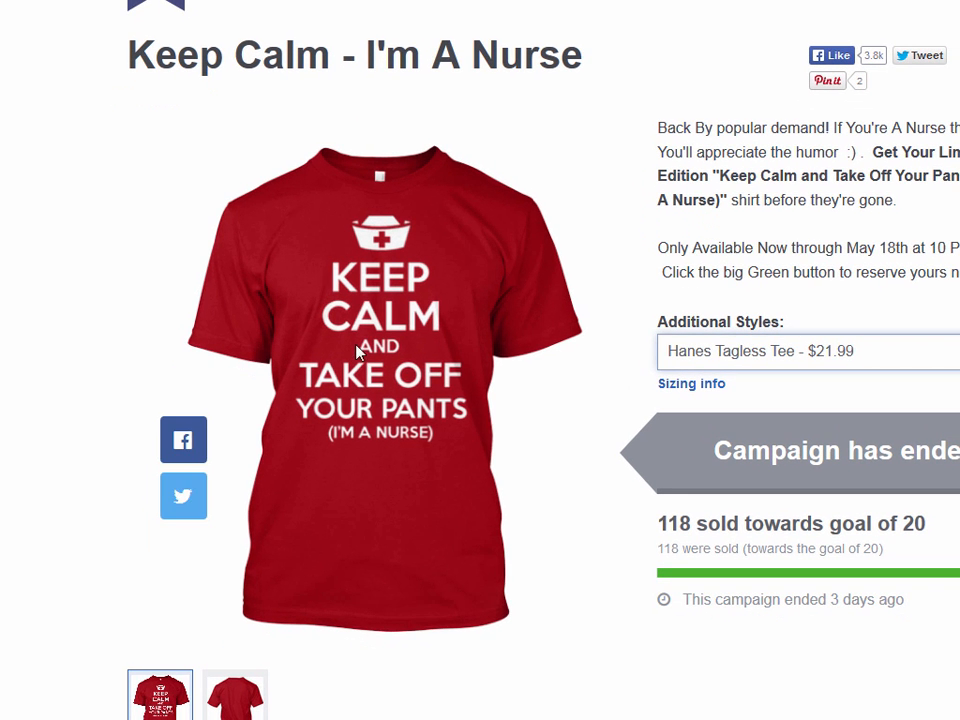
- Save the red Keep Calm nurse shirt image as front.jpg in the Pilots folder under Campaigns for Case Studies
right_click(364, 346)
left_click(438, 433)
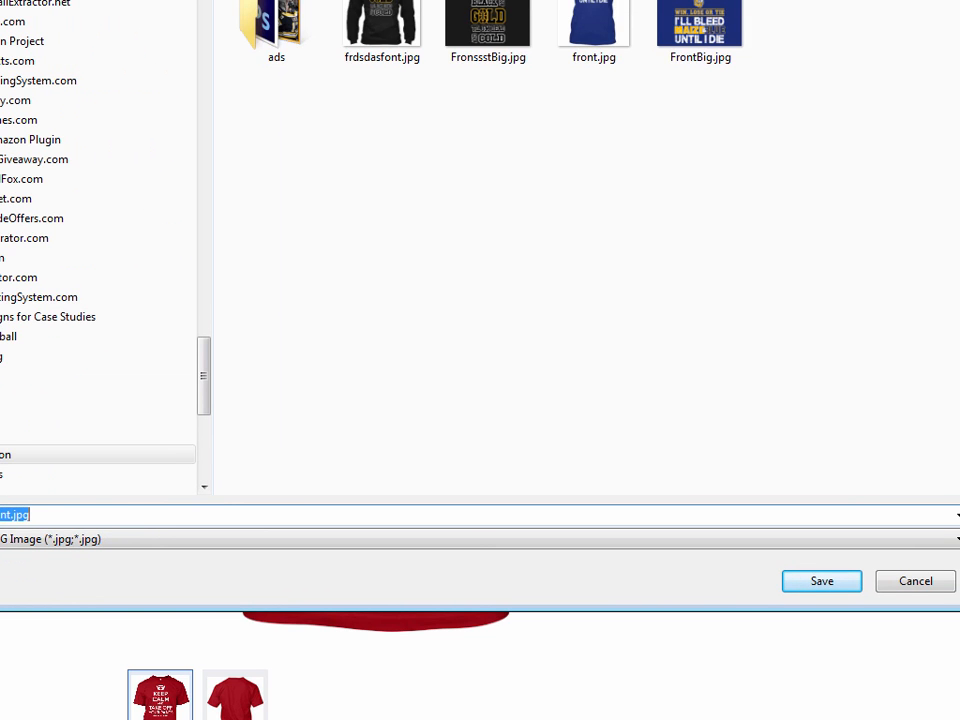
left_click(48, 316)
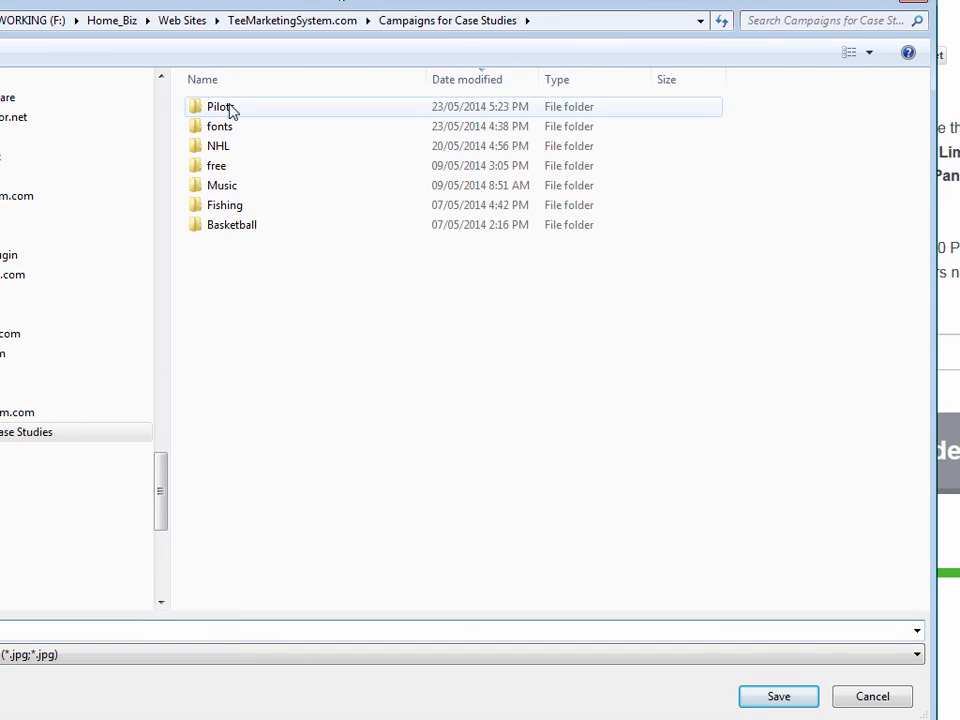
double_click(231, 111)
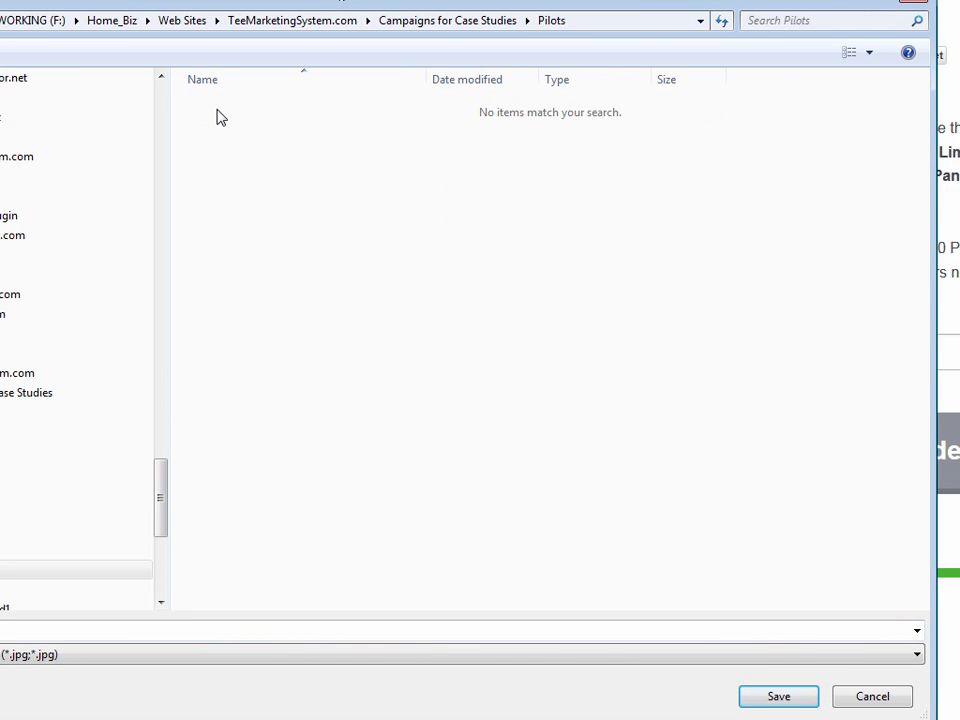
left_click(765, 700)
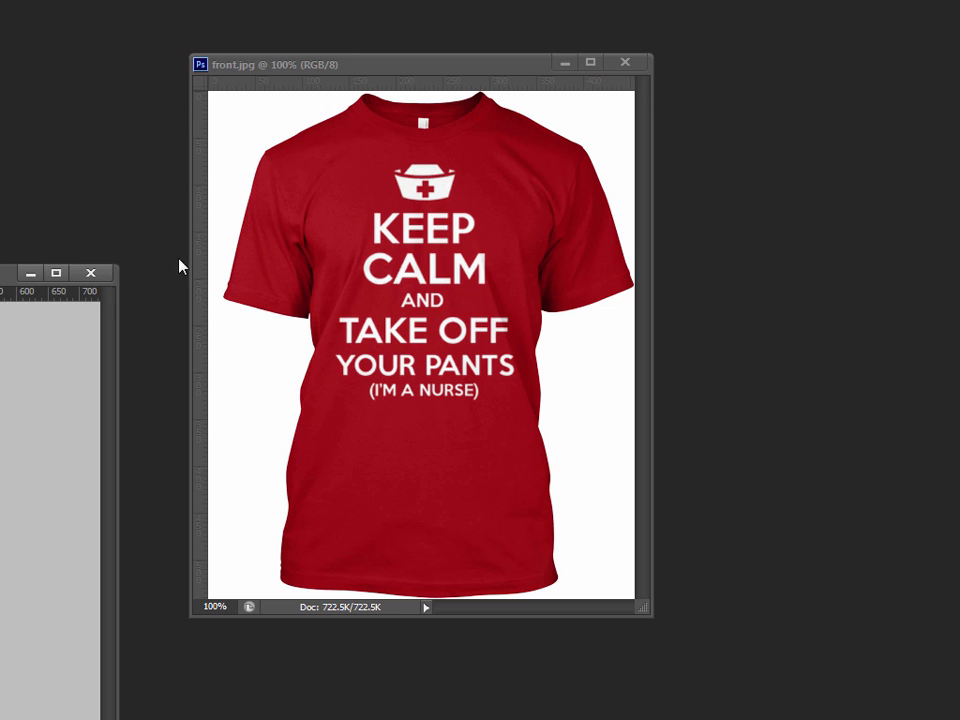
- Close the other open document in Photoshop, create a new 800 by 1000 pixel document and enlarge its window
left_click(82, 279)
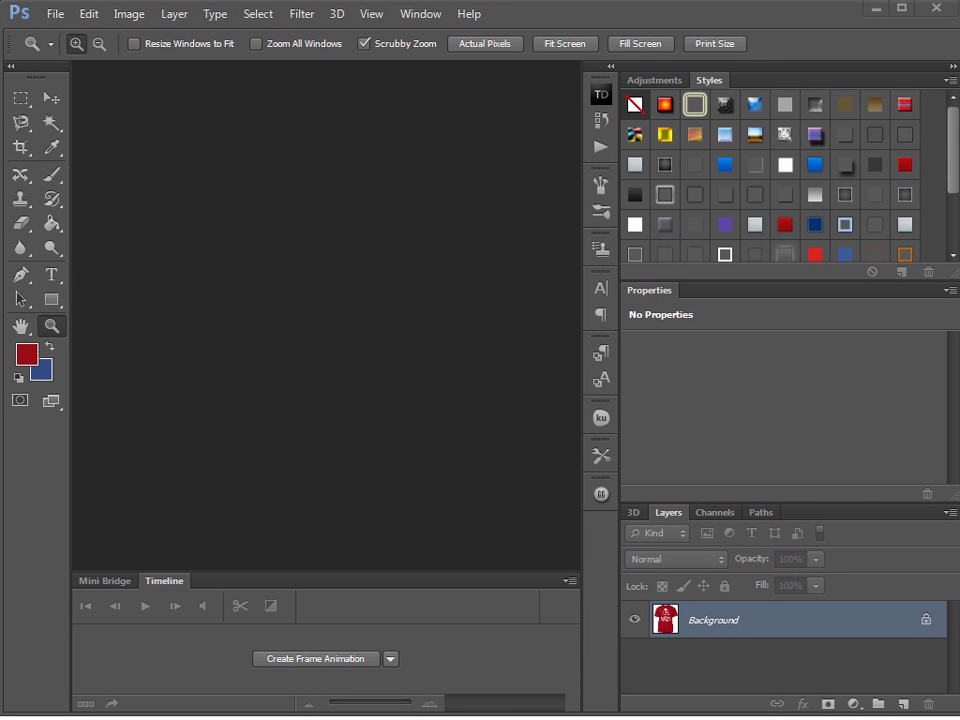
left_click(55, 14)
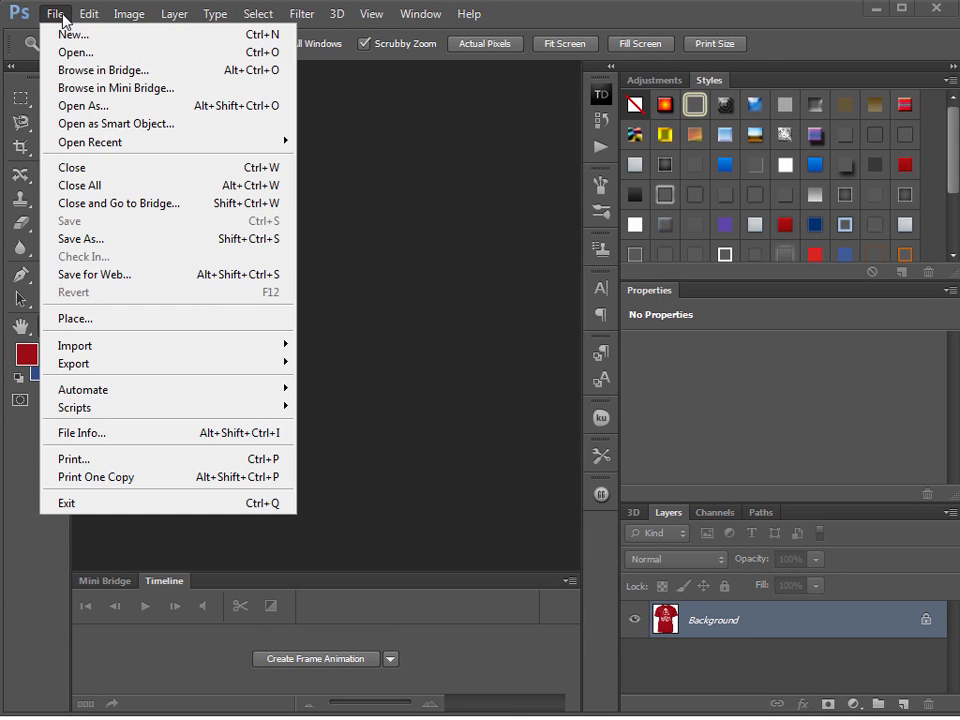
left_click(75, 36)
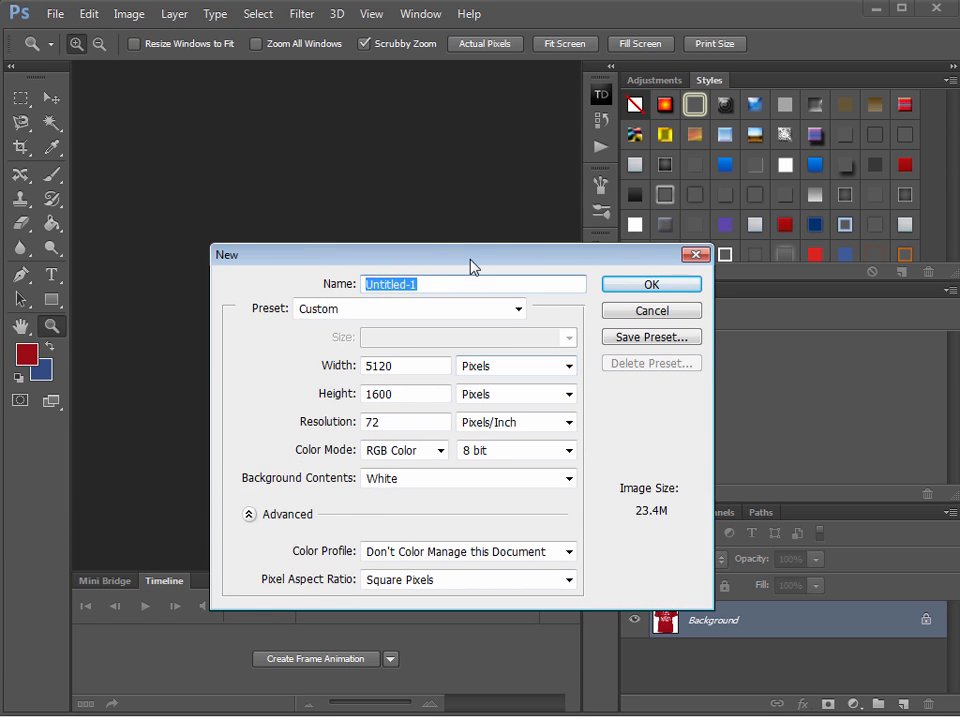
double_click(391, 294)
type("800")
key("Tab")
type("1000")
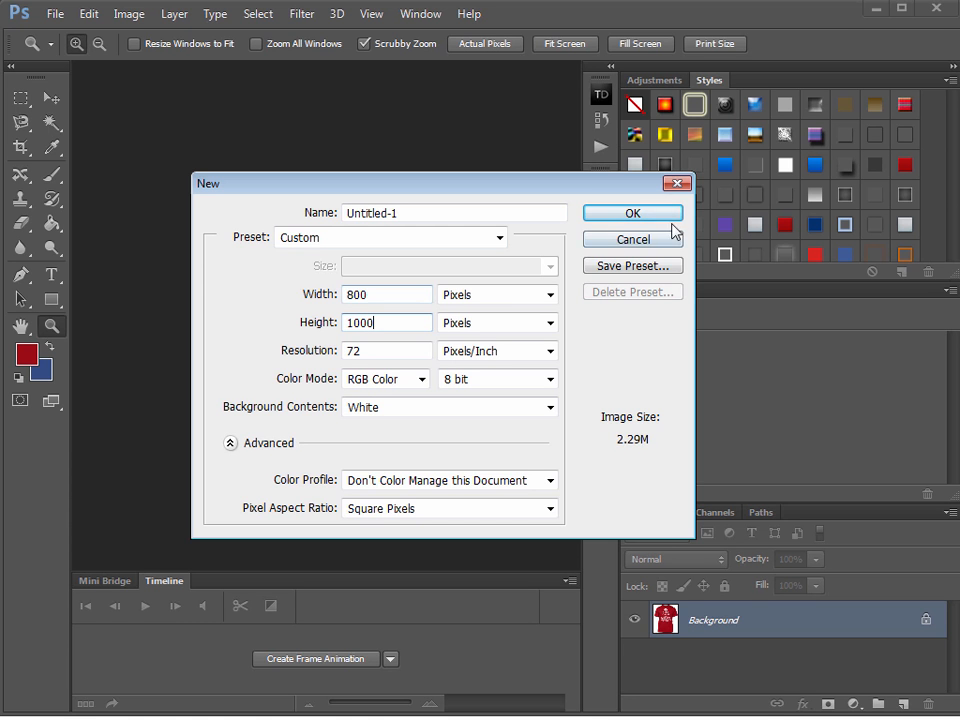
key("Return")
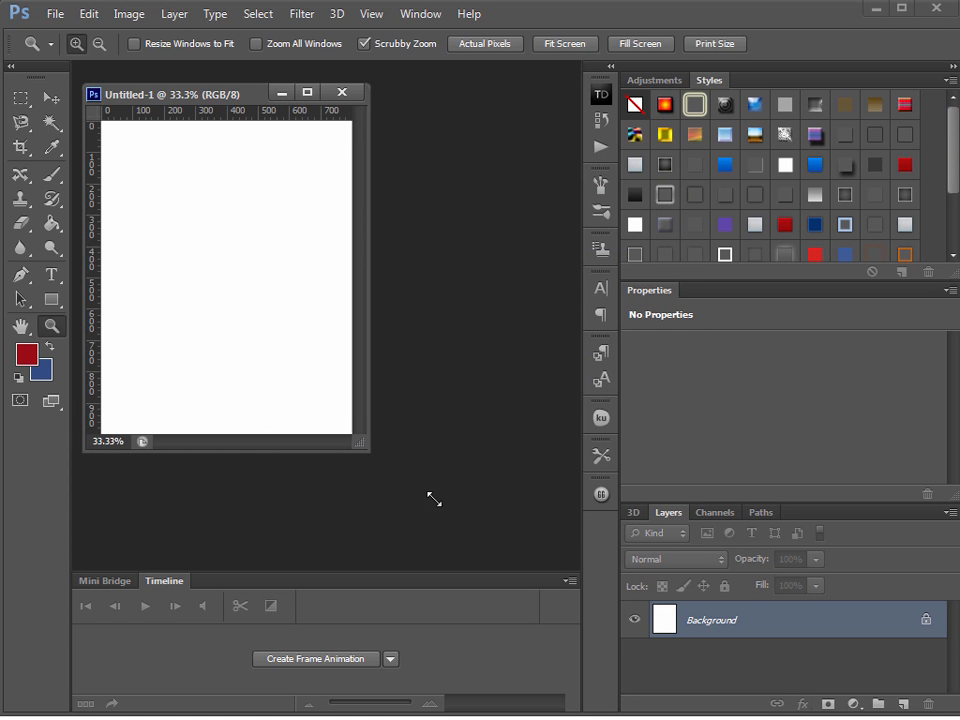
left_click_drag(363, 447, 470, 520)
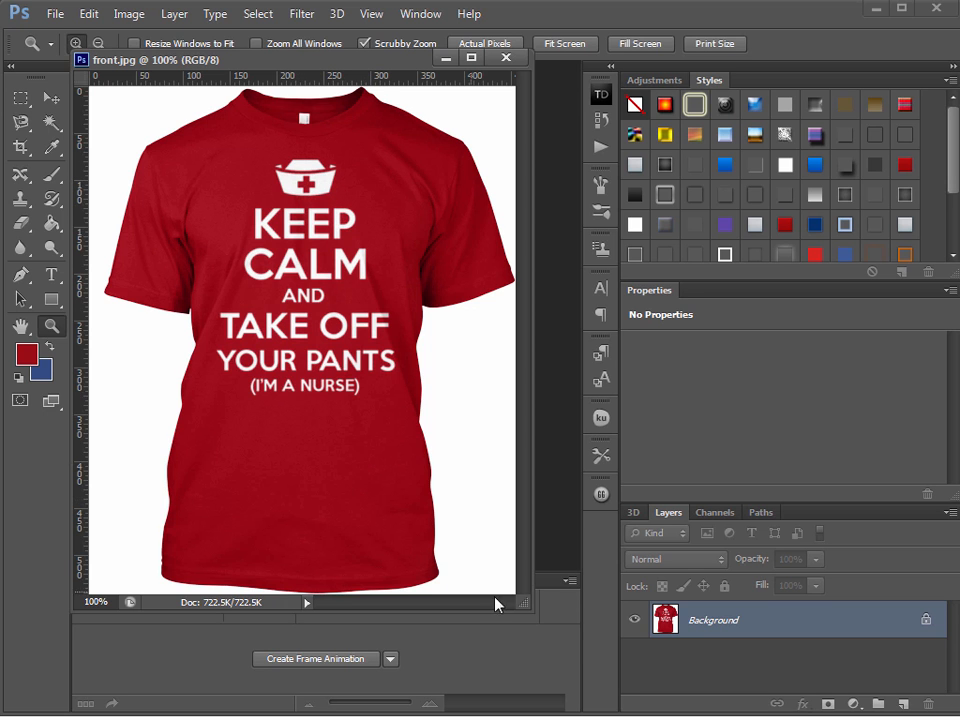
- Enlarge the front.jpg document window so the whole shirt fits with space around it
left_click_drag(545, 627, 544, 625)
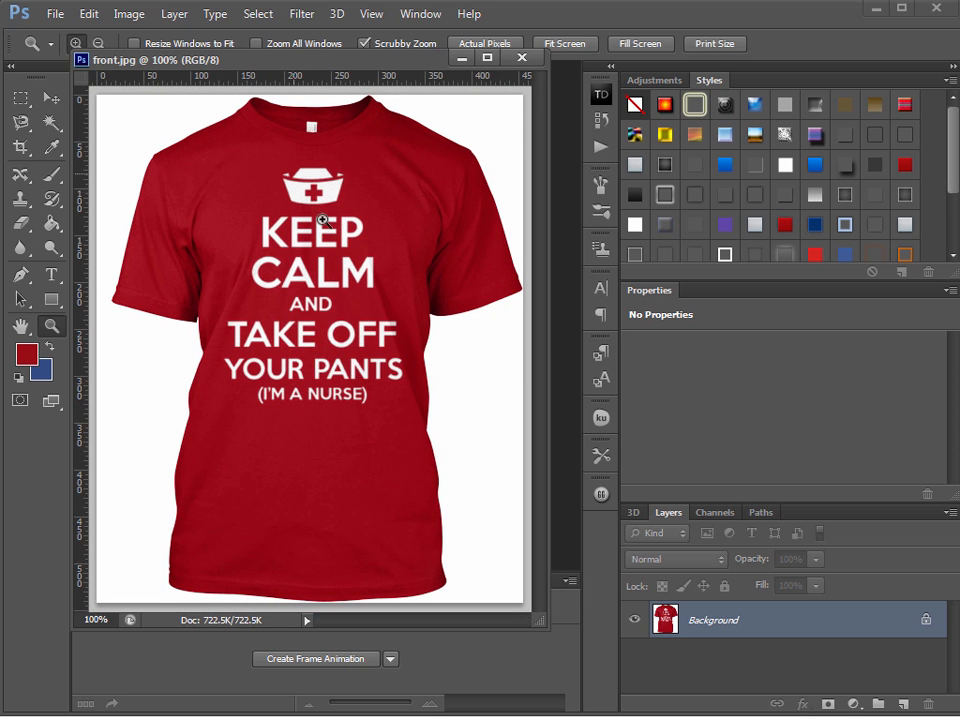
left_click_drag(525, 614, 574, 660)
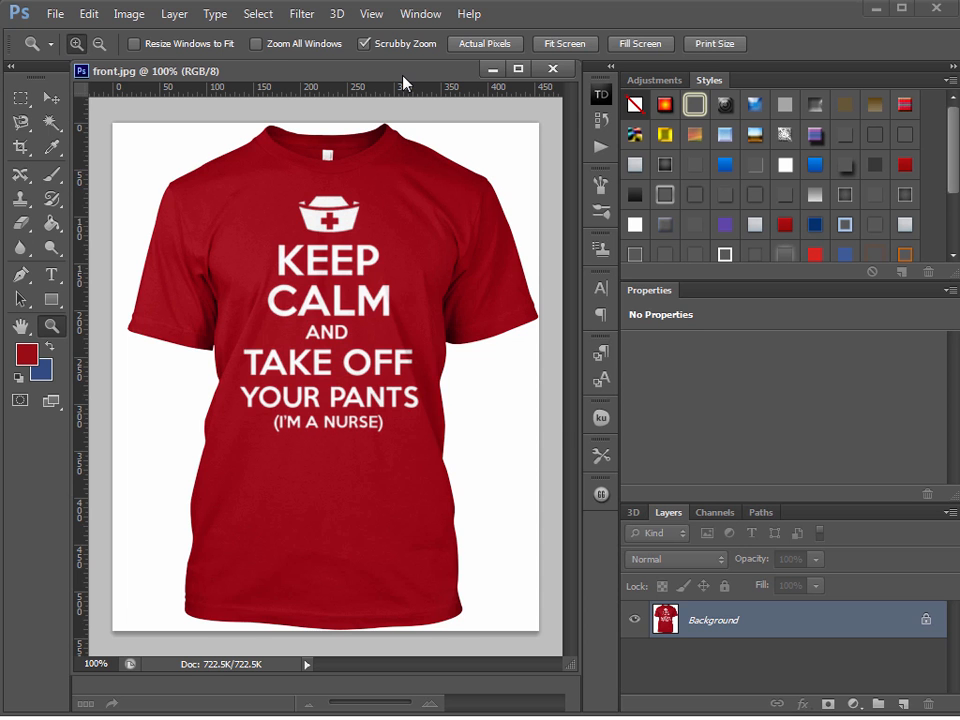
left_click_drag(568, 660, 585, 670)
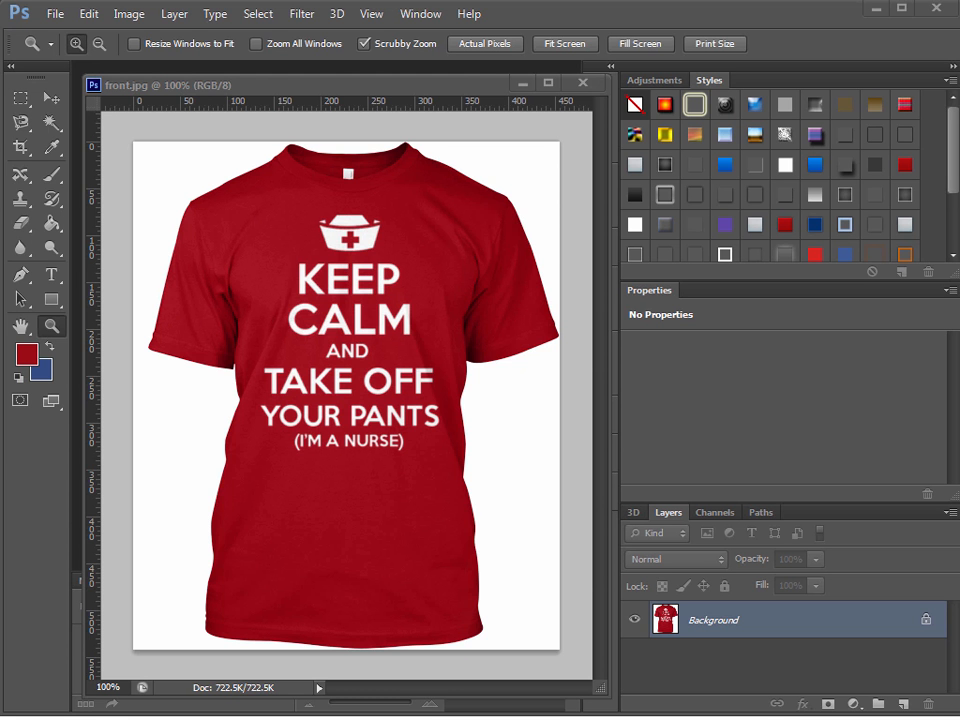
- Switch to the Firefox browser and load dafont.com
left_click_drag(882, 36, 793, 76)
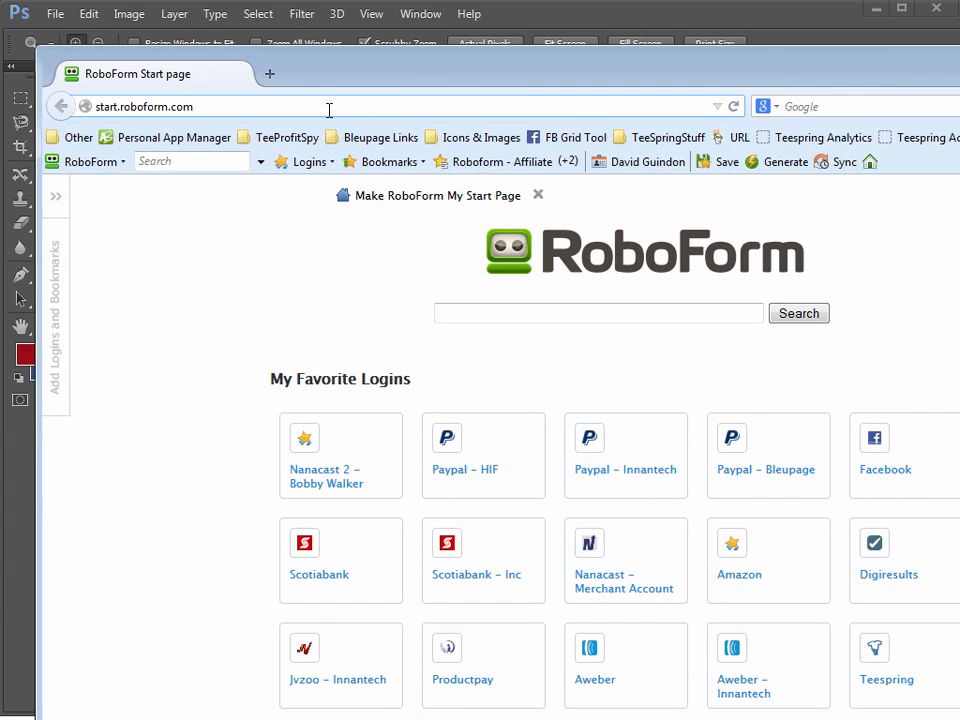
left_click_drag(195, 112, 127, 165)
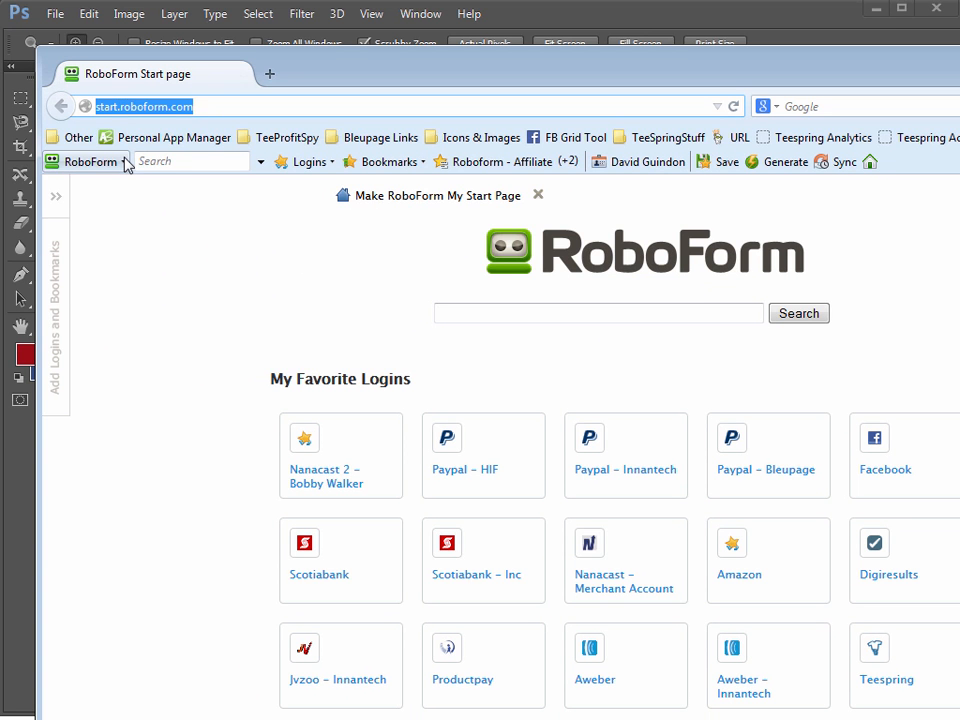
type("dafont.com")
key("Return")
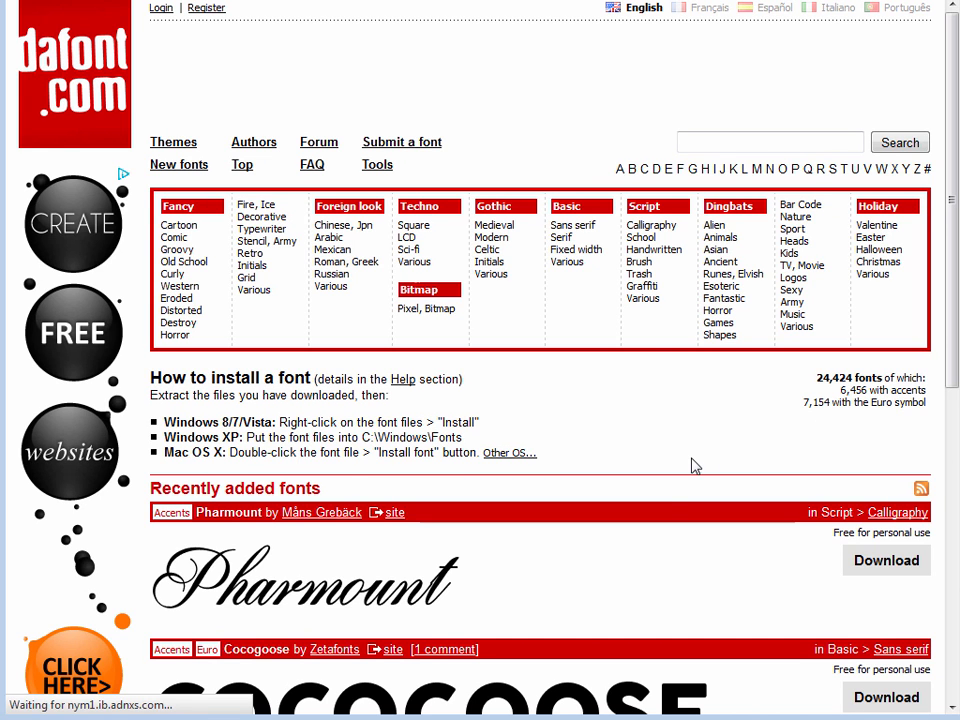
- Look over the font site's home page and open the Fancy > Cartoon category
scroll(594, 441, "down", 2)
scroll(594, 441, "up", 2)
scroll(491, 495, "down", 5)
scroll(497, 490, "up", 5)
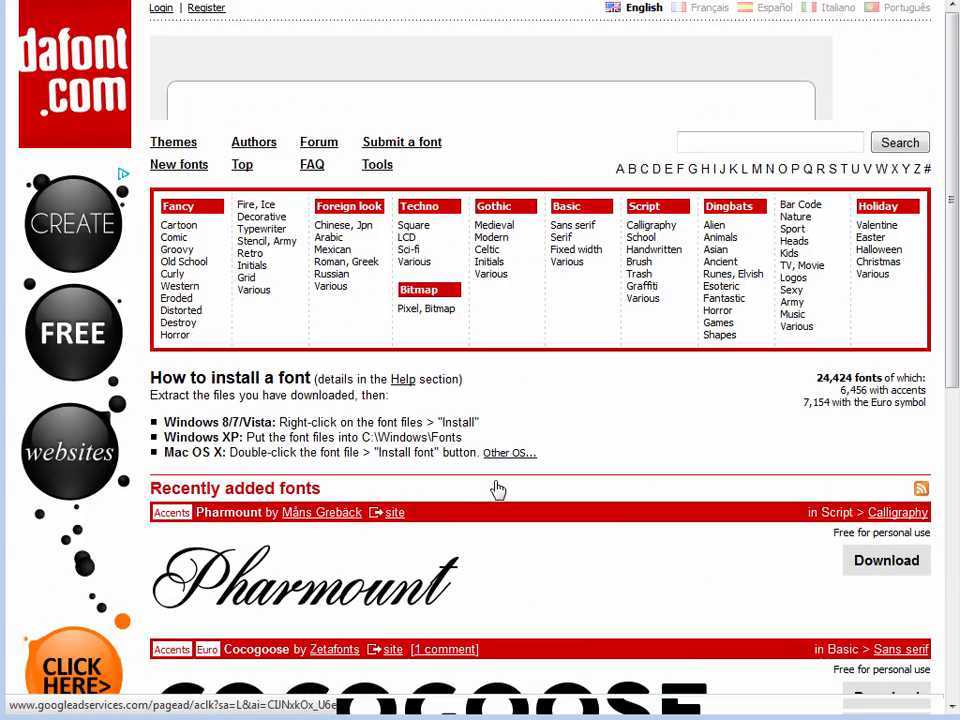
left_click(180, 227)
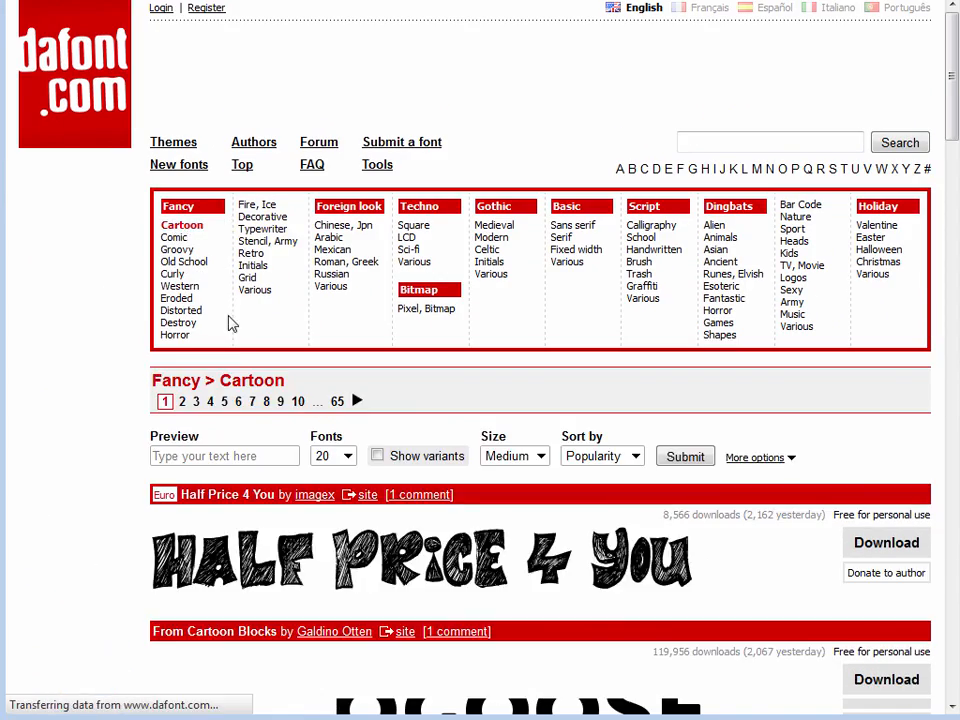
- Preview the Cartoon fonts with the sample text KEEP CALM, listing 100 fonts per page
left_click(175, 457)
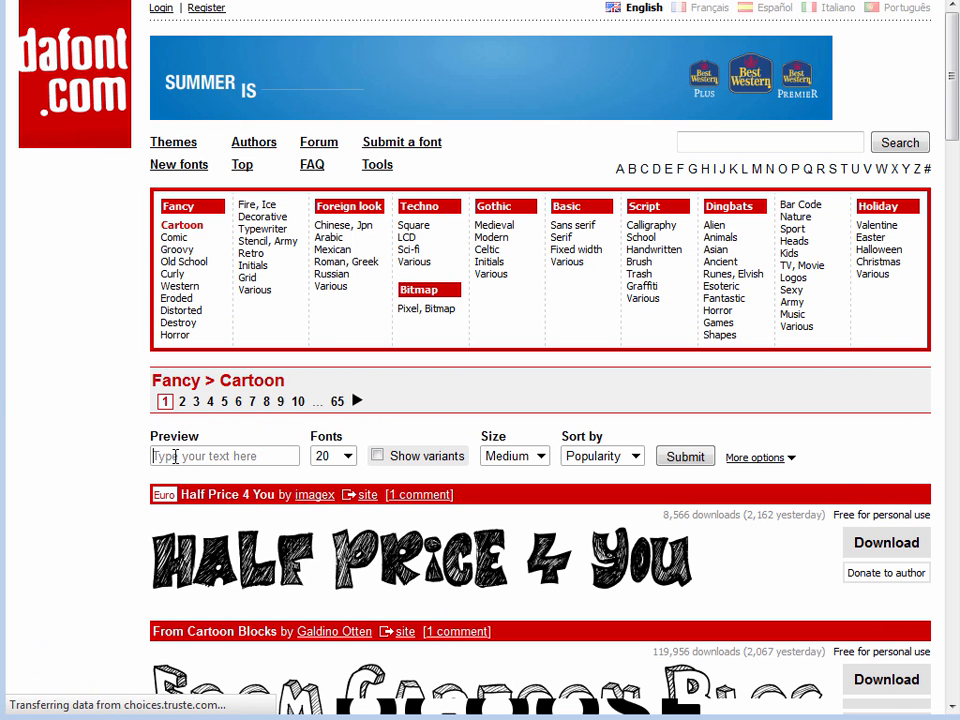
type("KEEP CALM")
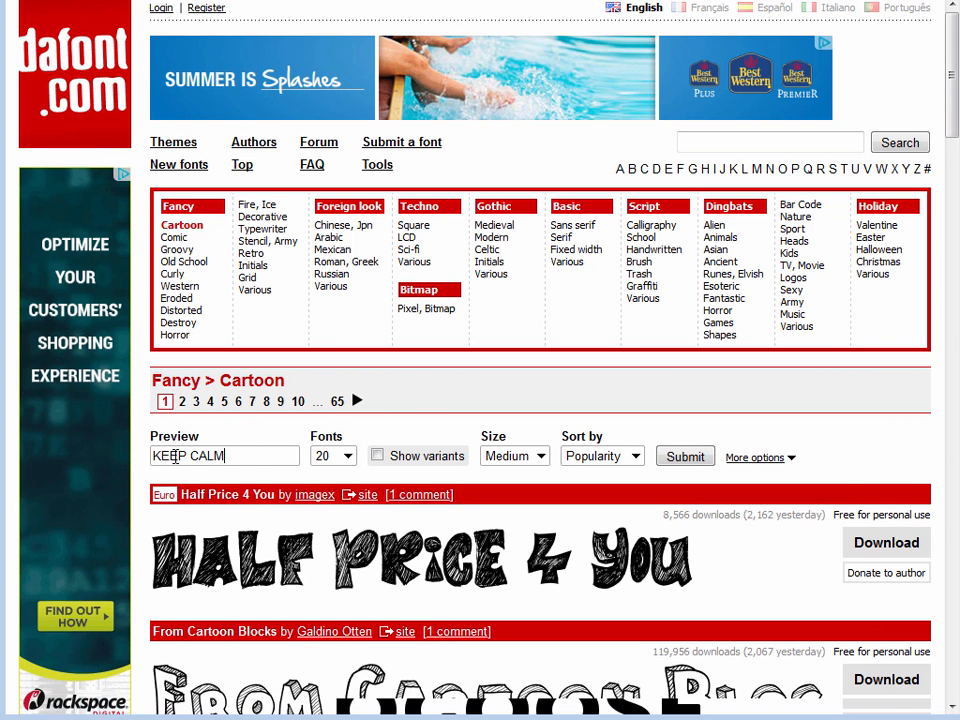
left_click(347, 457)
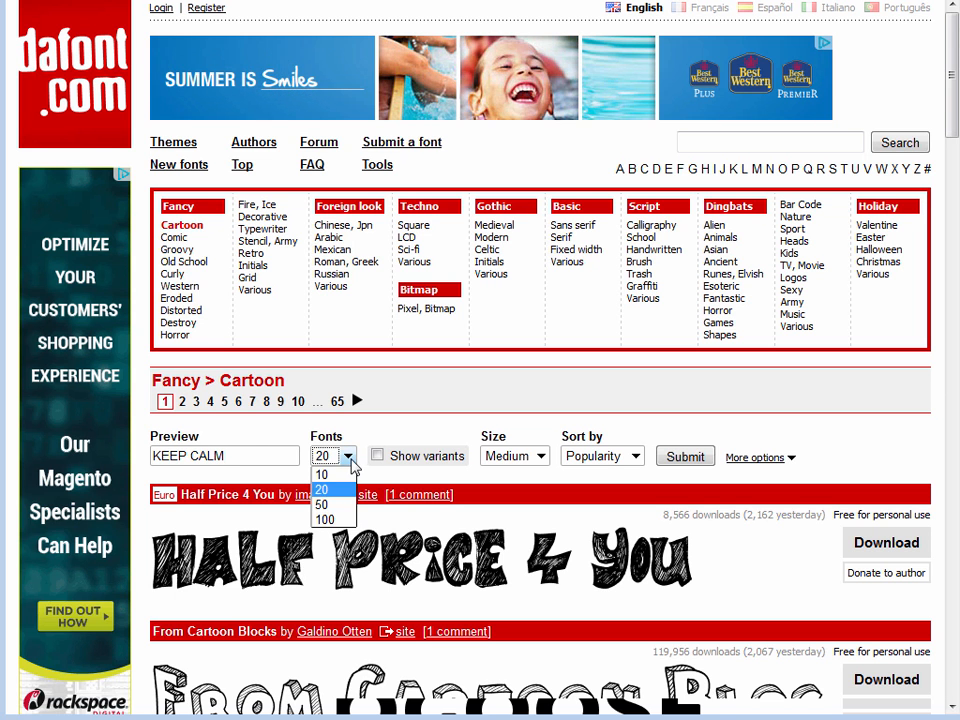
left_click(330, 520)
left_click(682, 457)
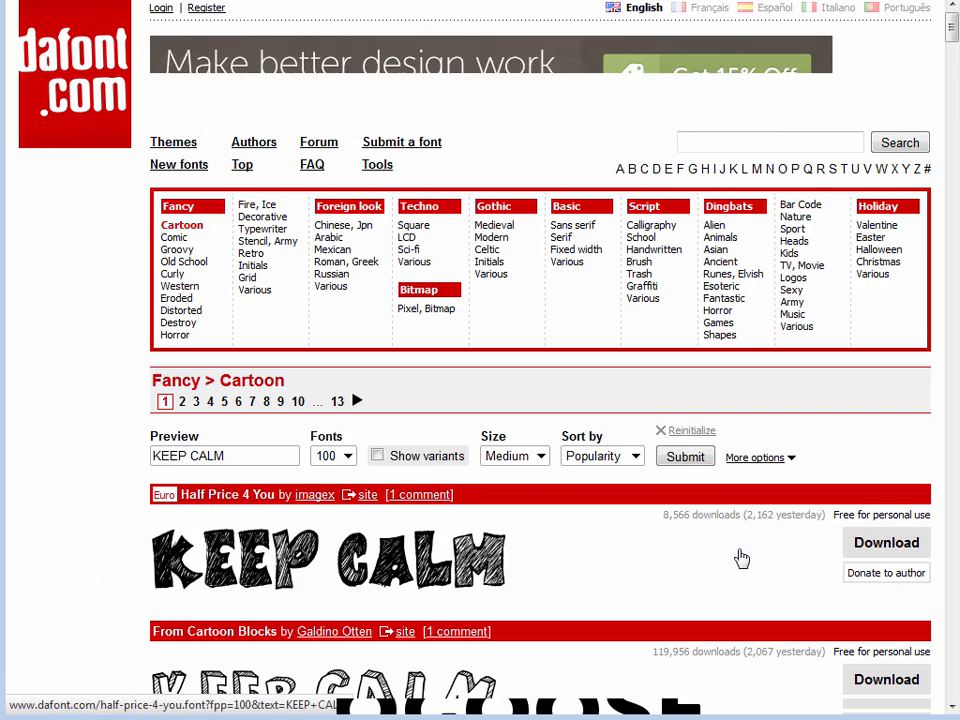
- Look through the KEEP CALM previews of the Cartoon fonts for a typeface that suits the shirt lettering
scroll(739, 561, "down", 8)
scroll(741, 558, "down", 14)
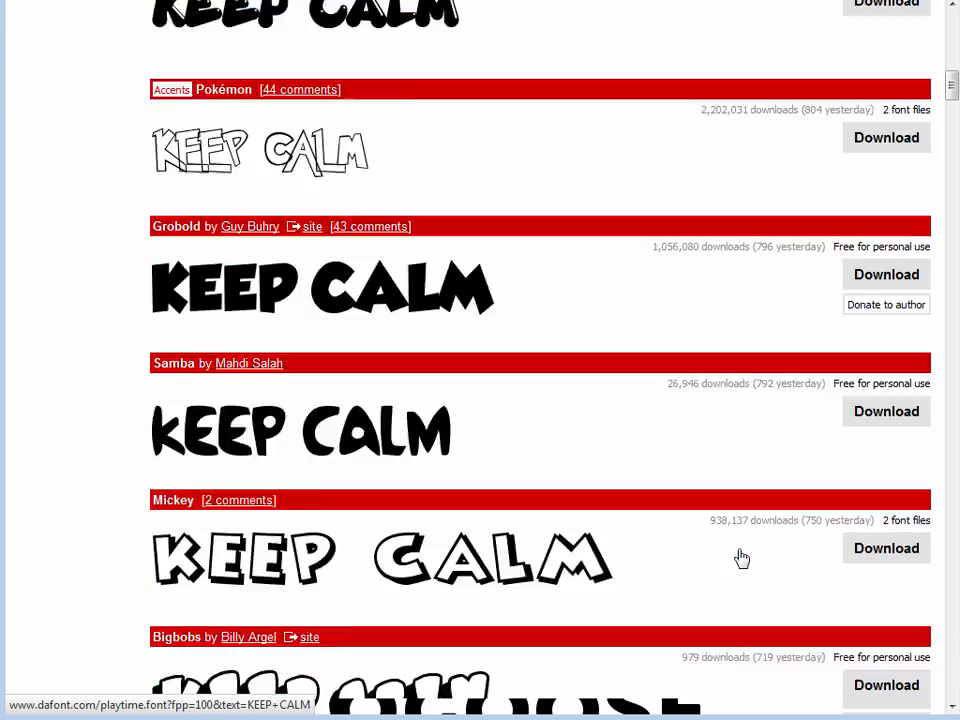
scroll(741, 558, "down", 15)
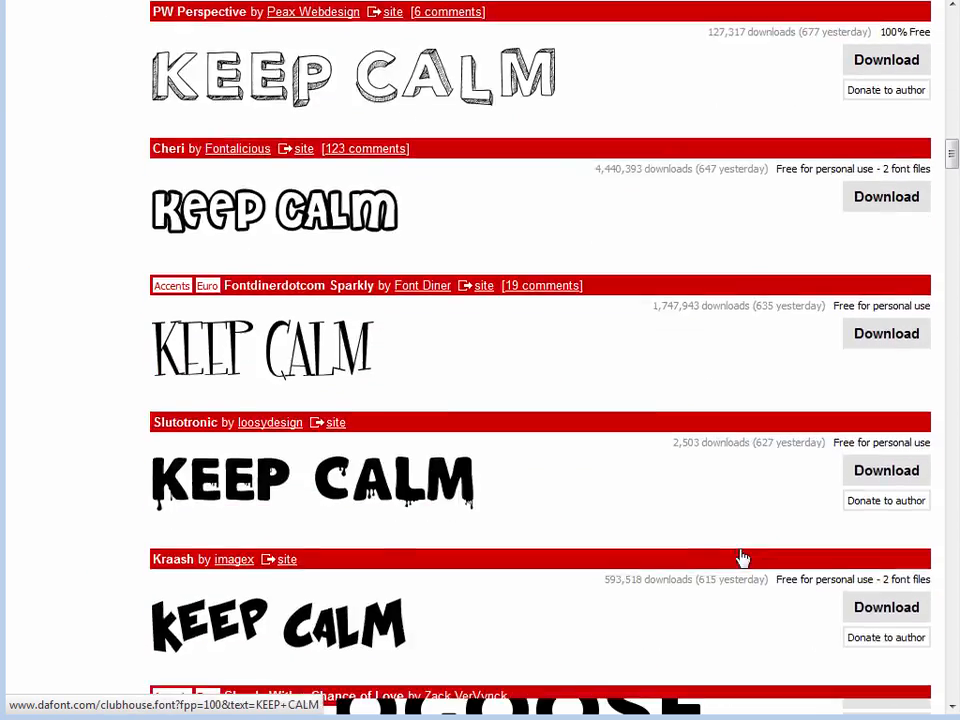
scroll(741, 558, "down", 20)
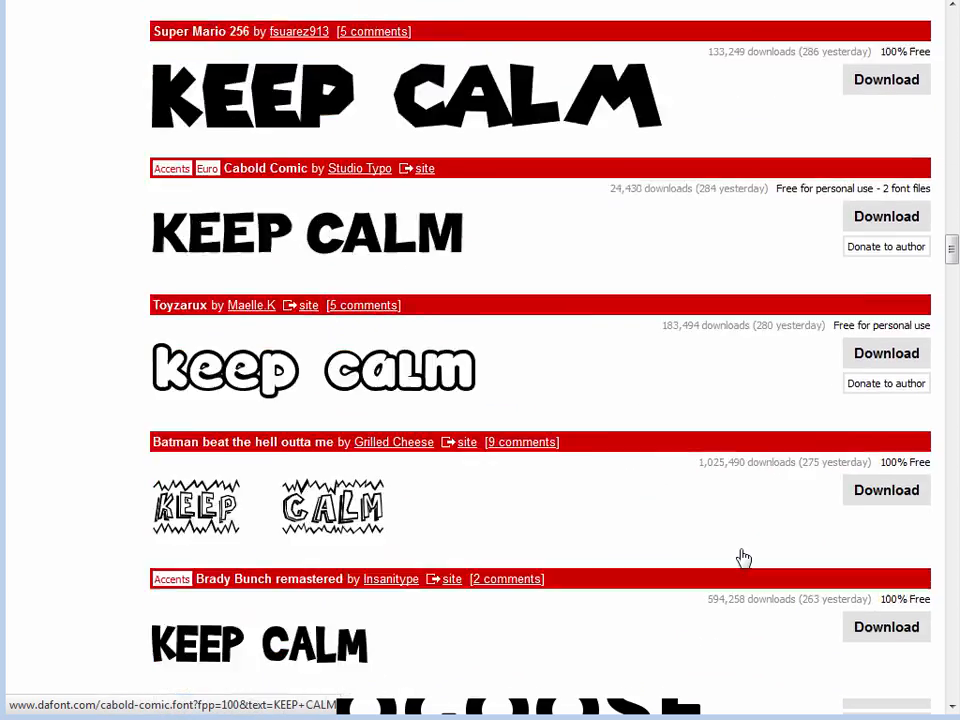
scroll(744, 558, "down", 2)
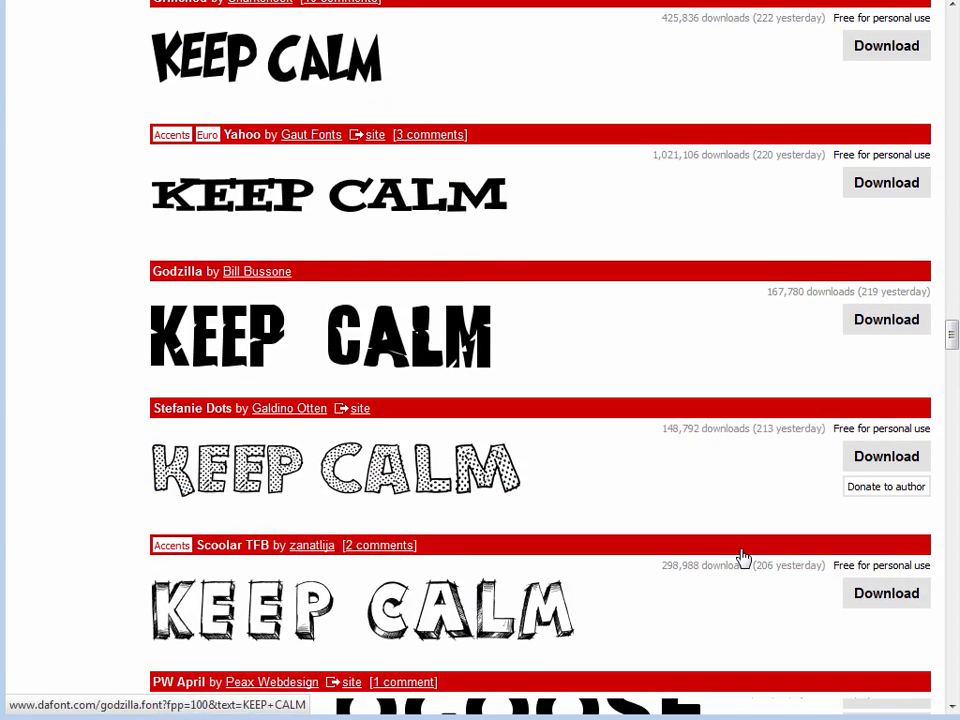
scroll(744, 558, "down", 10)
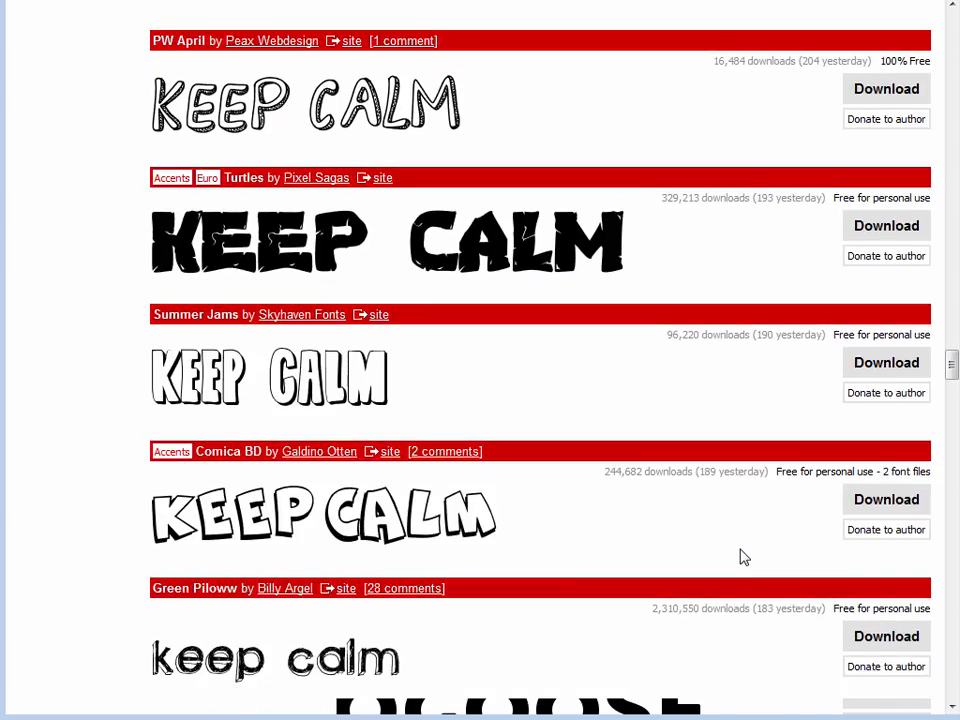
scroll(741, 558, "down", 8)
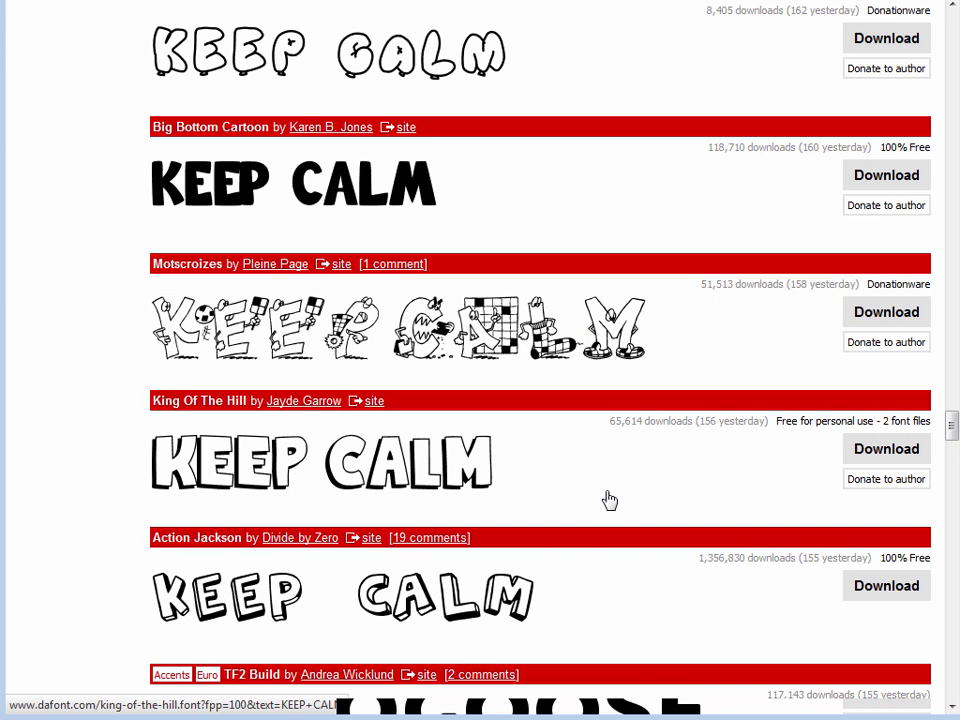
scroll(632, 561, "down", 5)
scroll(641, 557, "up", 3)
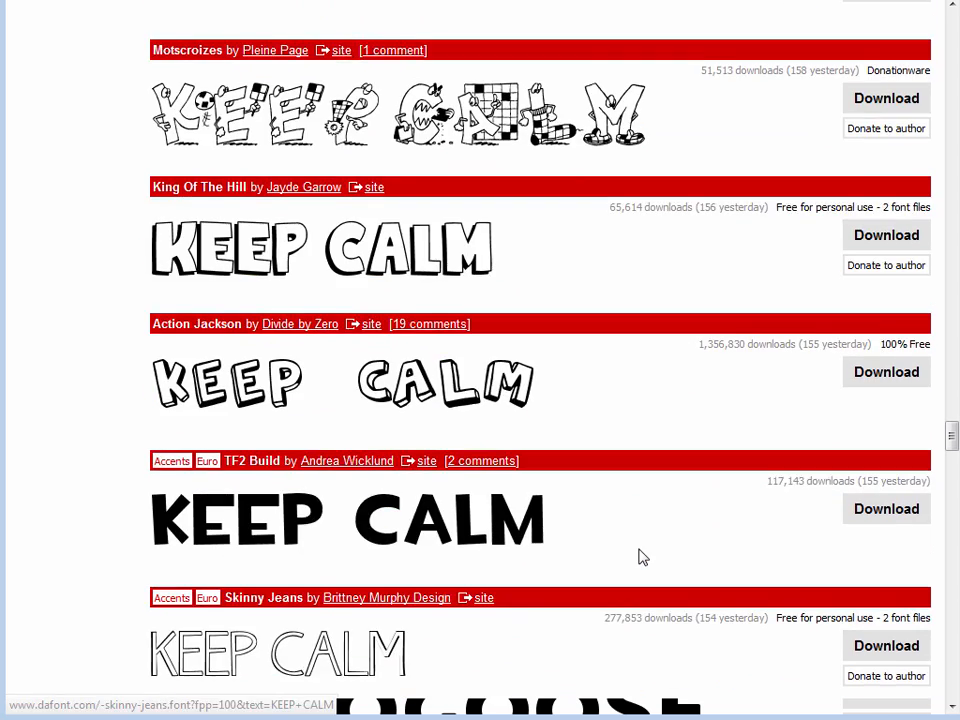
scroll(641, 557, "up", 3)
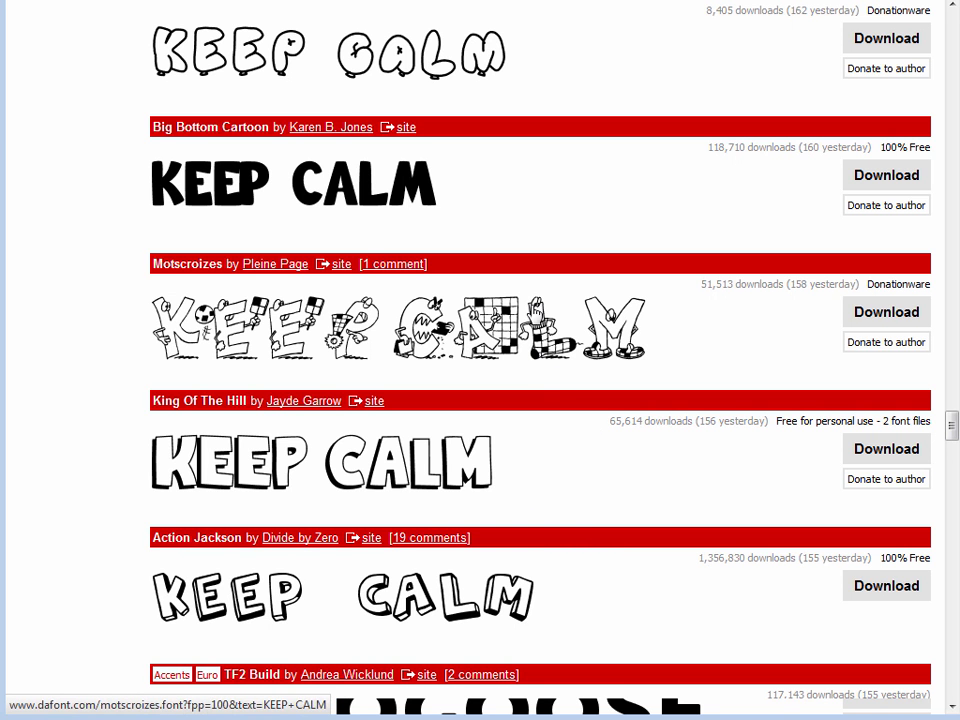
scroll(598, 545, "down", 7)
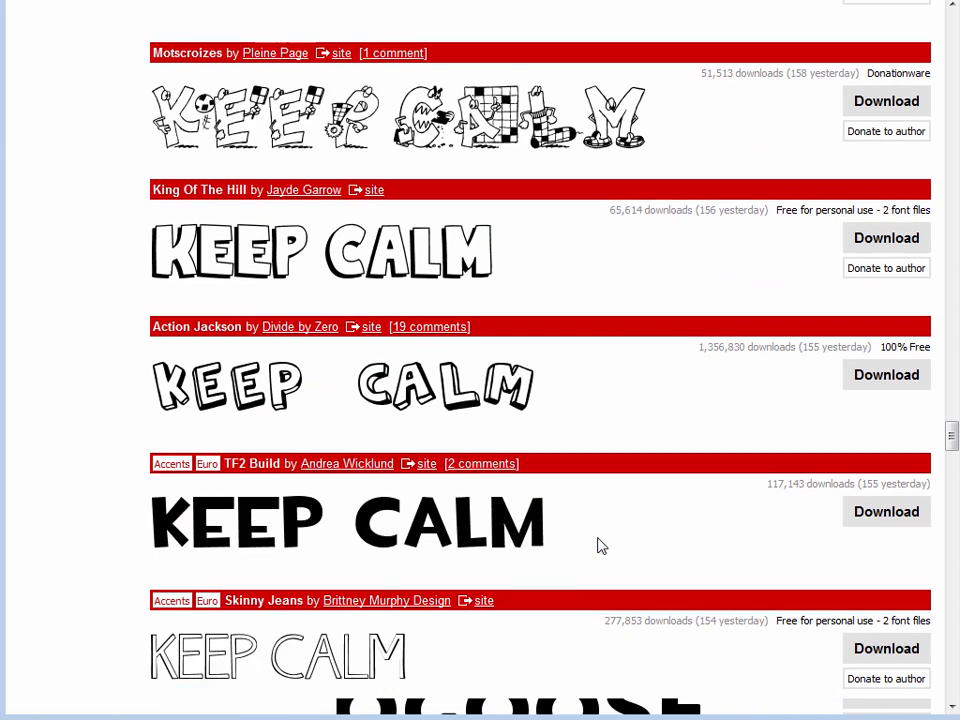
scroll(600, 546, "down", 10)
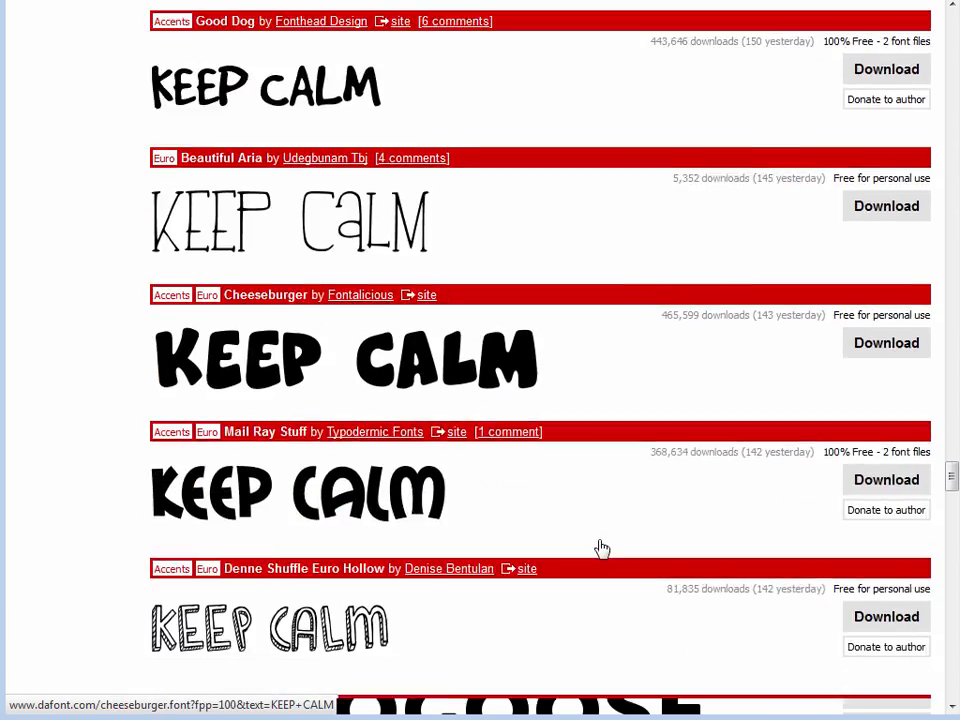
scroll(601, 548, "down", 18)
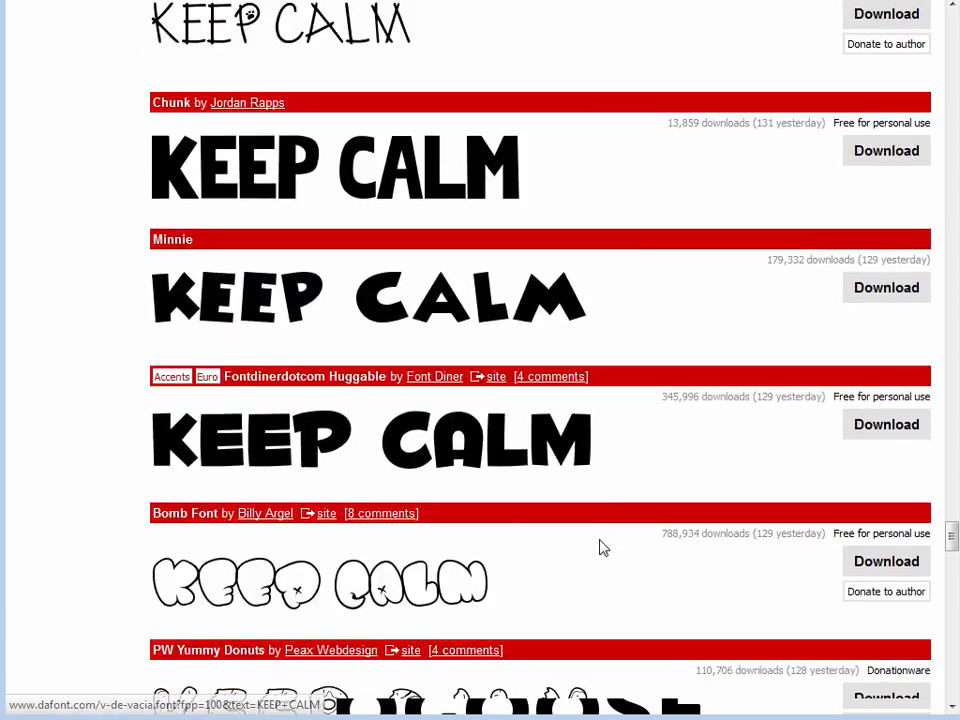
scroll(603, 548, "down", 13)
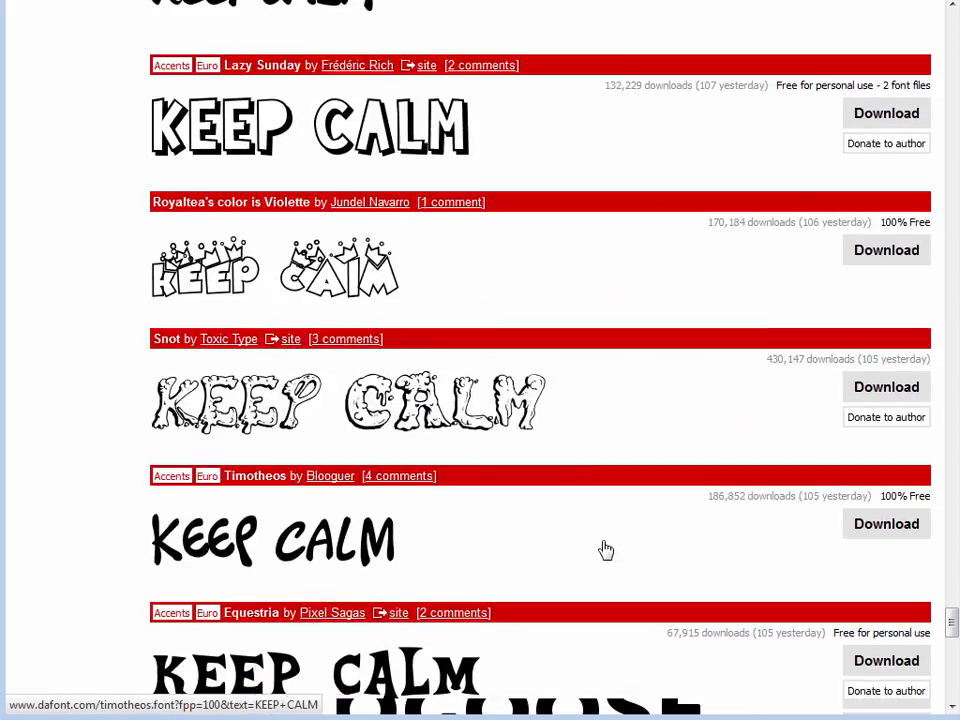
scroll(603, 548, "up", 1)
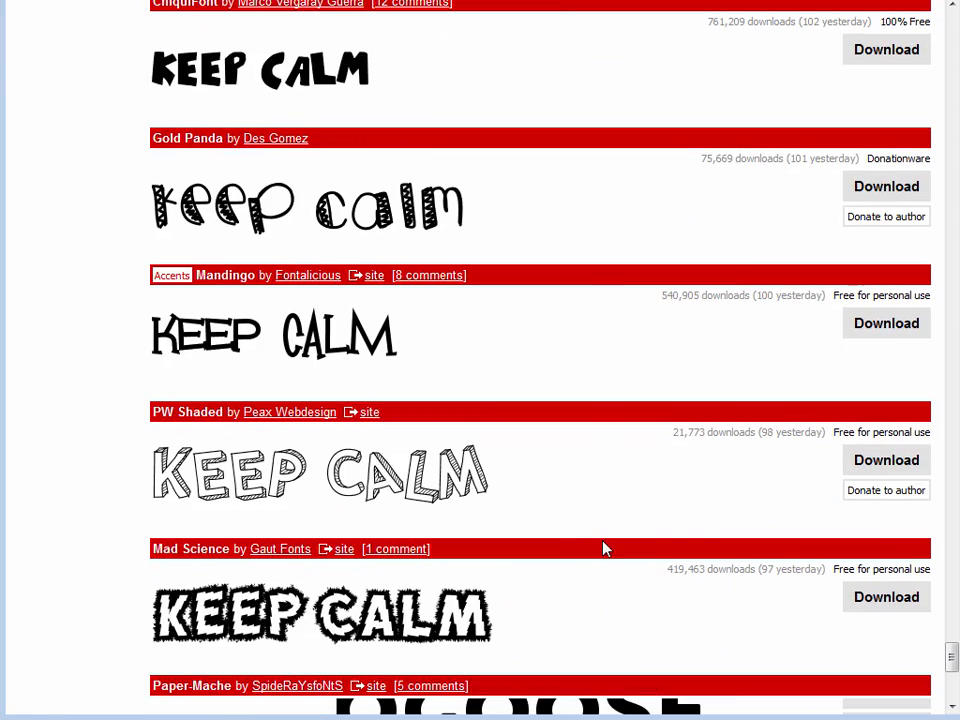
key("ctrl+t")
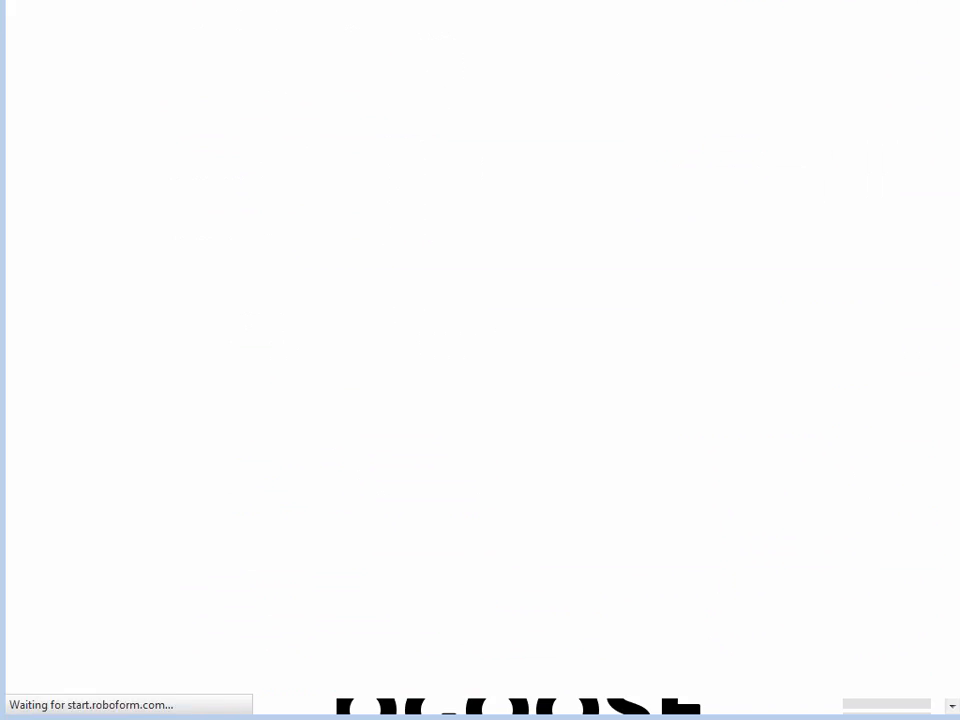
key("ctrl+w")
- Return to the start of the font list and search dafont.com for "keep calm"
scroll(600, 505, "up", 5)
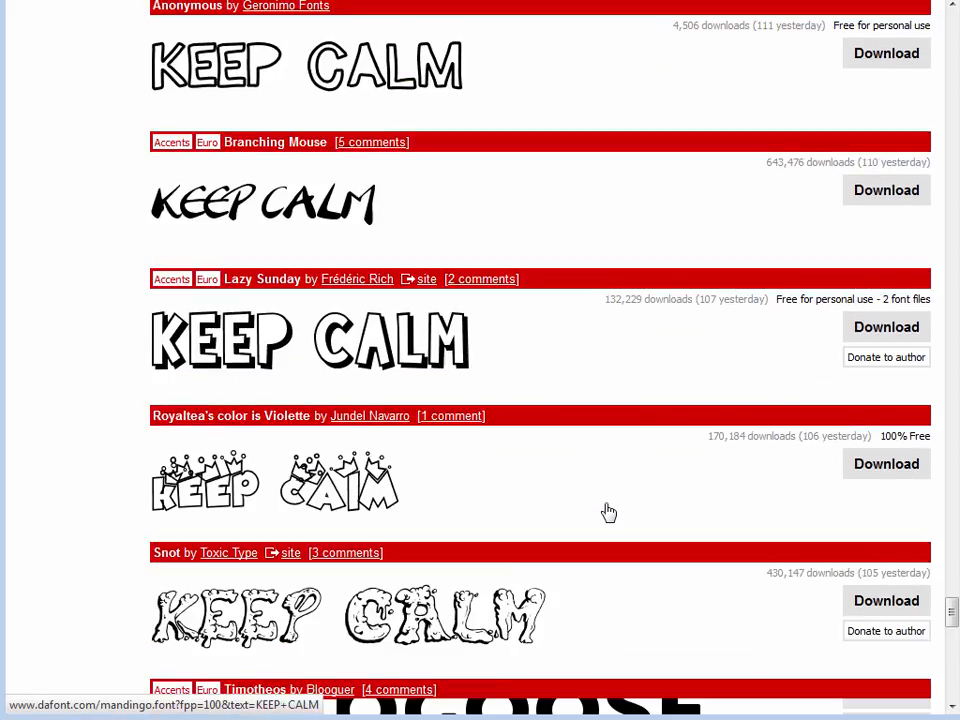
left_click_drag(951, 611, 955, 10)
left_click(782, 142)
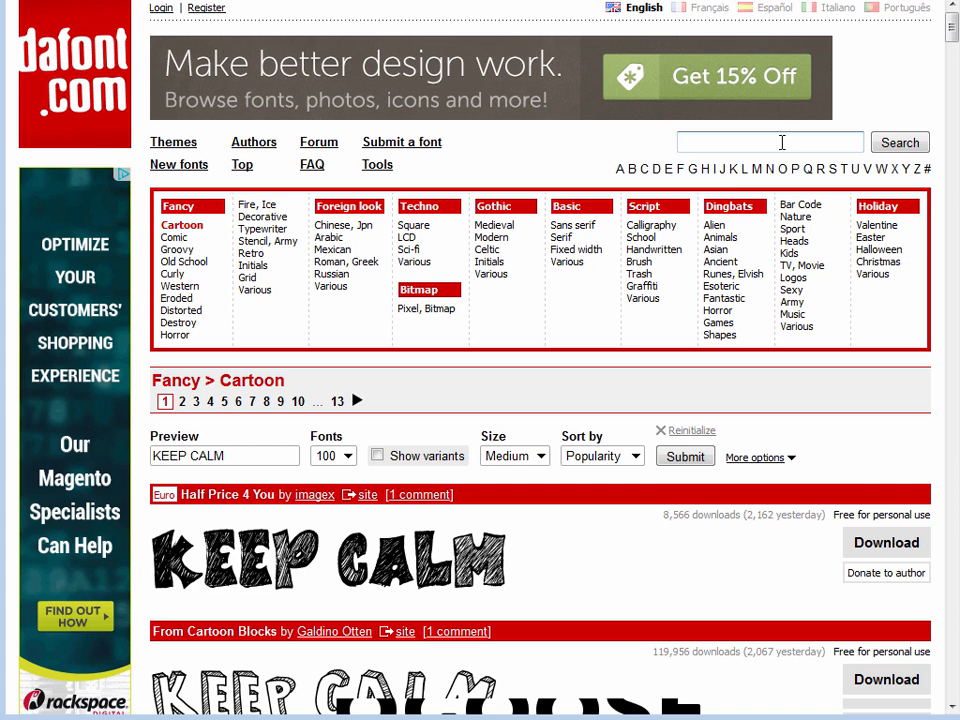
type("keep co")
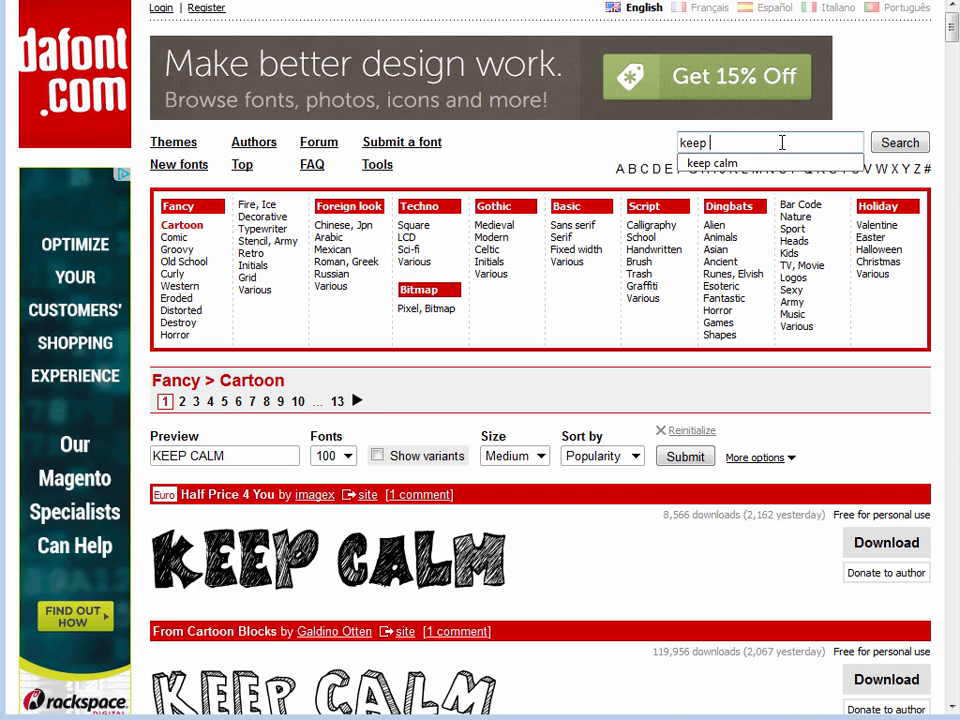
type("alm")
key("Return")
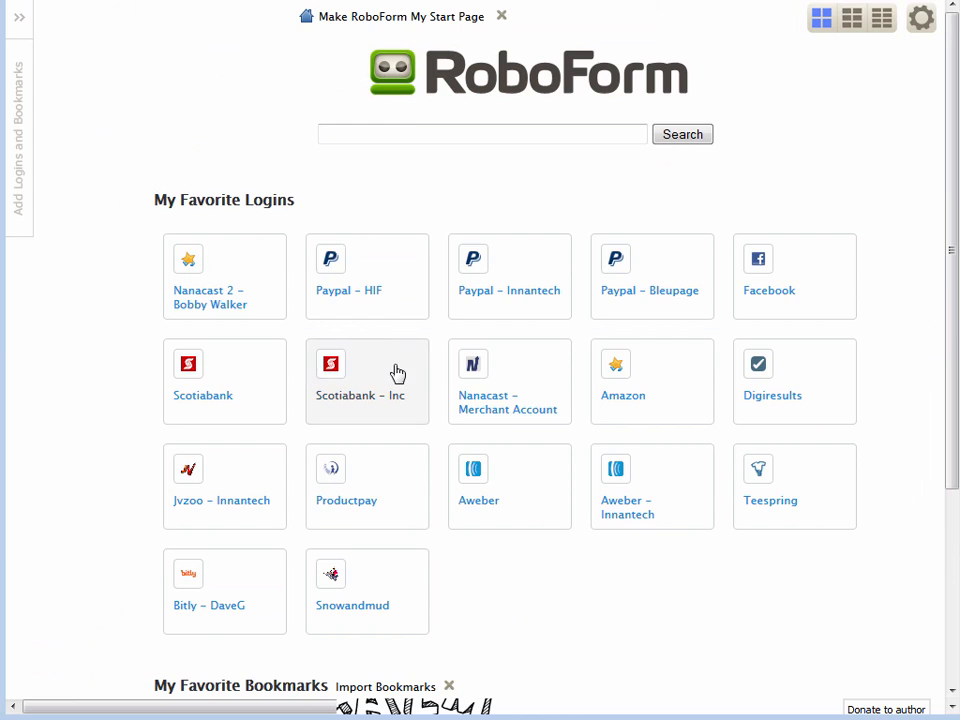
- Open Google from the RoboForm start page and search the web for "keep calm"
scroll(268, 621, "down", 3)
left_click(235, 535)
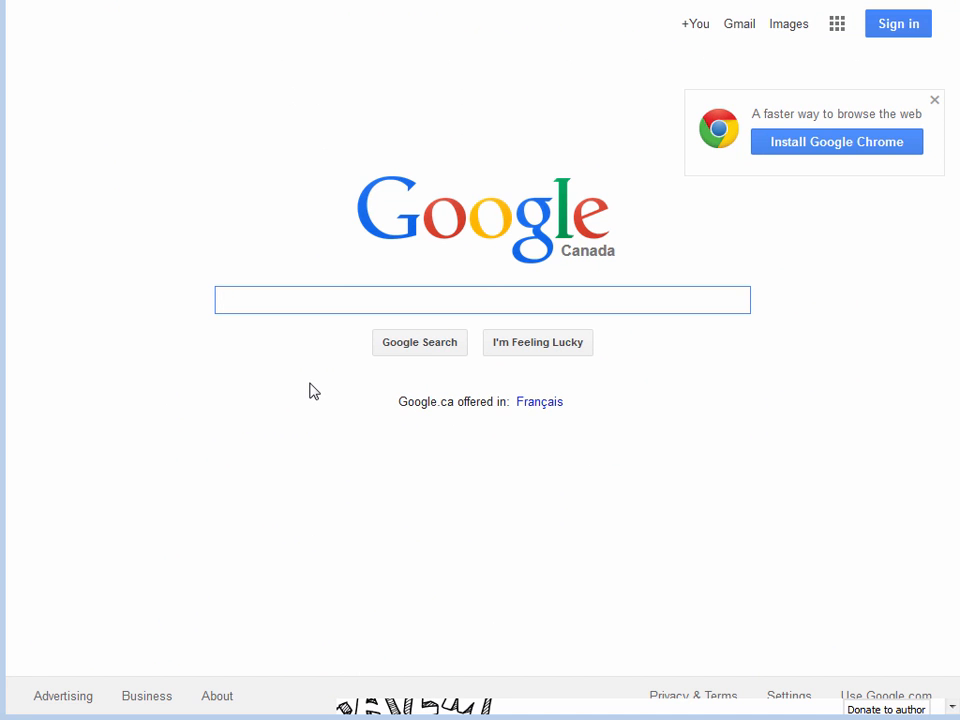
type("keep calm")
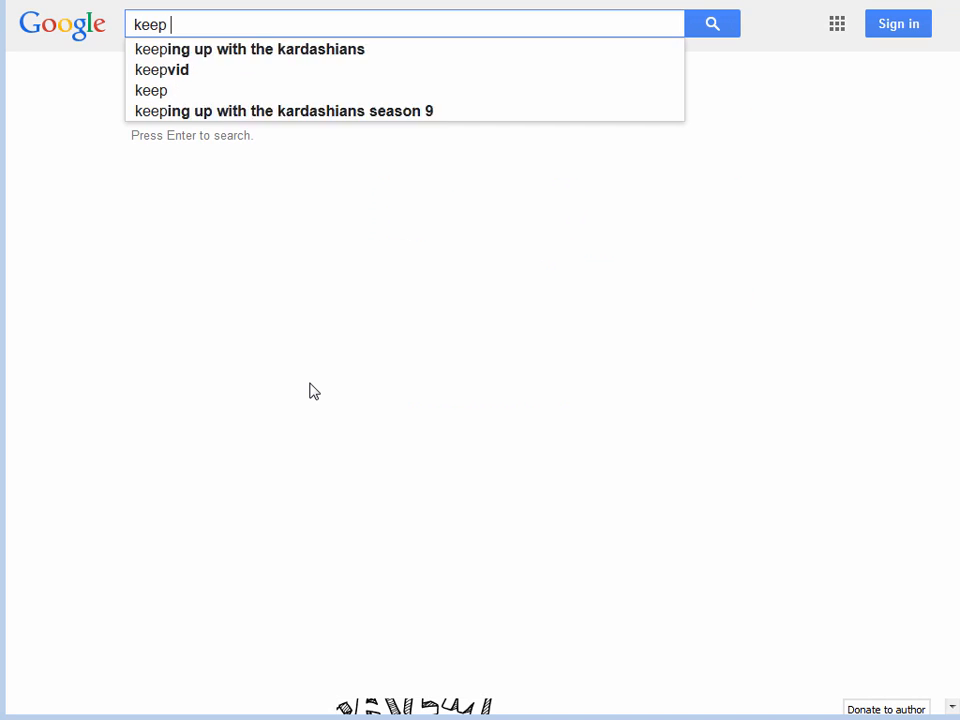
key("Return")
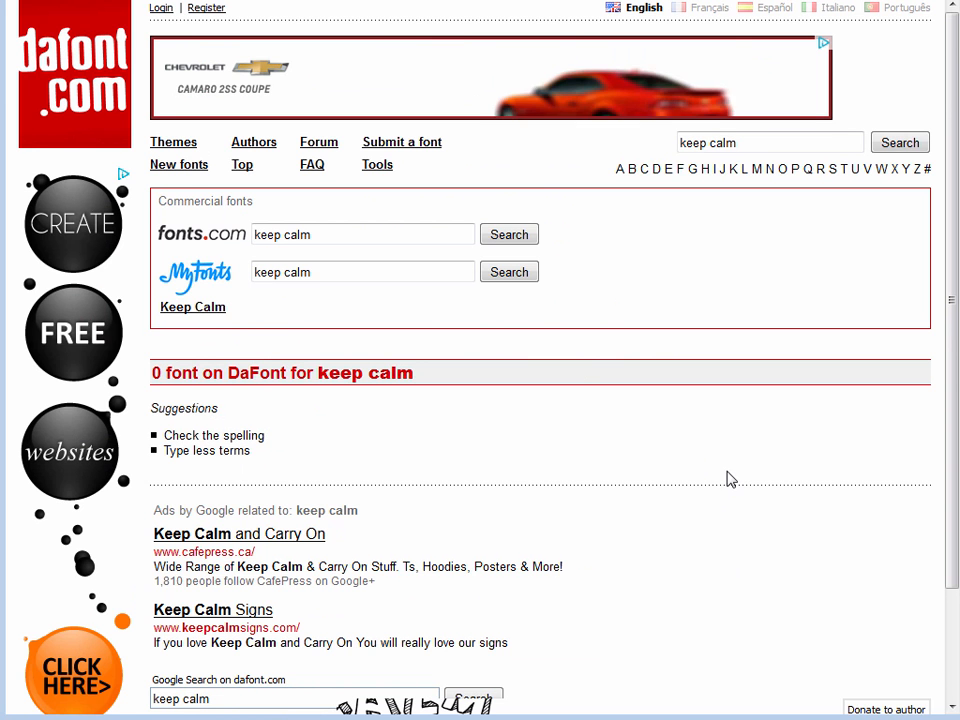
- Check the dafont.com search results and look over the Google web results for "keep calm"
scroll(680, 503, "down", 3)
scroll(680, 503, "up", 3)
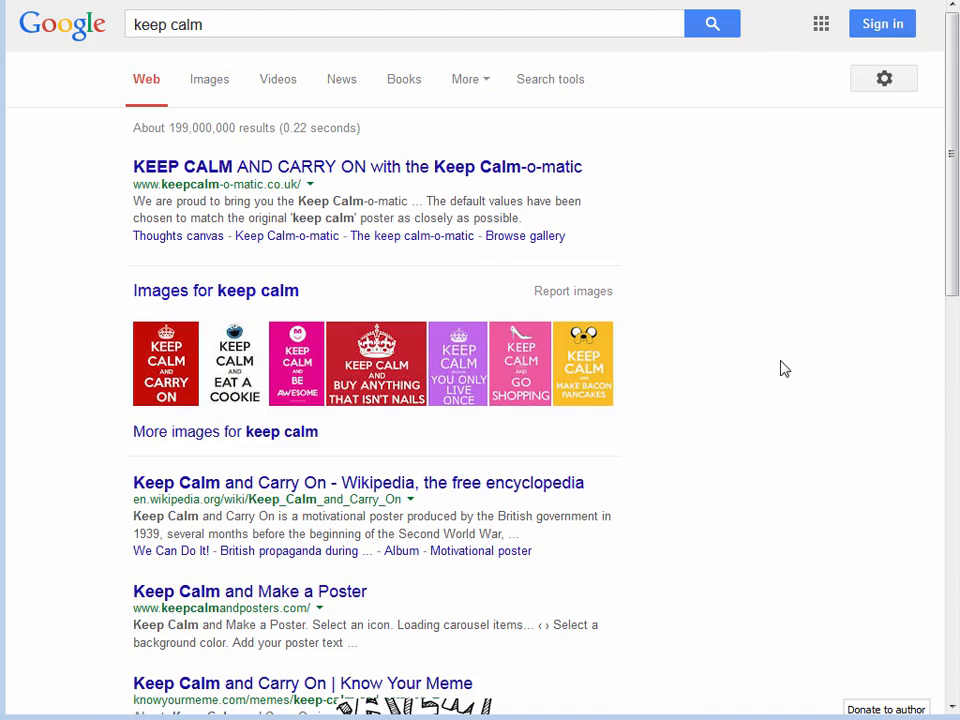
scroll(784, 461, "down", 3)
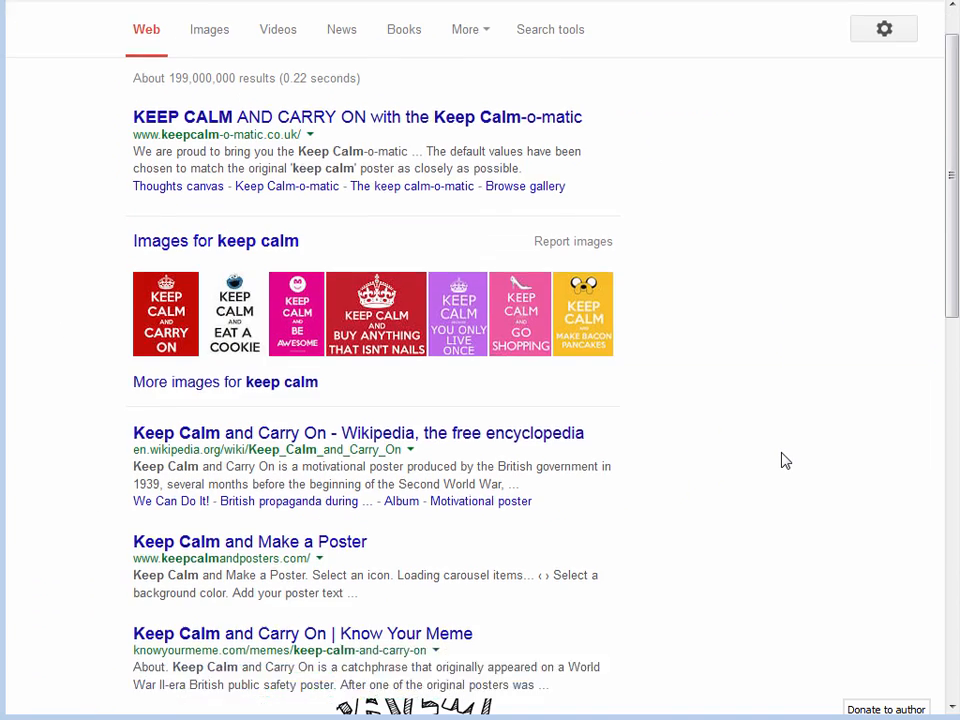
scroll(785, 461, "up", 3)
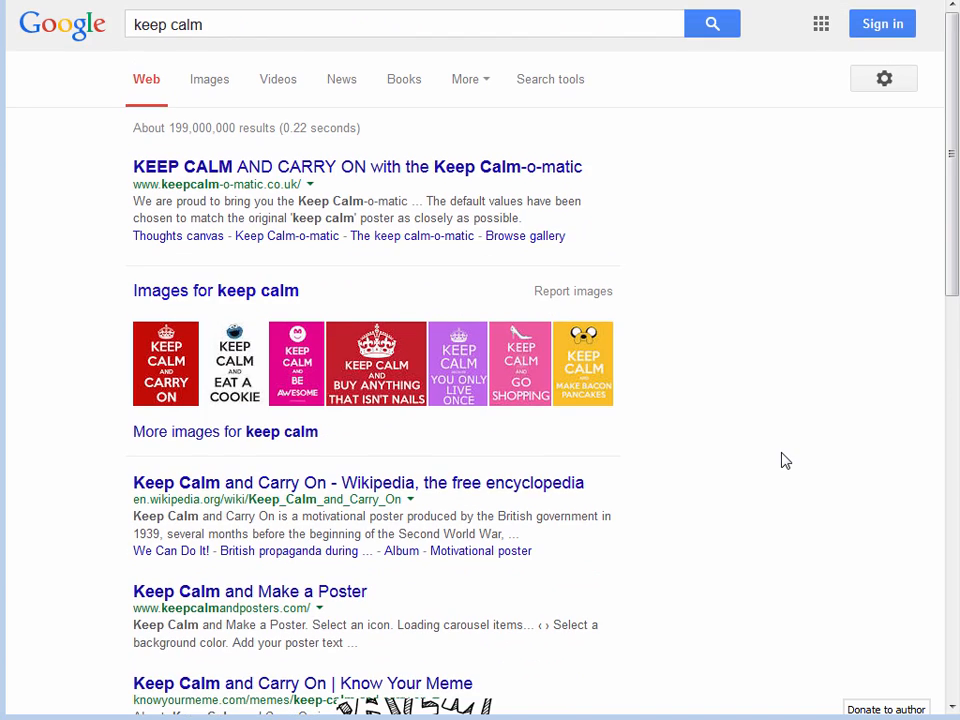
scroll(785, 461, "down", 3)
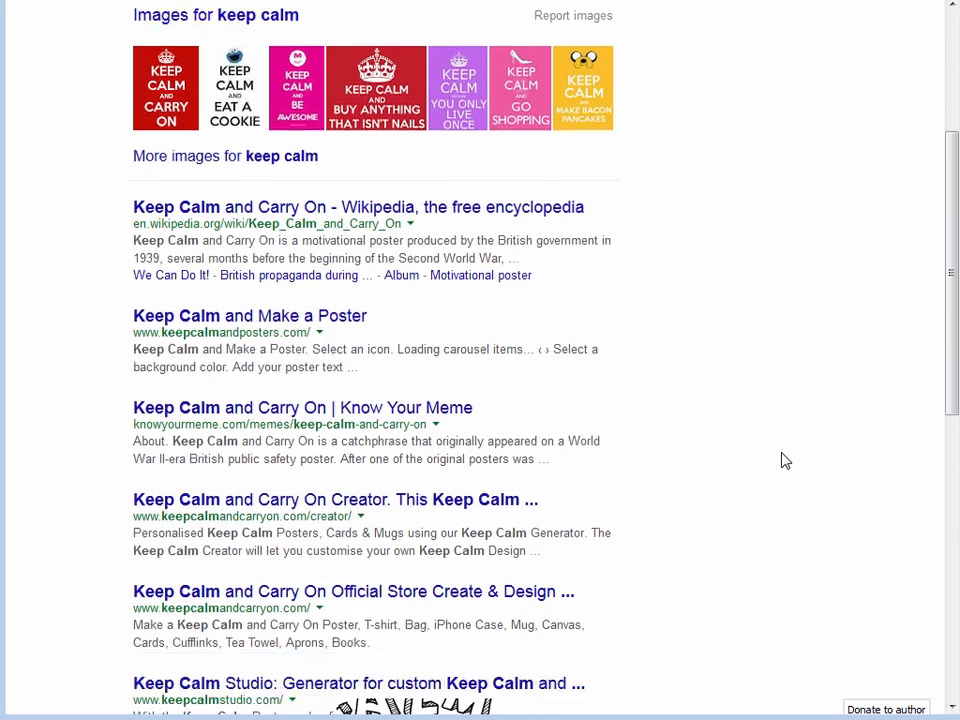
scroll(785, 461, "down", 1)
scroll(785, 461, "down", 2)
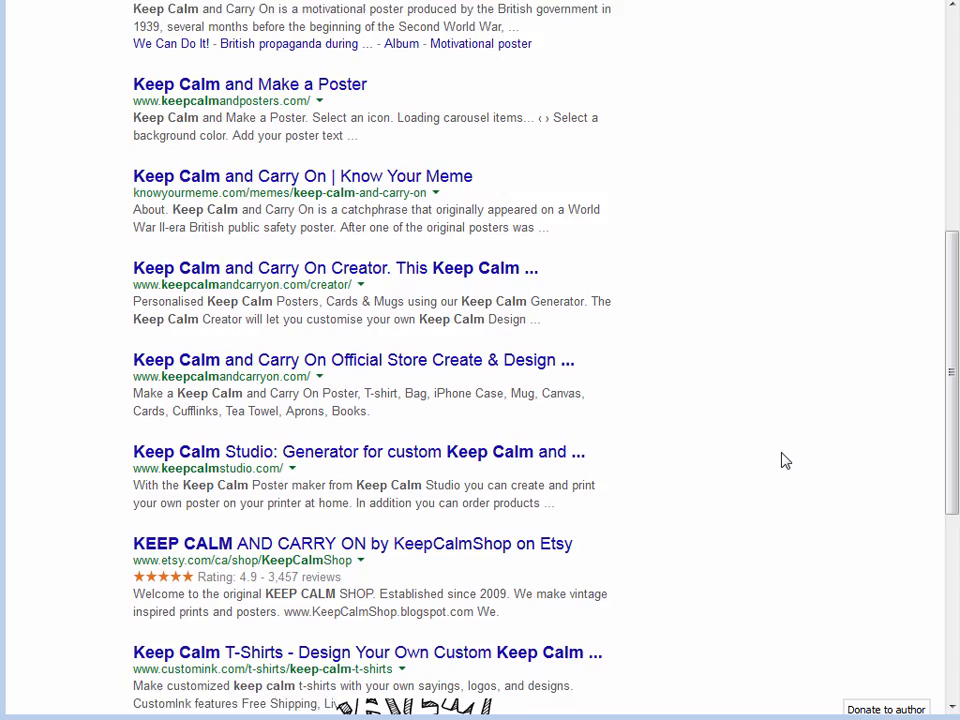
scroll(780, 459, "down", 1)
scroll(780, 459, "up", 8)
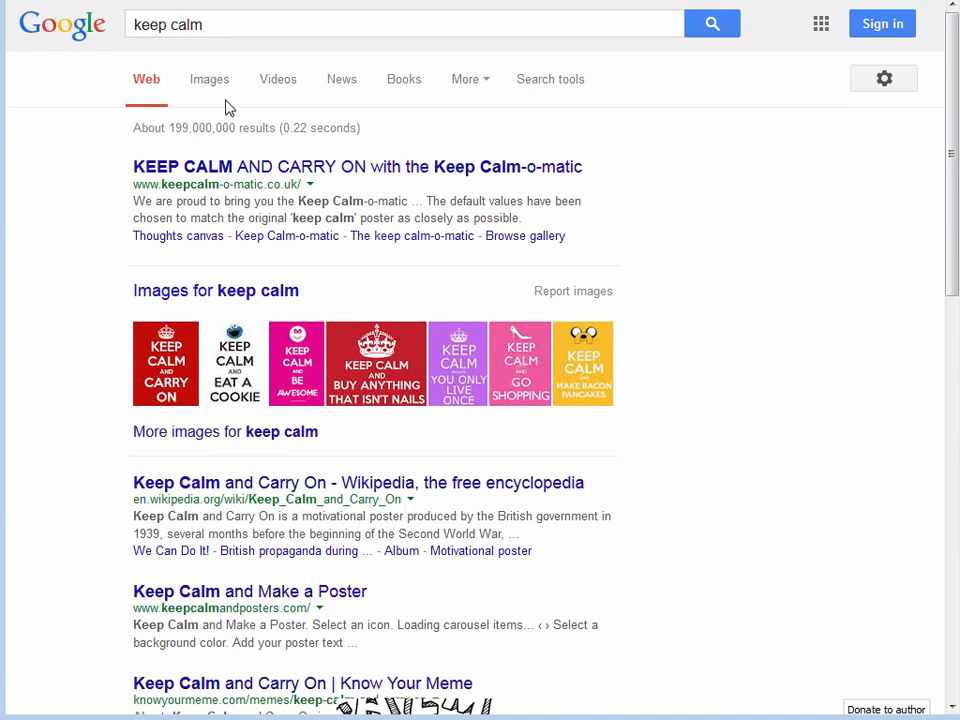
- Refine the Google search to "keep calm font"
left_click(306, 28)
type("font")
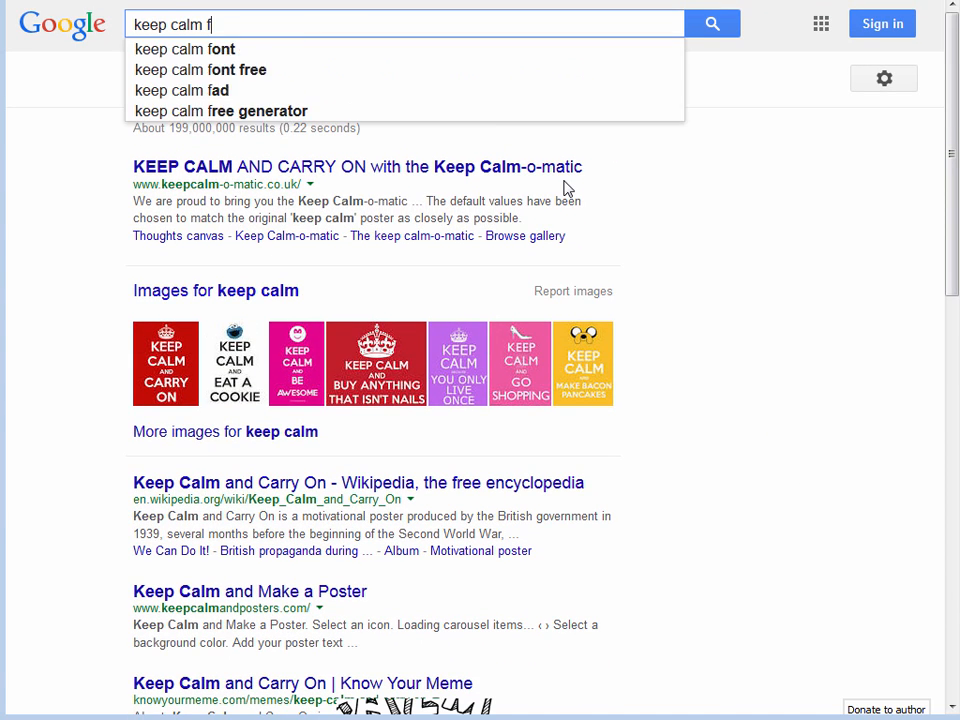
key("Return")
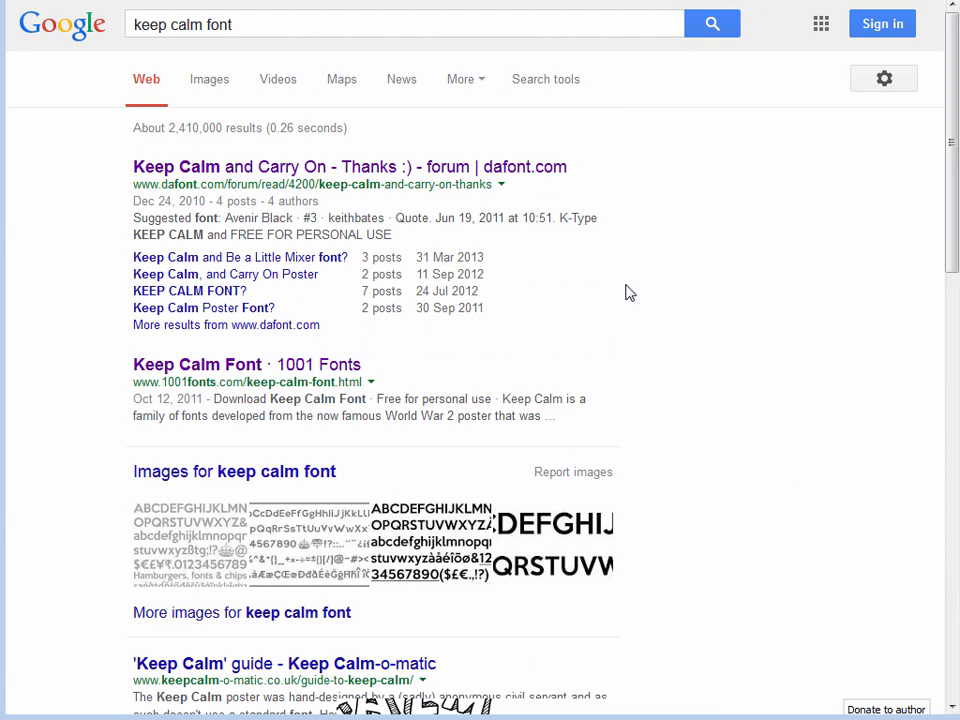
- Look through the font search results, open K-Type's Keep Calm page and examine its download and licence options
scroll(690, 400, "down", 4)
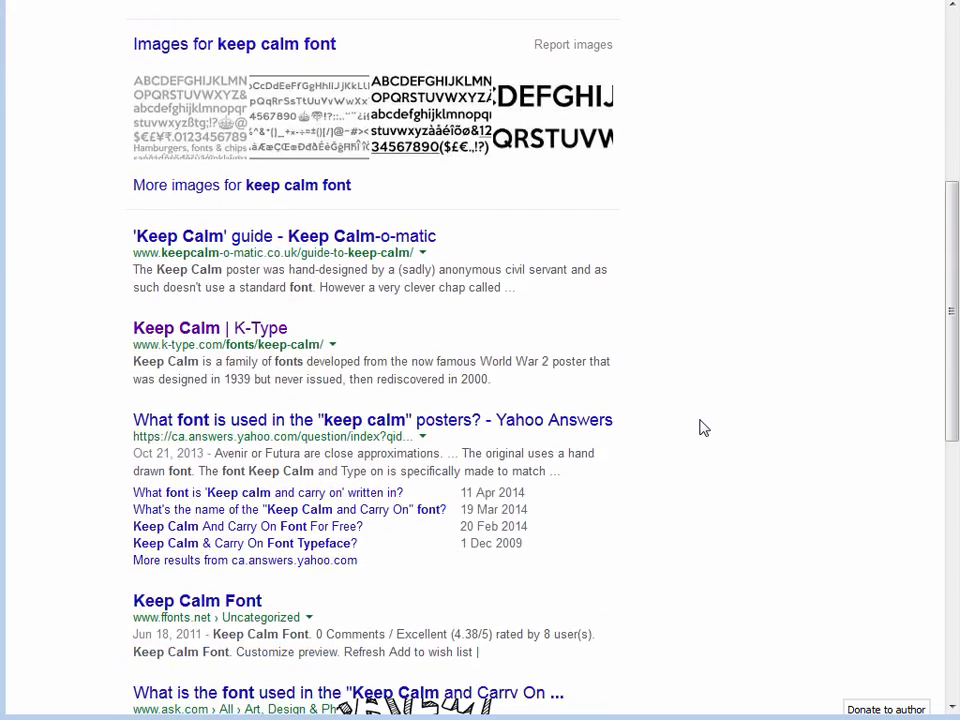
scroll(703, 429, "down", 4)
scroll(705, 432, "up", 3)
scroll(700, 430, "up", 1)
left_click(216, 330)
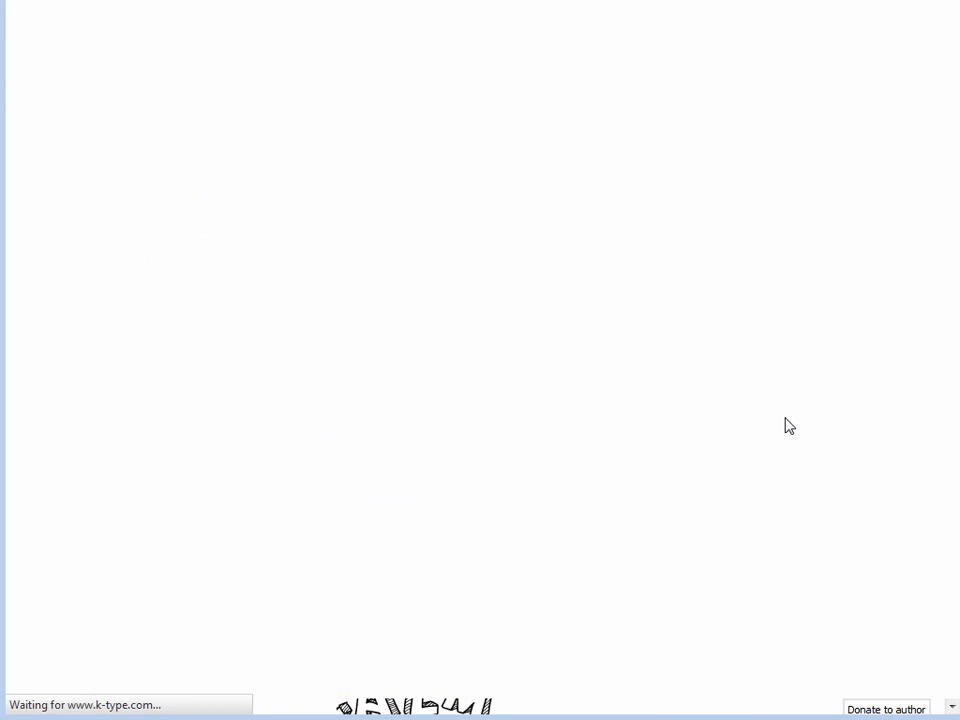
scroll(786, 440, "down", 6)
scroll(600, 520, "up", 6)
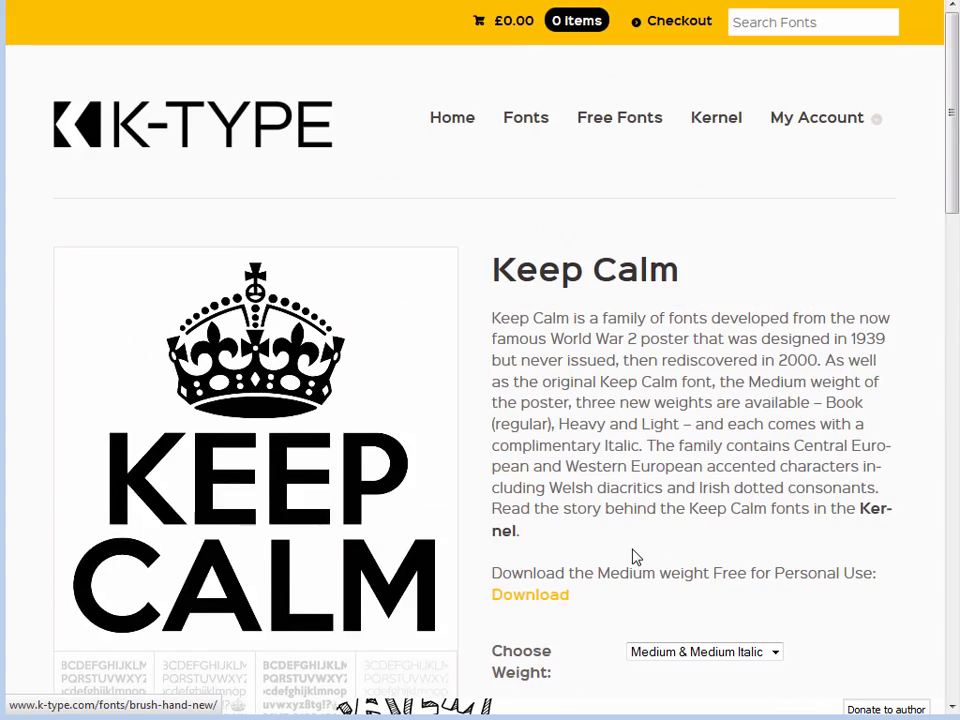
scroll(560, 500, "down", 4)
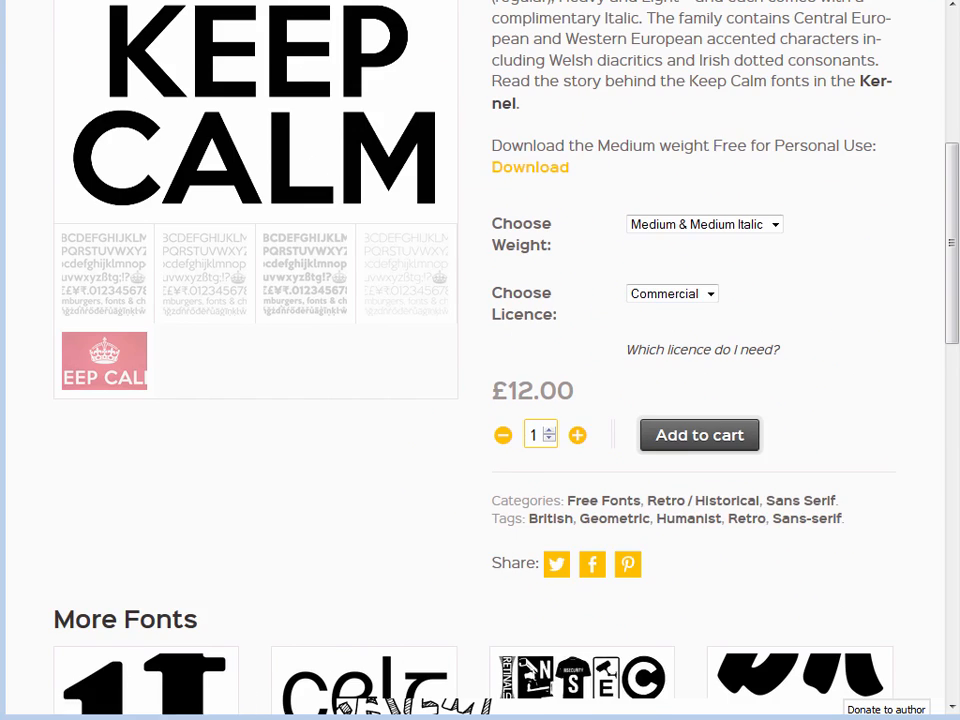
- Go back to the Google results and open the Keep Calm Font page on 1001 Fonts
key("alt+Left")
scroll(737, 525, "up", 3)
scroll(737, 525, "down", 2)
scroll(740, 526, "up", 3)
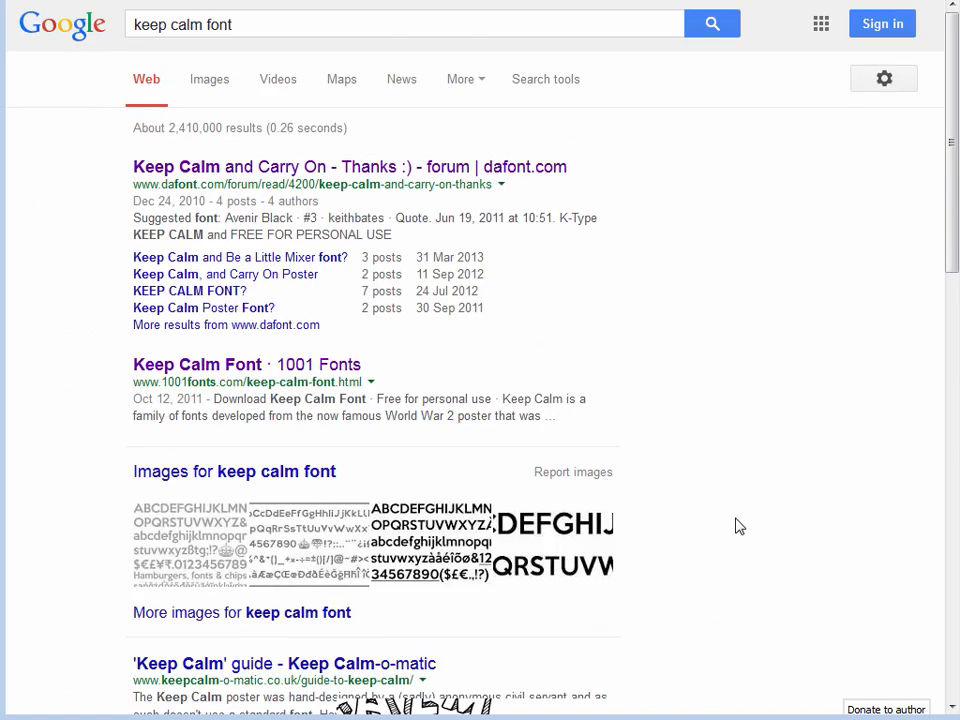
left_click(297, 368)
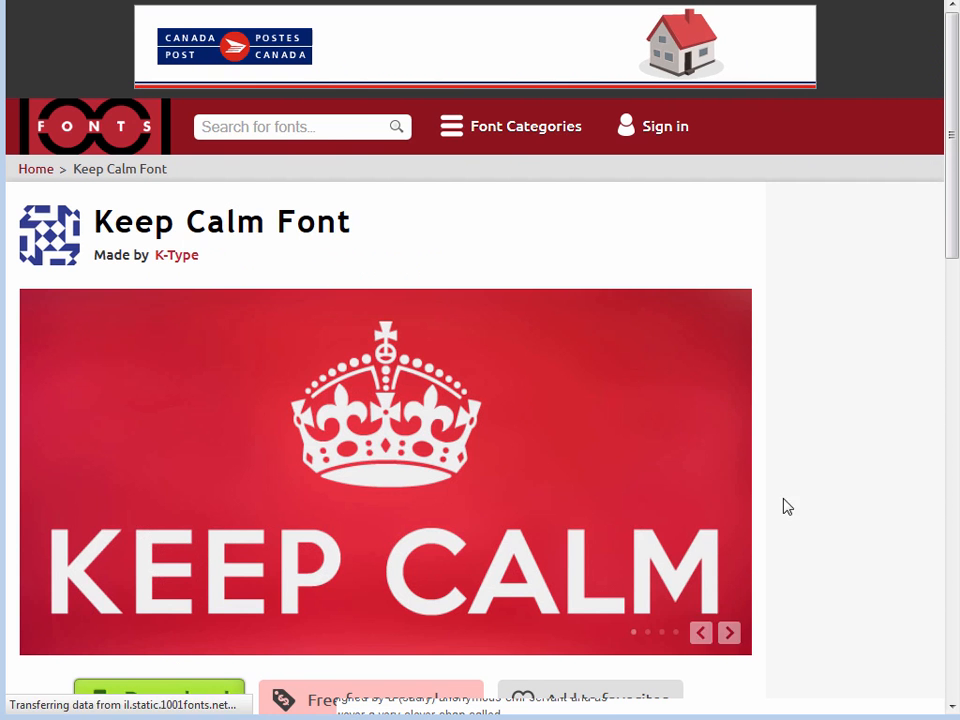
- Download keep-calm.zip from the 1001 Fonts page and save it in the fonts folder, replacing the existing copy
scroll(856, 581, "down", 2)
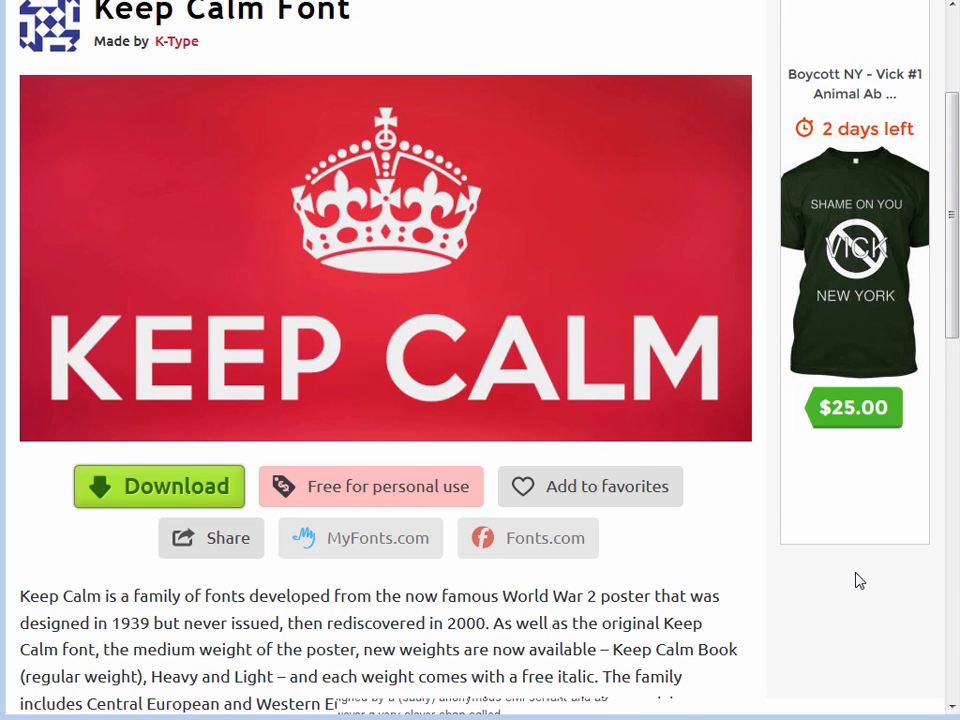
scroll(858, 581, "down", 1)
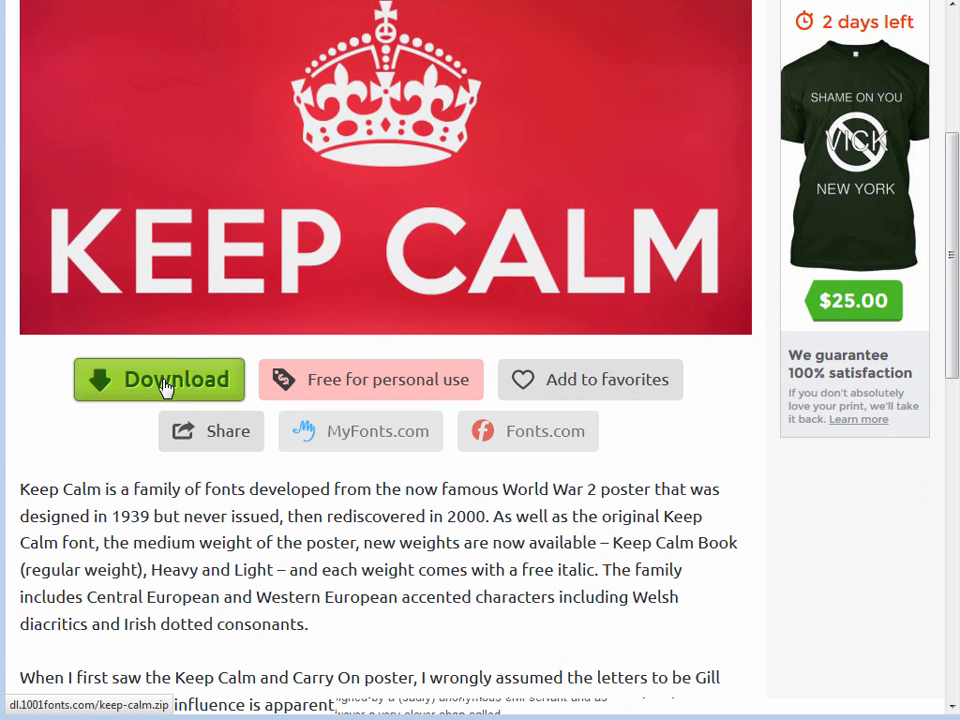
left_click(144, 377)
left_click_drag(556, 488, 446, 222)
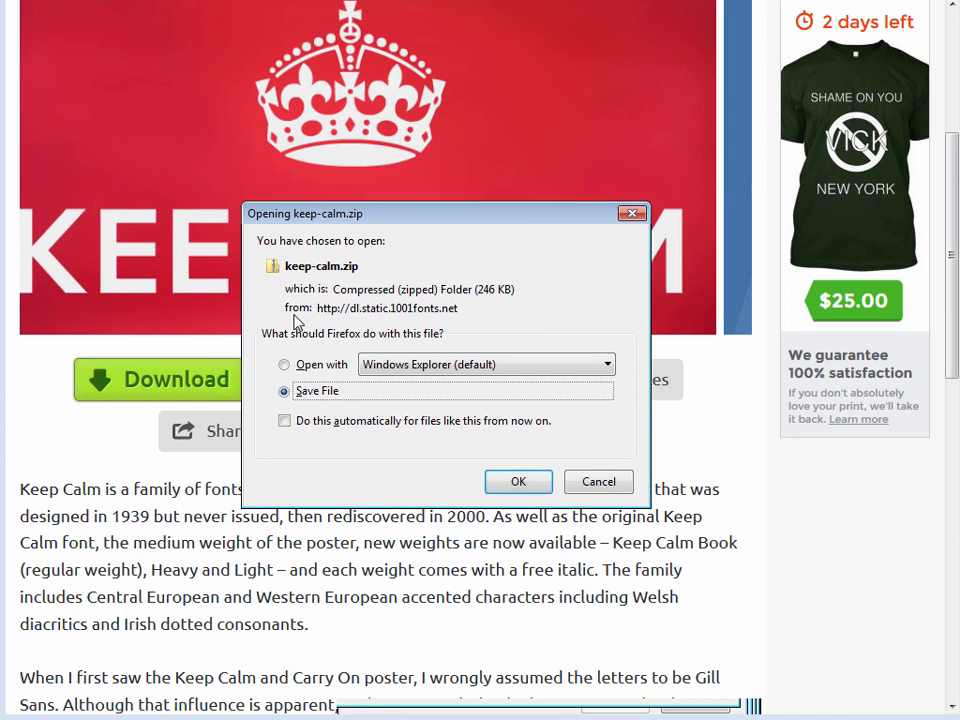
left_click(520, 484)
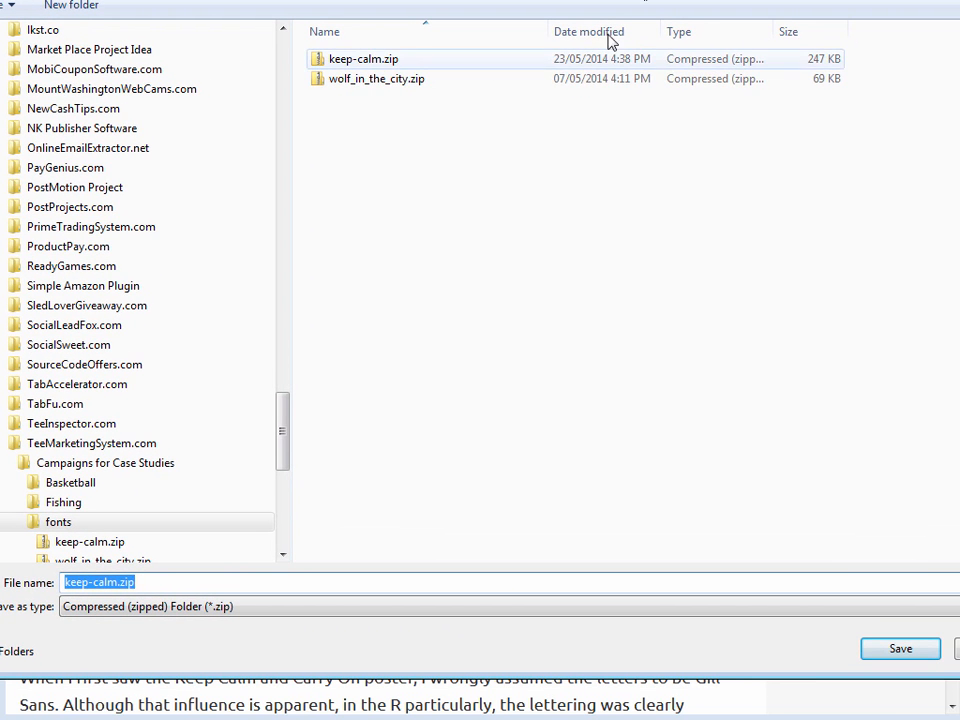
left_click(897, 650)
left_click(568, 484)
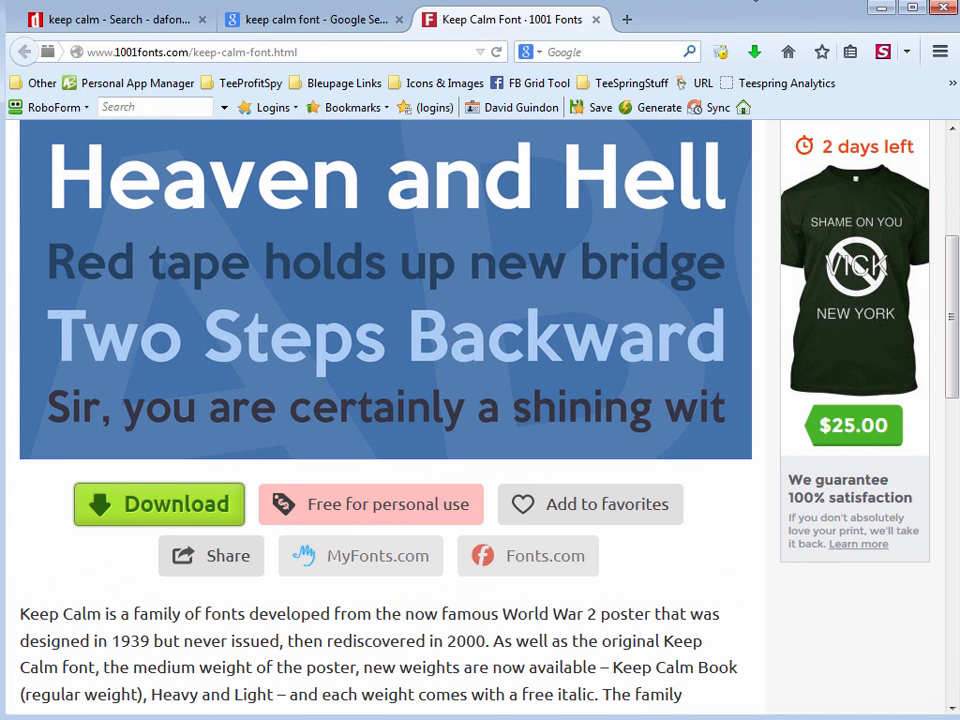
- Open the folder containing the downloaded keep-calm.zip from the browser's download list
left_click(755, 52)
right_click(513, 124)
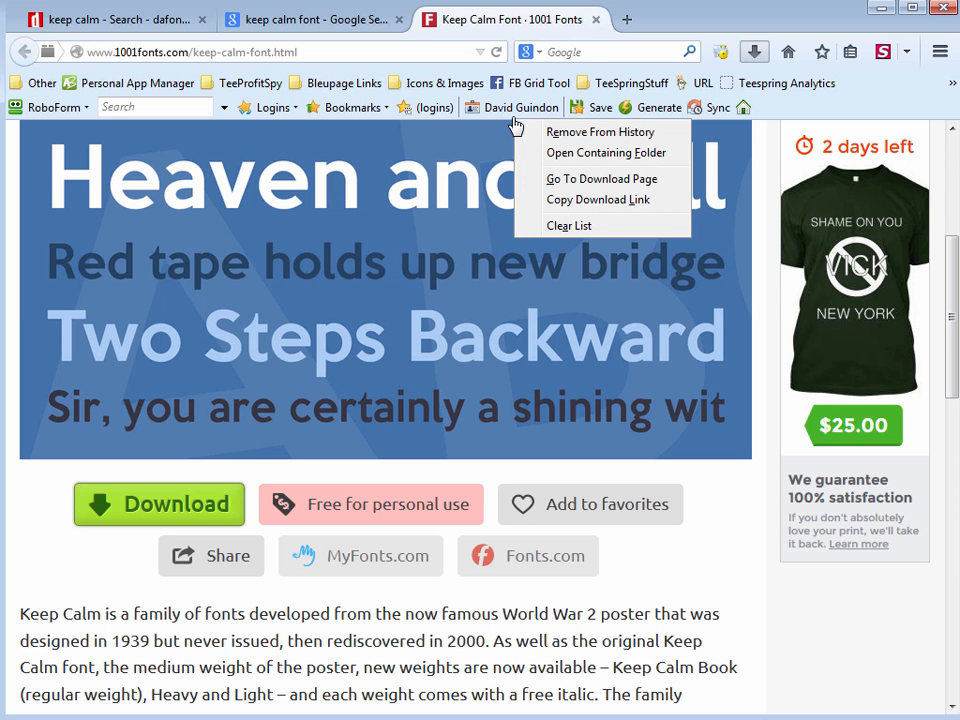
left_click(604, 153)
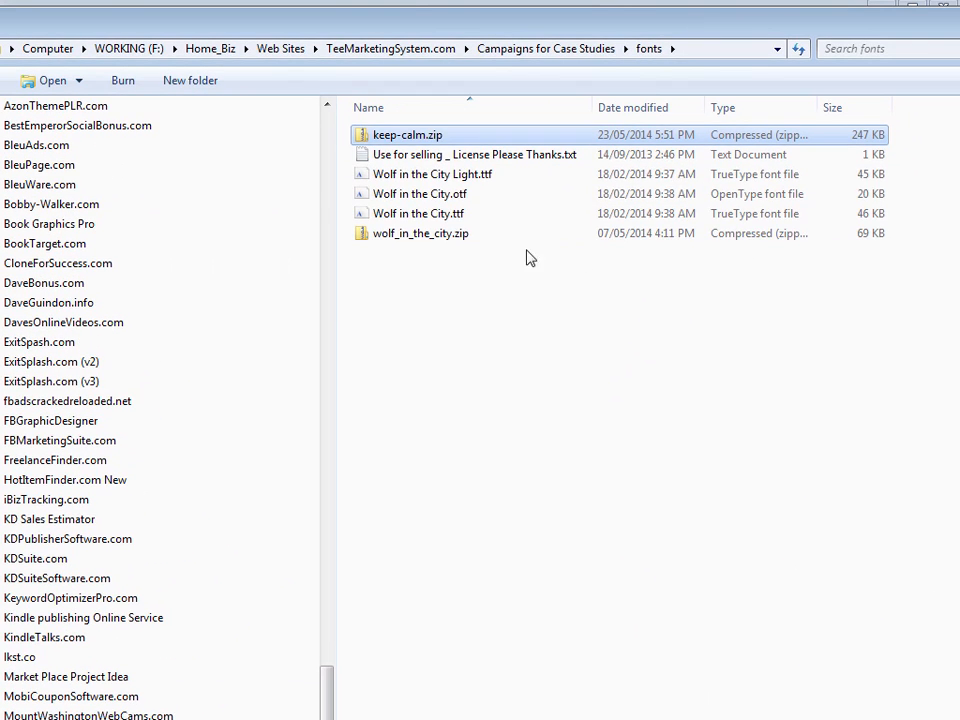
right_click(397, 136)
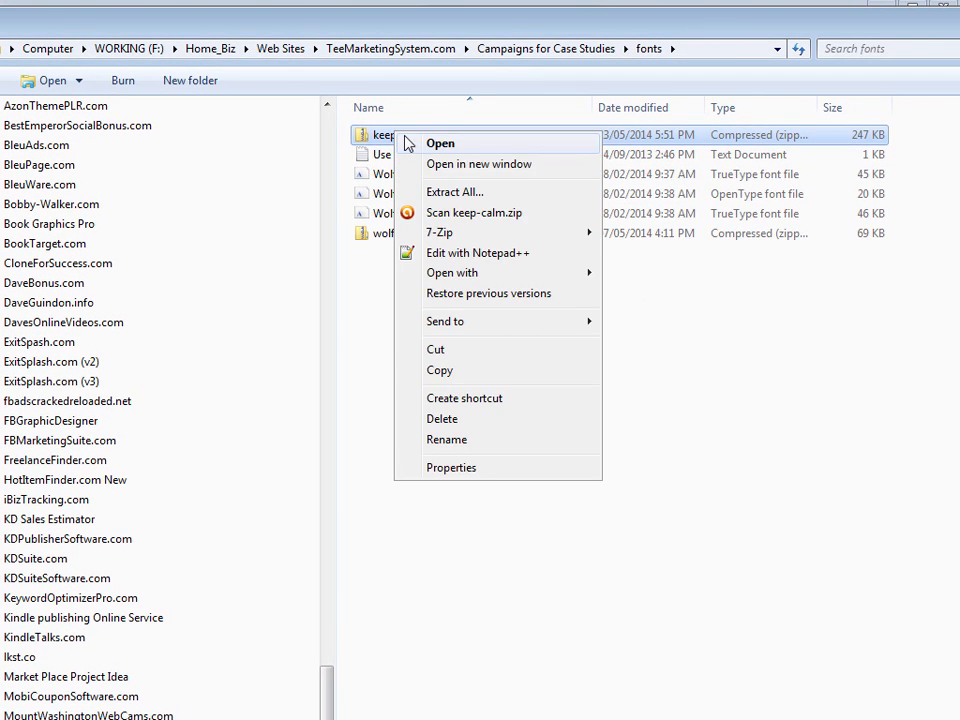
mouse_move(478, 242)
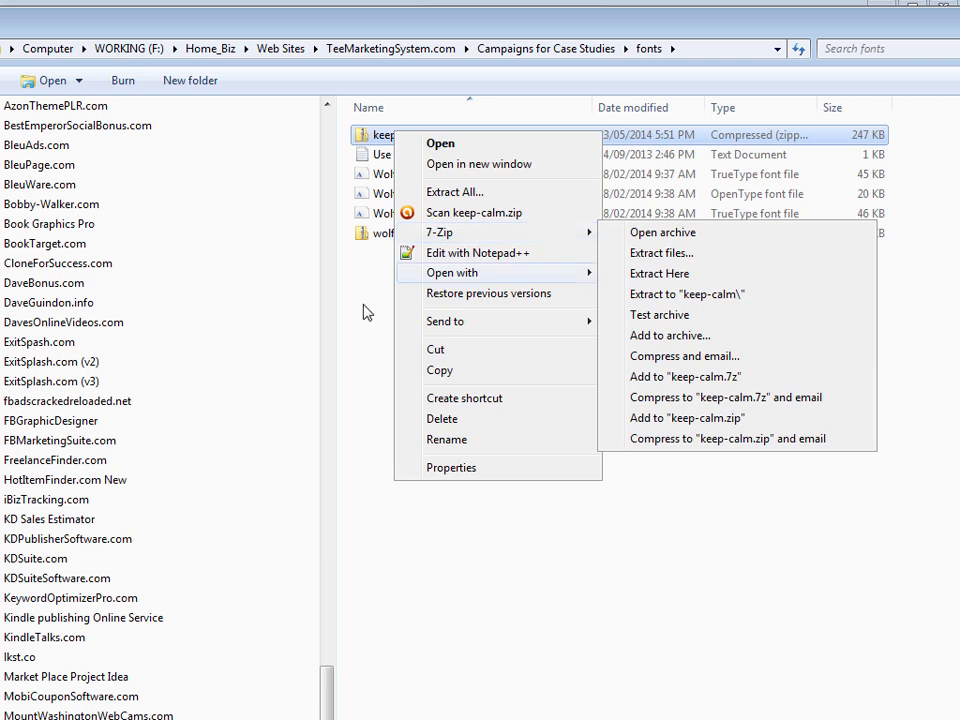
left_click(360, 334)
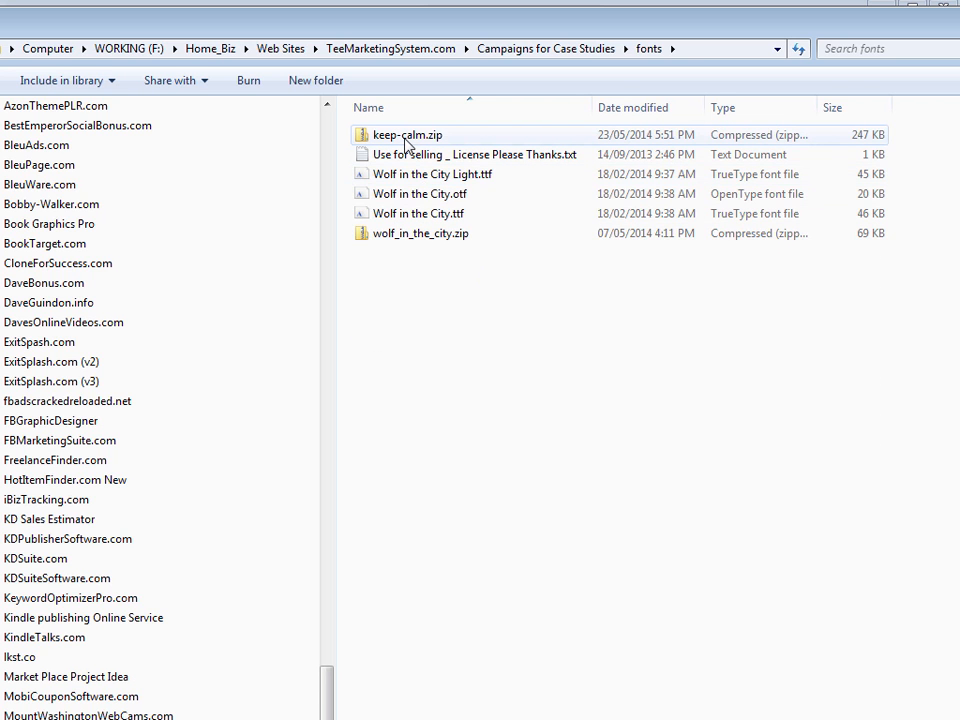
- Extract all of keep-calm.zip into a keep-calm folder with the Windows extractor, accepting the copy without encryption for its folders
right_click(407, 143)
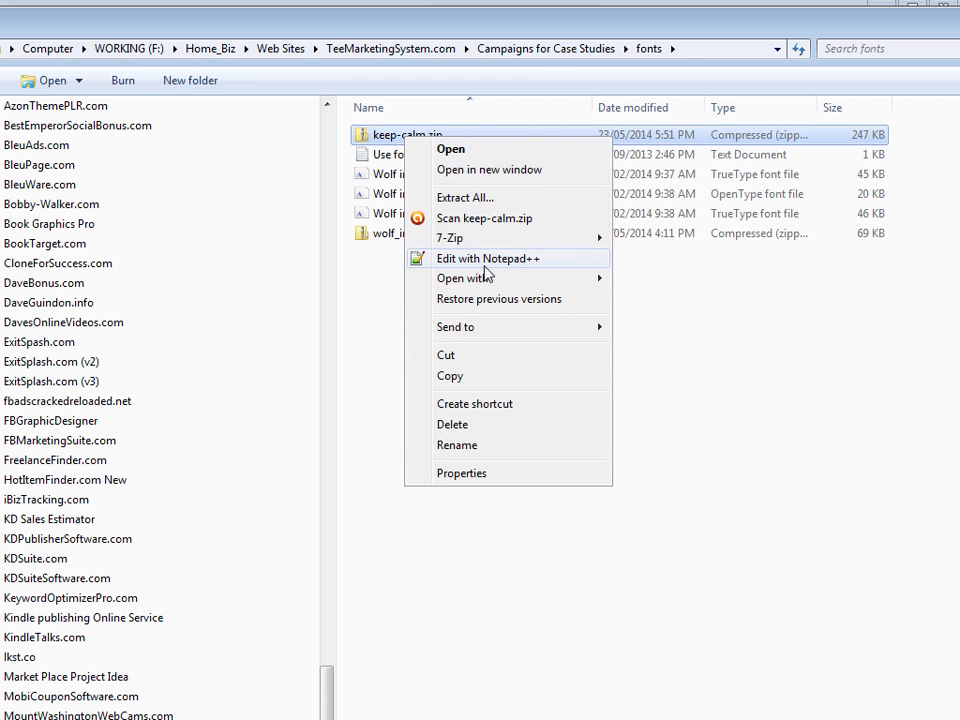
left_click(462, 195)
left_click(735, 656)
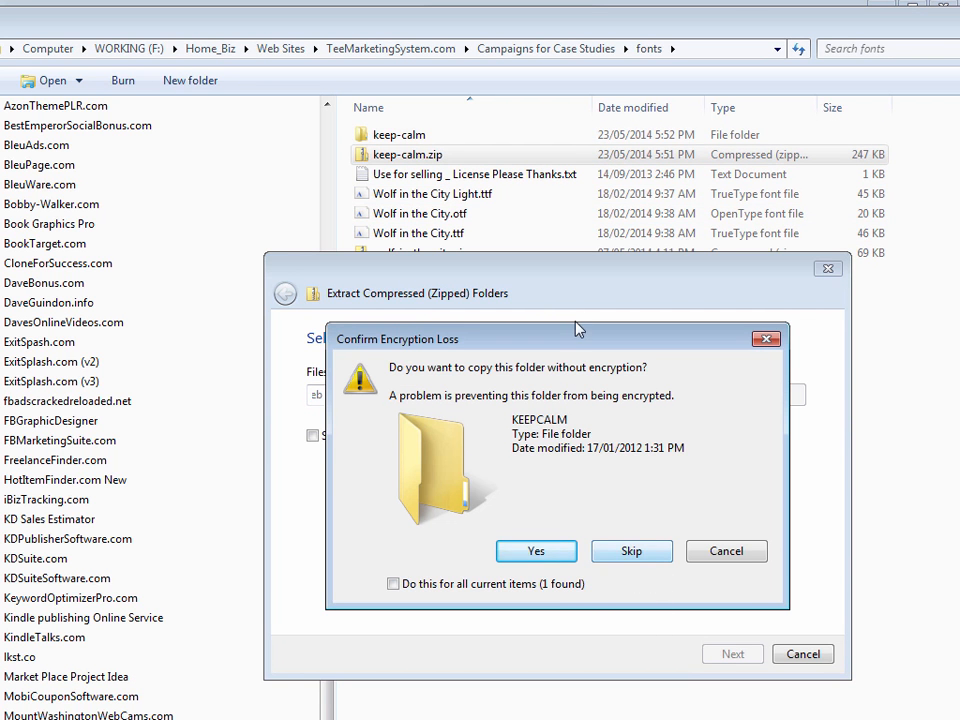
left_click(540, 553)
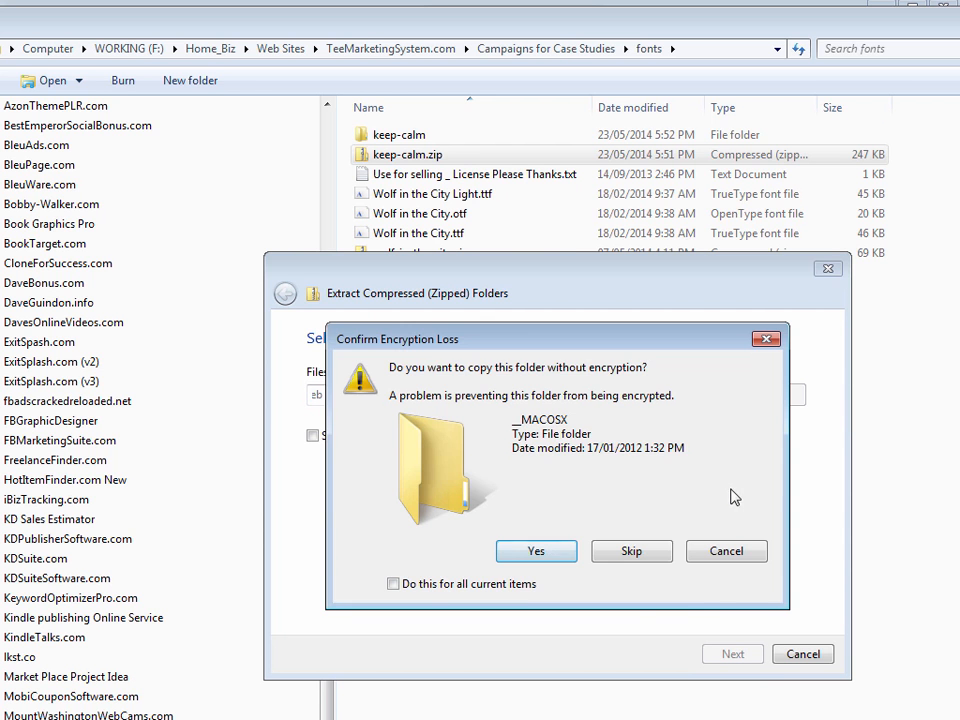
left_click(555, 560)
left_click(554, 561)
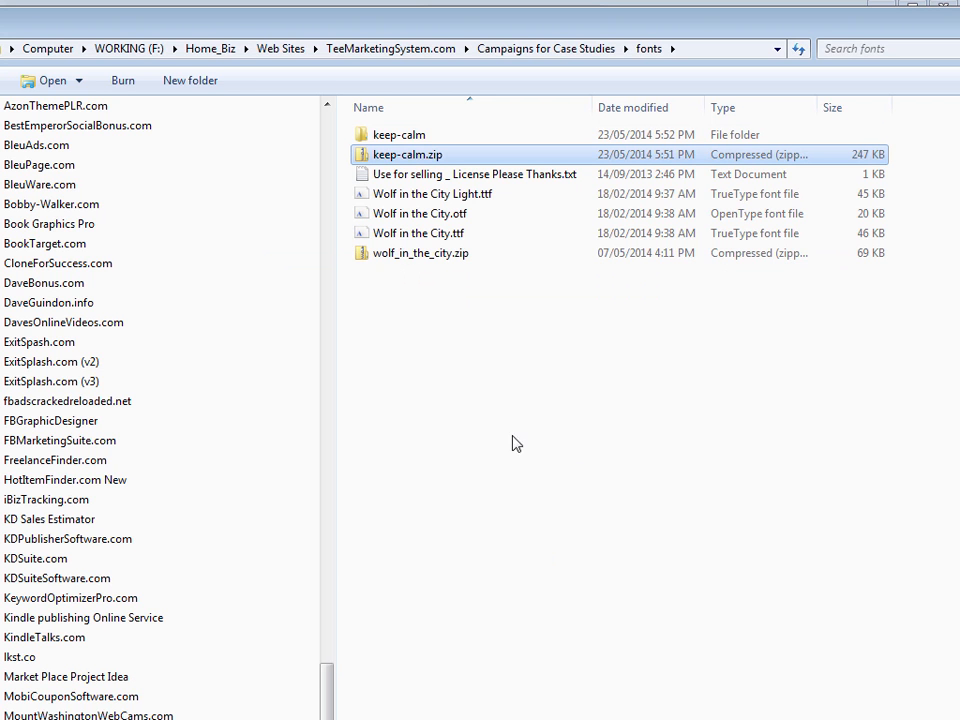
- Look at the extracted files in the KEEPCALM folder and return to the fonts folder
double_click(415, 140)
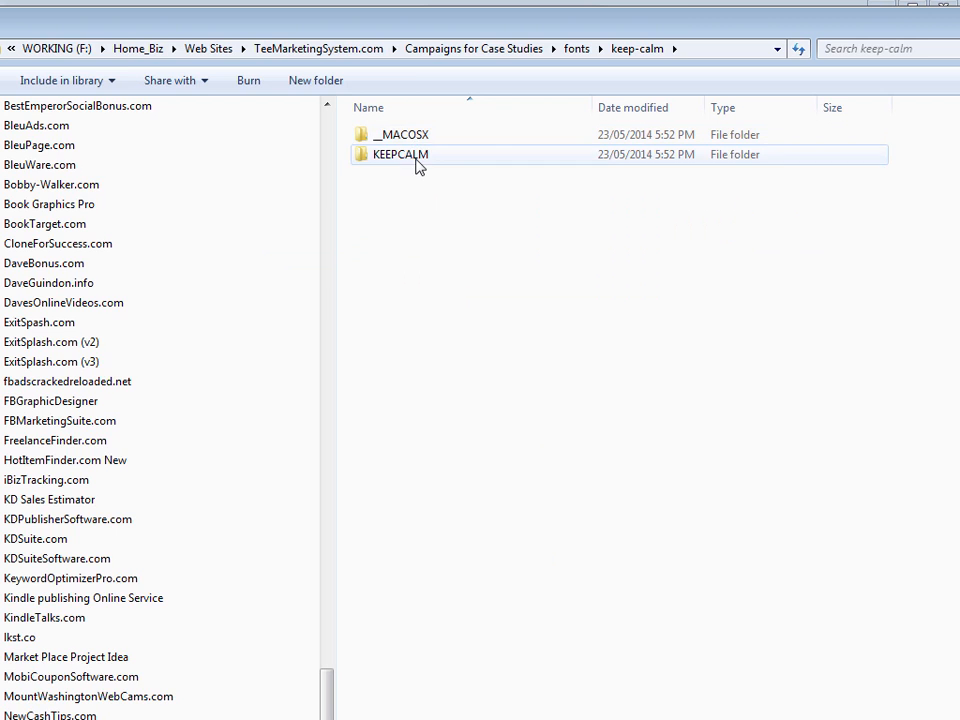
double_click(417, 156)
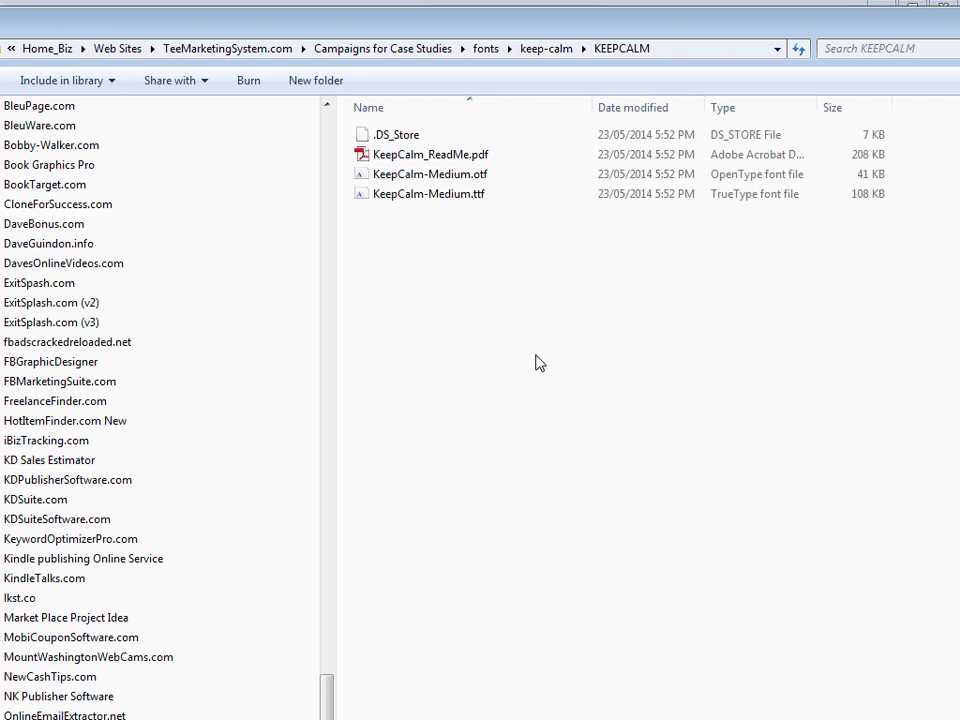
key("BackSpace")
key("BackSpace")
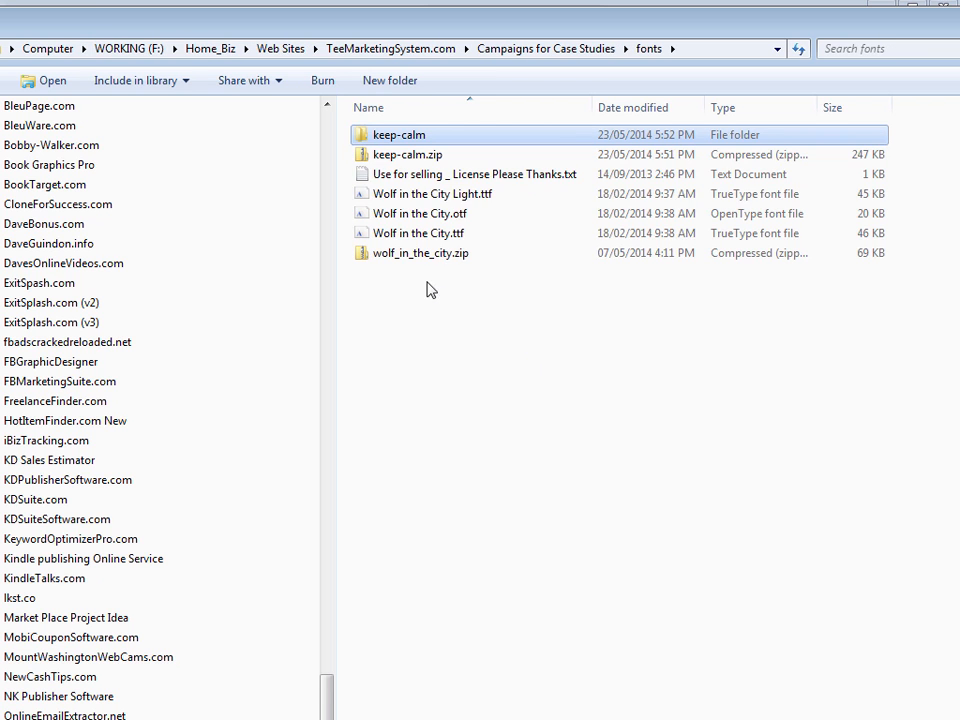
- Extract keep-calm.zip to "keep-calm\" with 7-Zip, overwriting the existing files, and open its KEEPCALM subfolder
right_click(407, 158)
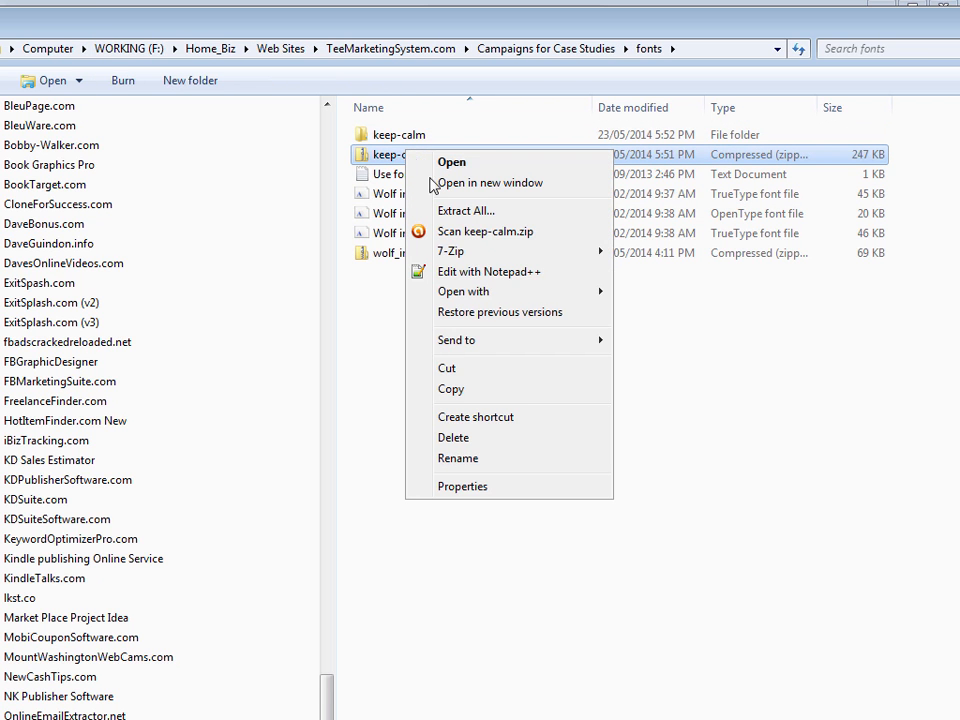
mouse_move(450, 251)
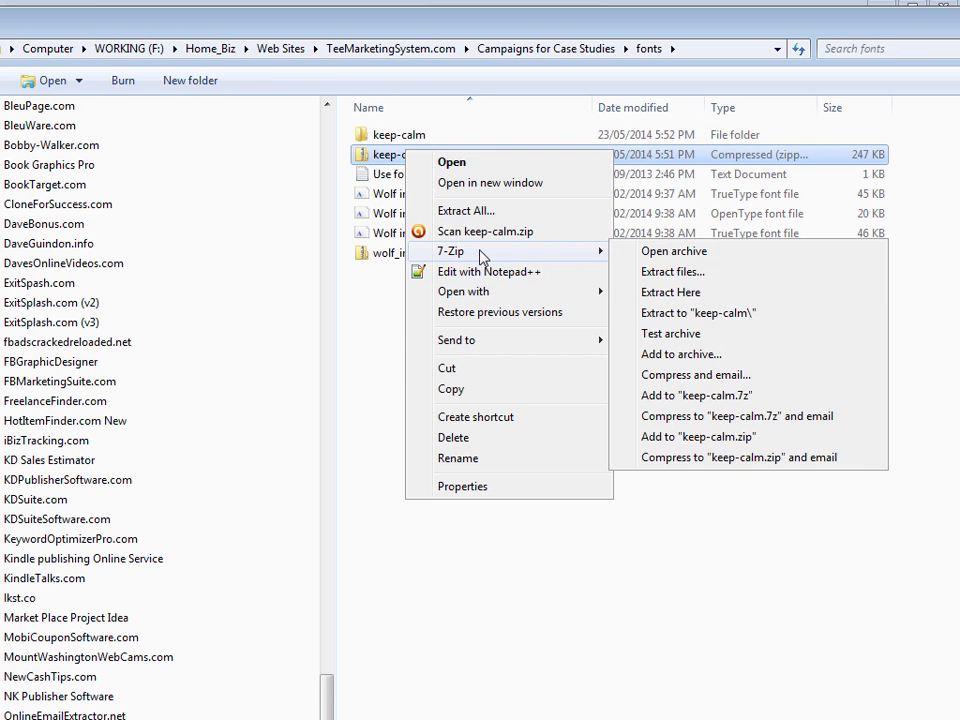
left_click(709, 313)
left_click(553, 675)
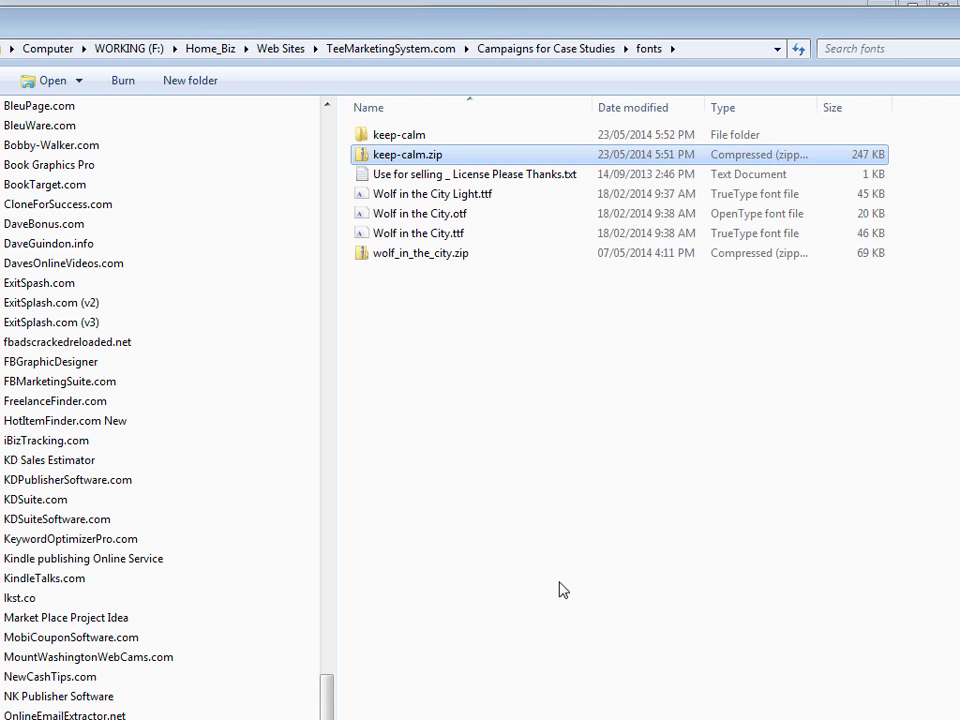
double_click(425, 134)
double_click(425, 156)
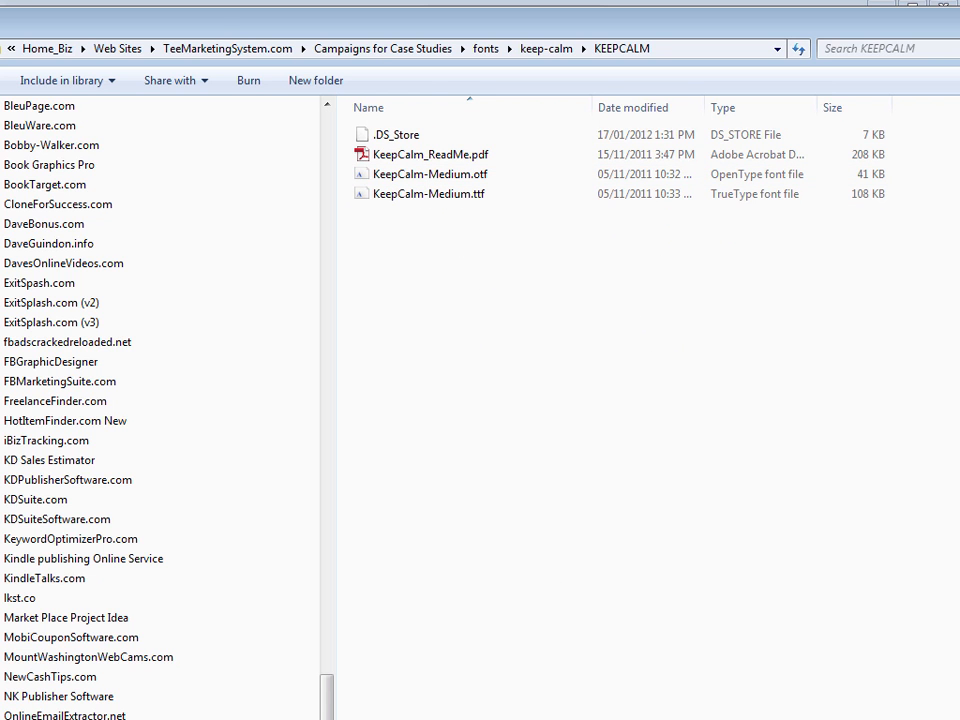
- Switch to Photoshop, close the front.jpg shirt image and exit the program
key("alt+Tab")
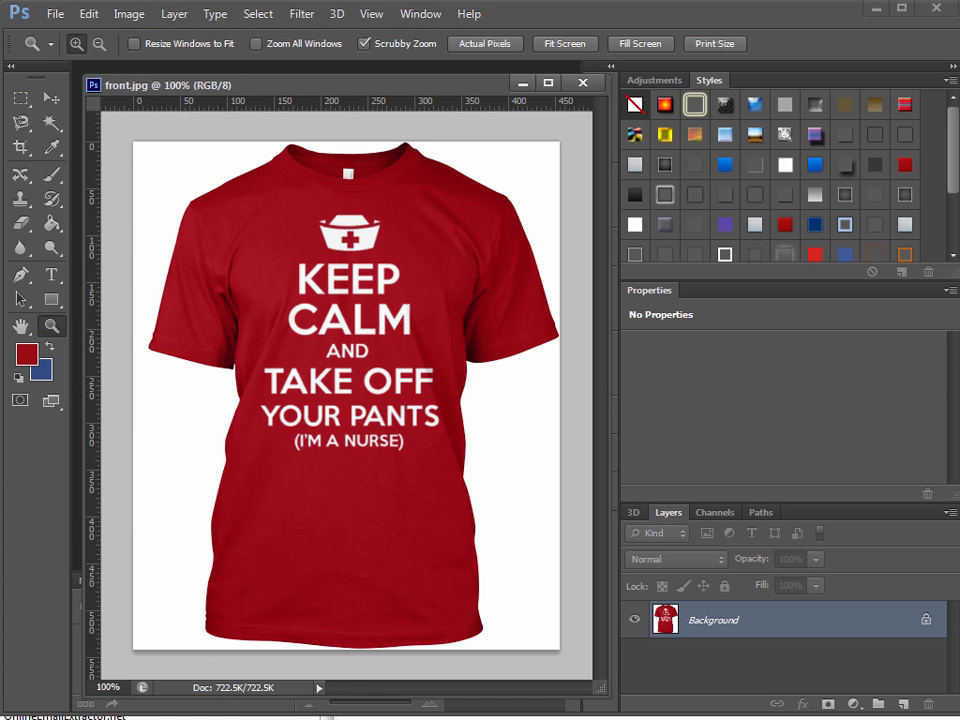
left_click(582, 83)
left_click(470, 100)
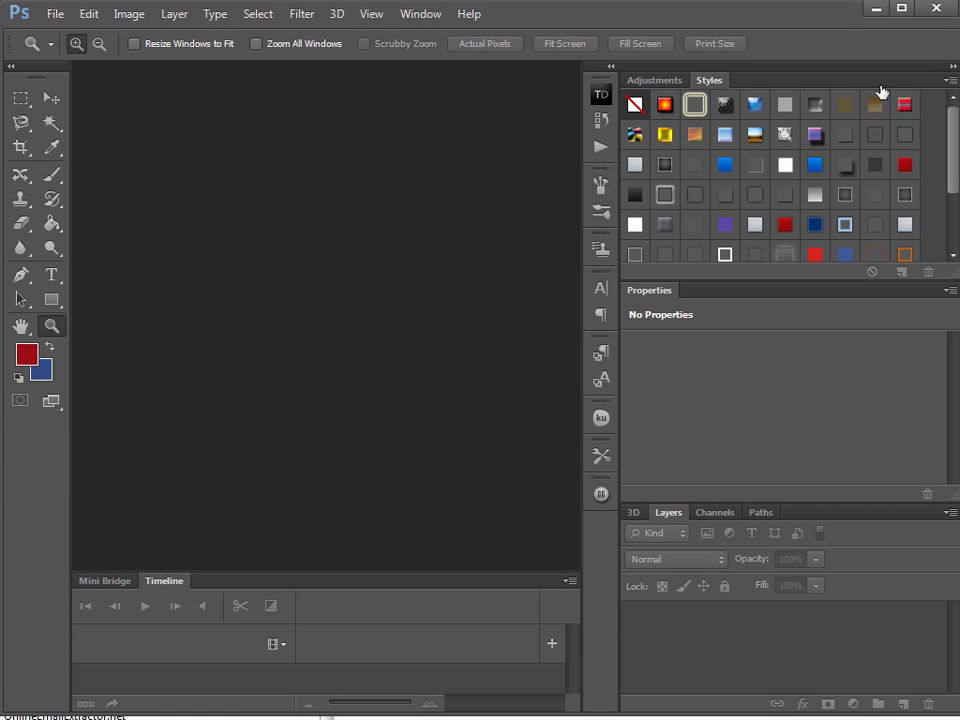
left_click(937, 8)
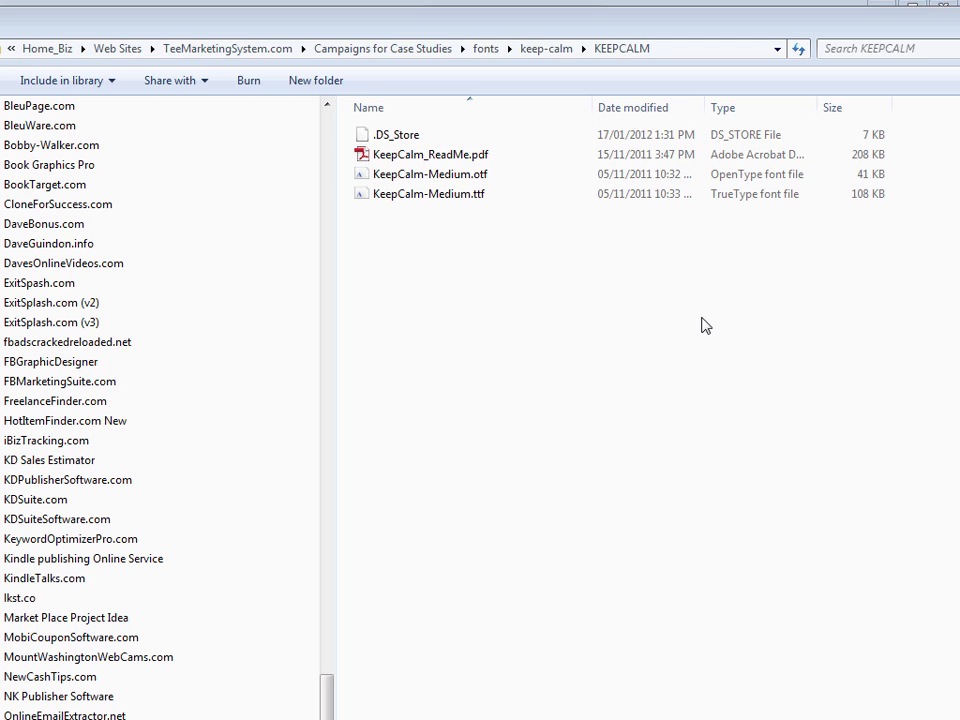
- Install the OpenType font KeepCalm-Medium.otf, replacing the installed version
right_click(408, 177)
left_click(400, 223)
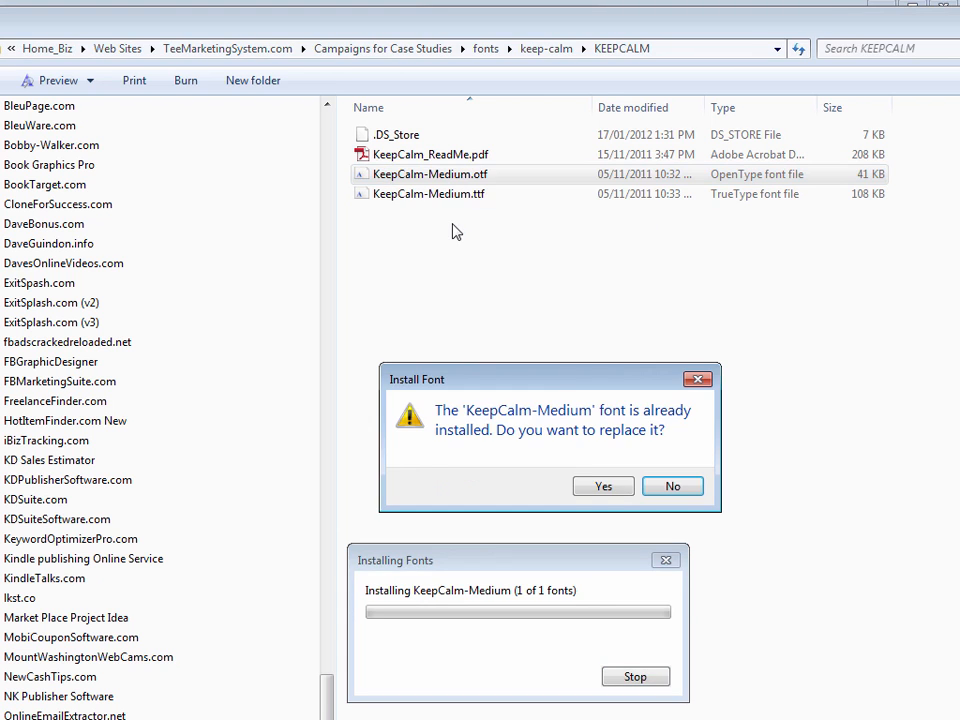
left_click(605, 488)
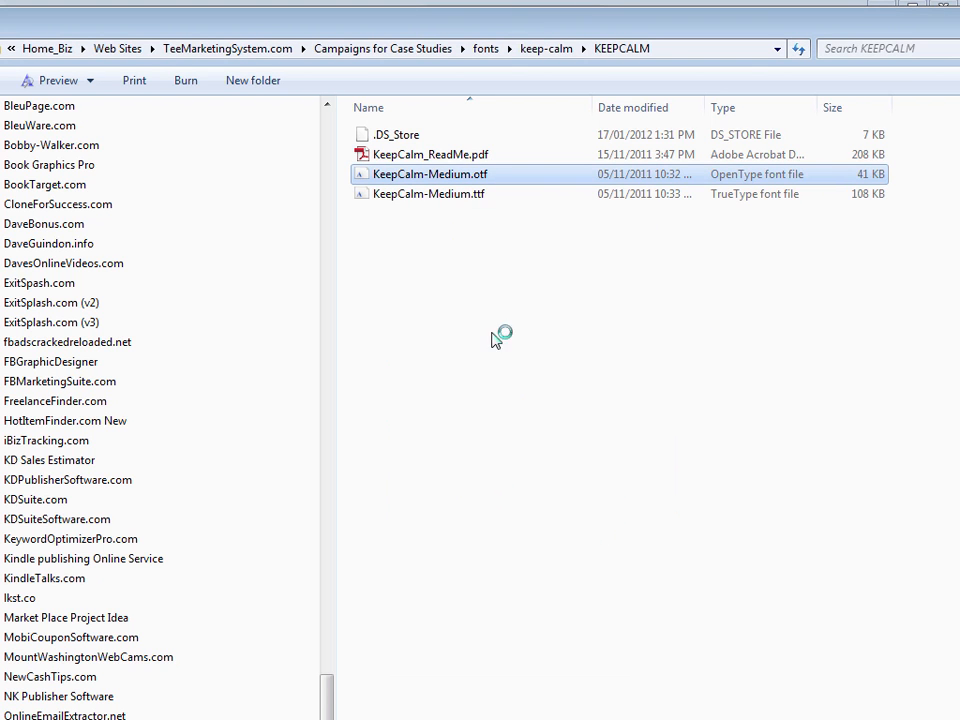
- Install the TrueType font KeepCalm-Medium.ttf, replacing the installed version
left_click(433, 196)
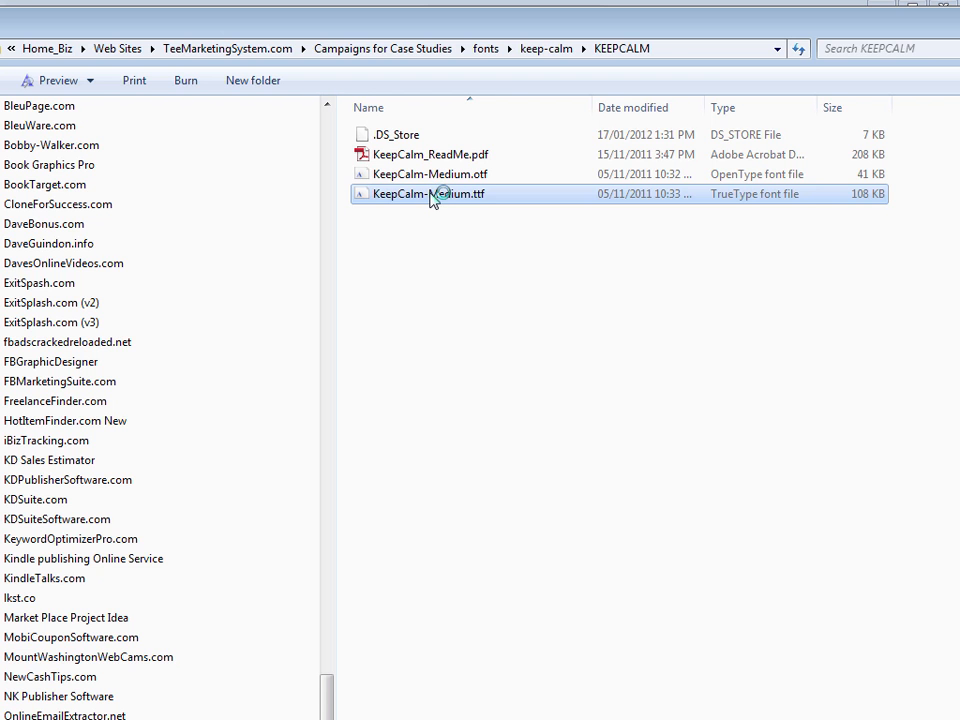
right_click(433, 196)
left_click(445, 244)
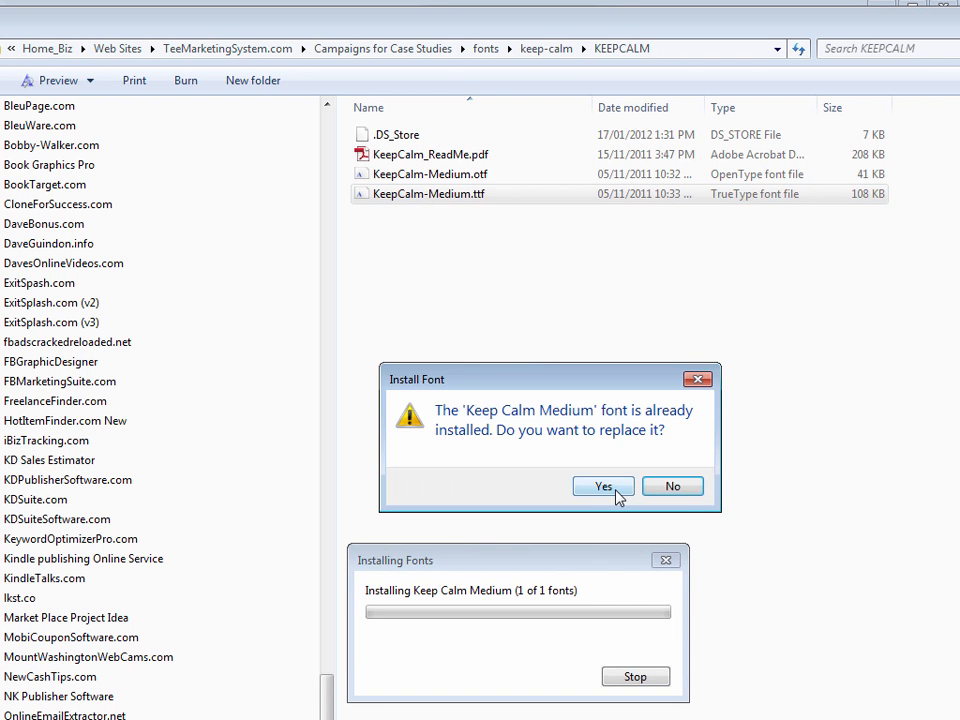
left_click(616, 491)
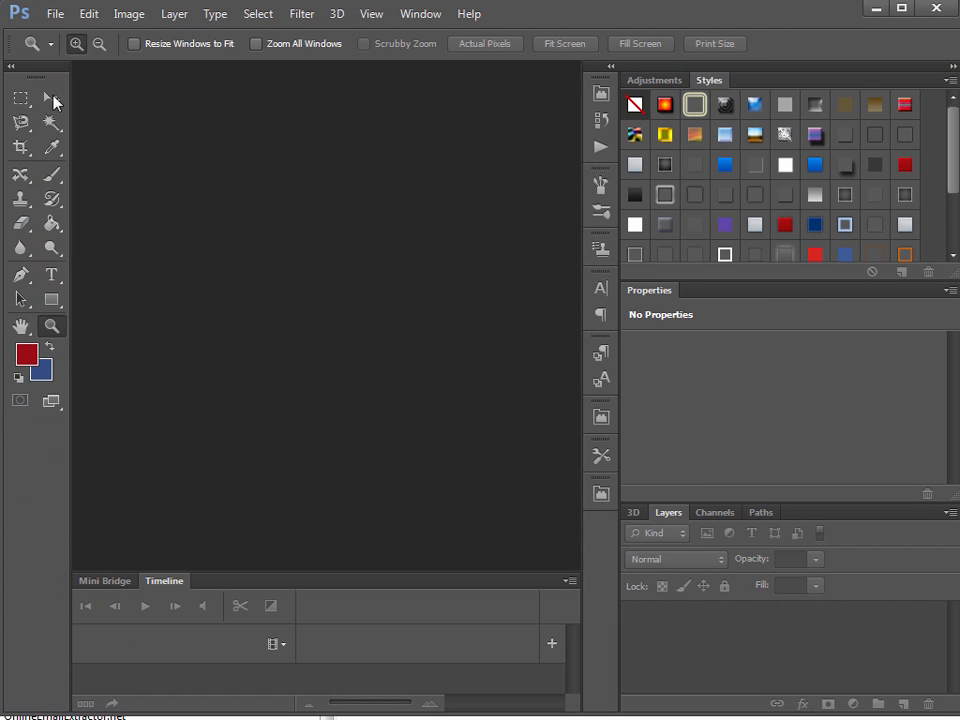
- In Photoshop, create a white 800 × 1000 pixel RGB document at 72 pixels/inch and enlarge its window
left_click(50, 14)
left_click(64, 34)
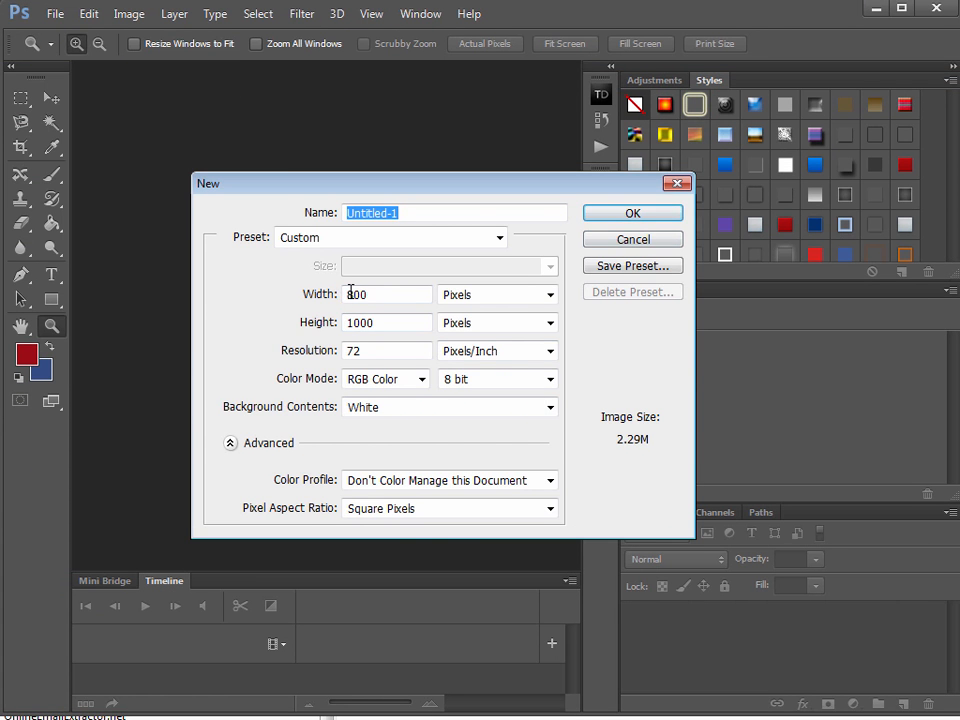
left_click(624, 212)
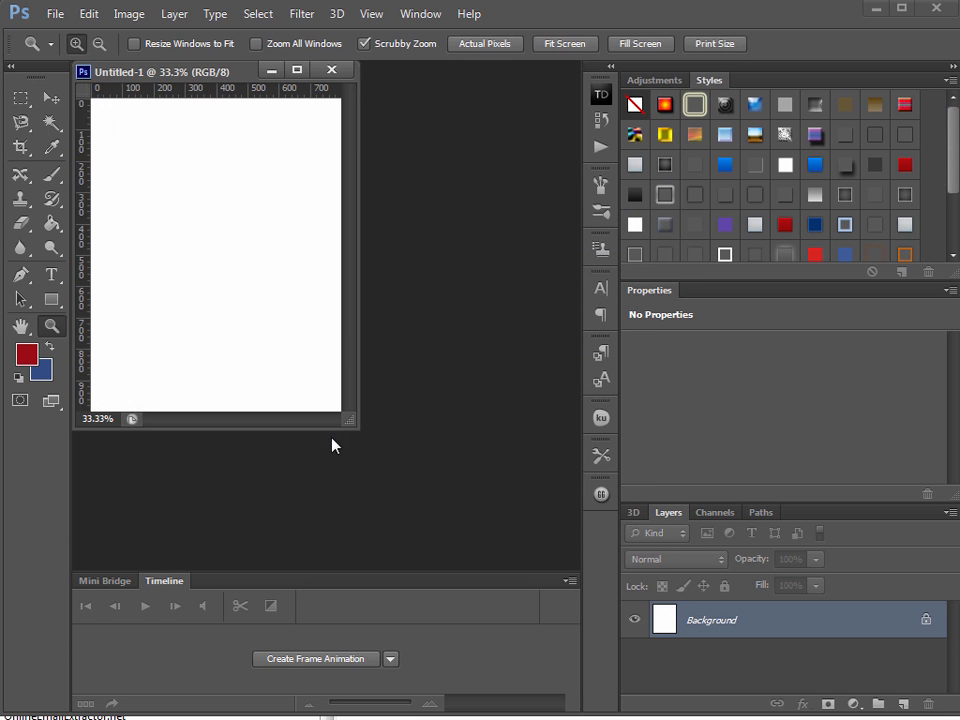
left_click_drag(348, 432, 459, 524)
- Review the size and resolution settings for a new document, then cancel without creating a second one
left_click(55, 14)
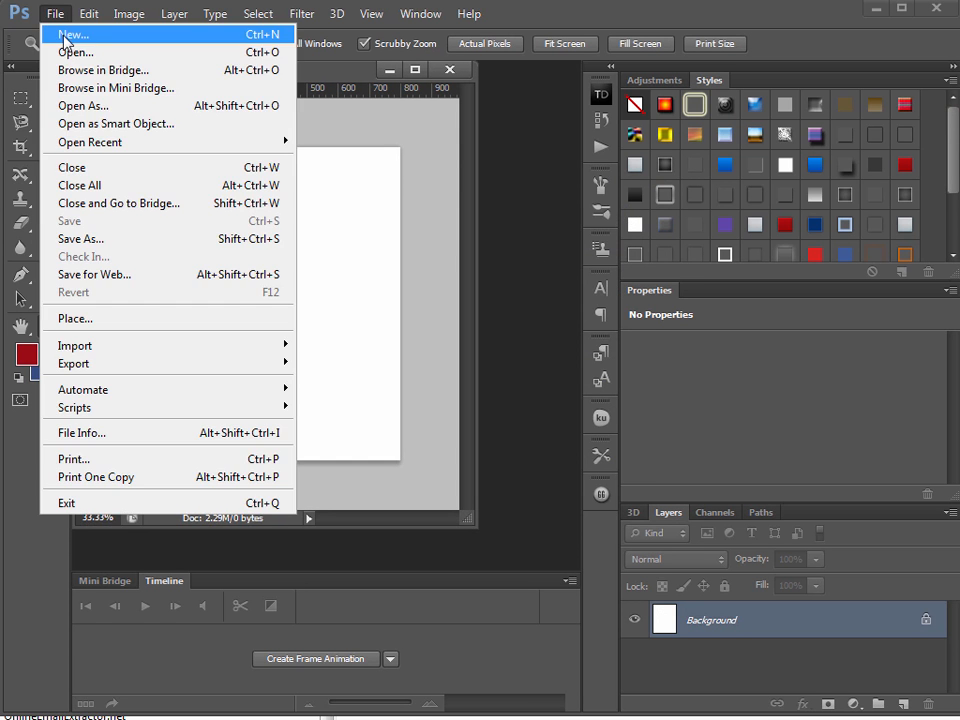
left_click(64, 34)
left_click_drag(372, 346, 353, 346)
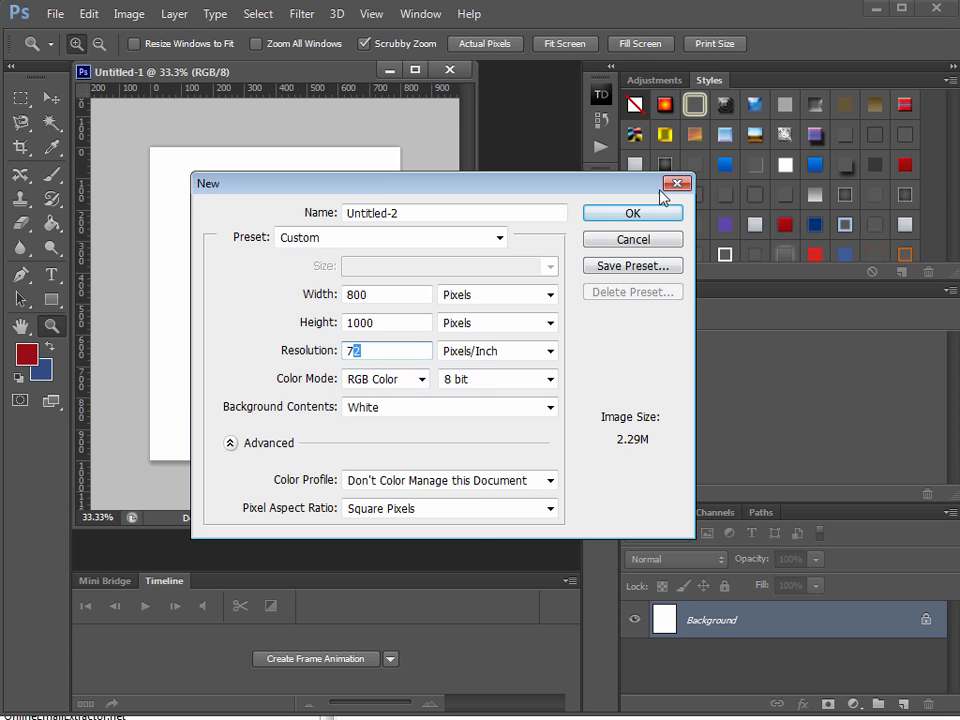
left_click(667, 246)
- Enlarge the blank document's window further and reposition it slightly in the workspace
left_click_drag(468, 522, 596, 675)
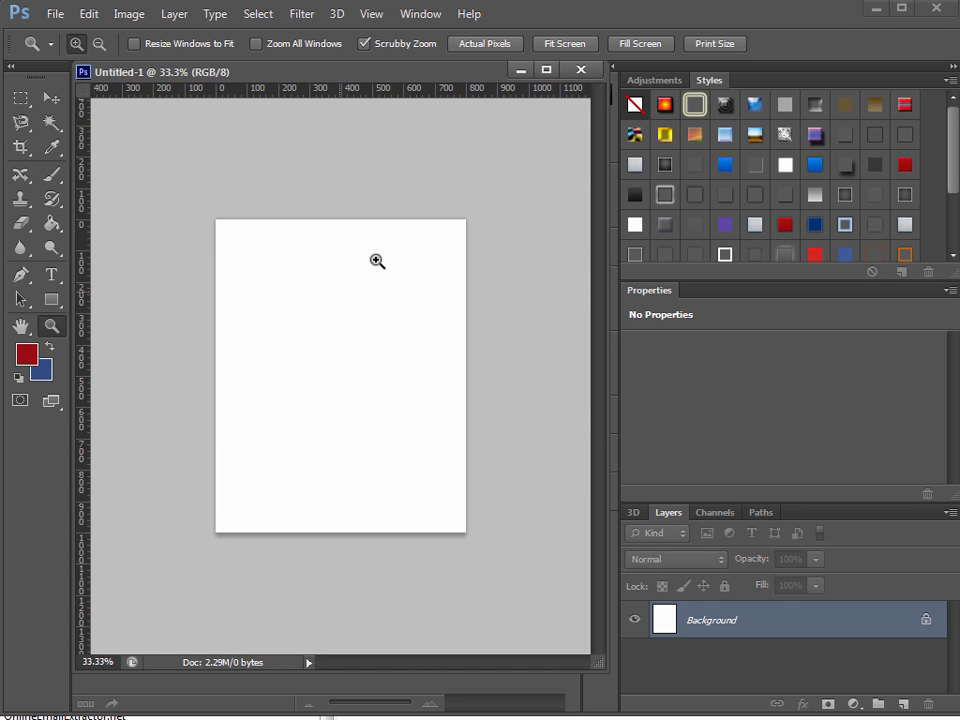
left_click_drag(401, 81, 415, 93)
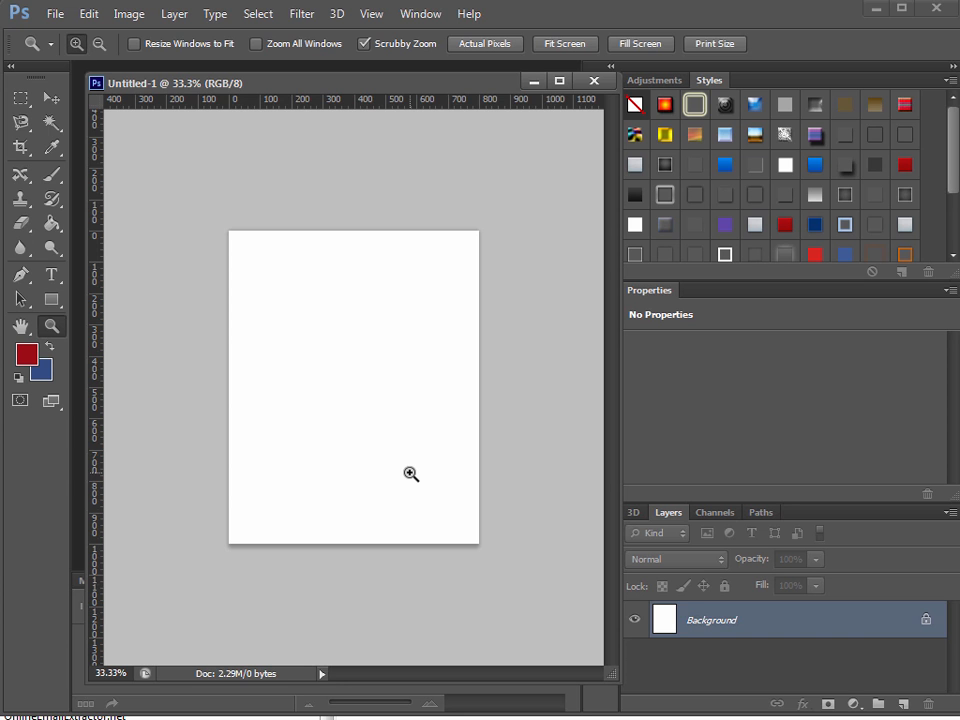
- Draw a rectangle about 941 × 1228 px covering the whole canvas and set its fill colour to #222222
left_click_drag(611, 677, 616, 688)
left_click(55, 303)
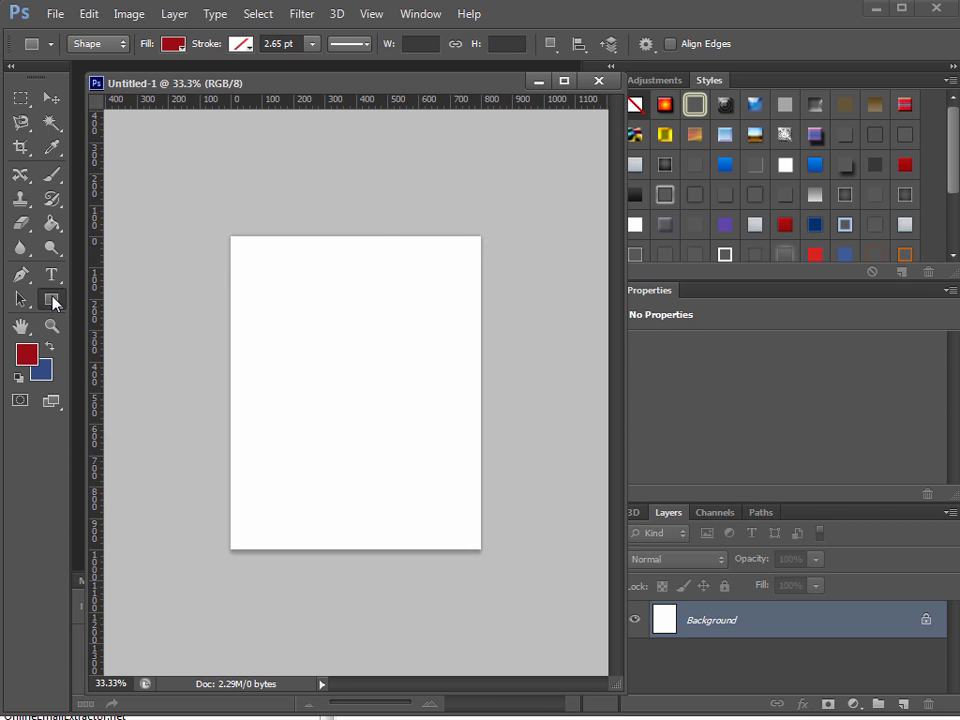
left_click_drag(212, 189, 508, 573)
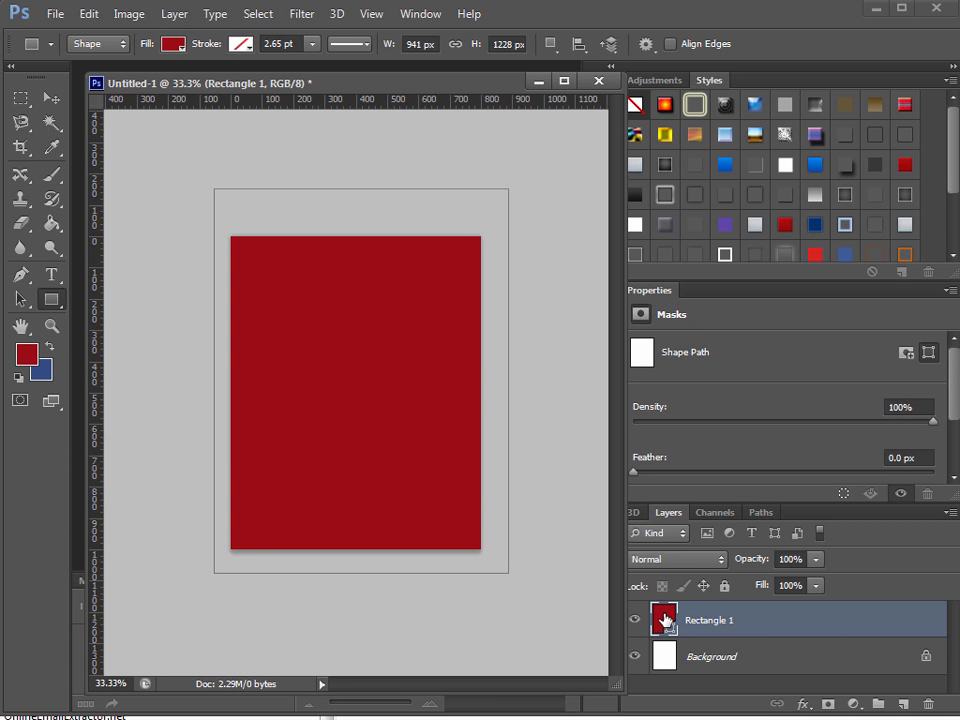
double_click(665, 620)
left_click_drag(735, 668, 440, 309)
left_click_drag(420, 424, 281, 553)
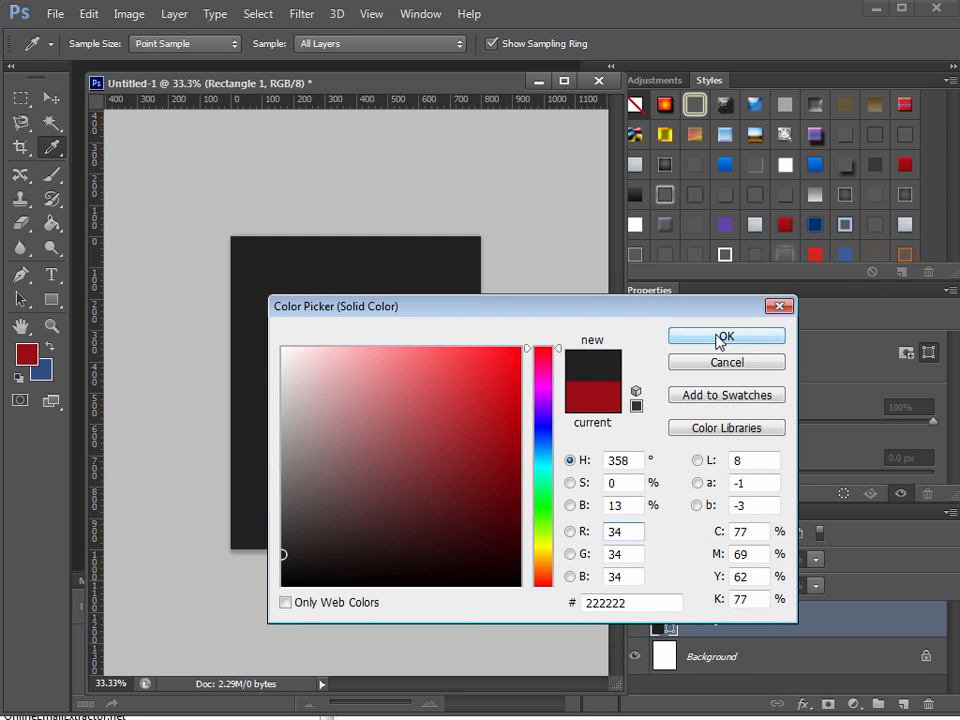
left_click(720, 336)
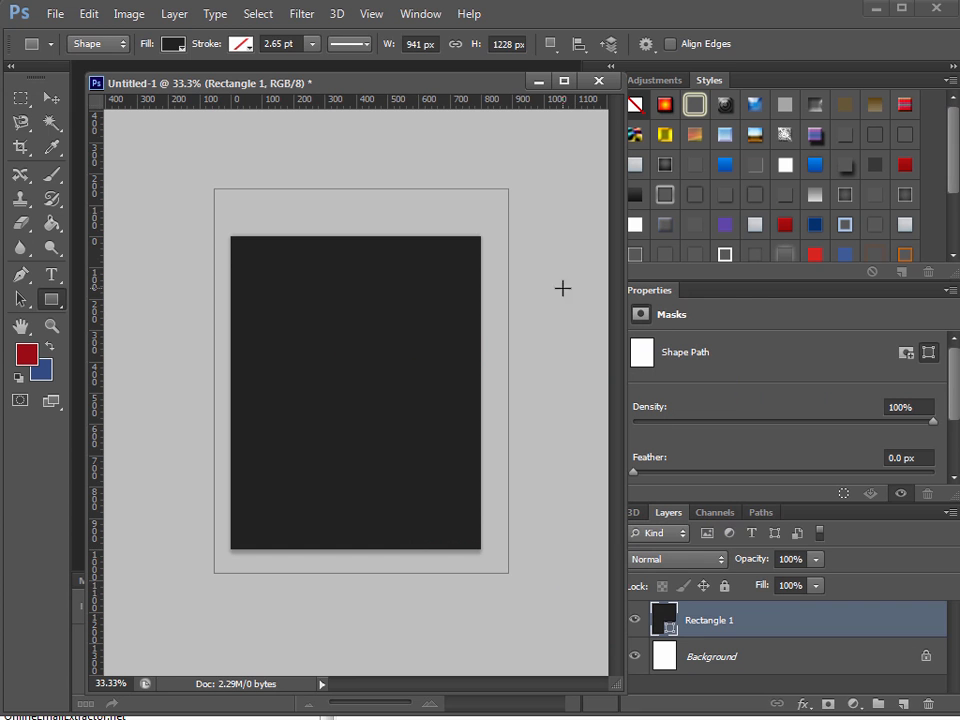
- Resize the dark rectangle so its edges snap exactly to the edges of the canvas
left_click(51, 97)
left_click_drag(361, 189, 361, 237)
left_click_drag(214, 405, 231, 405)
left_click_drag(507, 572, 483, 551)
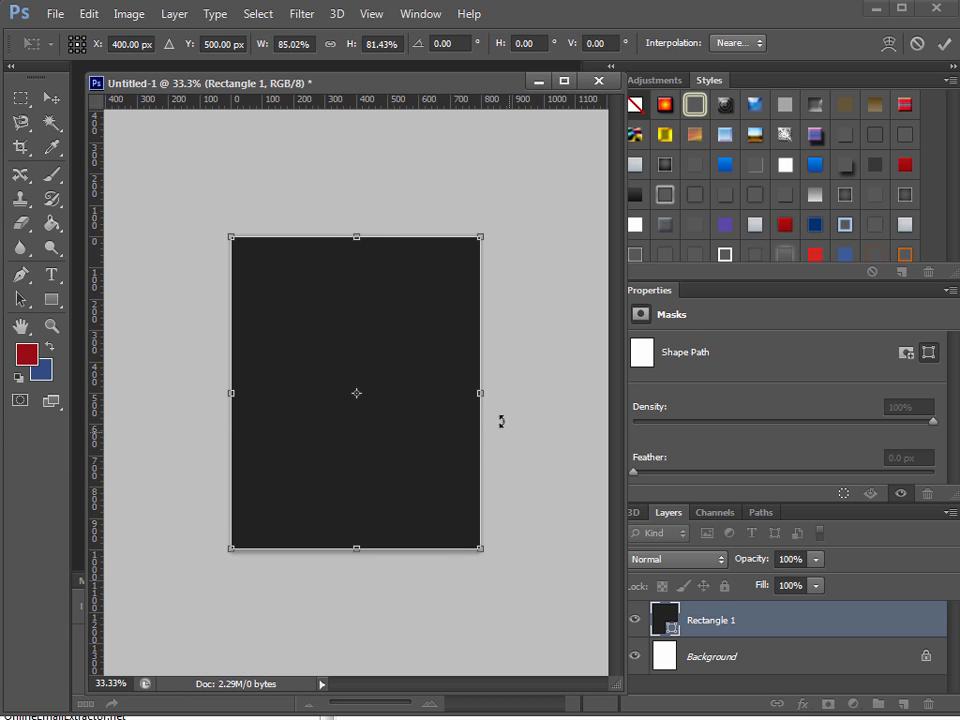
- Scale the dark rectangle down within the canvas, leaving white margins on all sides, and apply the transform
mouse_move(482, 394)
left_mouse_down()
mouse_move(446, 392)
mouse_move(478, 395)
left_mouse_up()
left_click_drag(479, 549, 397, 448)
left_click_drag(363, 397, 401, 444)
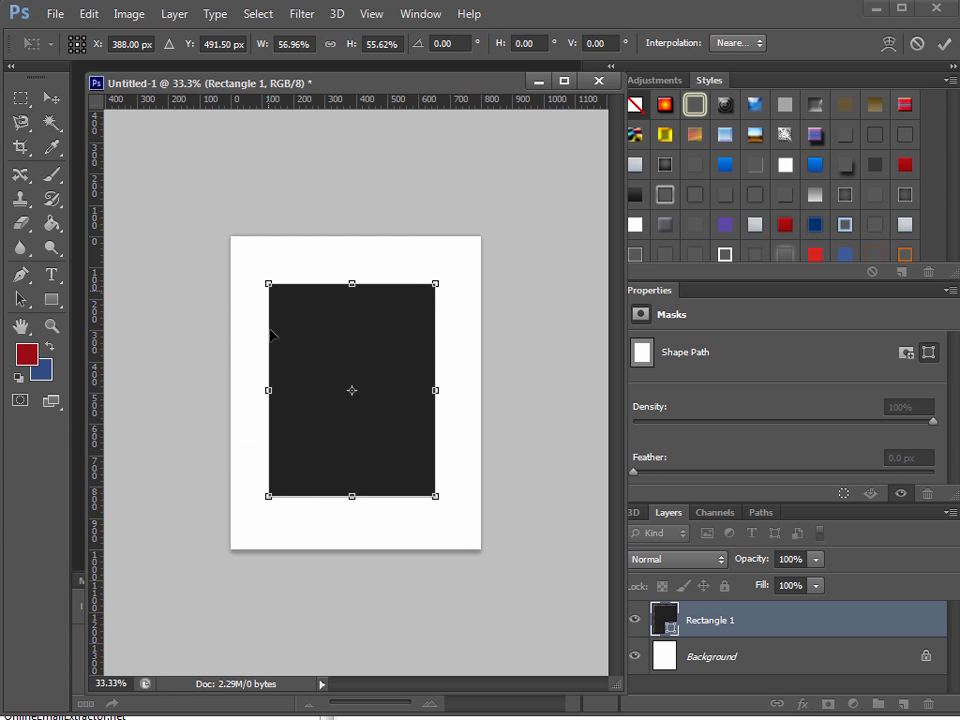
mouse_move(268, 495)
left_mouse_down()
mouse_move(236, 521)
mouse_move(272, 490)
mouse_move(255, 508)
left_mouse_up()
key("Return")
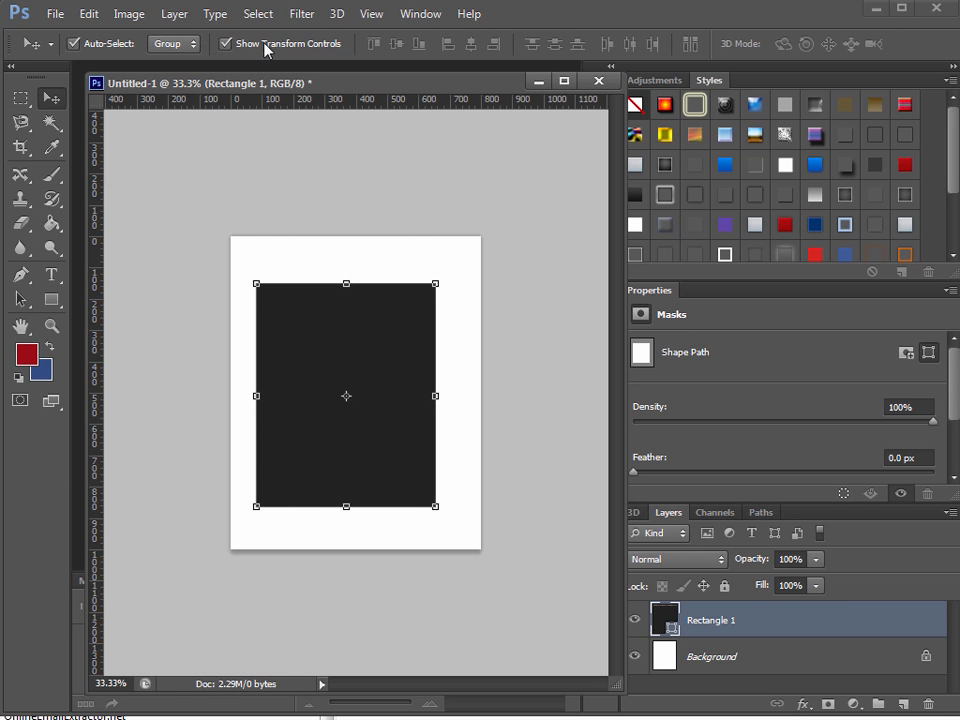
- Toggle the transform controls off and on, then resize the rectangle to full canvas height with a narrow white strip along its right side
left_click(231, 44)
left_click(231, 44)
left_click_drag(368, 456, 345, 407)
left_click_drag(410, 459, 478, 549)
left_click_drag(477, 393, 437, 395)
key("Return")
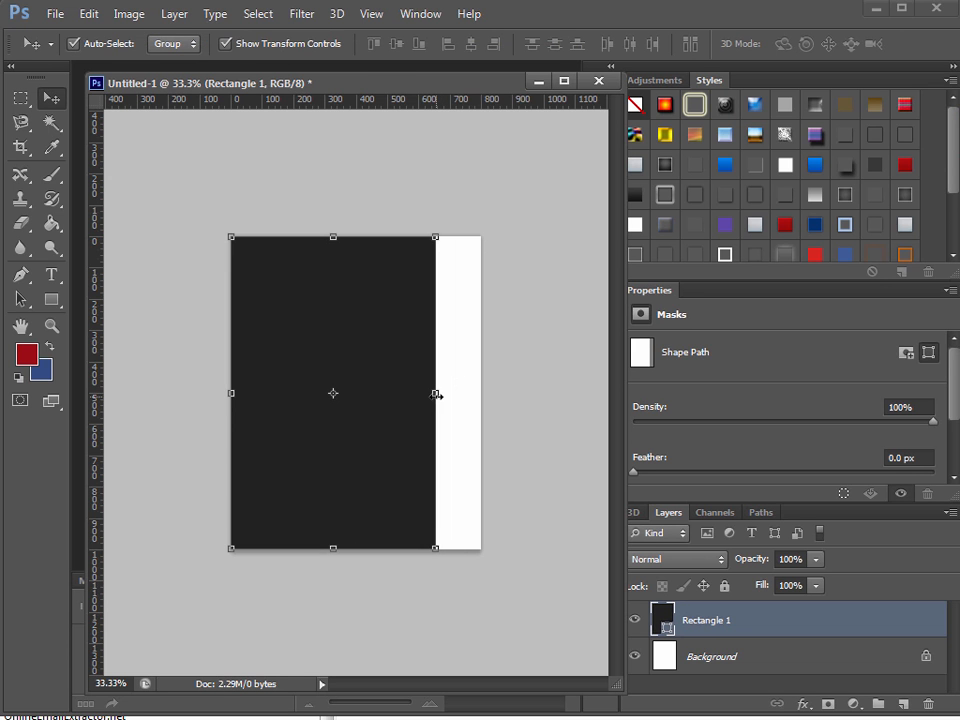
- Check that snapping is enabled, then widen the rectangle to the canvas's right edge and apply the transform
left_click(367, 15)
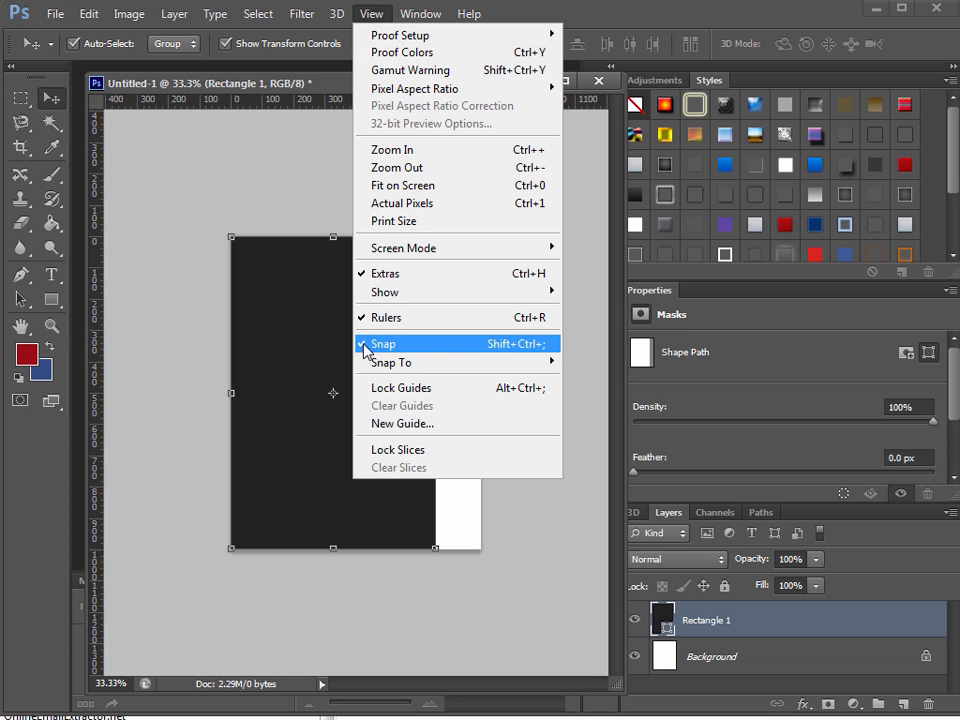
left_click(196, 388)
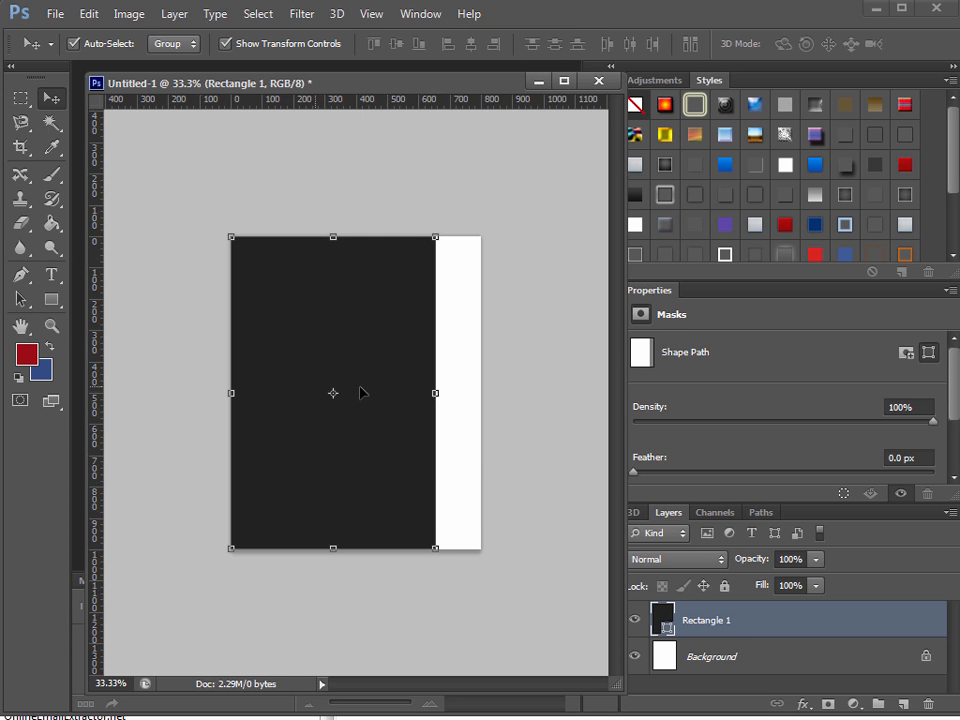
left_click_drag(436, 394, 480, 394)
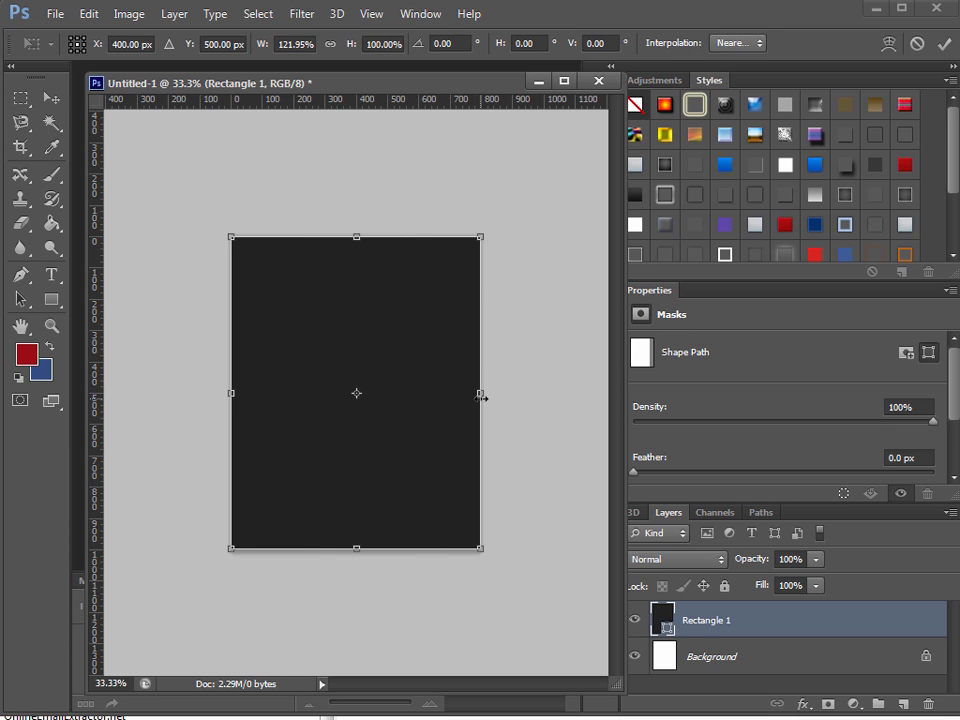
key("Return")
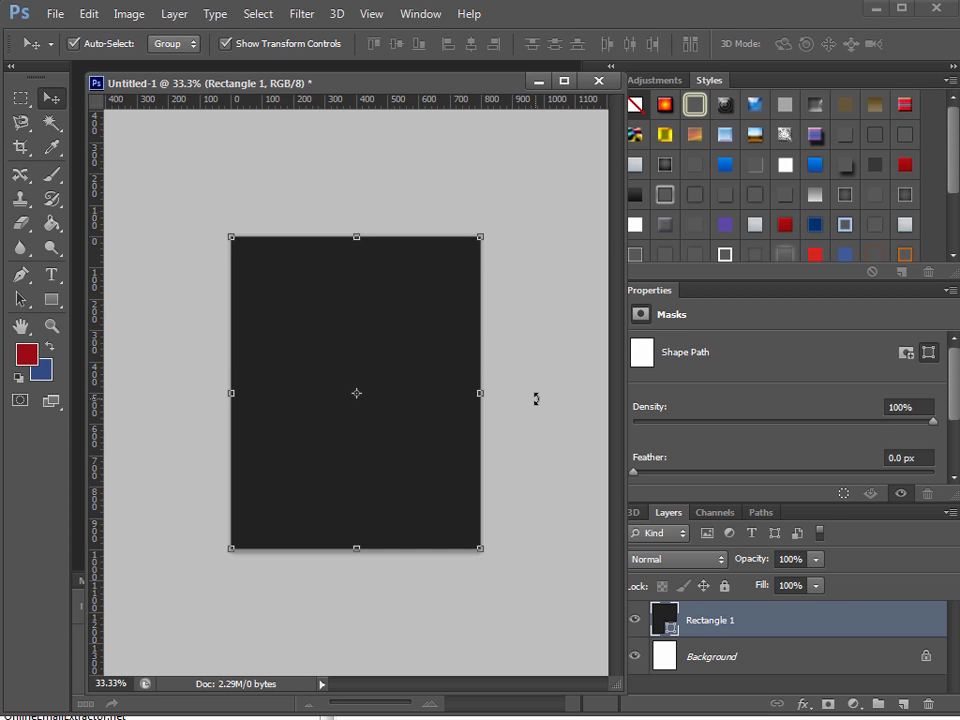
- Recheck the snapping option, then shrink the rectangle from its lower-right corner and snap it back to the full canvas size
left_click(363, 16)
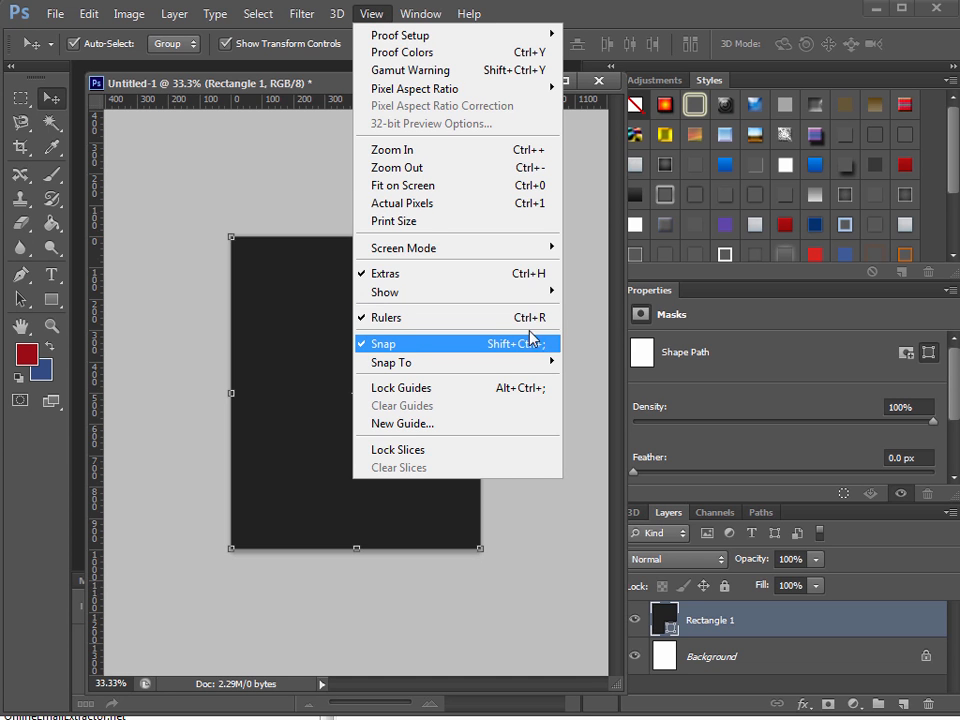
left_click(300, 197)
left_click_drag(481, 549, 441, 522)
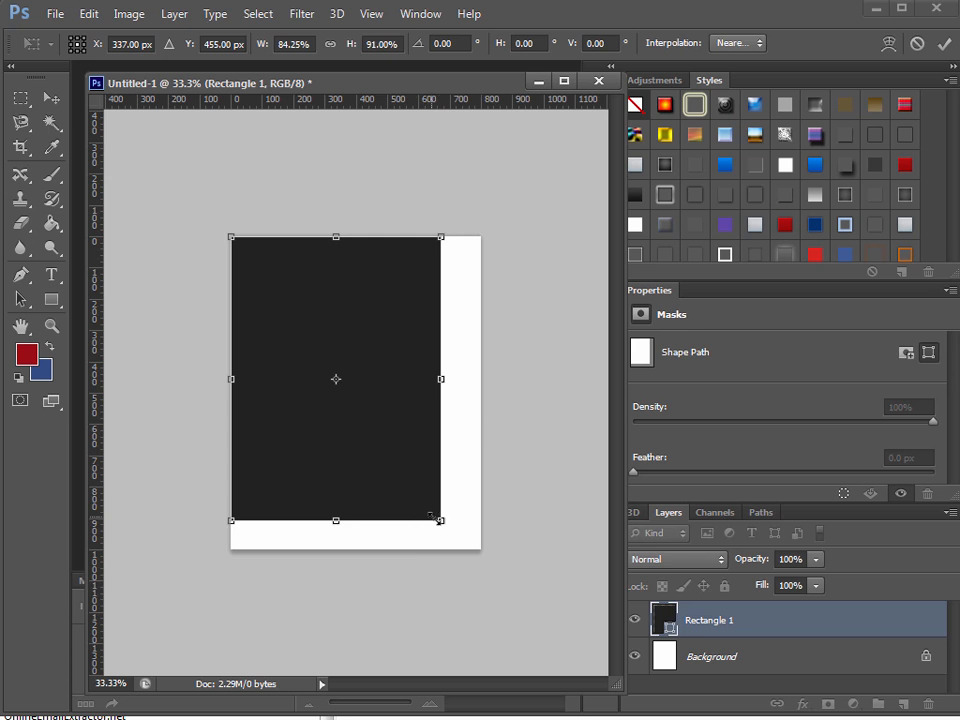
left_click_drag(443, 522, 490, 557)
key("Return")
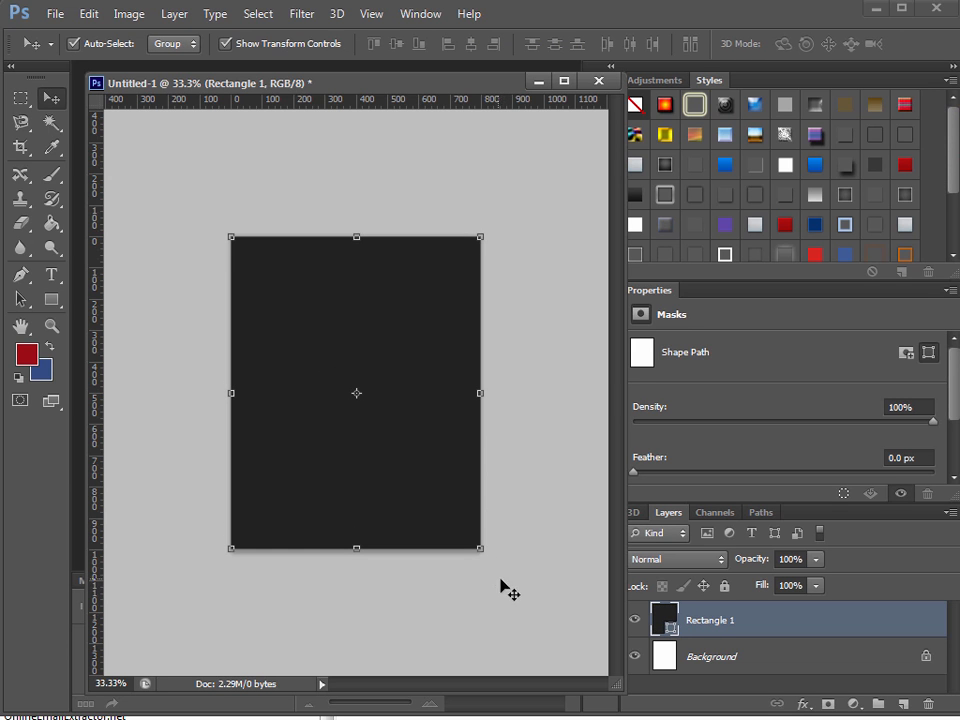
- Switch to the Type tool, enlarge the layer list area, and narrow the document window so it no longer overlaps the panels
left_click(50, 280)
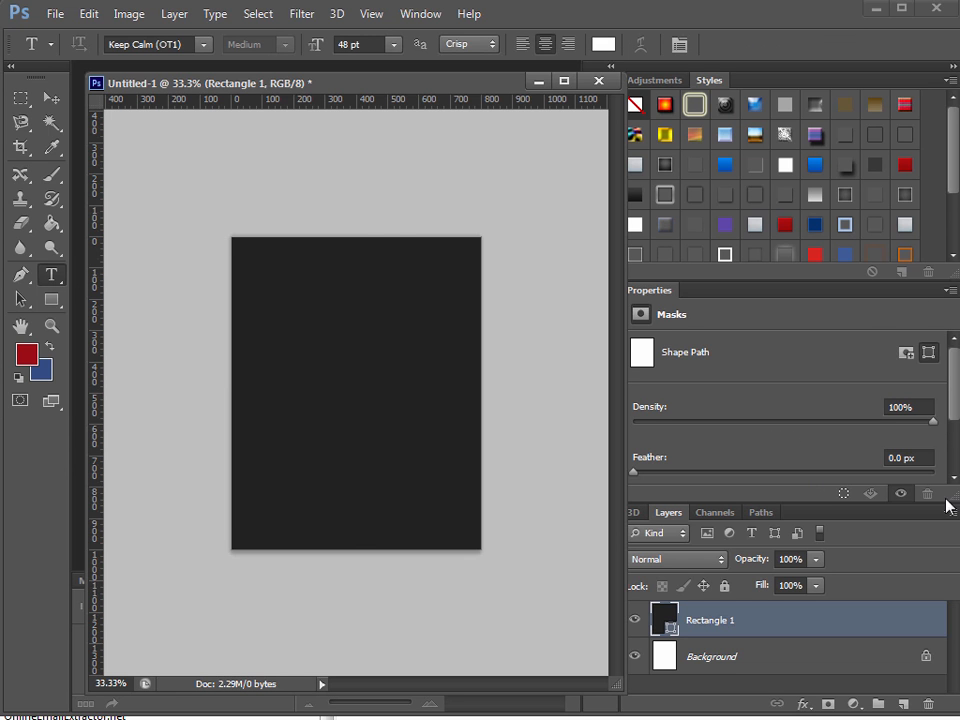
left_click_drag(946, 502, 946, 420)
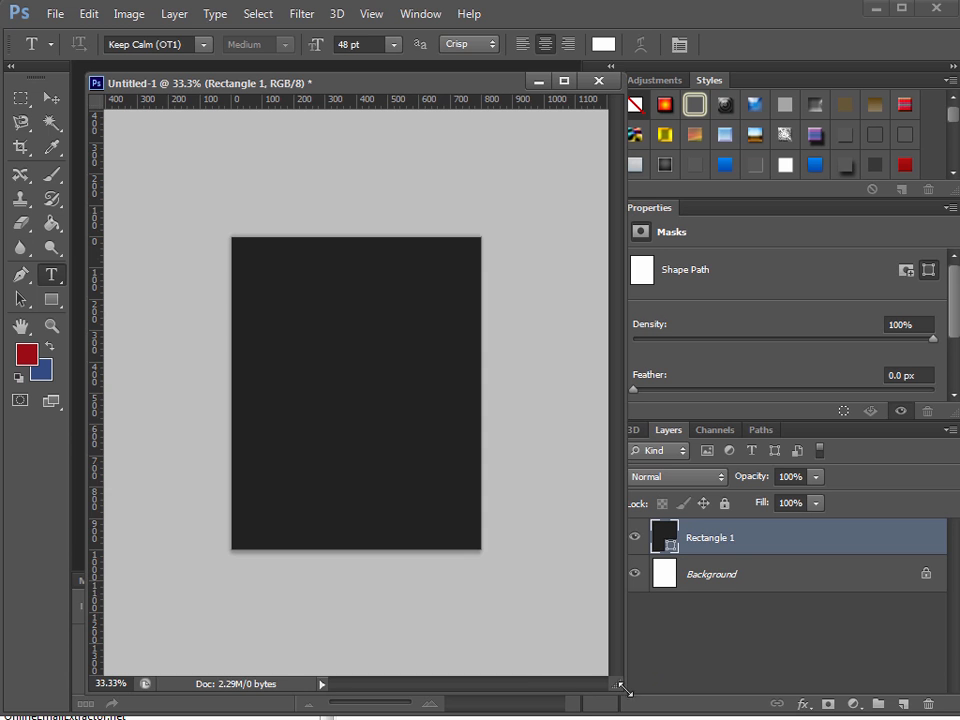
left_click_drag(614, 688, 556, 682)
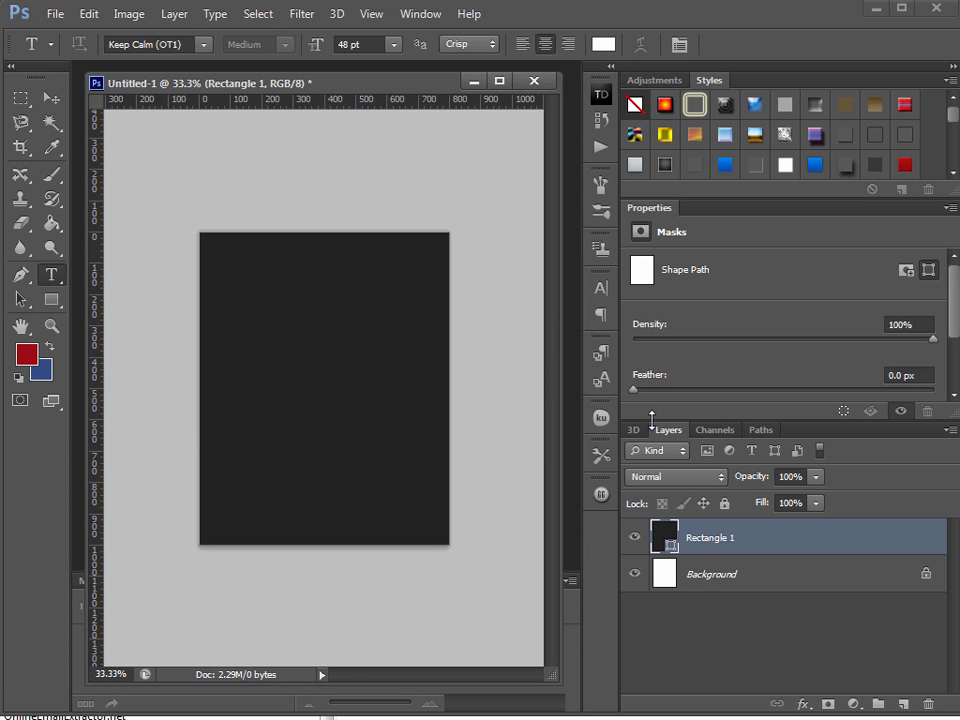
left_click(420, 14)
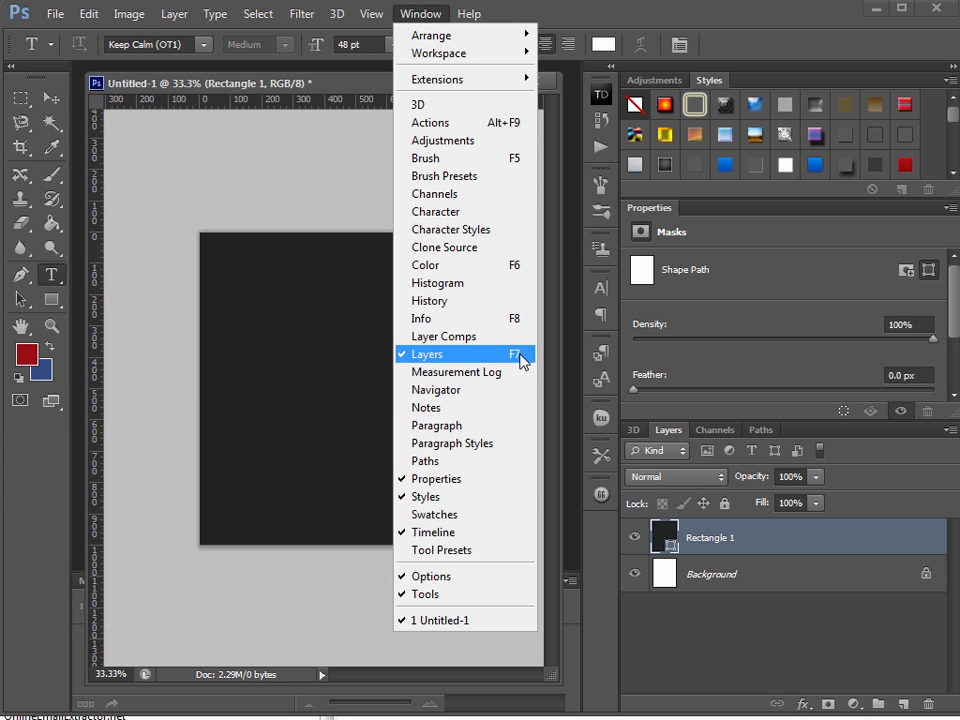
left_click(789, 539)
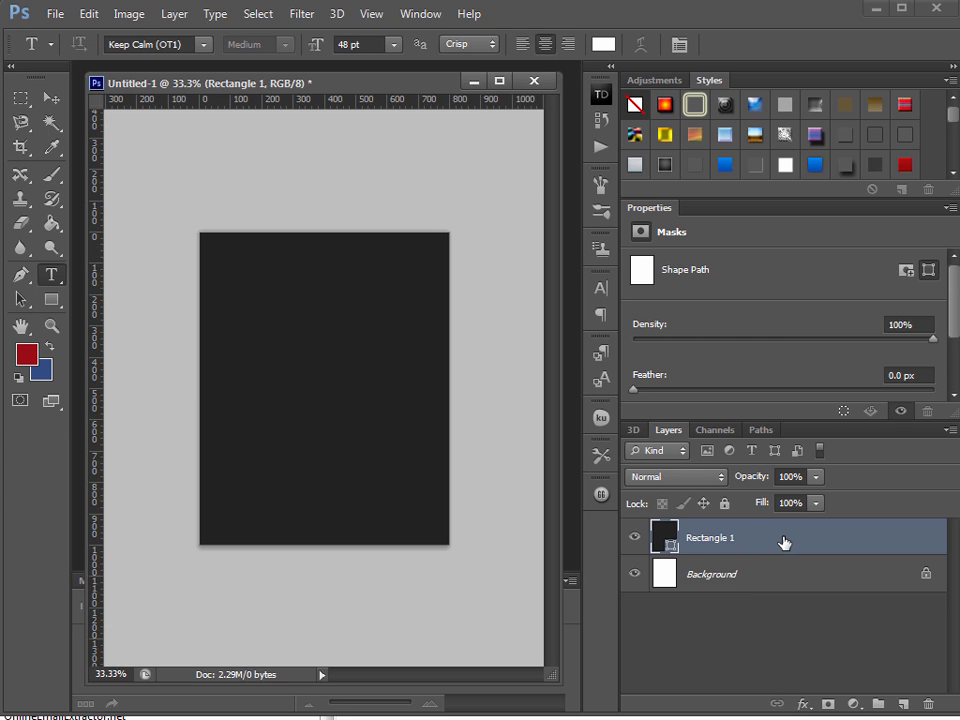
- Add a new layer with the white 48 pt text KEEP CALM and move the text to the upper part of the canvas
left_click(903, 706)
left_click(233, 320)
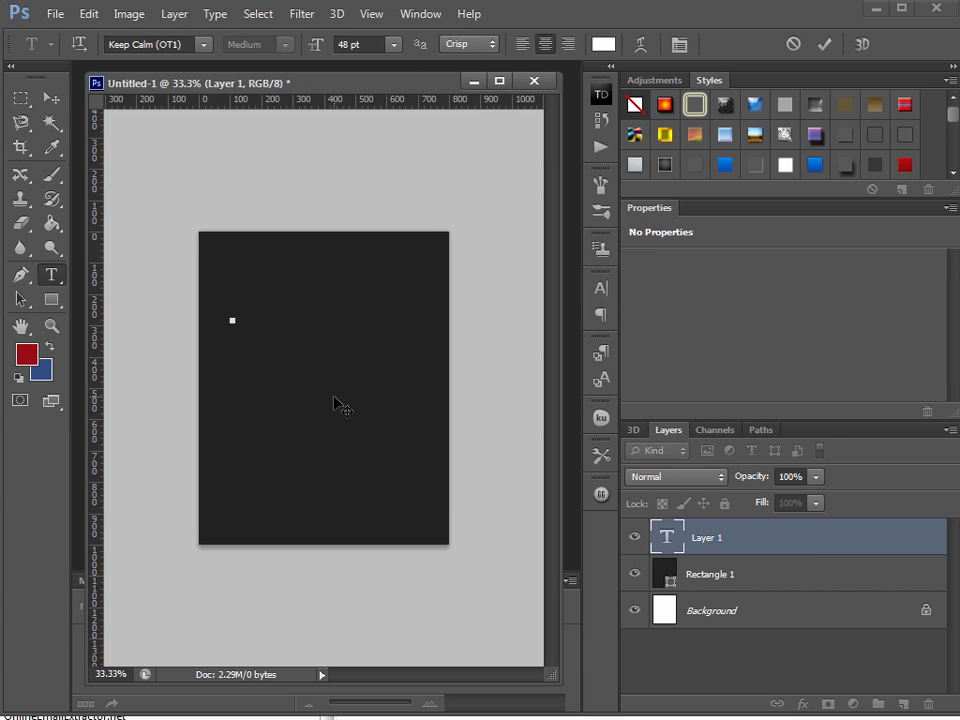
type("KEEP CALM")
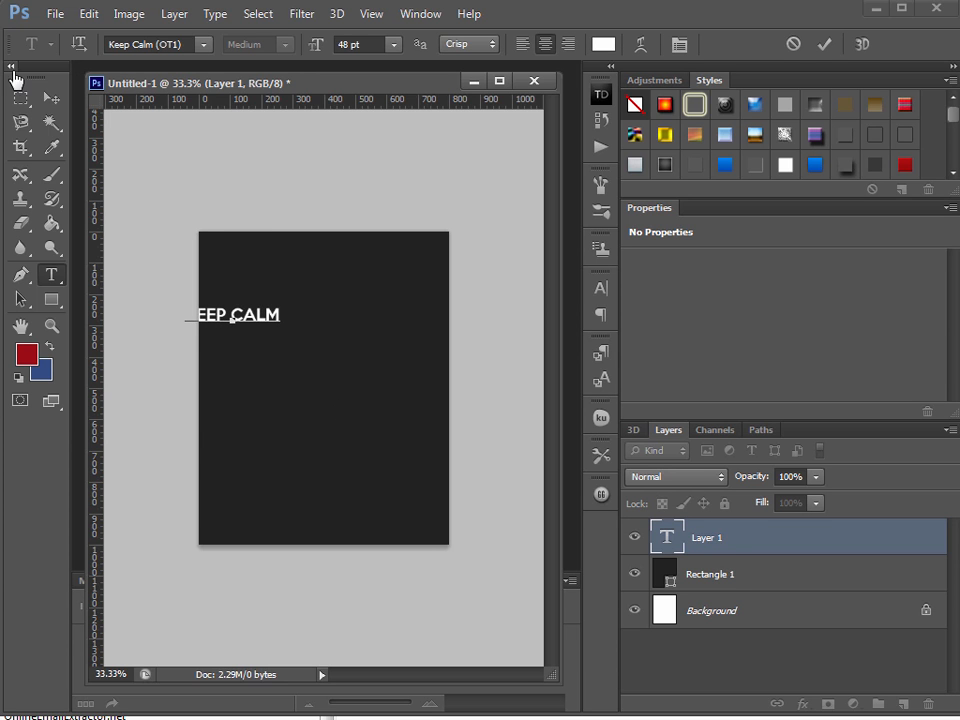
left_click(50, 97)
left_click_drag(250, 287, 318, 273)
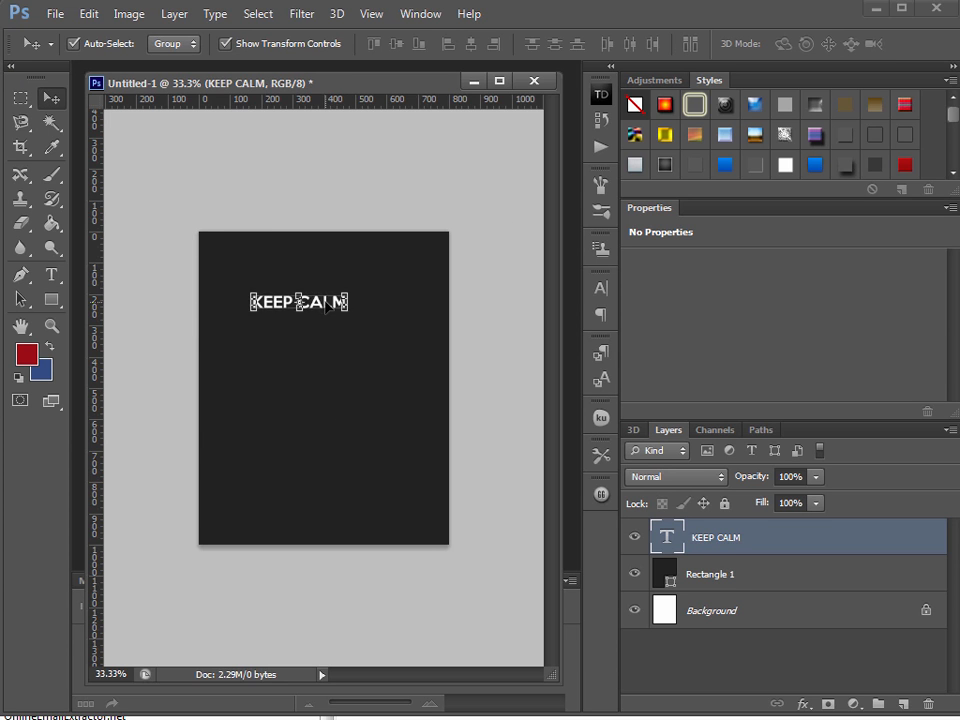
- Choose Keep Calm (OT1) as the font of the KEEP CALM text in the Character settings, then collapse those settings
left_click(600, 291)
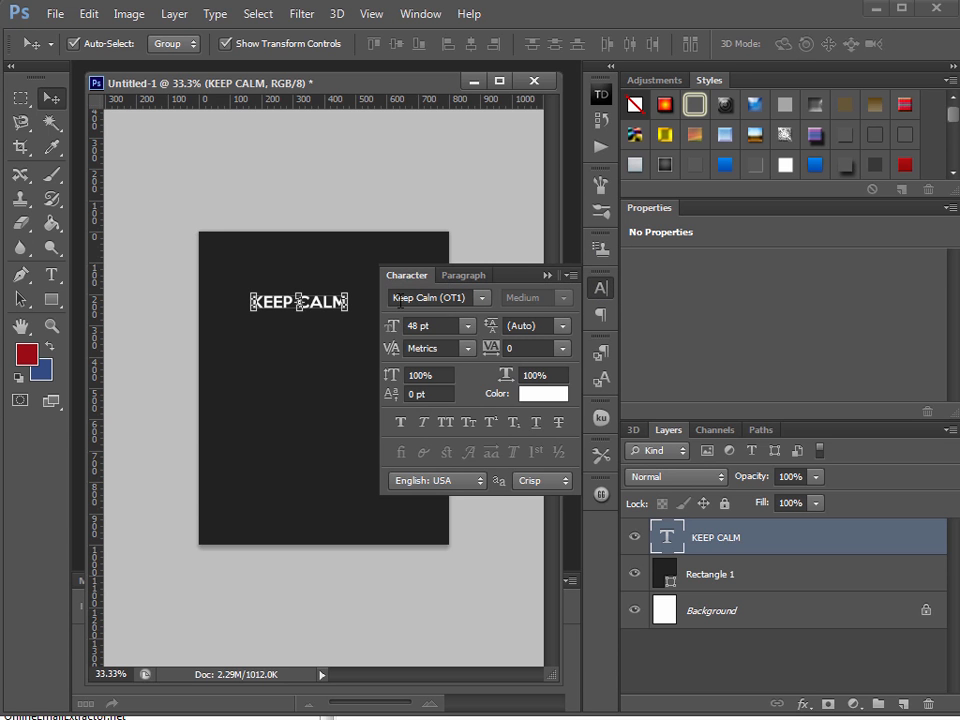
left_click(443, 297)
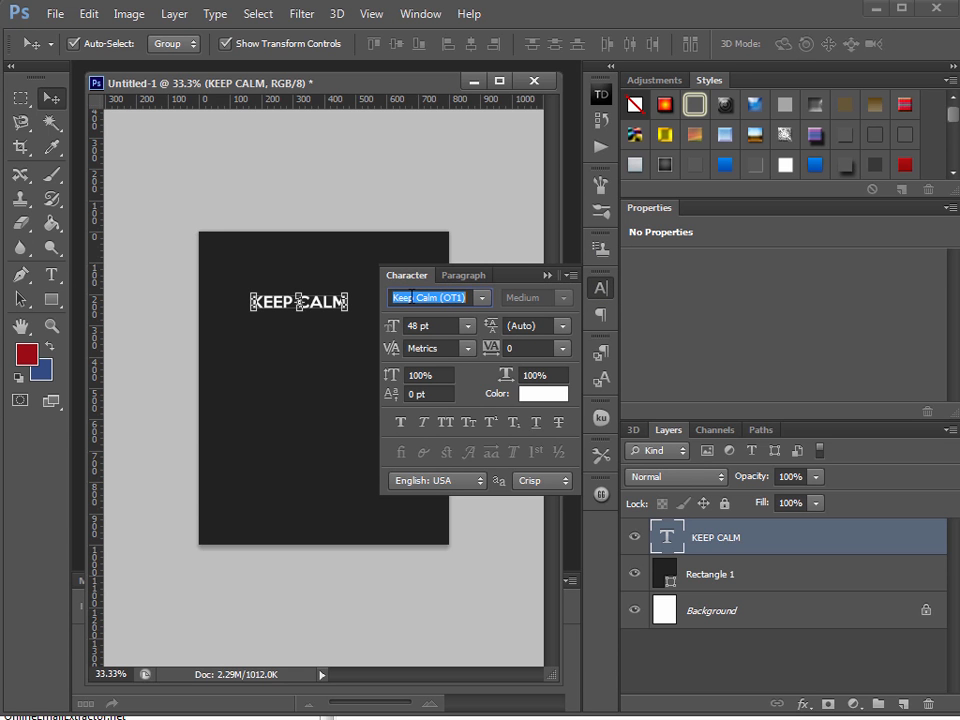
left_click(601, 289)
left_click(415, 16)
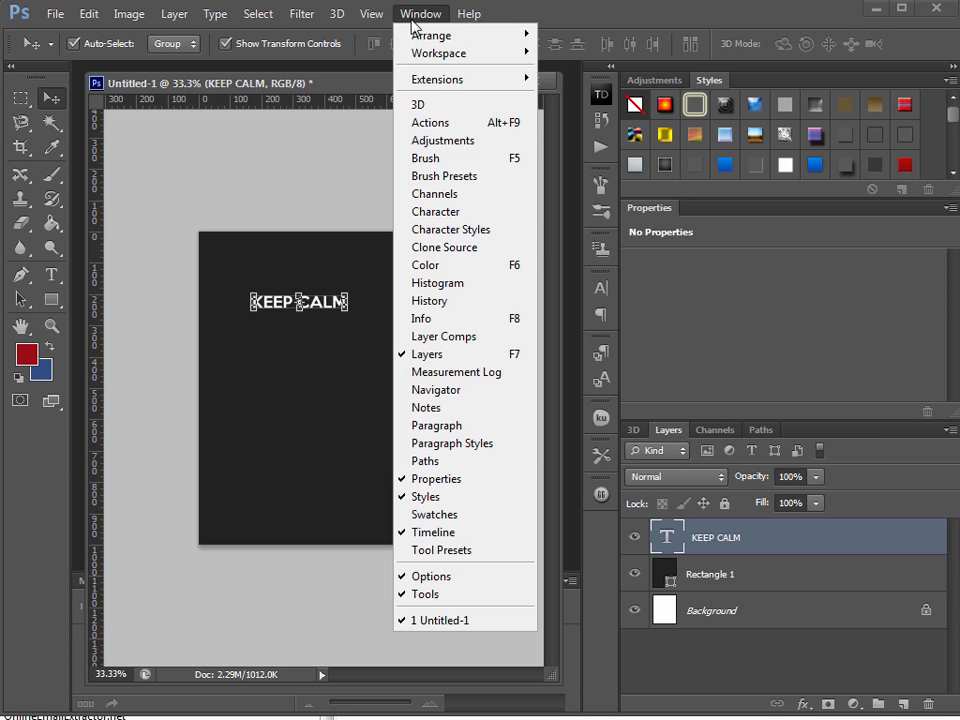
left_click(467, 222)
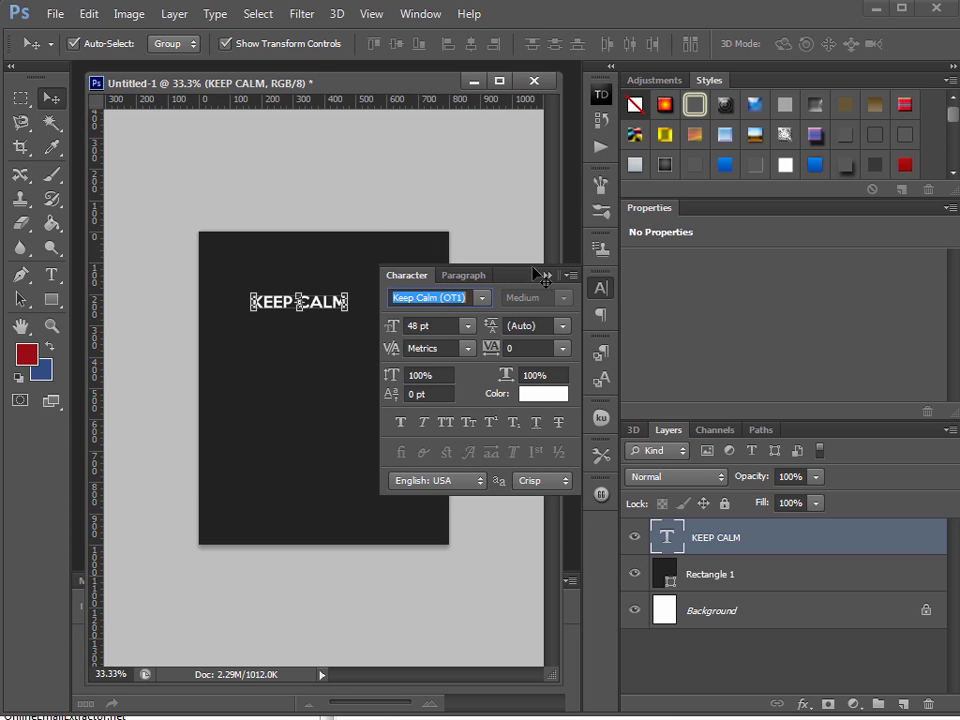
left_click(482, 299)
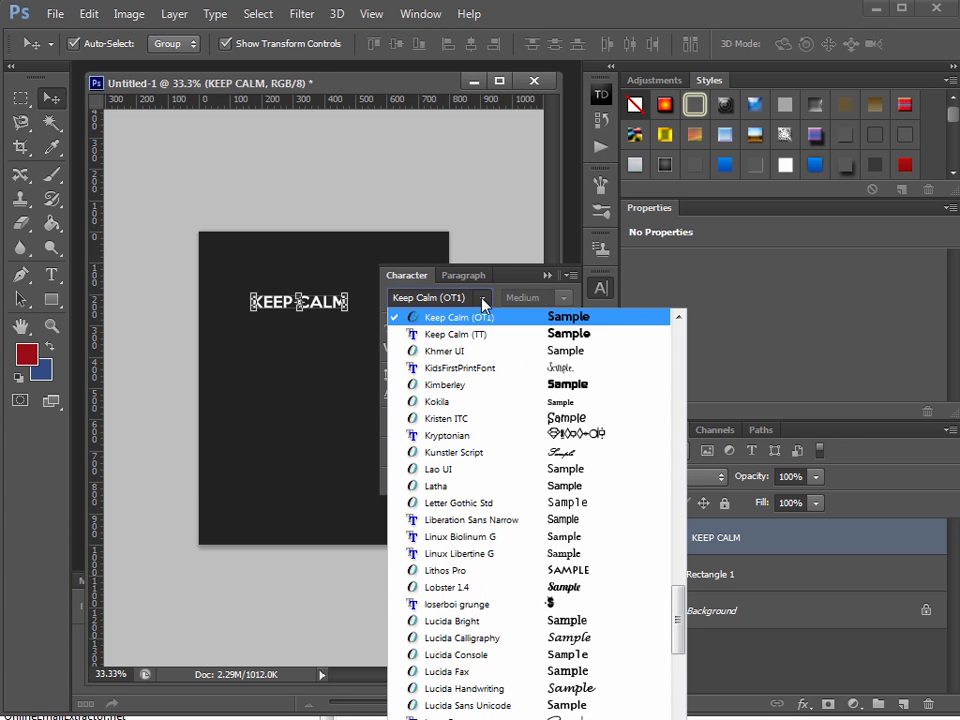
left_click_drag(677, 617, 677, 588)
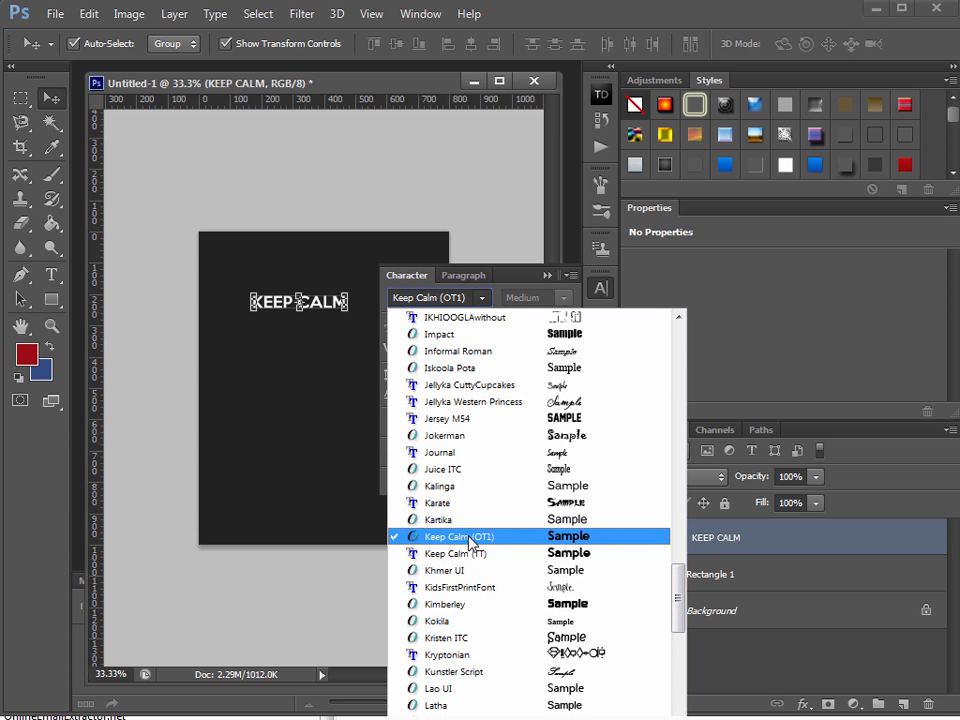
left_click(470, 537)
left_click(548, 280)
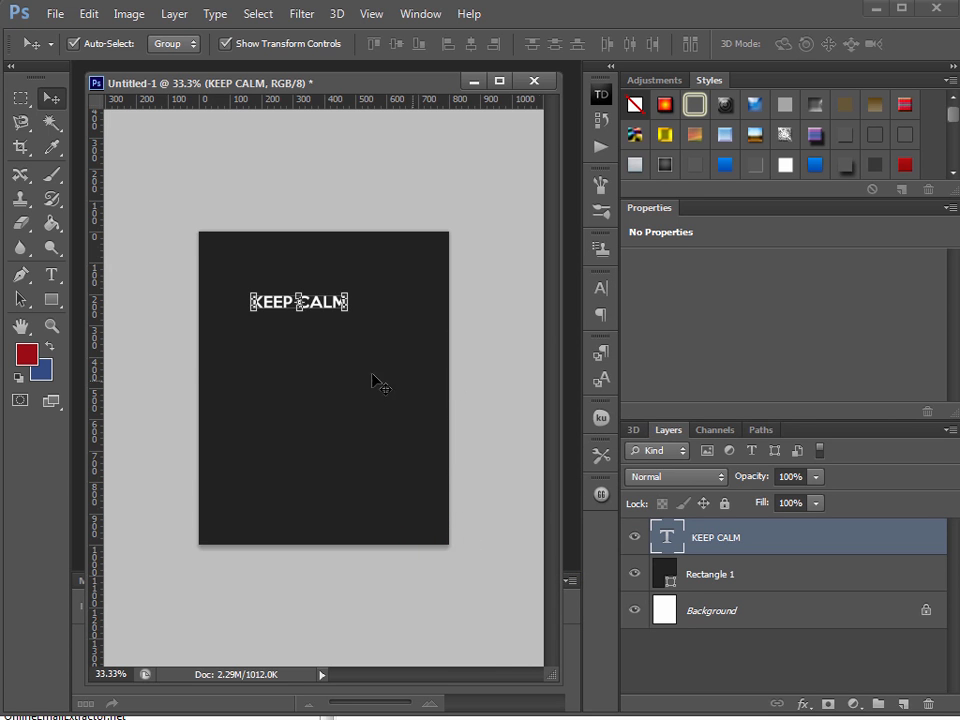
- Enlarge the KEEP CALM text to span most of the canvas width and position it near the canvas's upper edge
mouse_move(333, 302)
left_mouse_down()
mouse_move(327, 287)
mouse_move(327, 298)
left_mouse_up()
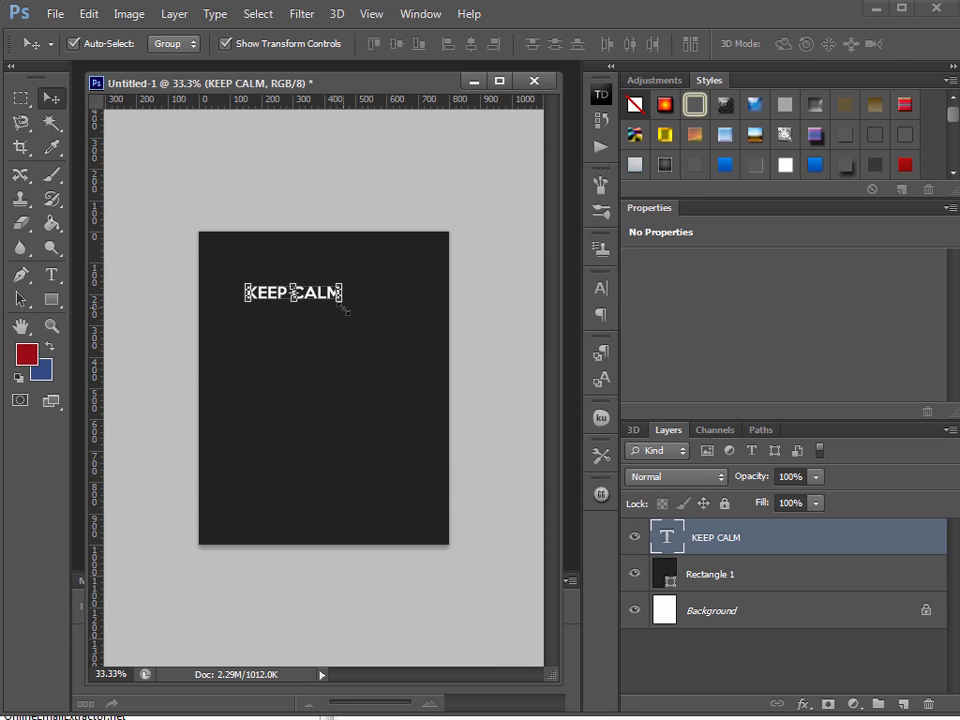
key("ctrl+t")
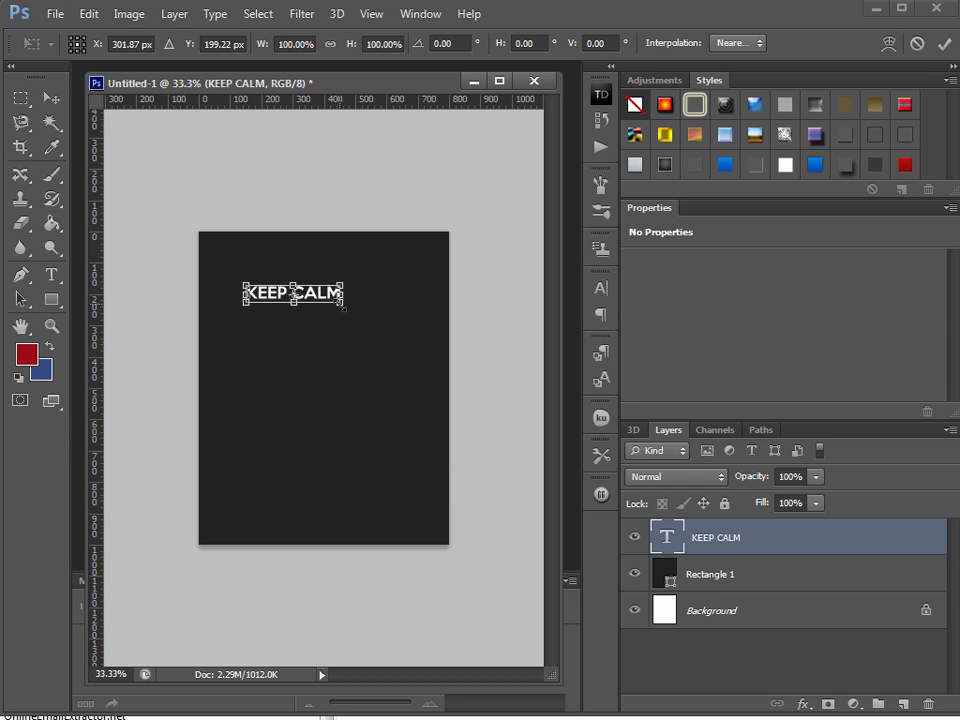
left_click_drag(343, 304, 241, 322)
key("Return")
left_click_drag(362, 301, 352, 290)
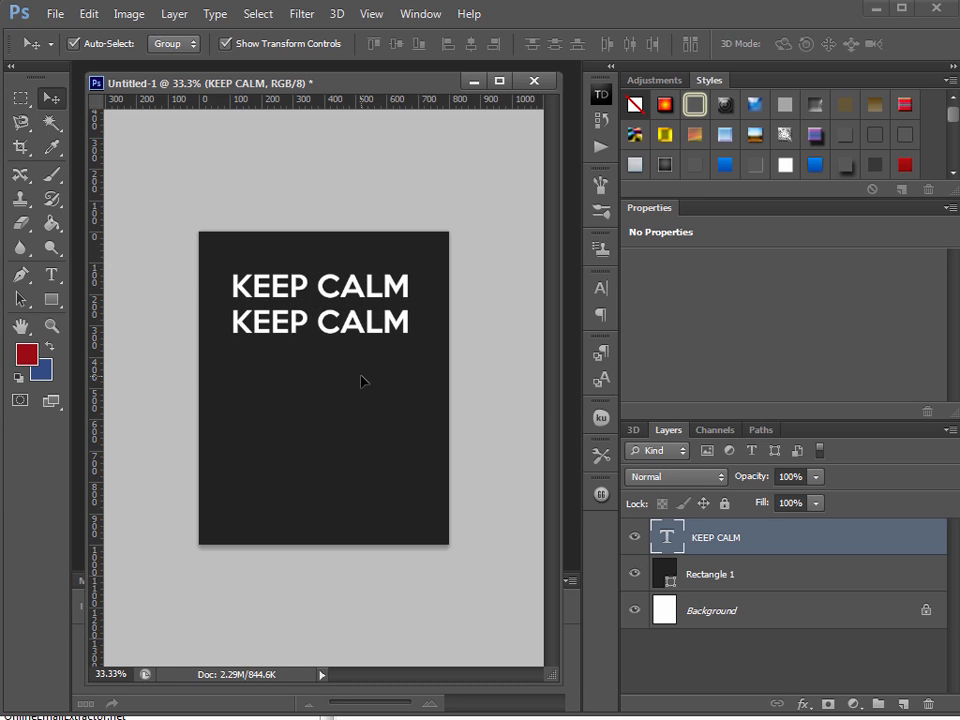
- Duplicate the KEEP CALM text directly beneath the original, then undo the duplication
left_click_drag(362, 380, 363, 382)
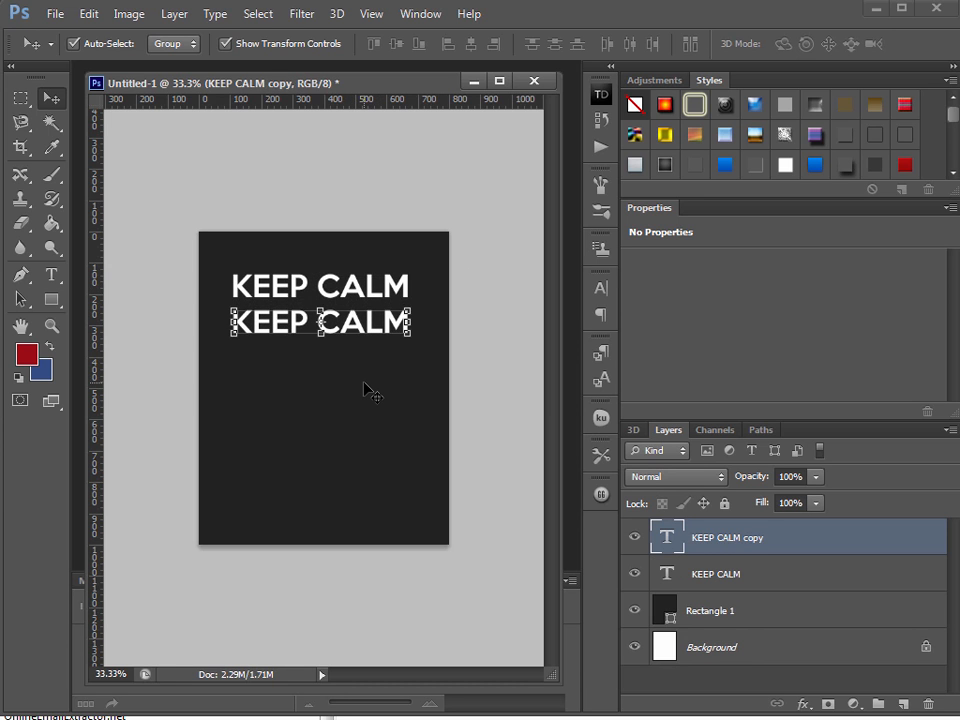
key("ctrl+z")
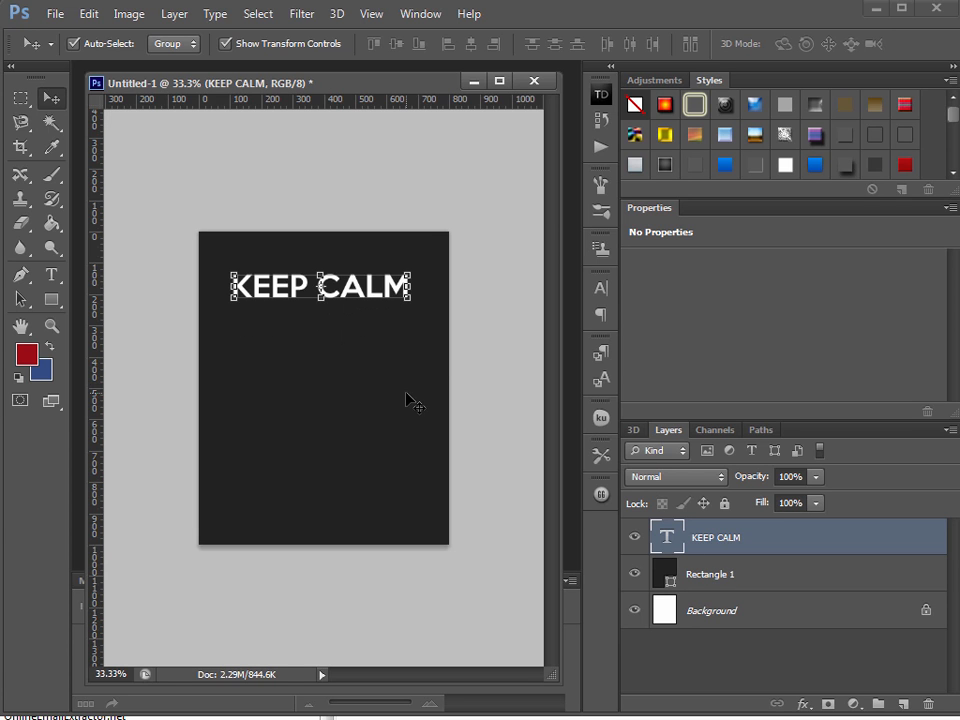
- Move the KEEP CALM text closer to the canvas's upper edge and place one duplicate directly beneath it, undoing the extra copies
mouse_move(366, 298)
left_mouse_down()
mouse_move(380, 312)
mouse_move(370, 281)
left_mouse_up()
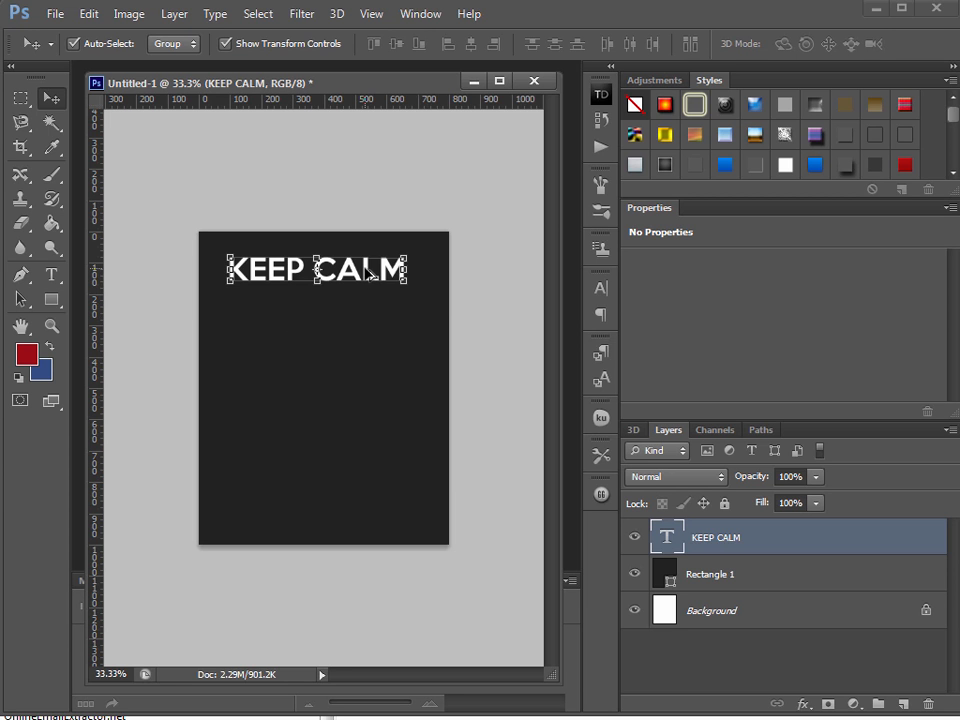
left_click_drag(368, 274, 356, 368)
left_click_drag(356, 368, 355, 438)
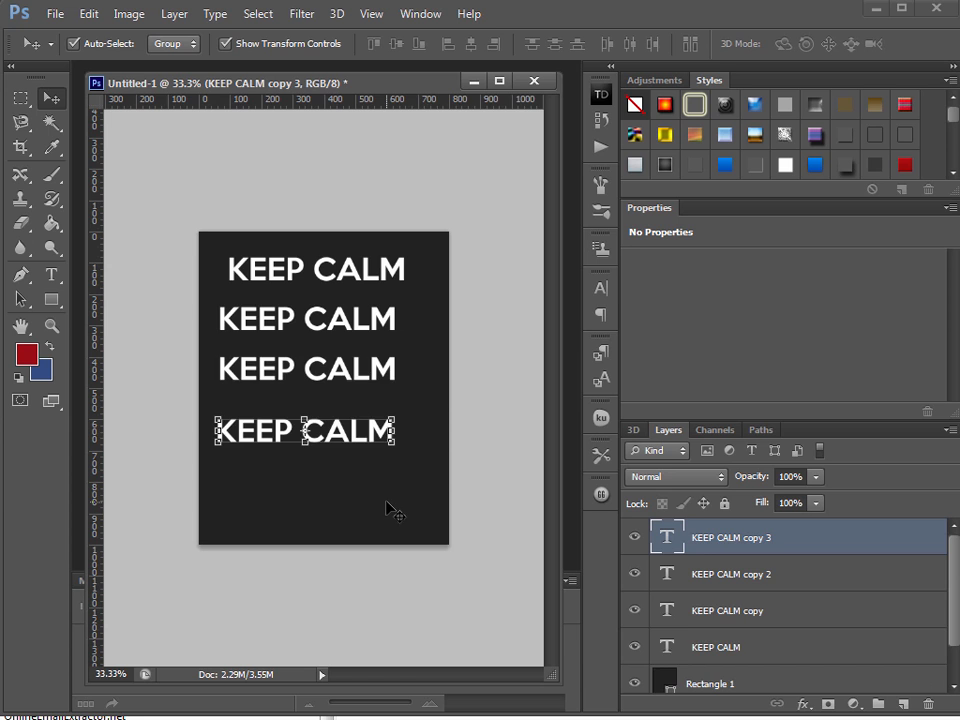
key("ctrl+alt+z")
key("ctrl+alt+z")
left_click_drag(360, 320, 368, 310)
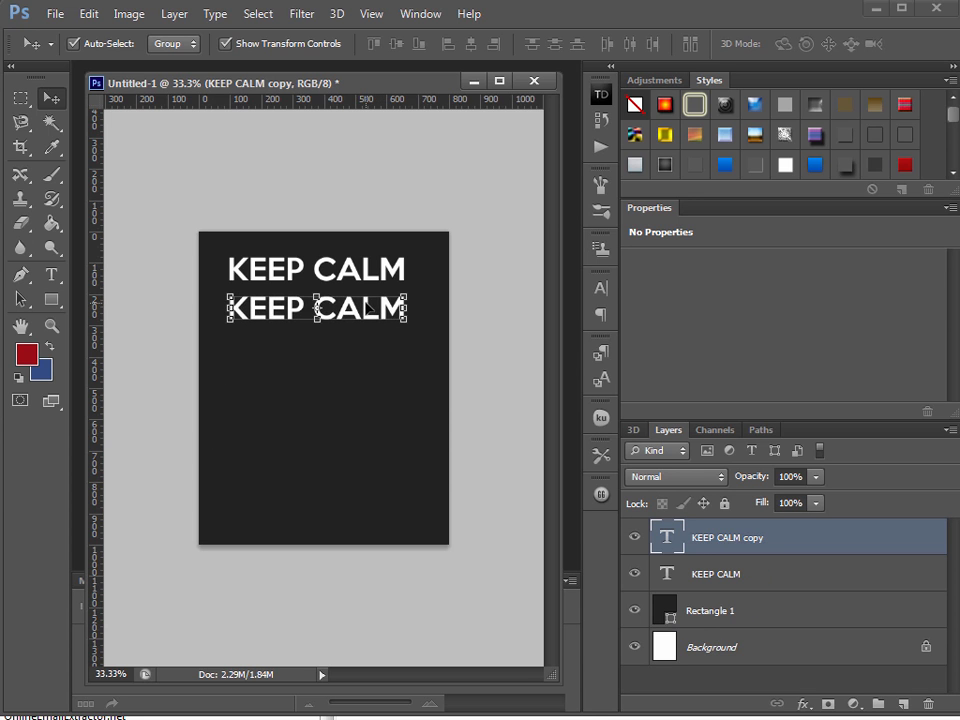
- Try duplicating the second KEEP CALM line as a new layer placed below it, then delete that extra copy
right_click(790, 541)
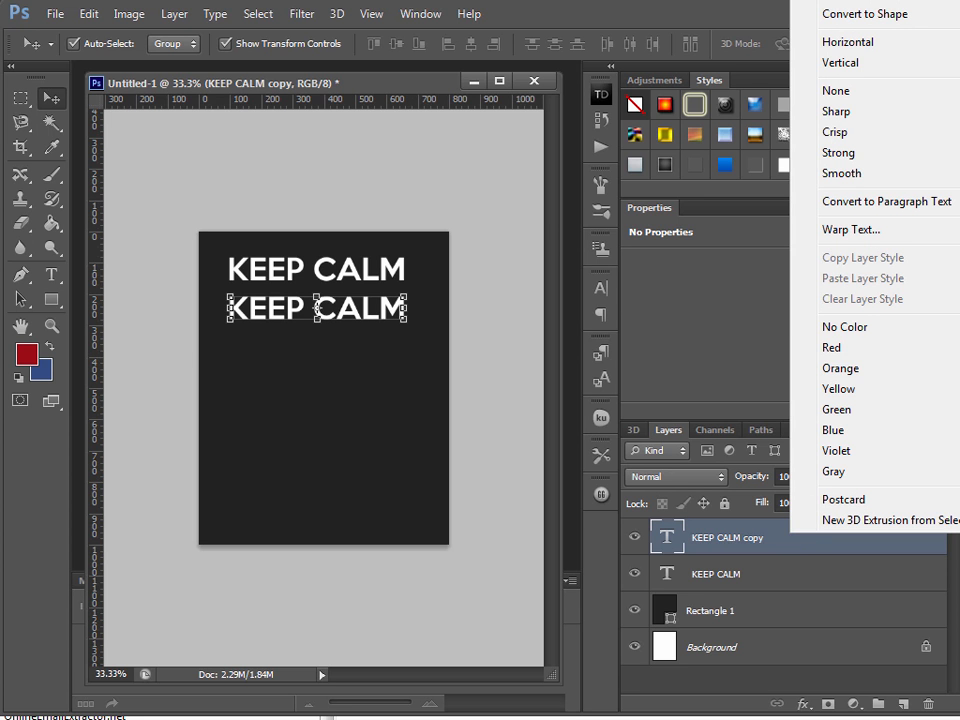
left_click(868, 2)
left_click(731, 220)
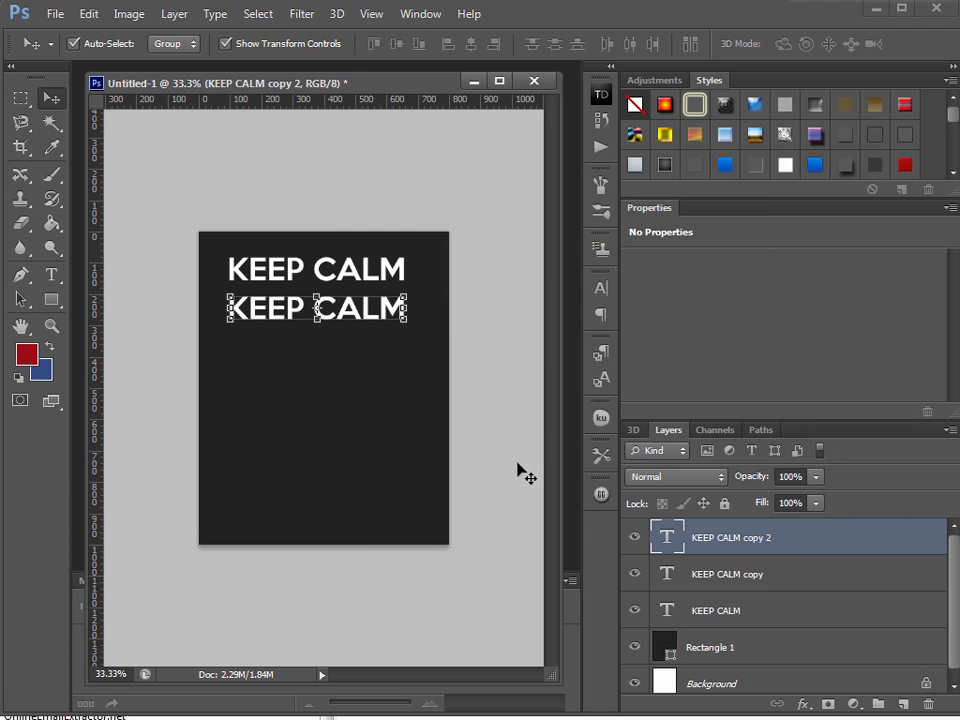
left_click_drag(386, 313, 386, 363)
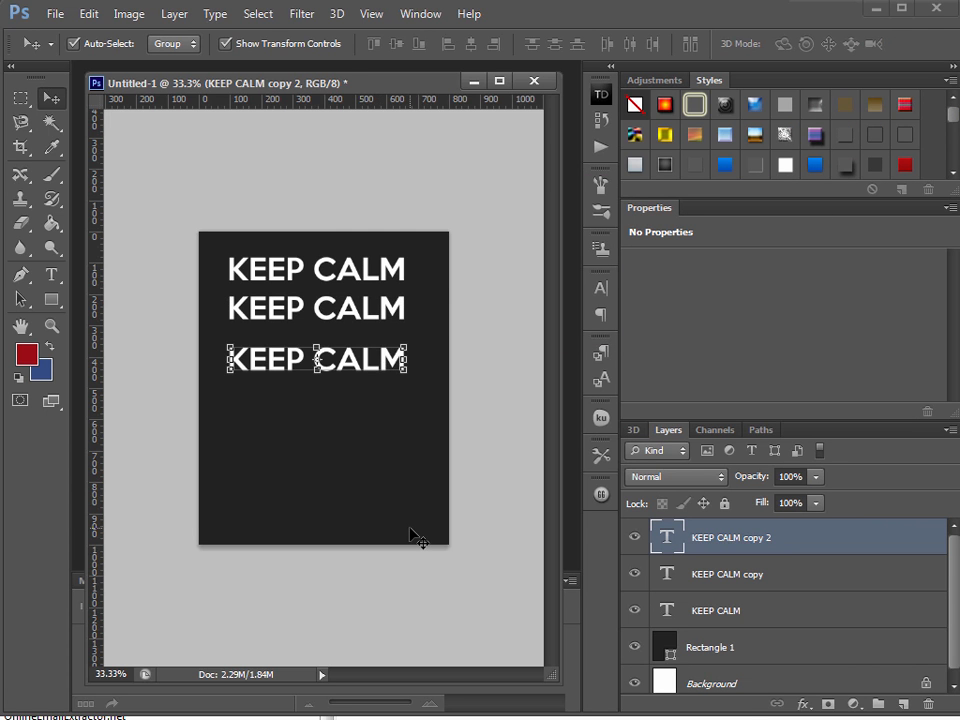
key("Delete")
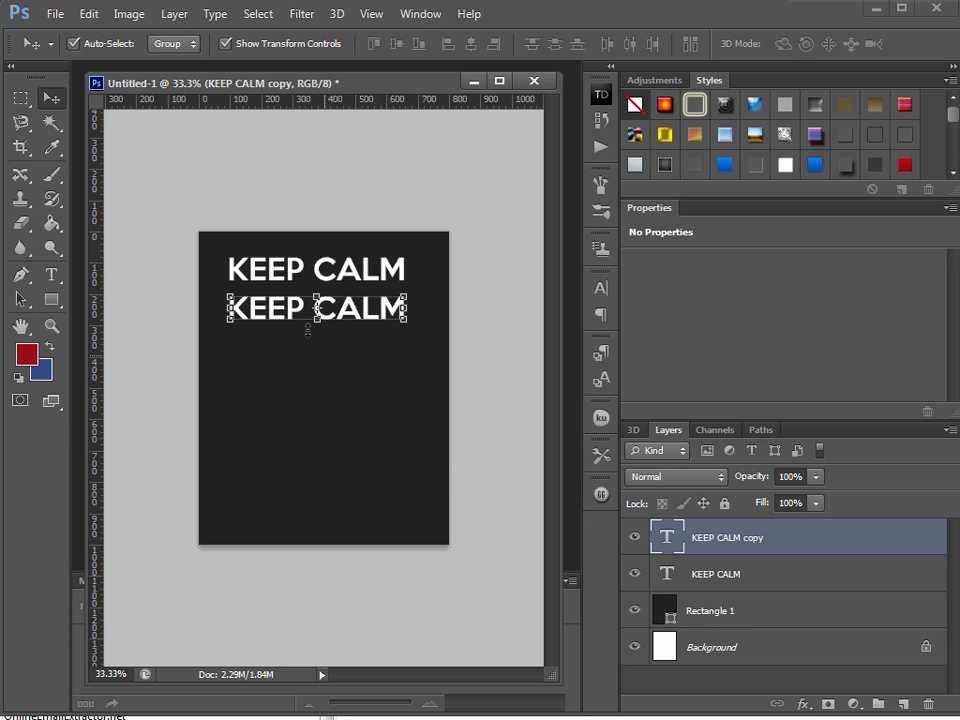
- Move the second KEEP CALM line a little lower and replace its text with DROP
left_click_drag(369, 321, 207, 376)
left_click(52, 275)
type("DROP")
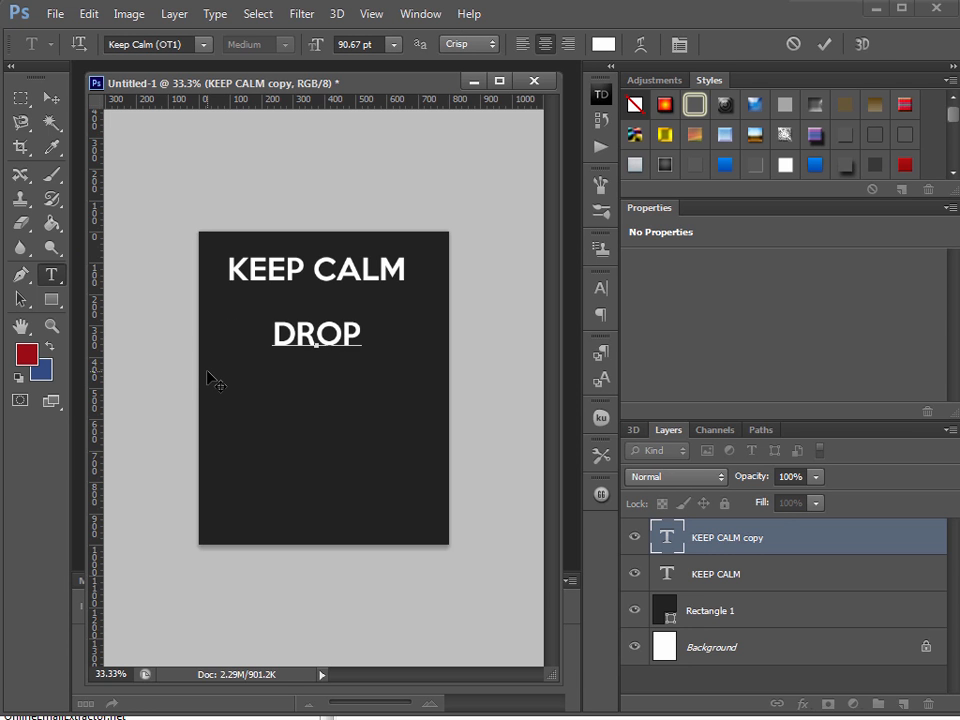
left_click(48, 105)
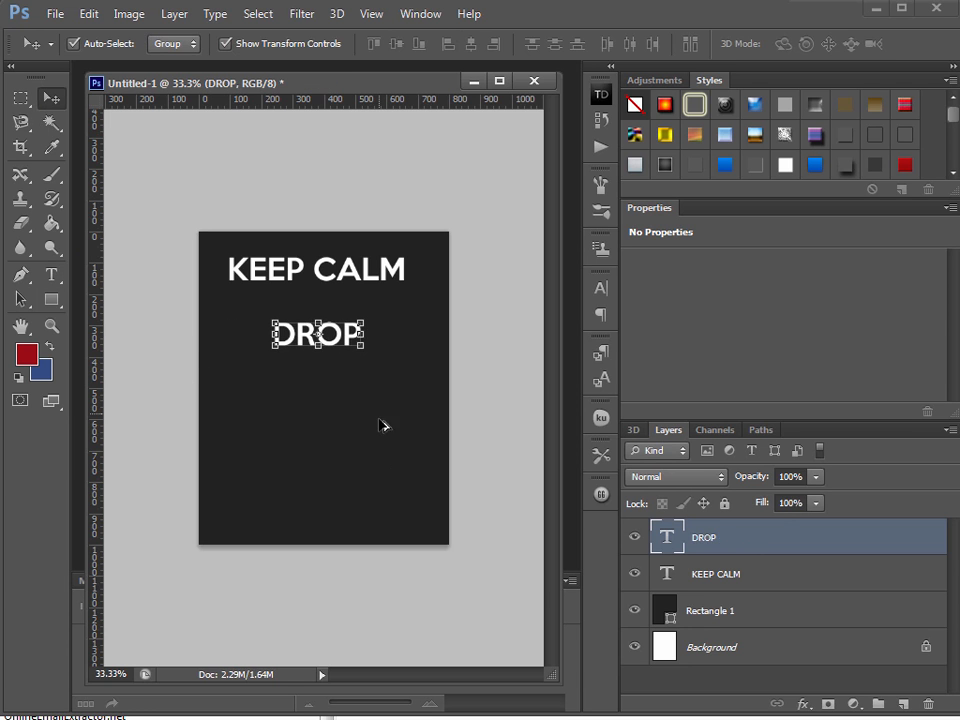
- Duplicate the DROP line directly beneath itself and change the copy's text to YOUR
left_click_drag(270, 338, 272, 378)
left_click(55, 272)
double_click(320, 372)
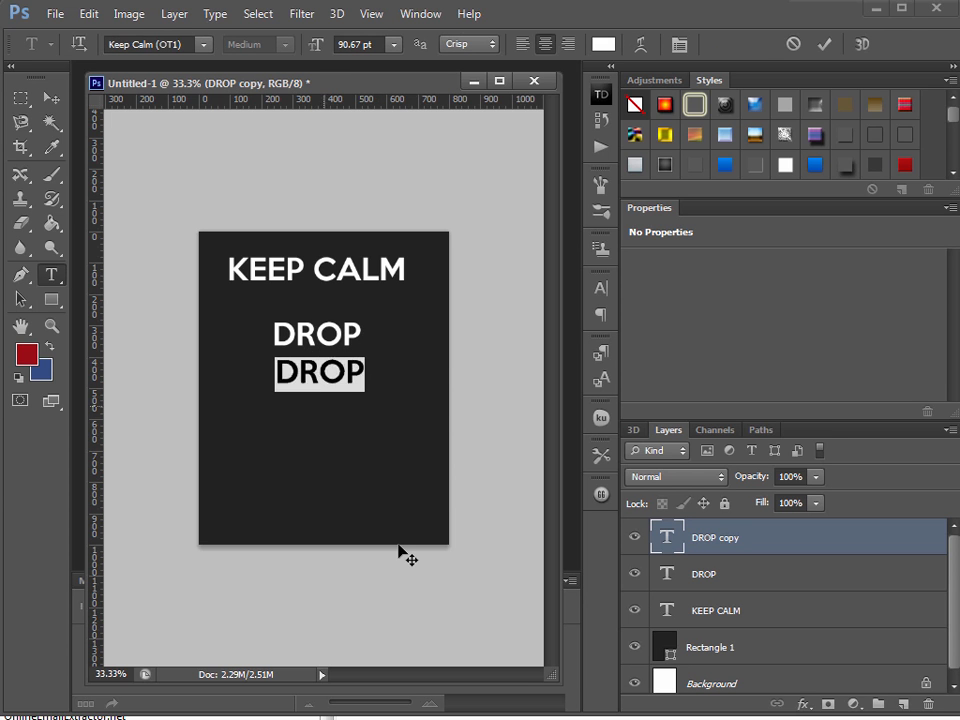
type("YOUR")
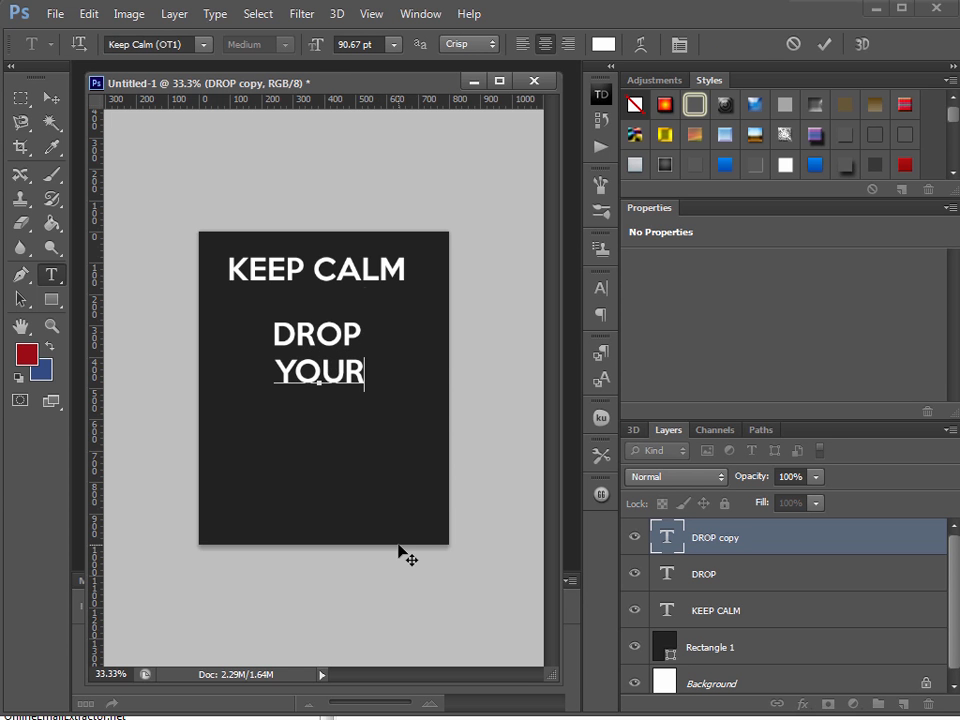
left_click(49, 97)
- Duplicate the YOUR line beneath itself, change the copy's text to GEAR, and shift KEEP CALM slightly to centre it above the lines
left_click_drag(388, 426, 386, 465)
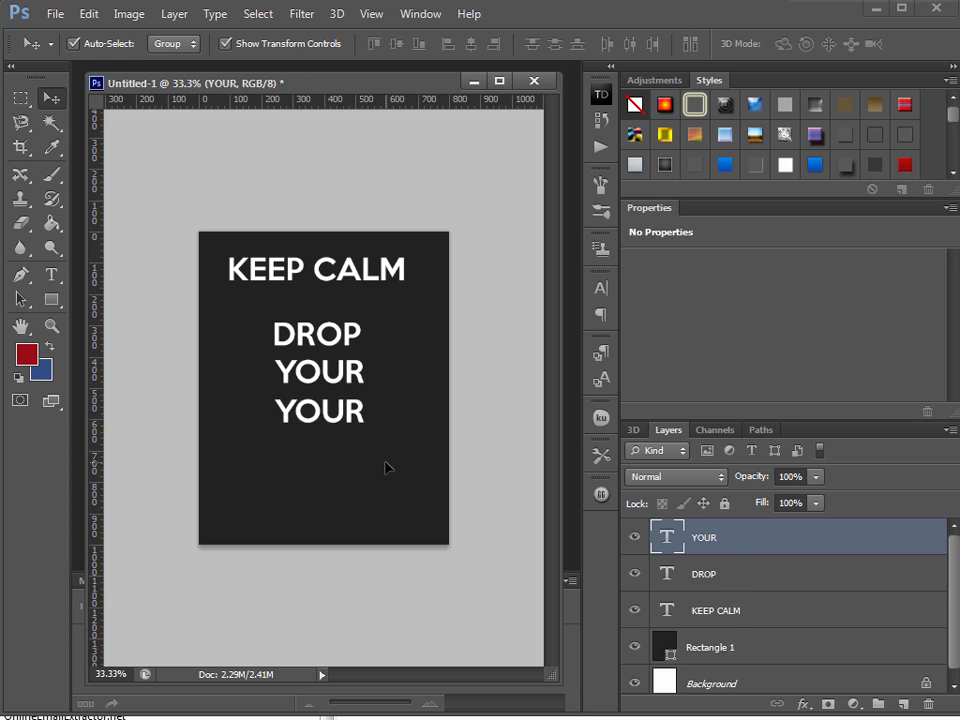
left_click(50, 277)
double_click(320, 411)
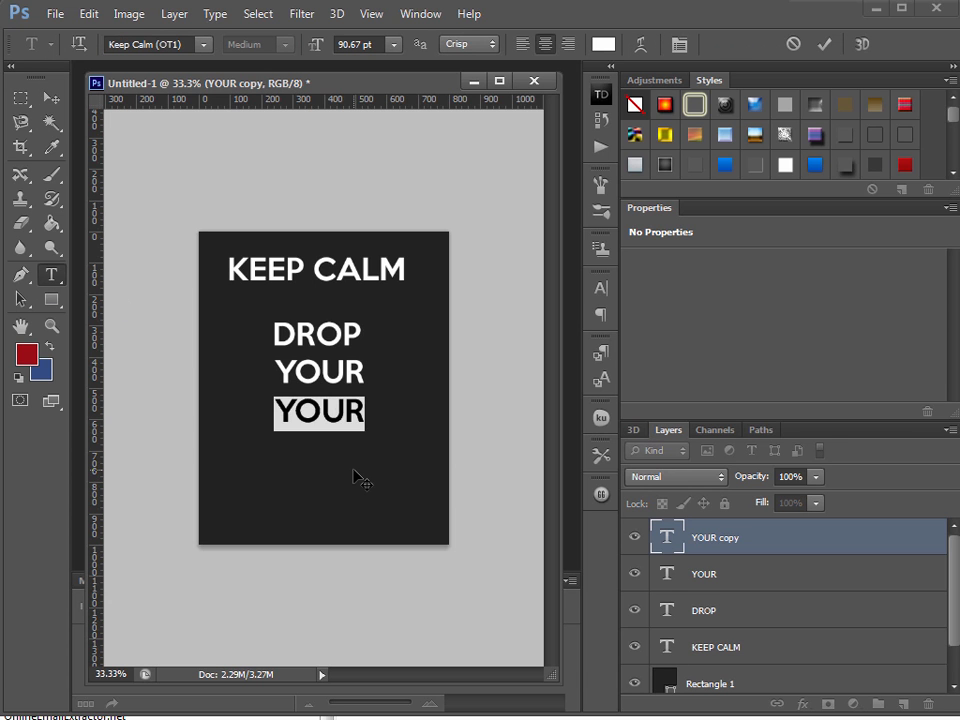
type("GEAR")
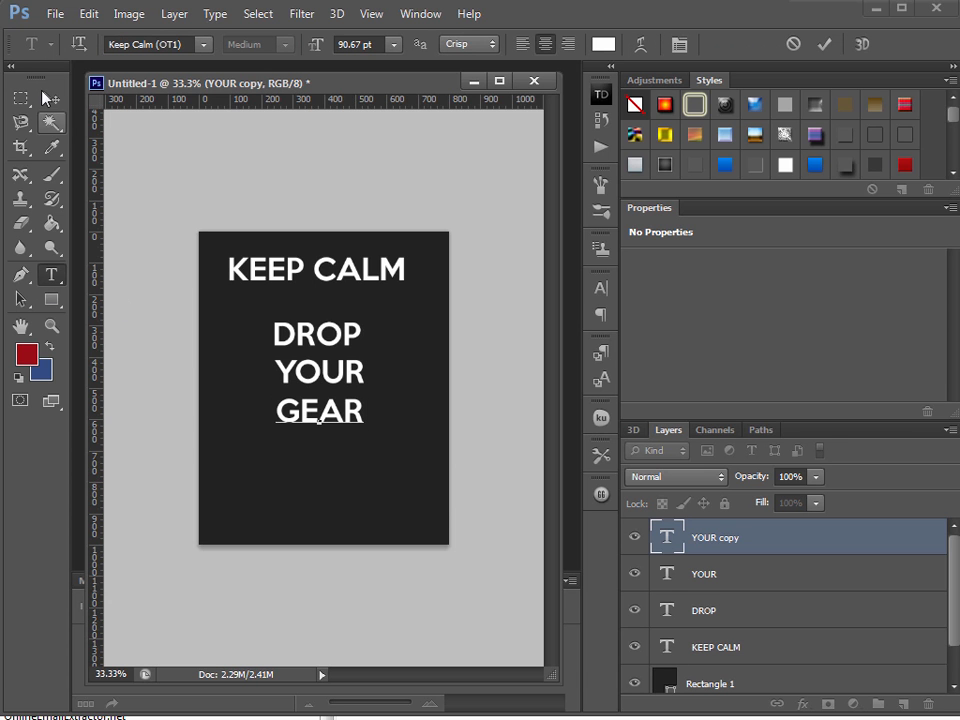
left_click(49, 97)
left_click(332, 272)
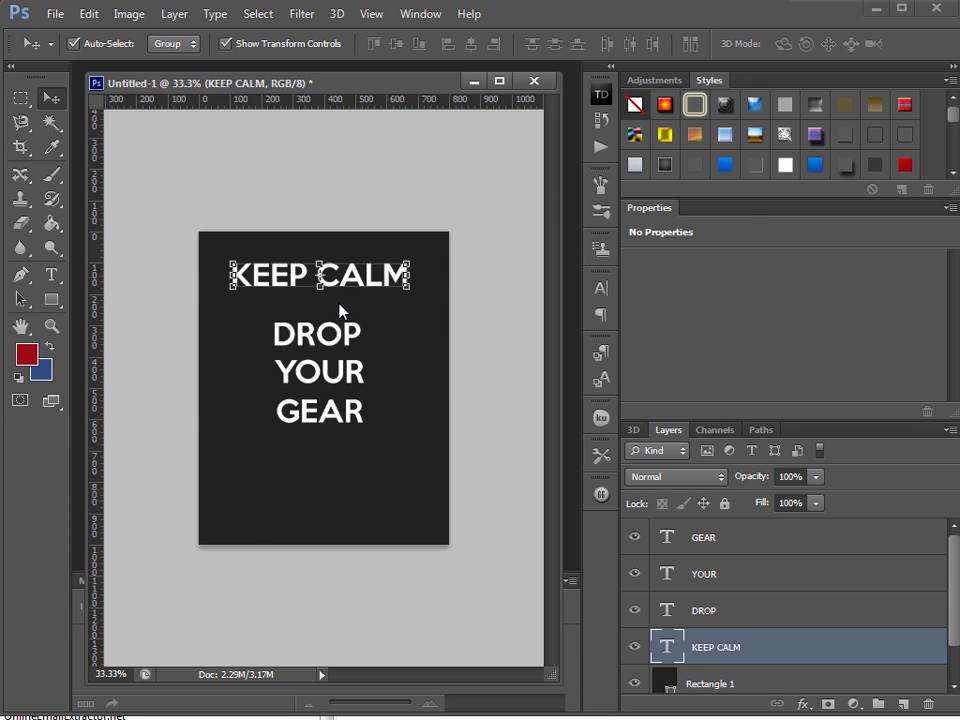
- Start saving the document and browse to the Pilots folder inside Campaigns for Case Studies
key("ctrl+s")
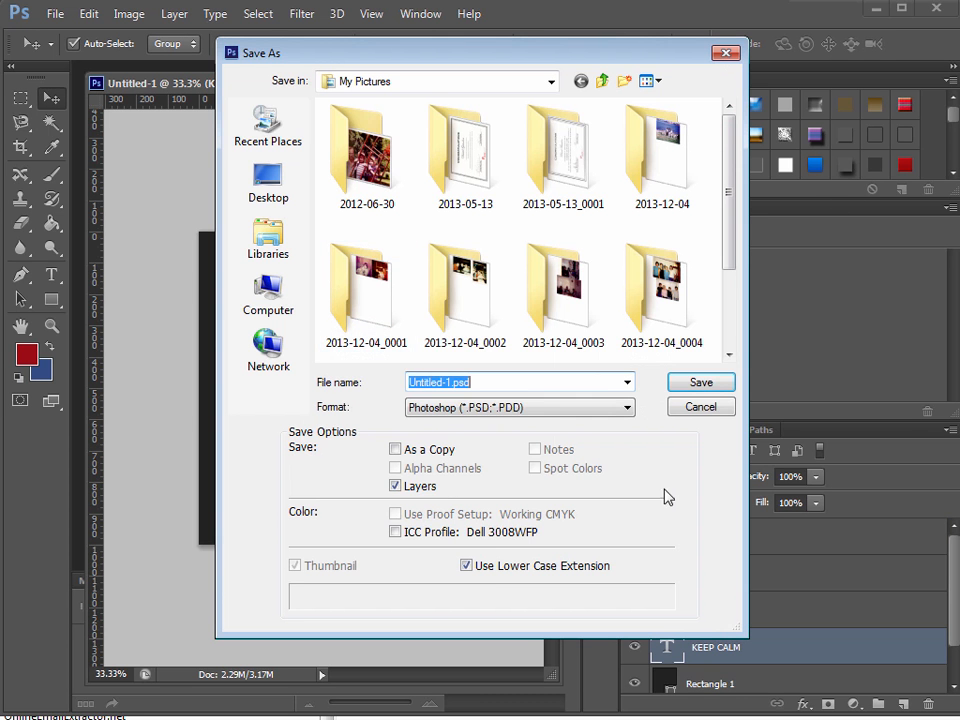
left_click(712, 411)
left_click(55, 14)
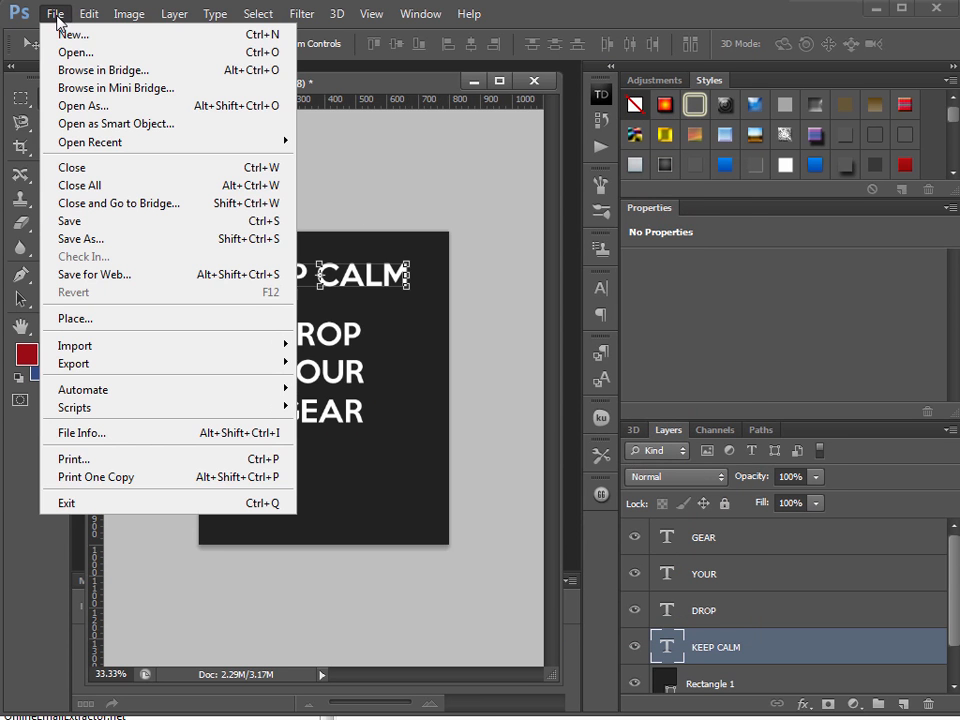
left_click(76, 224)
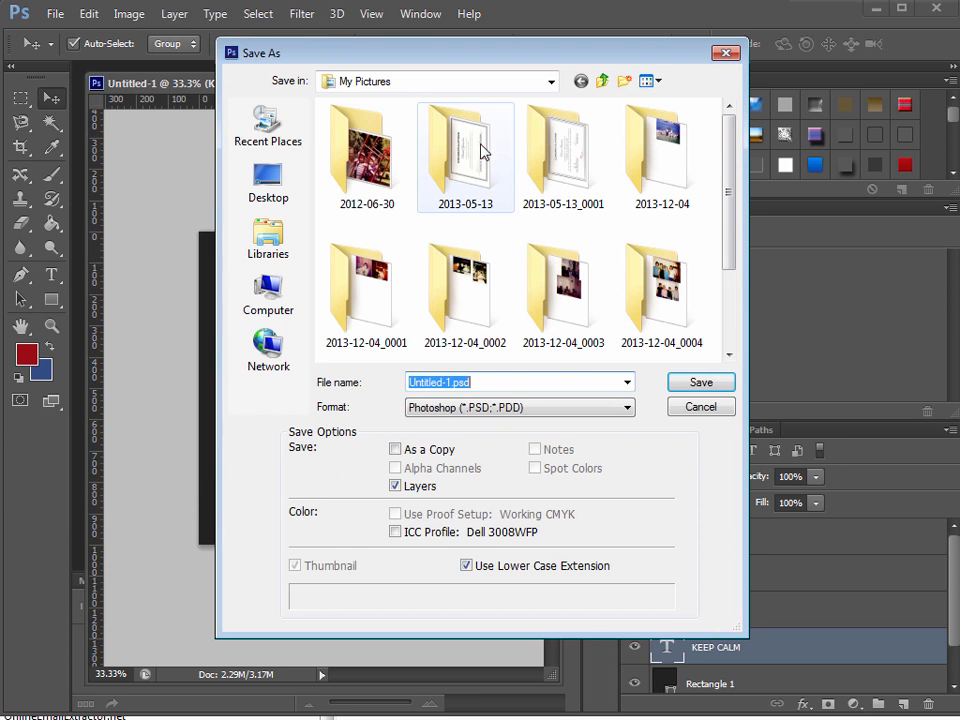
left_click(548, 82)
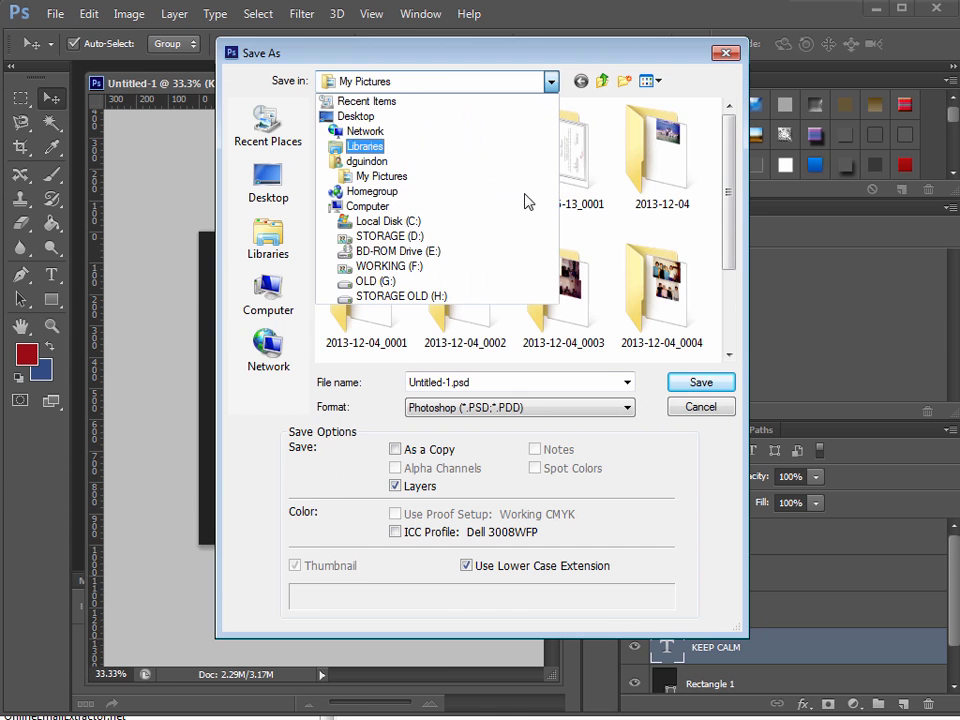
left_click(491, 274)
key("Escape")
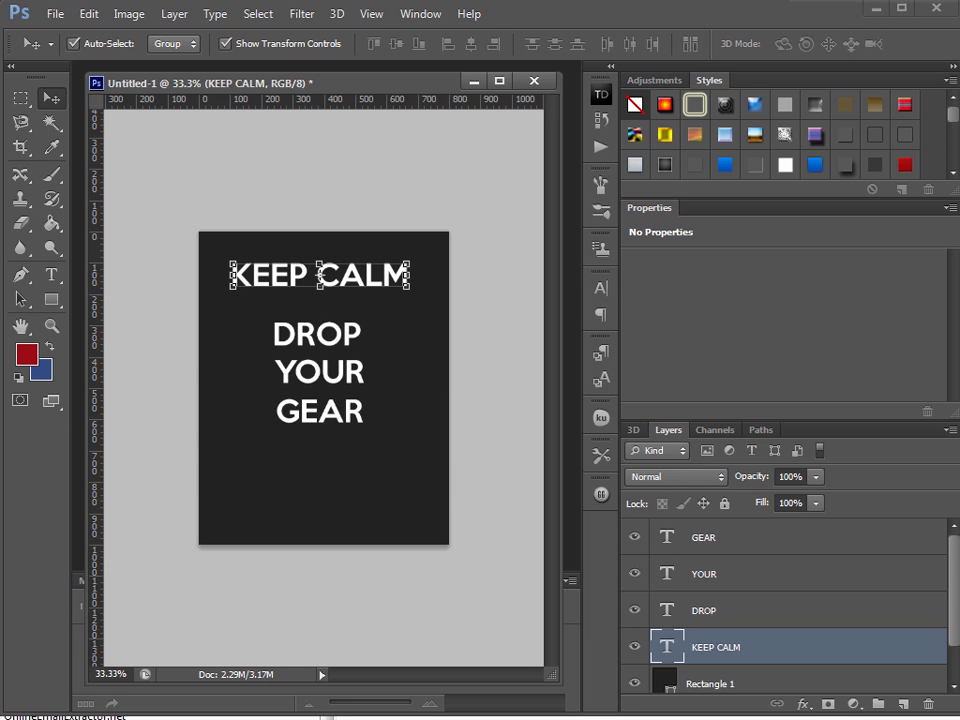
key("ctrl+shift+s")
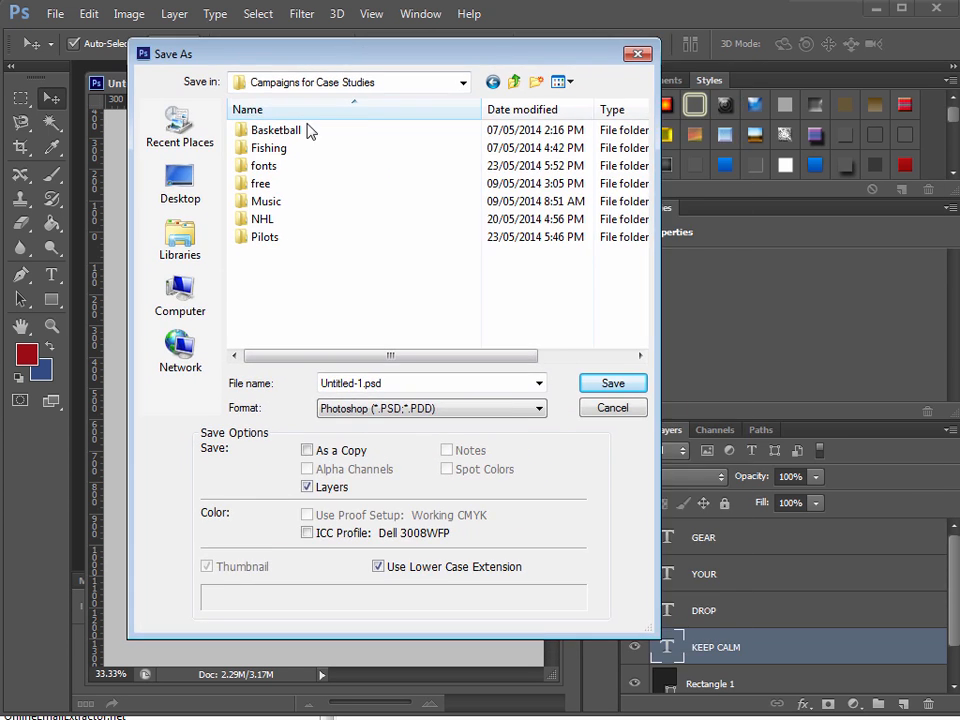
double_click(280, 238)
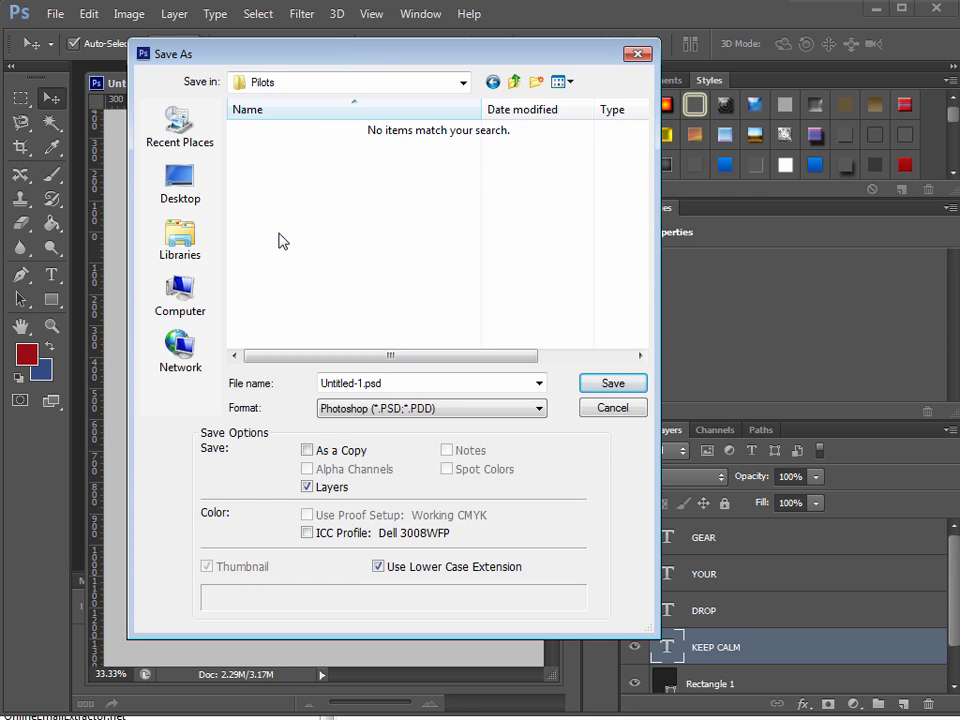
- Name the file design-1.psd and save it in Photoshop format
left_click(412, 383)
key("Home")
key("Delete")
key("Delete")
key("Delete")
key("Delete")
key("Delete")
key("Delete")
key("Delete")
key("Delete")
key("Delete")
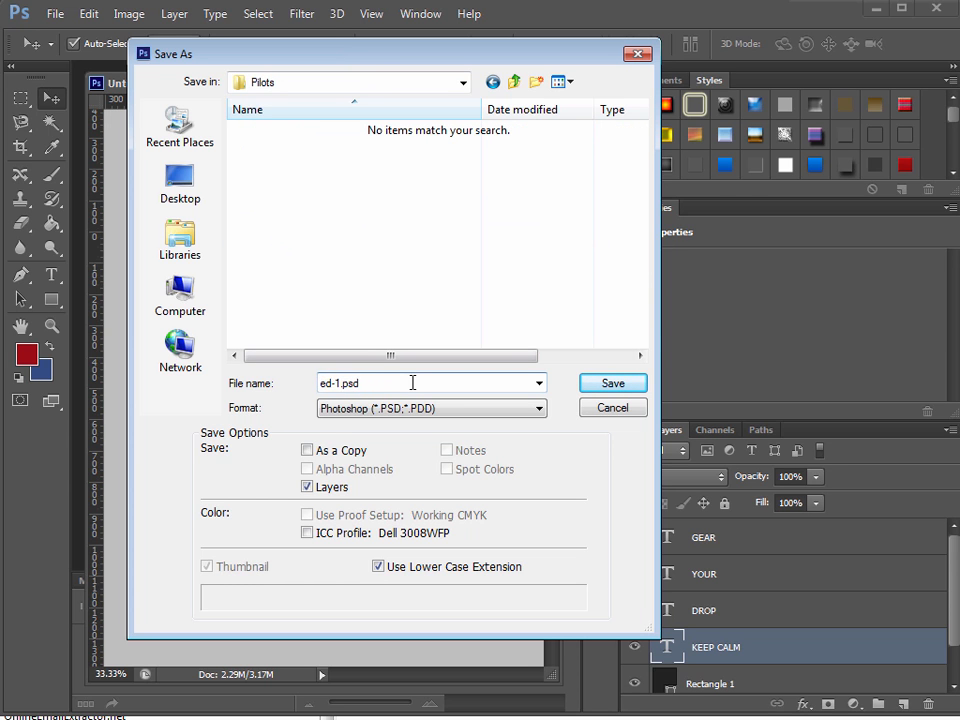
type("design")
left_click(636, 387)
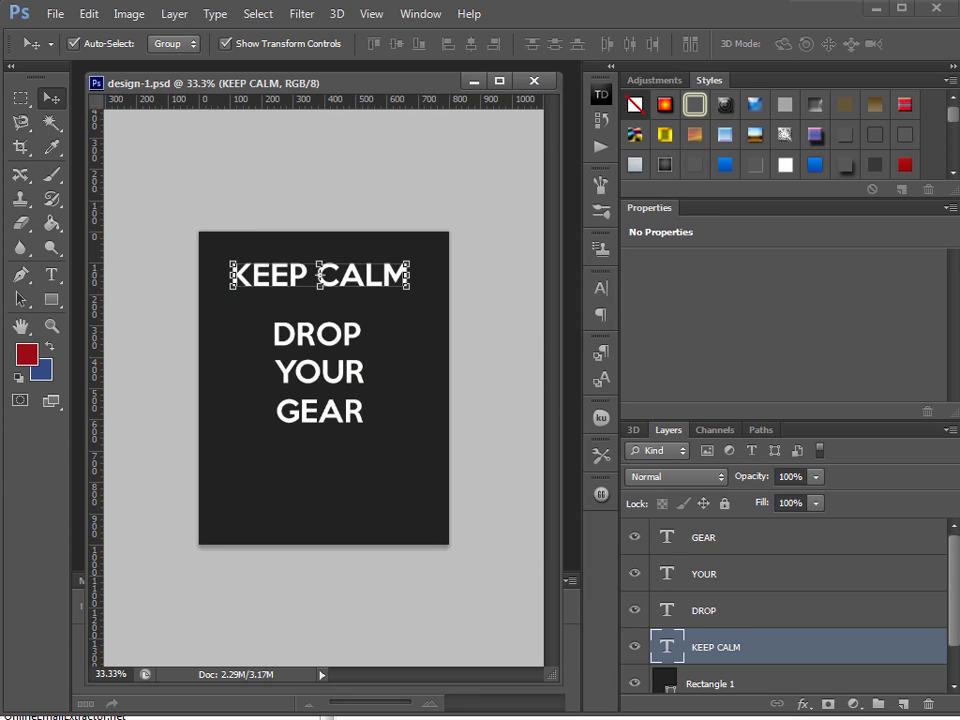
- Check the nurse shirt reference front.jpg, minimize it, and align the DROP line with the lines below it in design-1.psd
left_click_drag(885, 455, 754, 474)
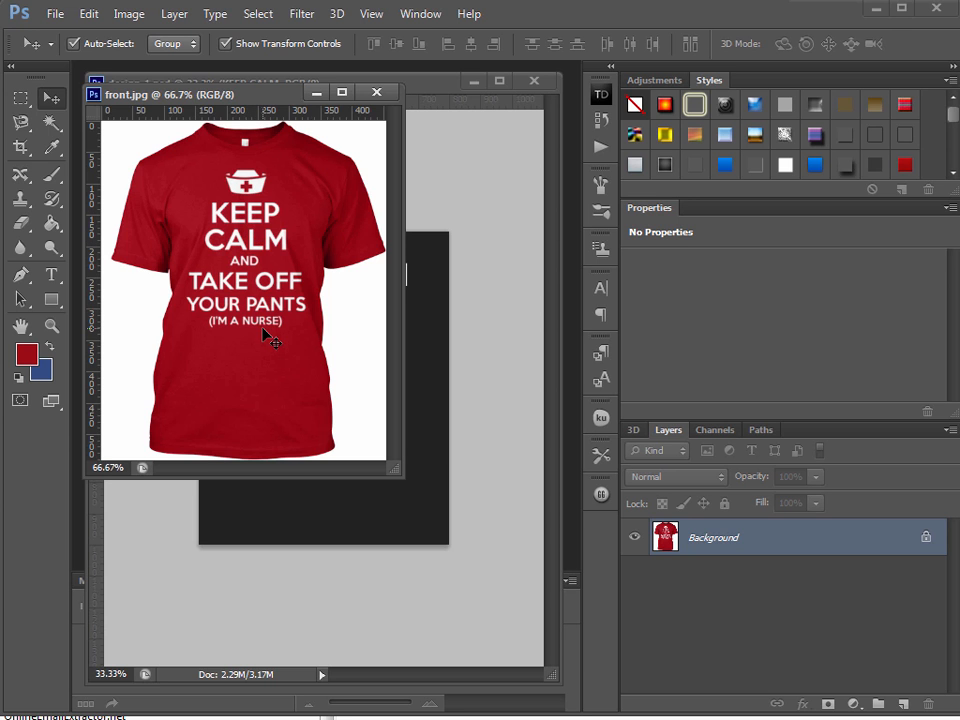
left_click(316, 92)
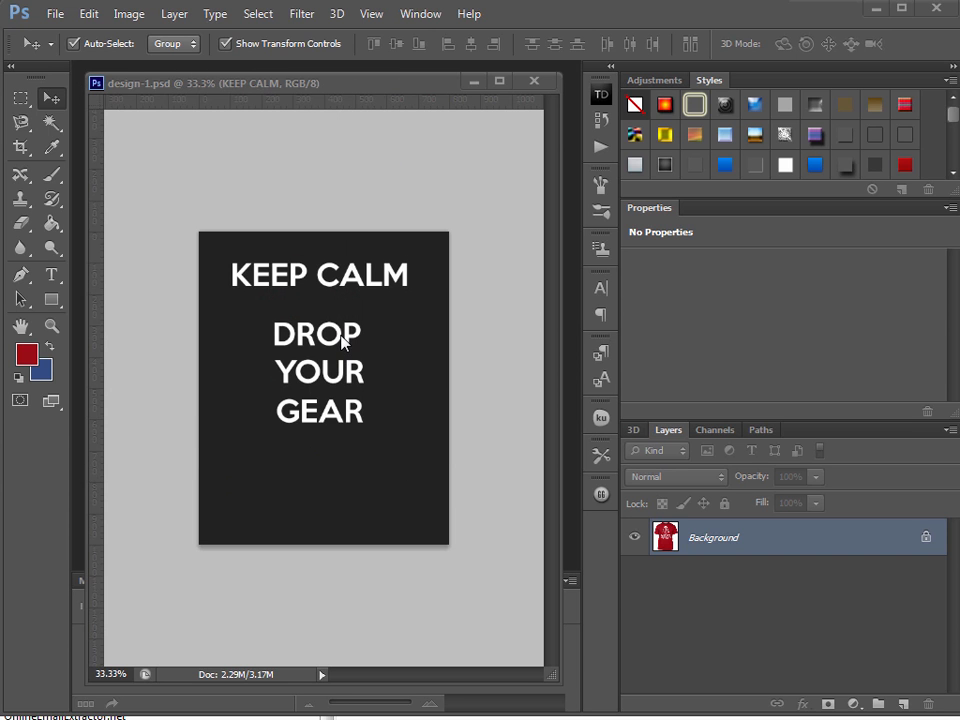
mouse_move(339, 336)
left_mouse_down()
mouse_move(343, 350)
mouse_move(336, 328)
mouse_move(341, 342)
left_mouse_up()
- Move KEEP CALM up, duplicate it directly beneath, and remove the word KEEP from the copy
mouse_move(366, 281)
left_mouse_down()
mouse_move(371, 253)
mouse_move(367, 265)
left_mouse_up()
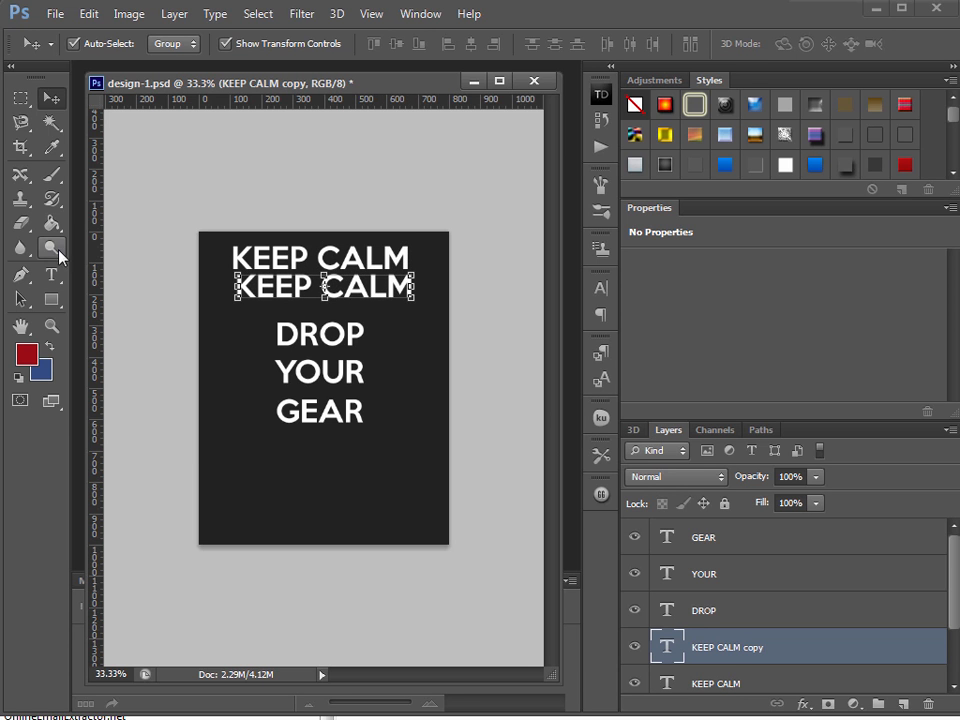
left_click(51, 274)
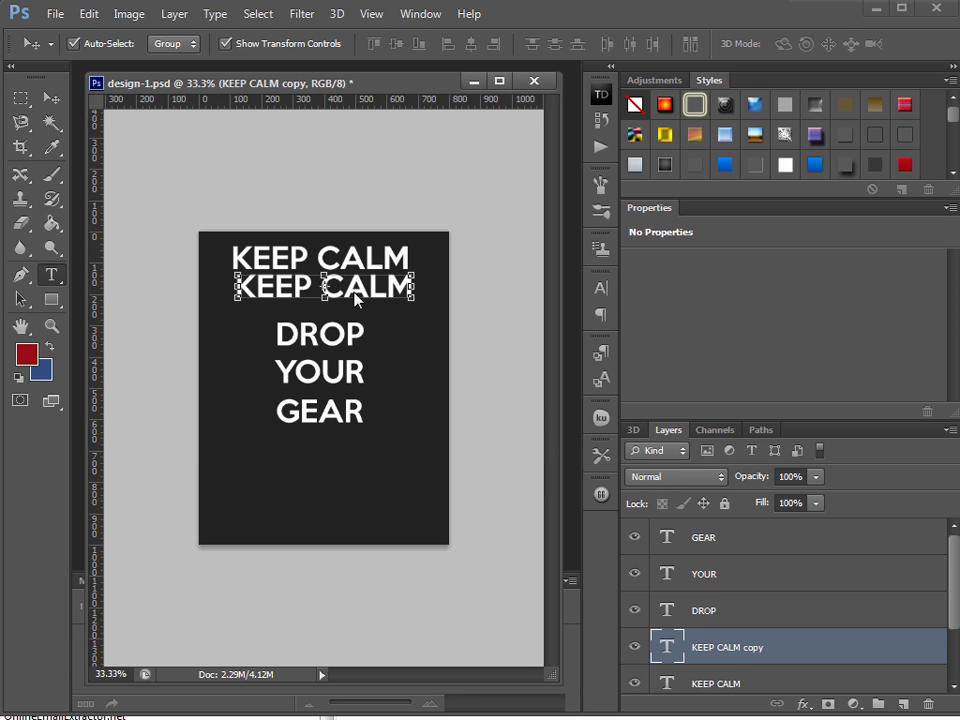
left_click_drag(322, 289, 176, 300)
key("BackSpace")
- Remove the word CALM from the uppermost text line so it reads KEEP
left_click(52, 298)
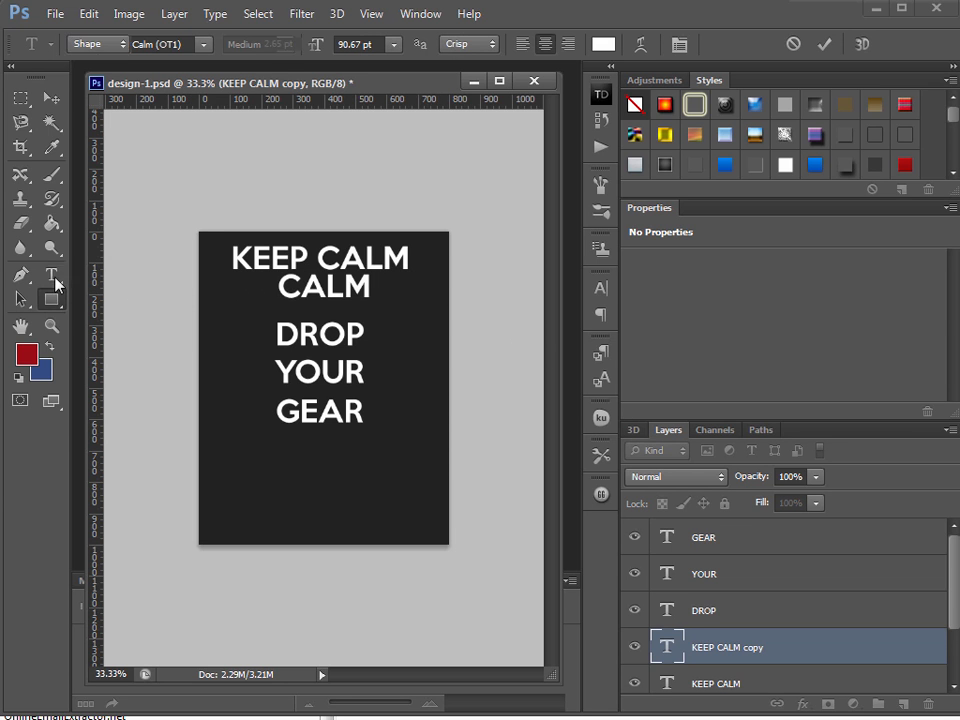
left_click(51, 274)
left_click_drag(317, 258, 452, 261)
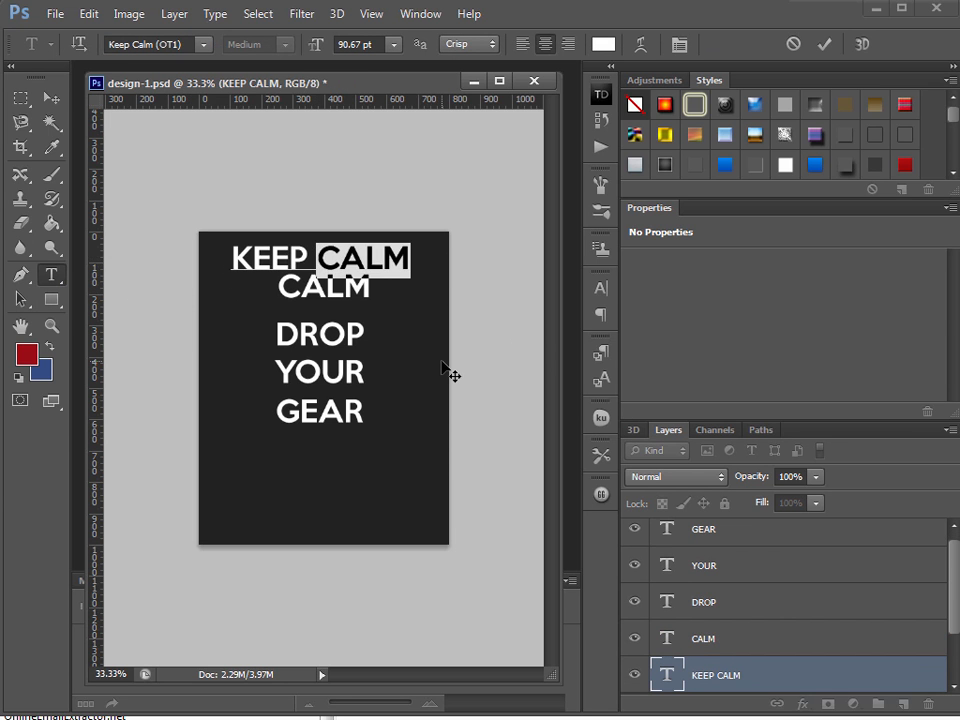
key("BackSpace")
left_click(51, 98)
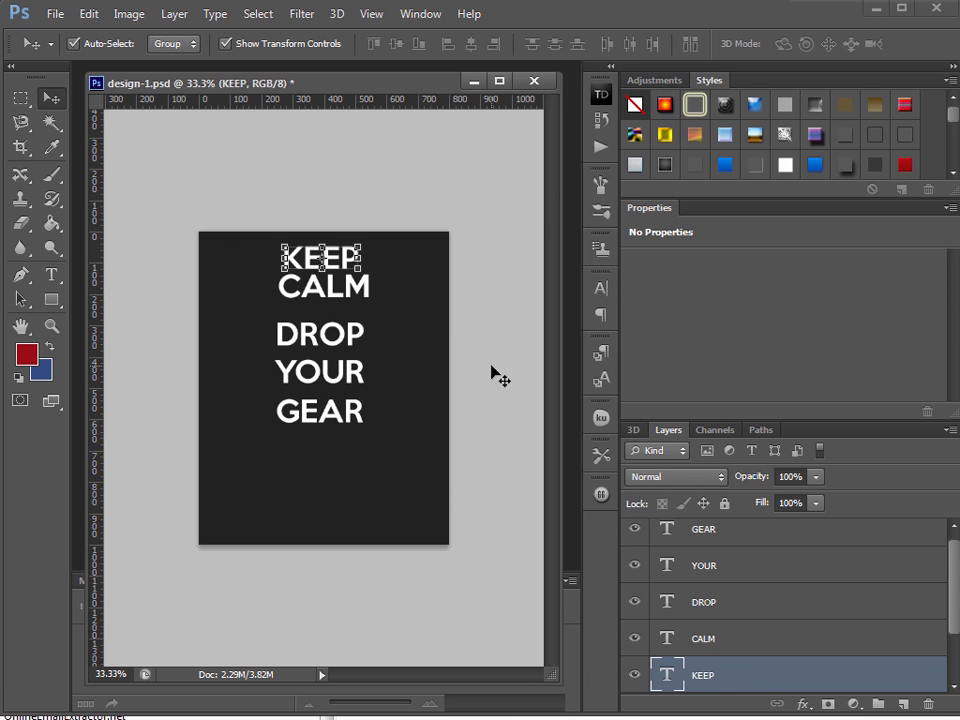
key("ctrl+t")
left_click_drag(342, 292, 338, 298)
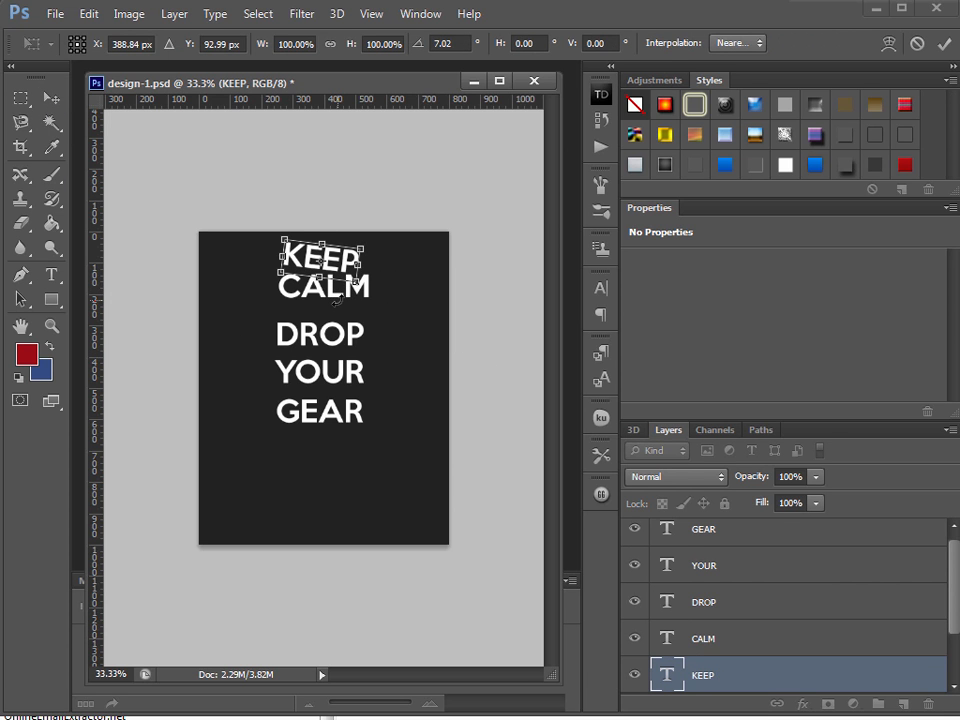
key("Escape")
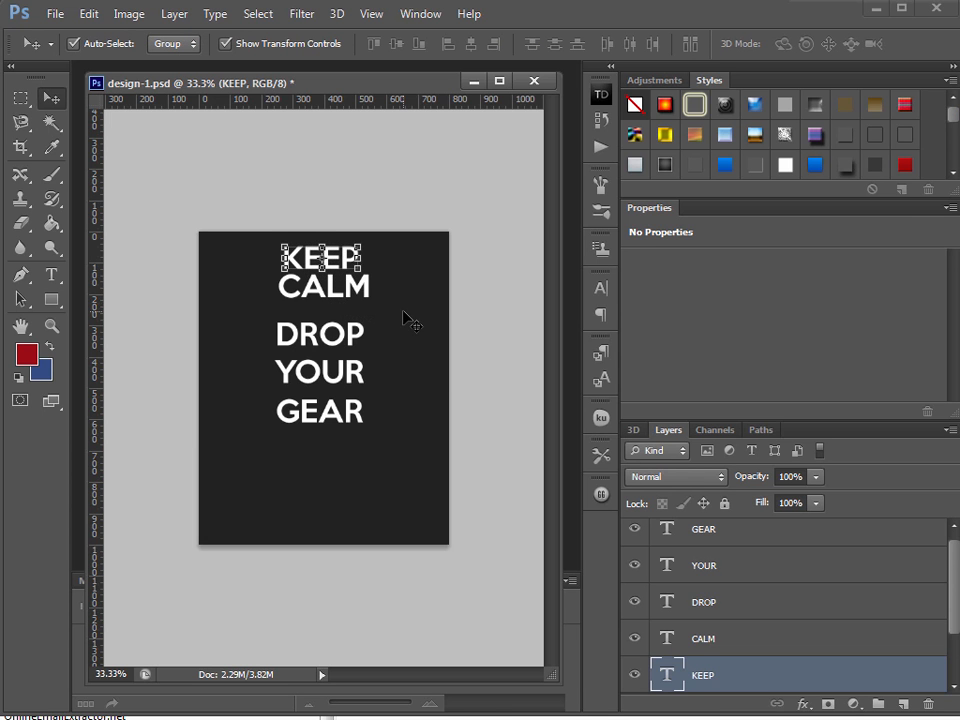
- Move the CALM line slightly lower and centre it beneath KEEP
left_click(403, 317)
left_click(330, 287)
left_click_drag(326, 287, 322, 293)
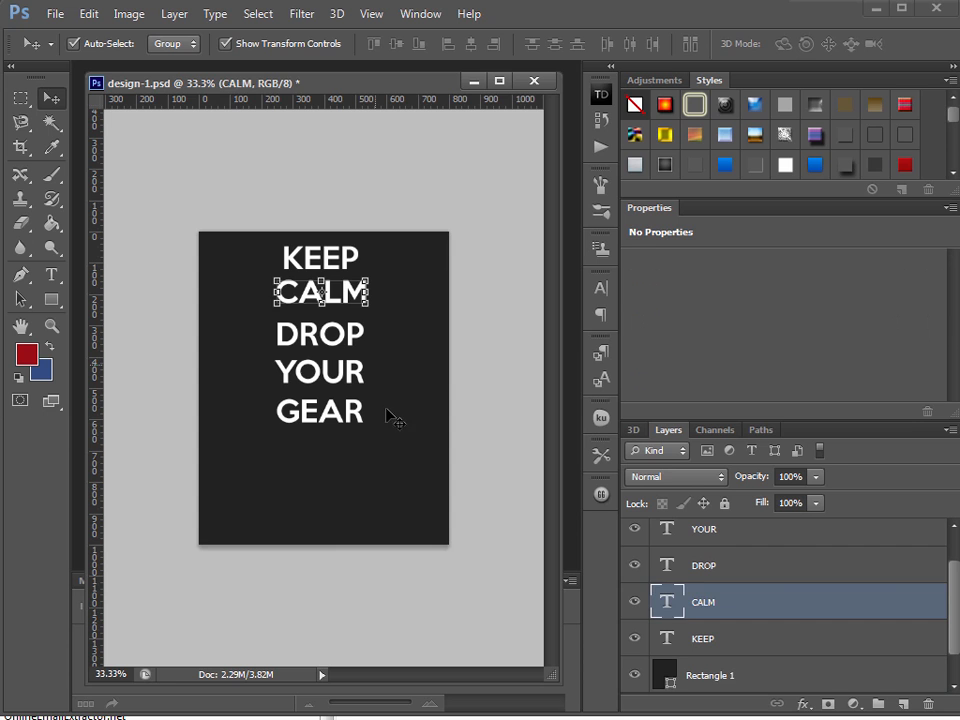
left_click(390, 465)
left_click_drag(368, 442, 409, 486)
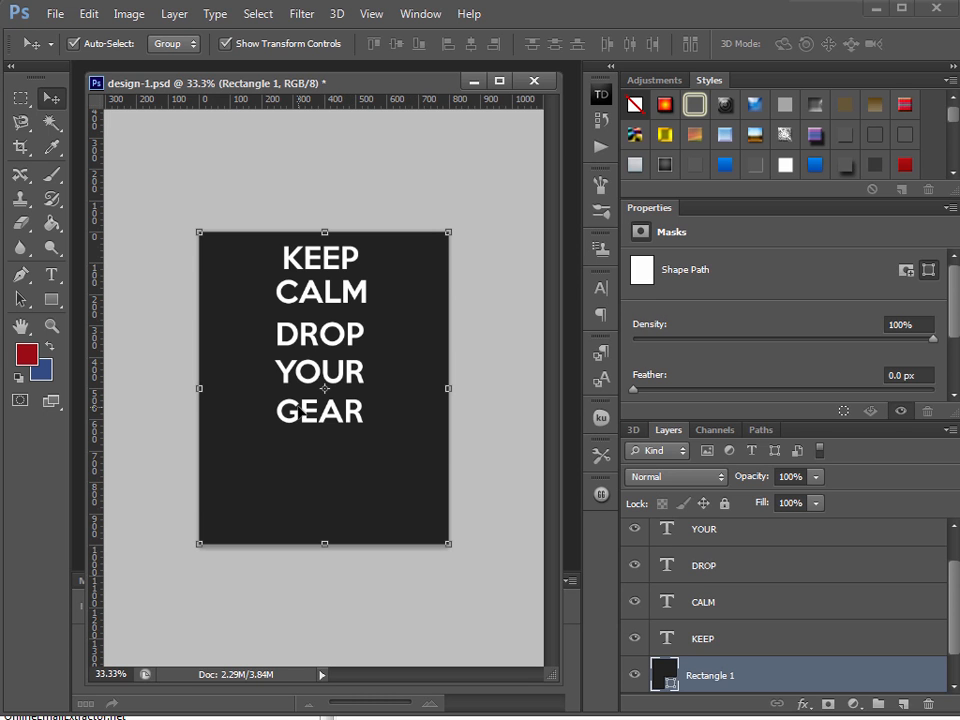
- Lock the dark background rectangle's layer, Rectangle 1, against any changes
left_click(325, 412)
left_click(317, 370)
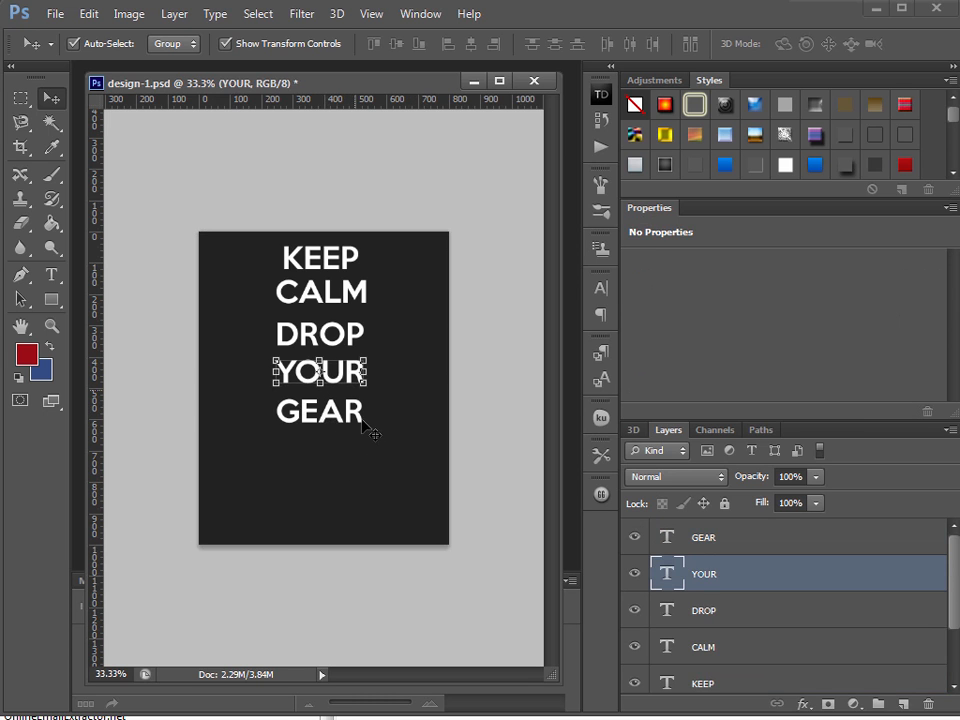
left_click(387, 471)
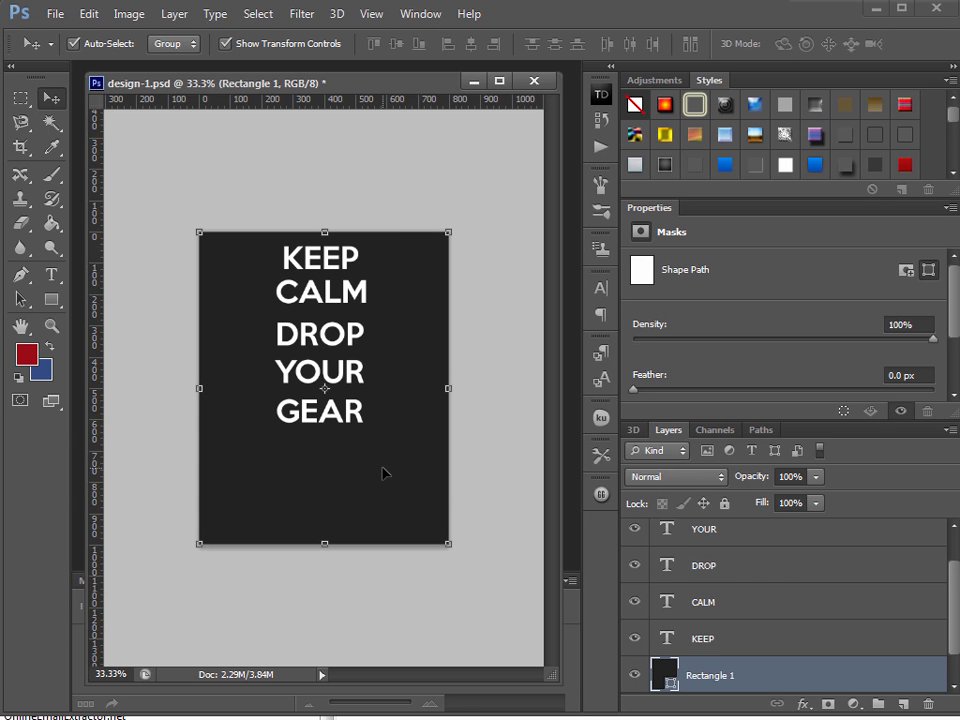
mouse_move(408, 481)
left_mouse_down()
mouse_move(234, 346)
mouse_move(414, 487)
left_mouse_up()
left_click(725, 504)
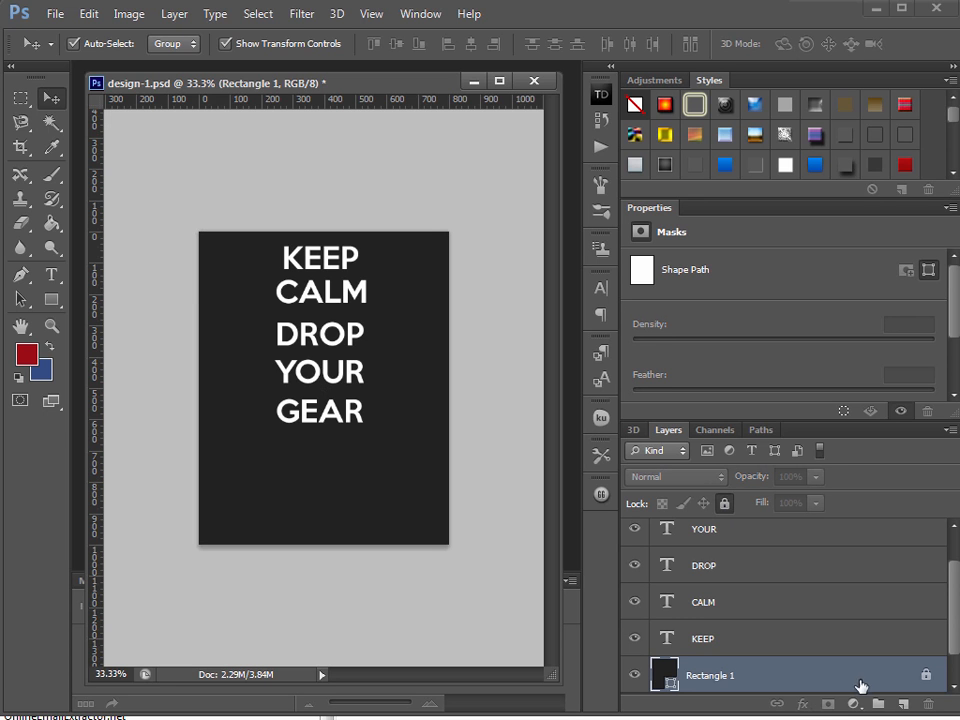
- Move the DROP, YOUR and GEAR lines down together to open a one-line gap beneath CALM
left_click_drag(396, 505, 285, 330)
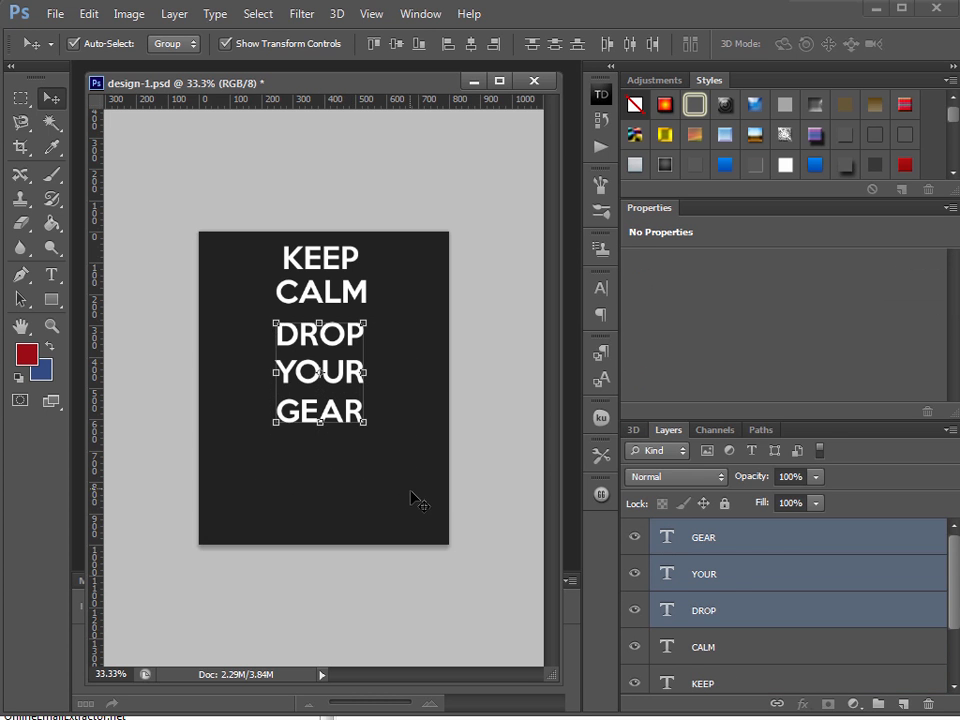
left_click_drag(349, 412, 350, 446)
left_click(383, 494)
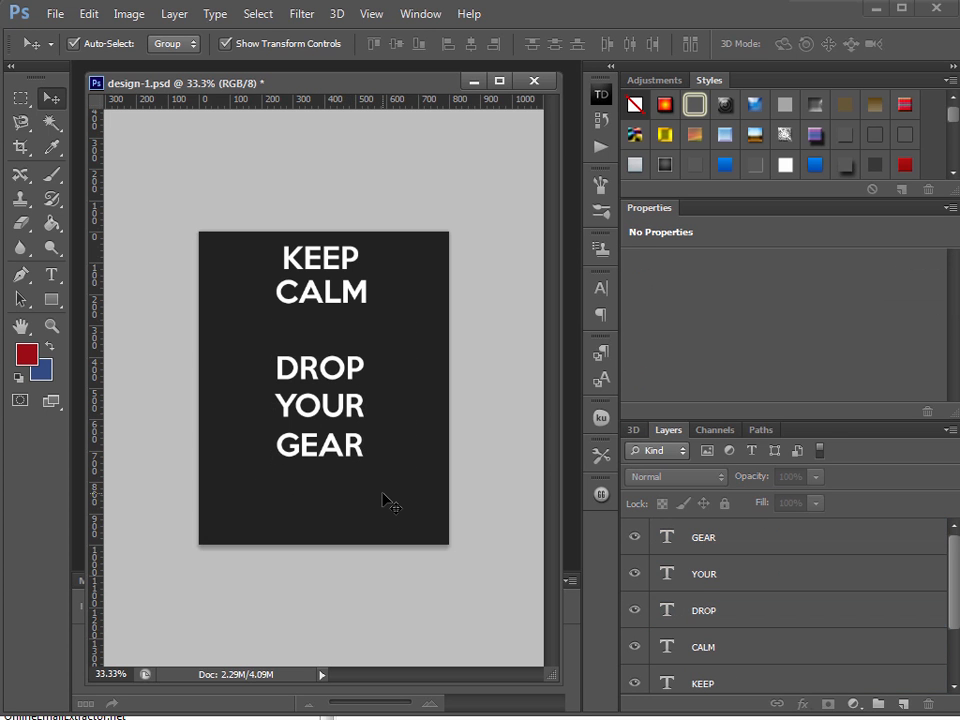
- Unlock the Rectangle 1 layer and lock it again
scroll(830, 672, "down", 3)
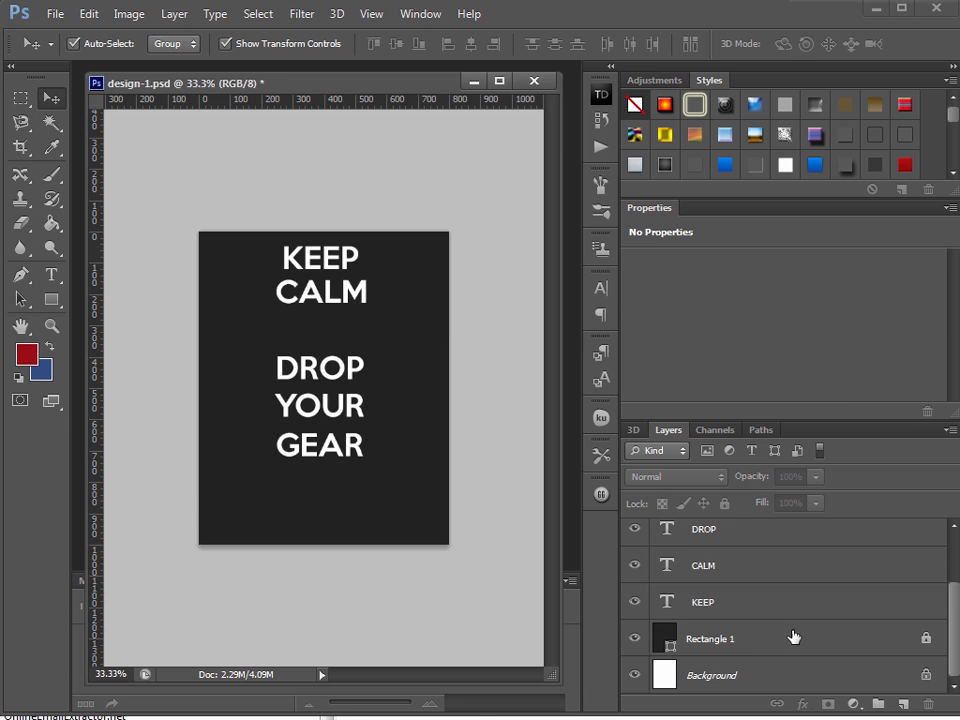
left_click(793, 638)
left_click(725, 504)
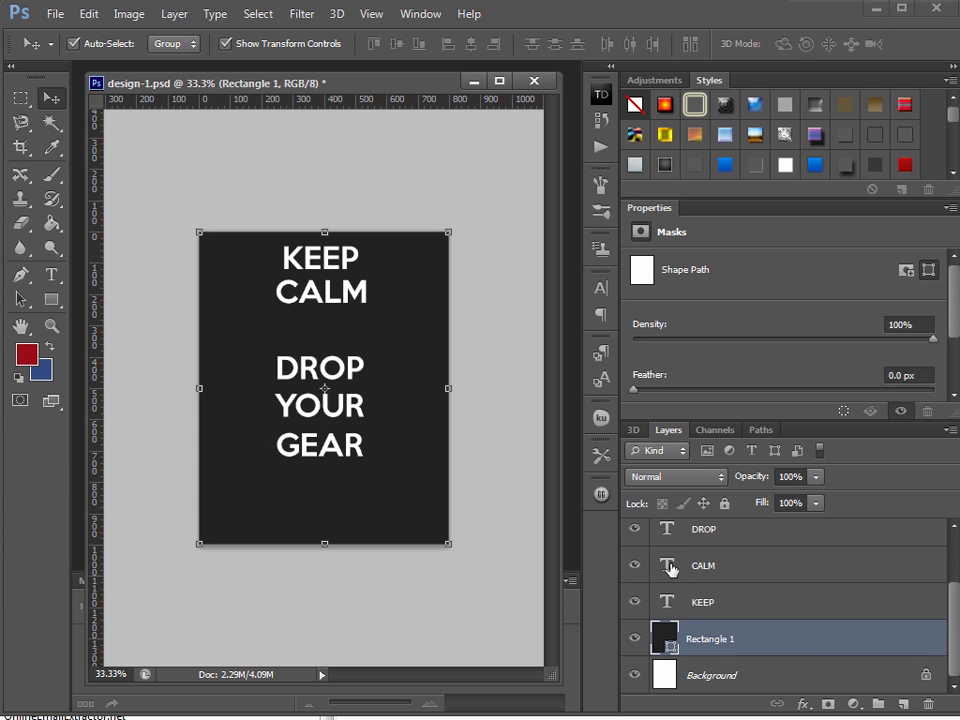
left_click(724, 503)
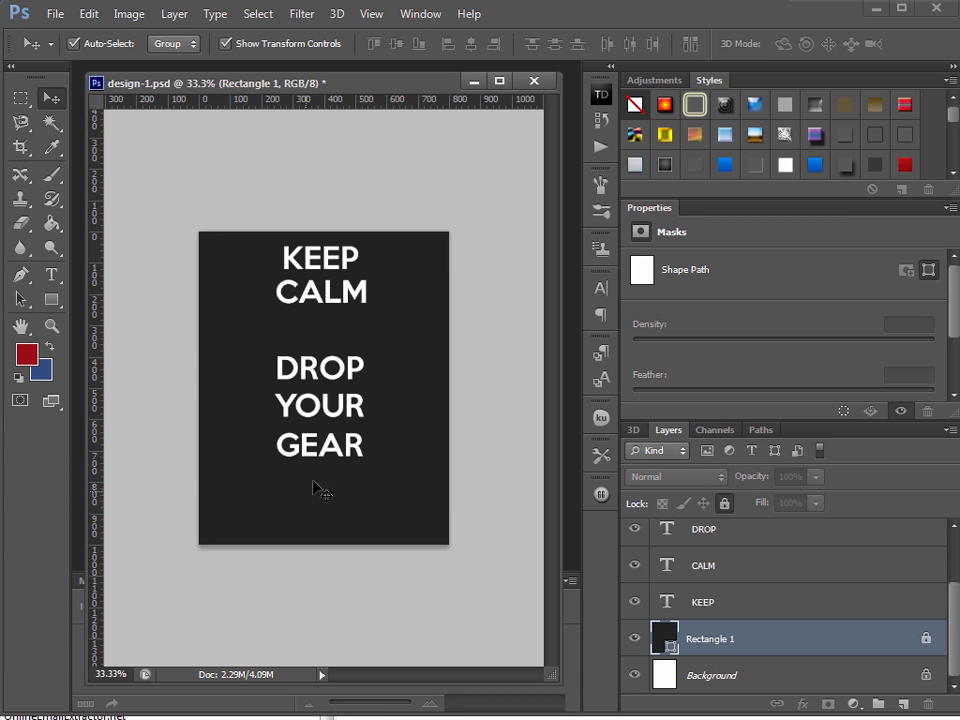
- Check the nurse shirt reference front.jpg, and duplicate the CALM line into the gap above DROP in design-1.psd
left_click(321, 289)
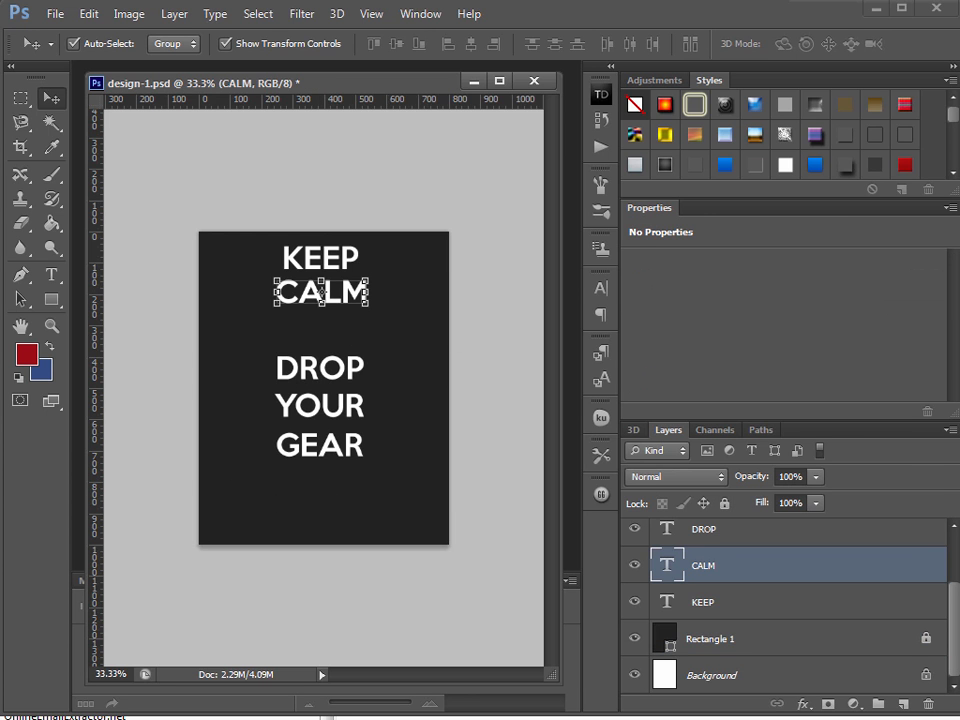
key("ctrl+Tab")
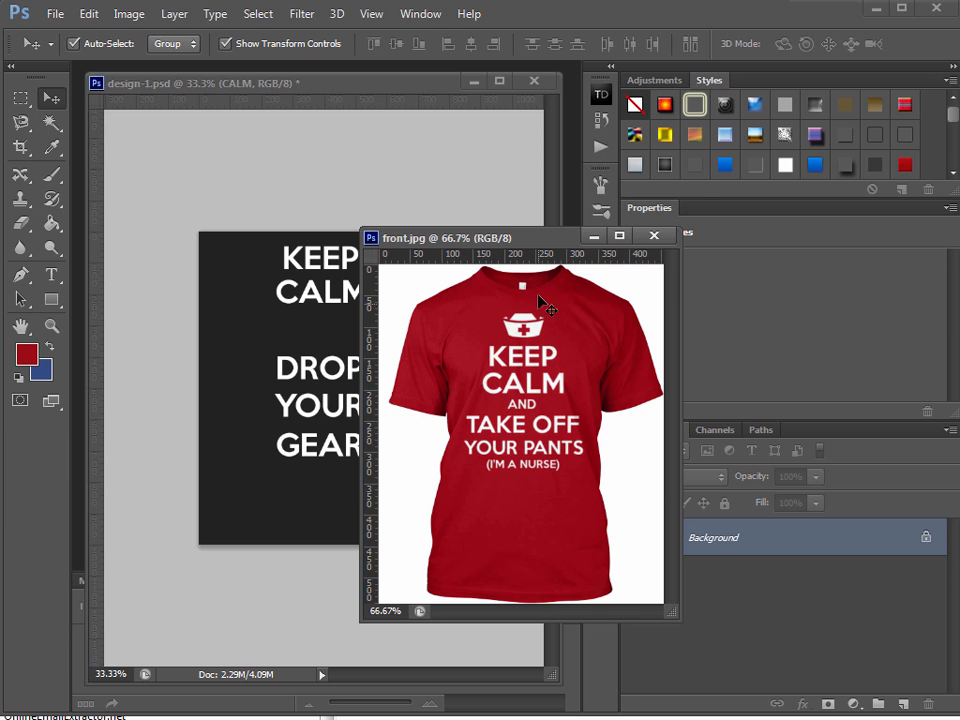
left_click_drag(527, 240, 600, 240)
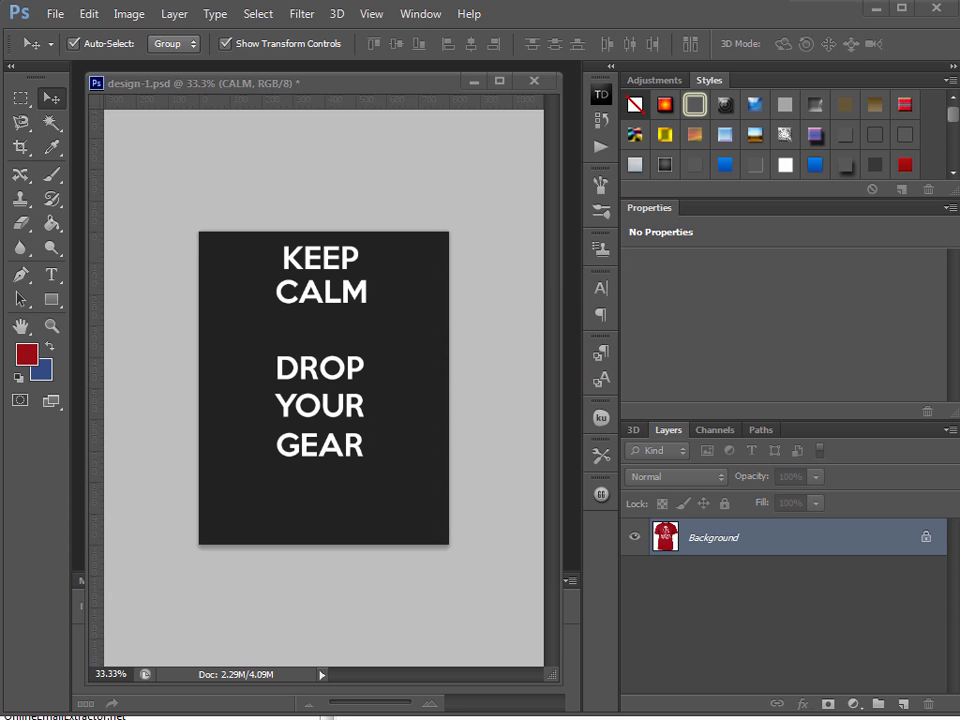
left_click(315, 455)
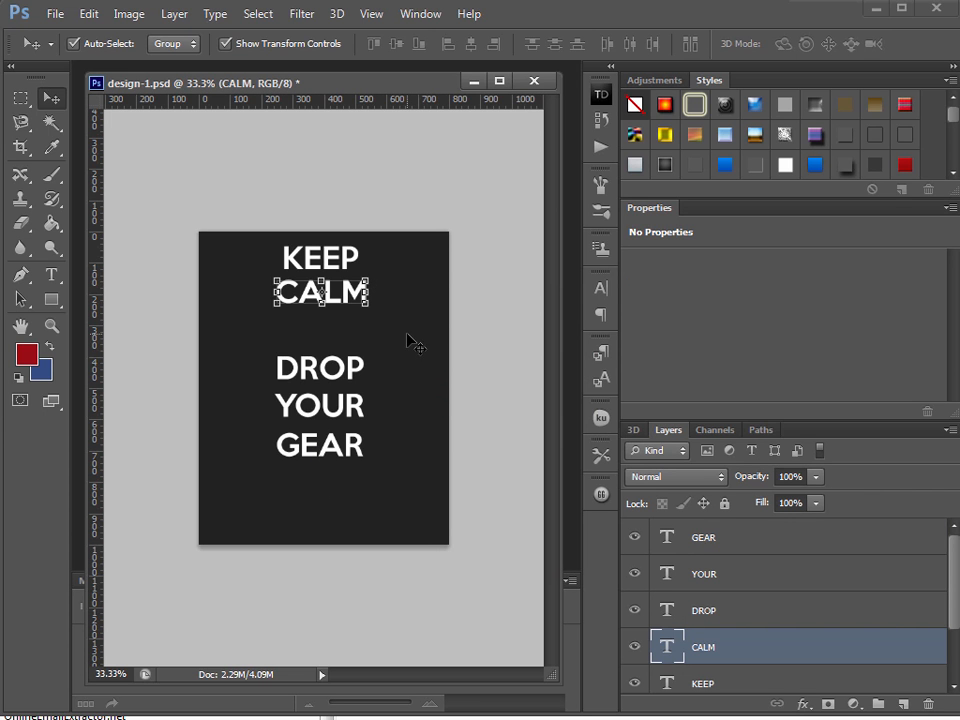
left_click_drag(410, 340, 407, 371)
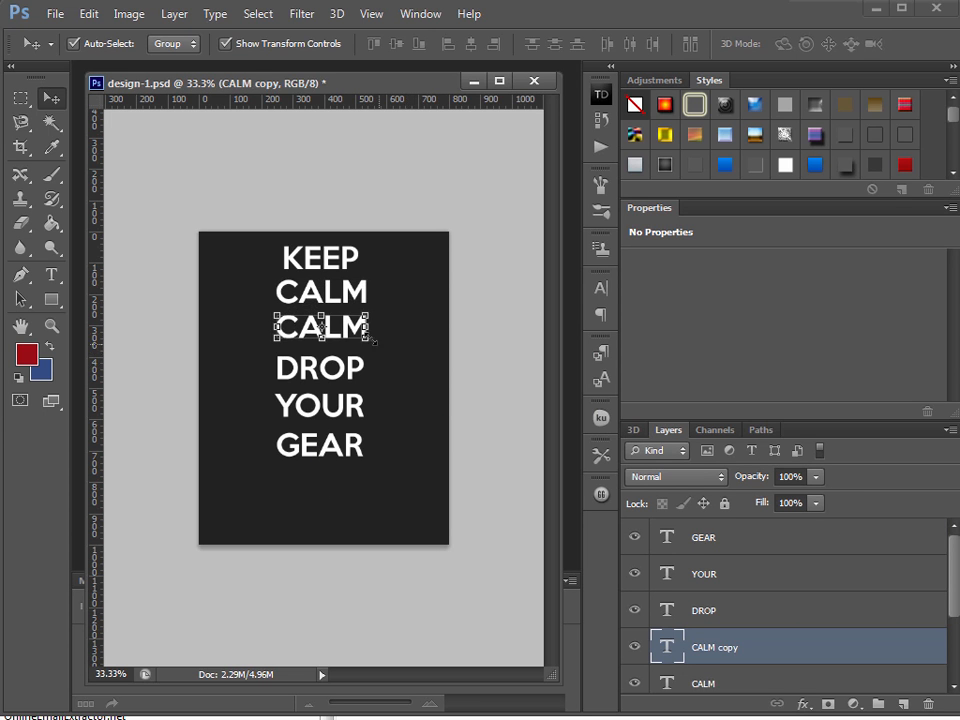
key("ctrl+t")
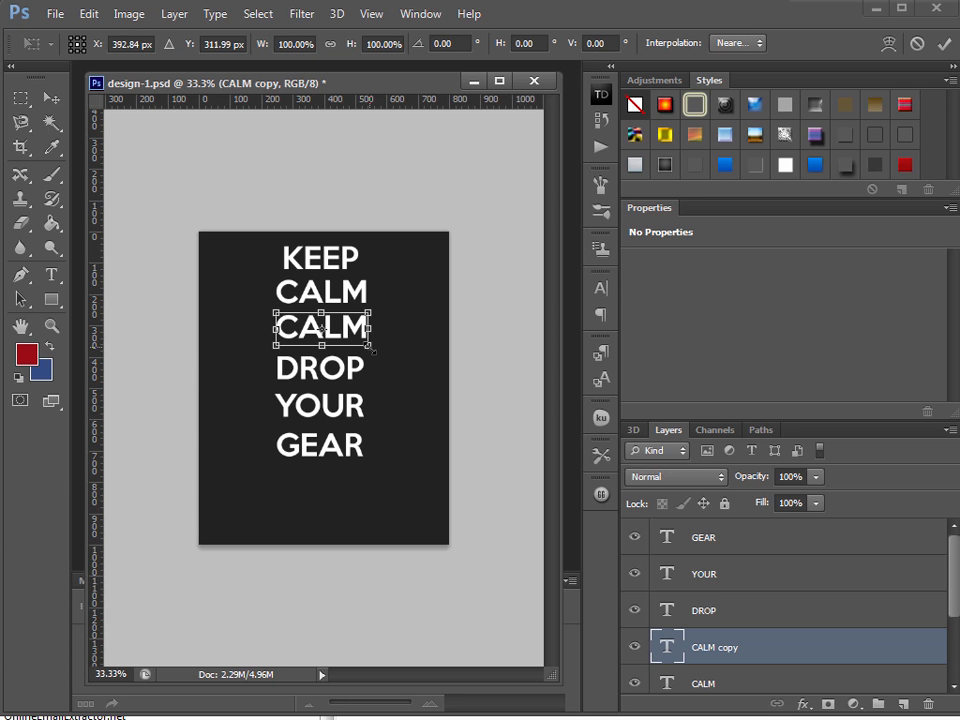
left_click_drag(369, 346, 317, 328)
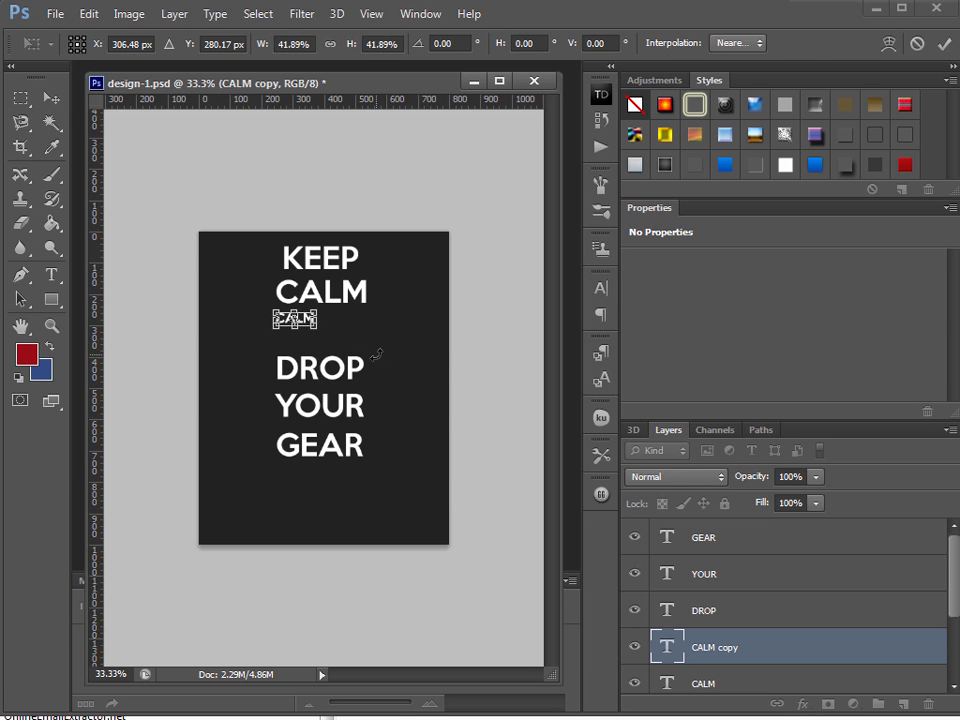
key("Escape")
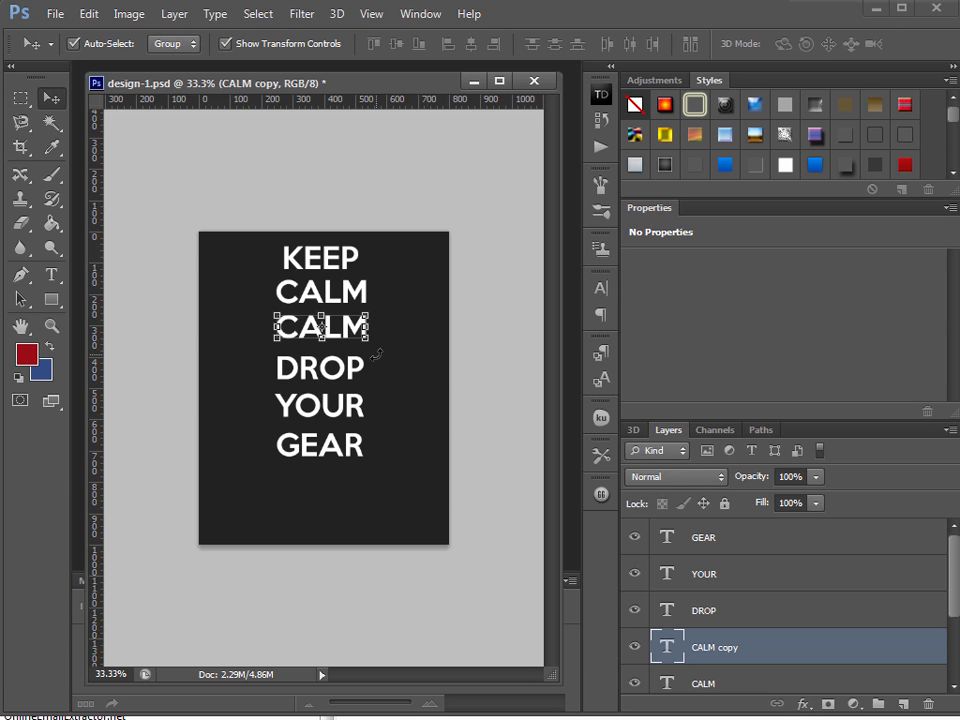
- Scale the lower CALM line proportionally about its centre to about 58.5%
left_click(369, 343)
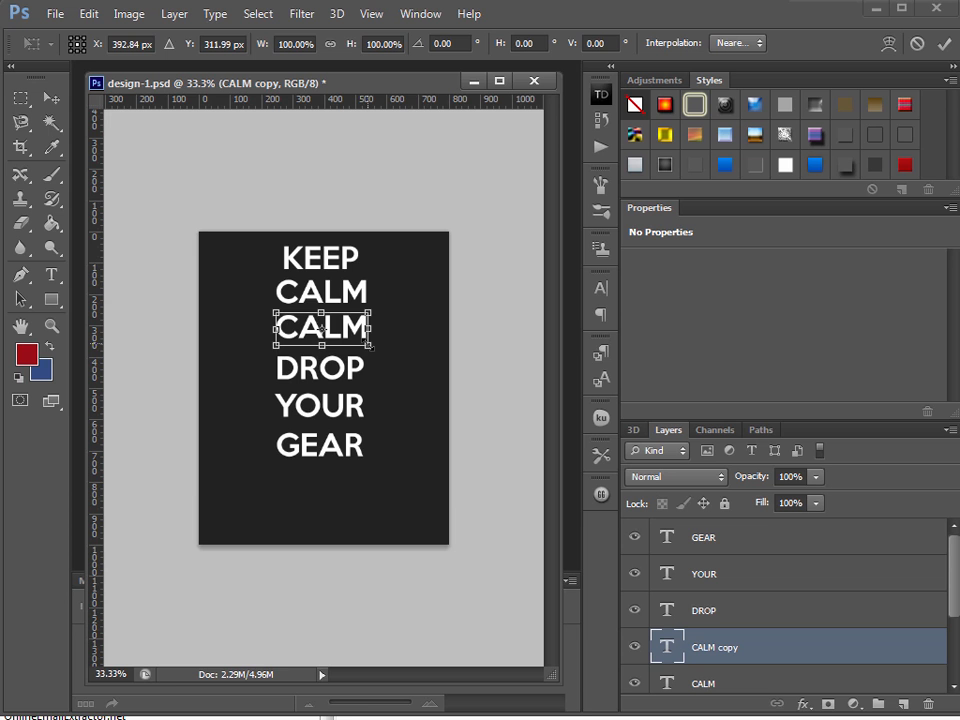
mouse_move(368, 346)
left_mouse_down()
mouse_move(361, 342)
mouse_move(445, 395)
mouse_move(354, 344)
mouse_move(407, 376)
mouse_move(379, 345)
mouse_move(444, 379)
mouse_move(358, 345)
mouse_move(394, 352)
mouse_move(433, 379)
mouse_move(350, 346)
left_mouse_up()
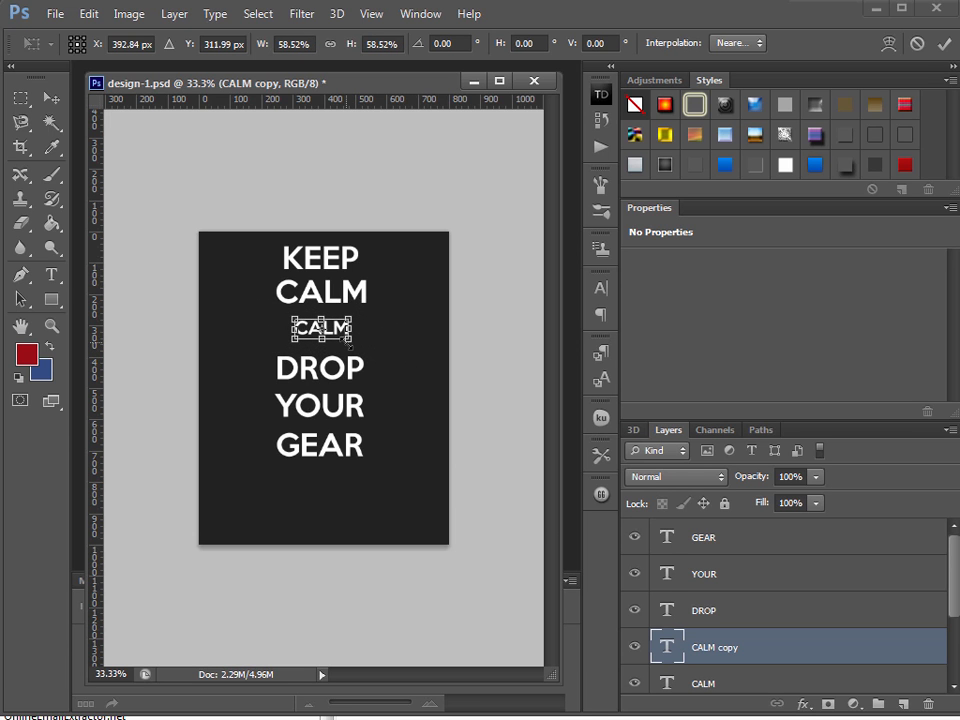
key("Return")
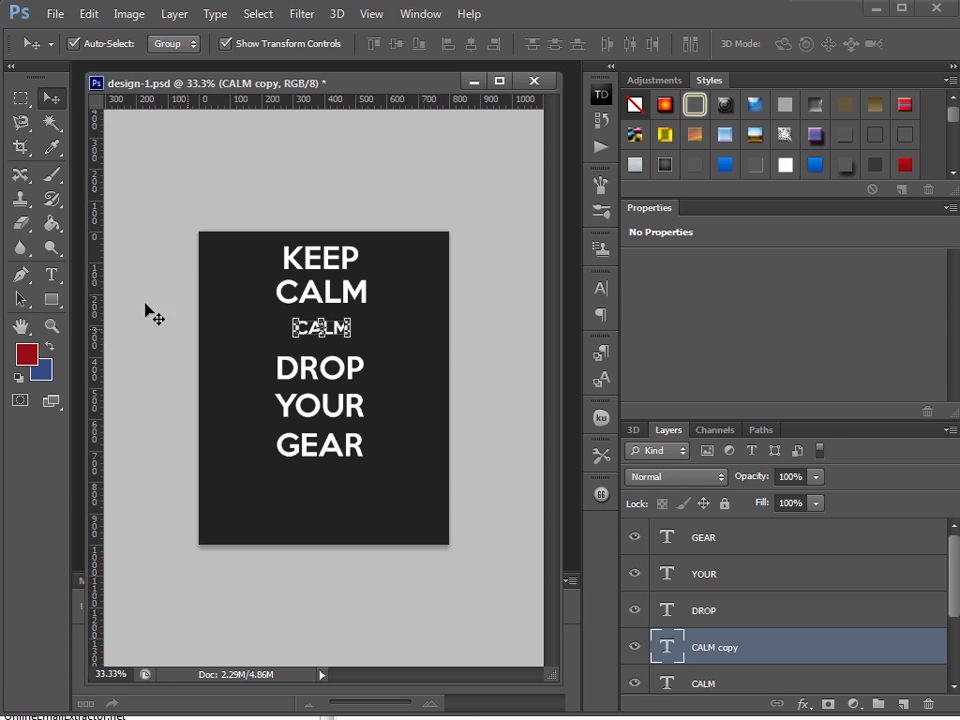
- Replace the text of the small CALM line with AND
left_click(51, 275)
double_click(328, 328)
type("AND")
left_click(52, 104)
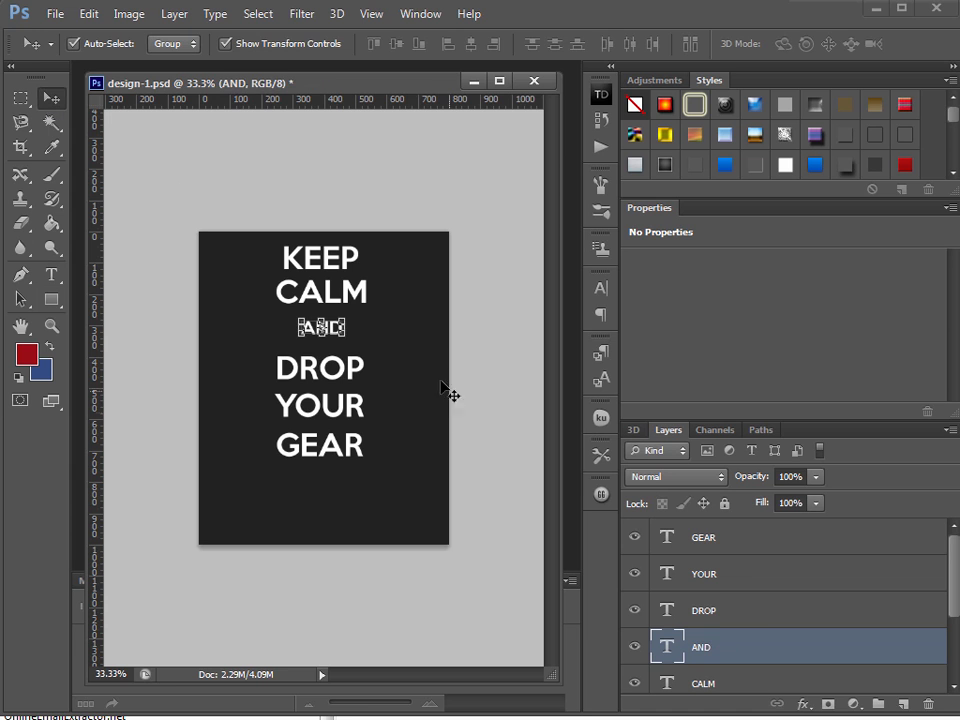
- Duplicate the AND line below GEAR and change the copy's text to ( I'M A PILOT )
left_click_drag(388, 320, 388, 486)
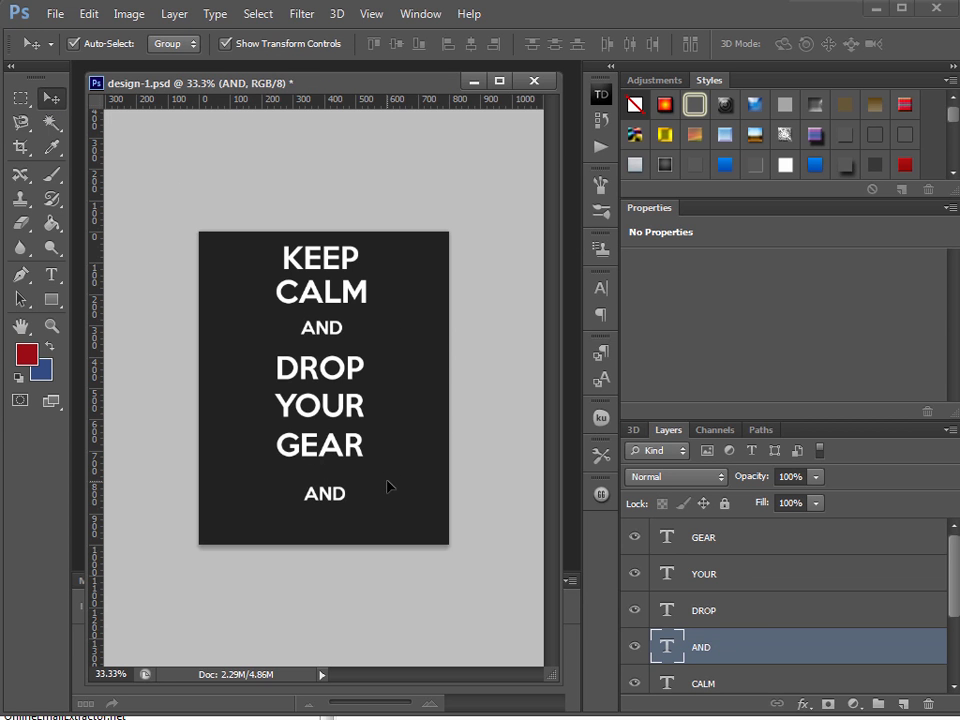
left_click(52, 275)
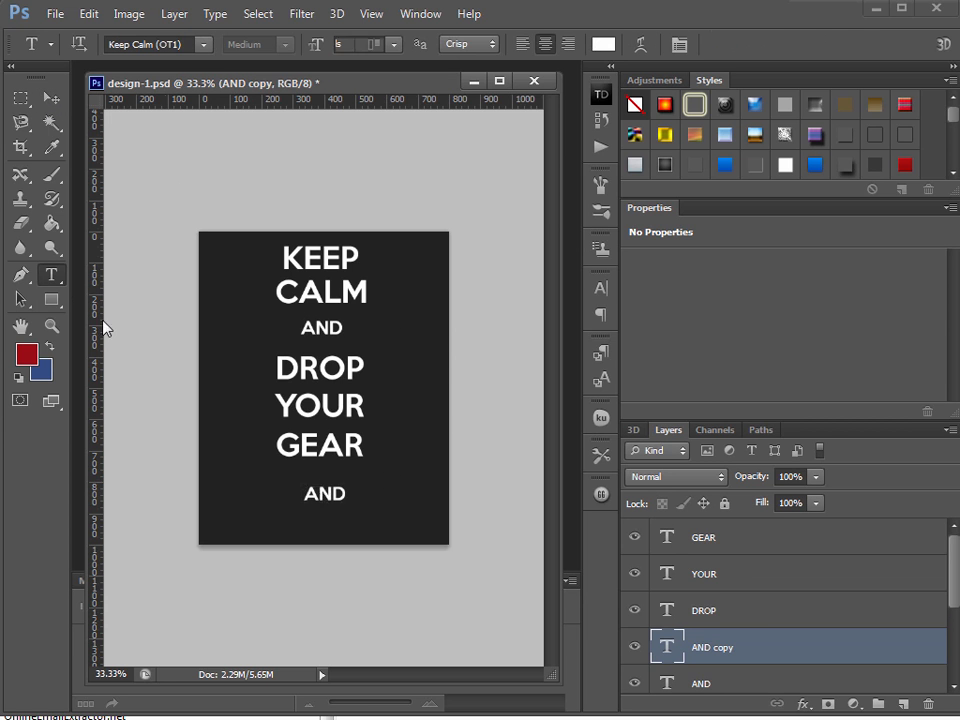
double_click(321, 491)
key("BackSpace")
type("(I'm a")
key("BackSpace")
key("BackSpace")
key("BackSpace")
key("BackSpace")
key("BackSpace")
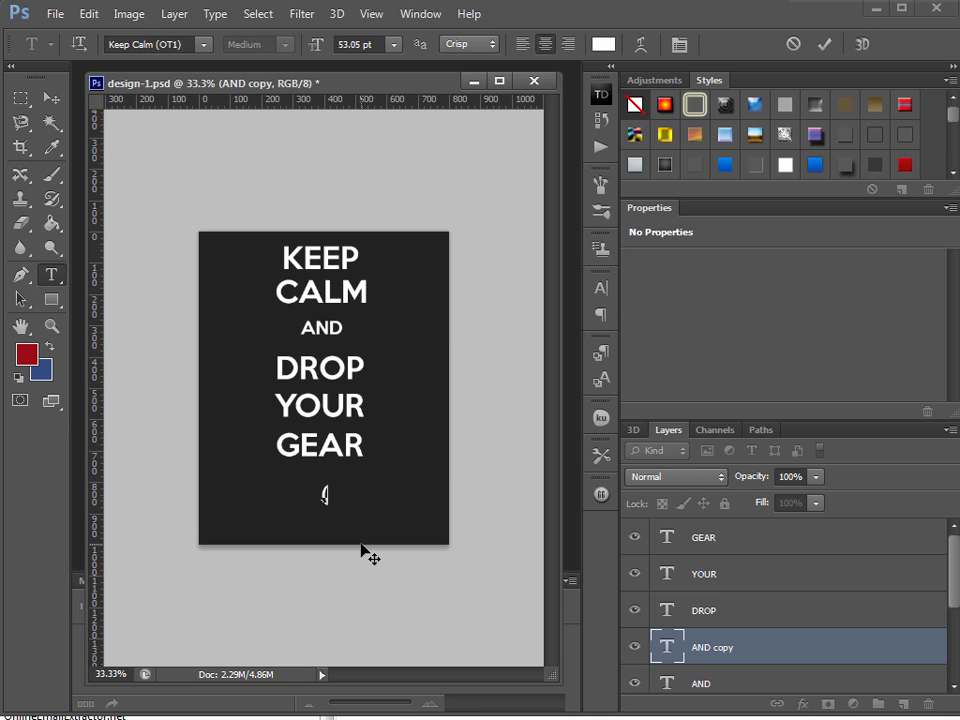
type("I'm a pi")
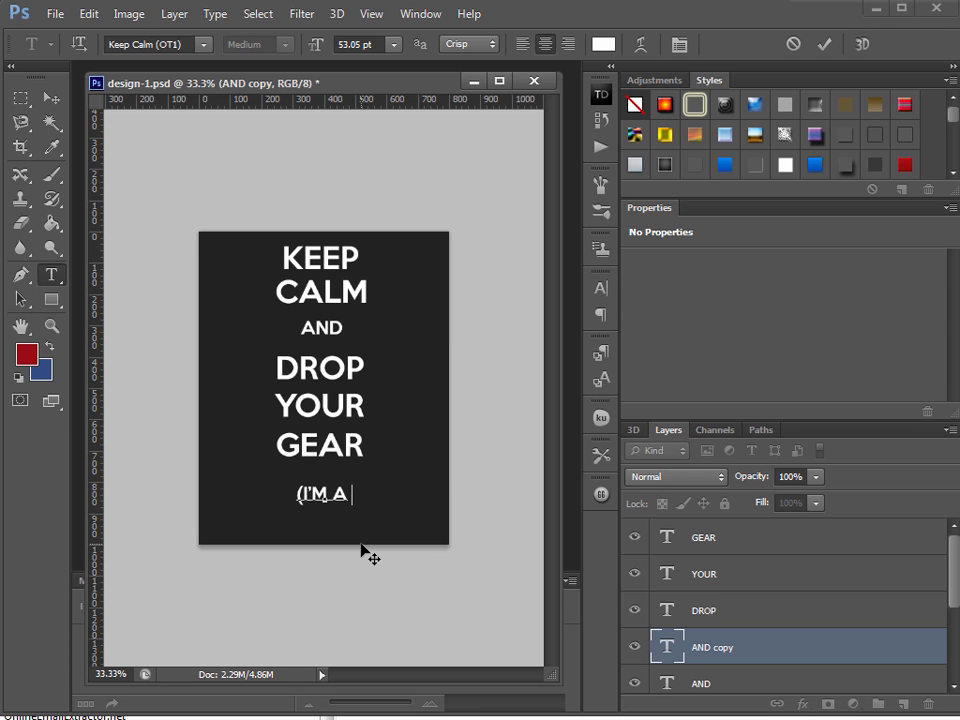
type("lot")
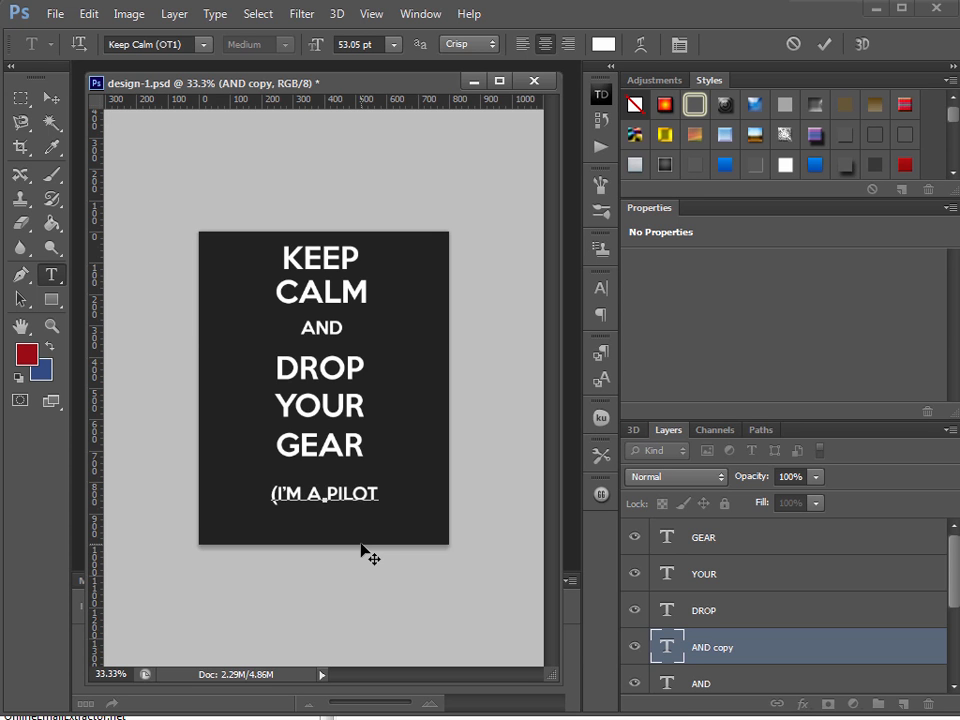
type(")")
key("Left")
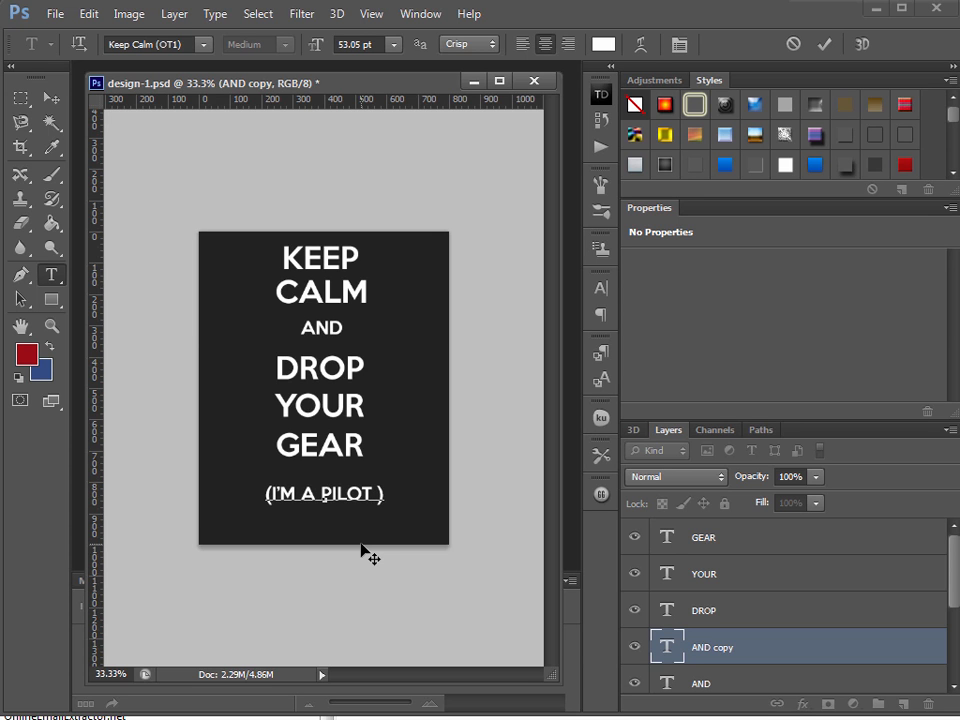
key("BackSpace")
key("Left")
left_click(57, 97)
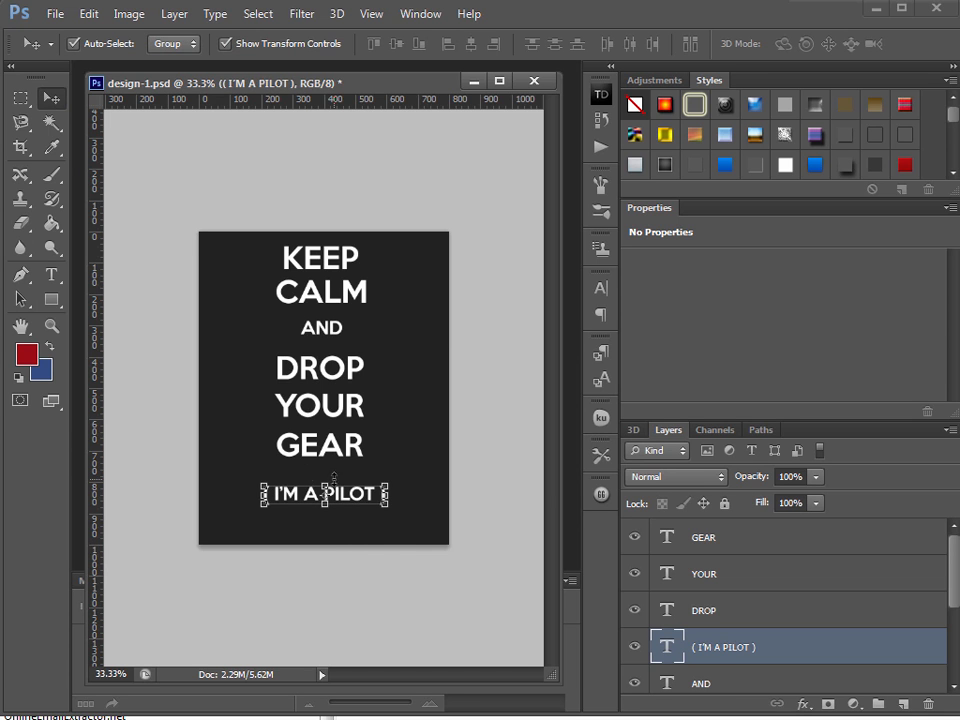
- Tighten the vertical spacing by moving the AND, DROP, YOUR, GEAR and ( I'M A PILOT ) lines up under CALM
left_click_drag(357, 502, 357, 484)
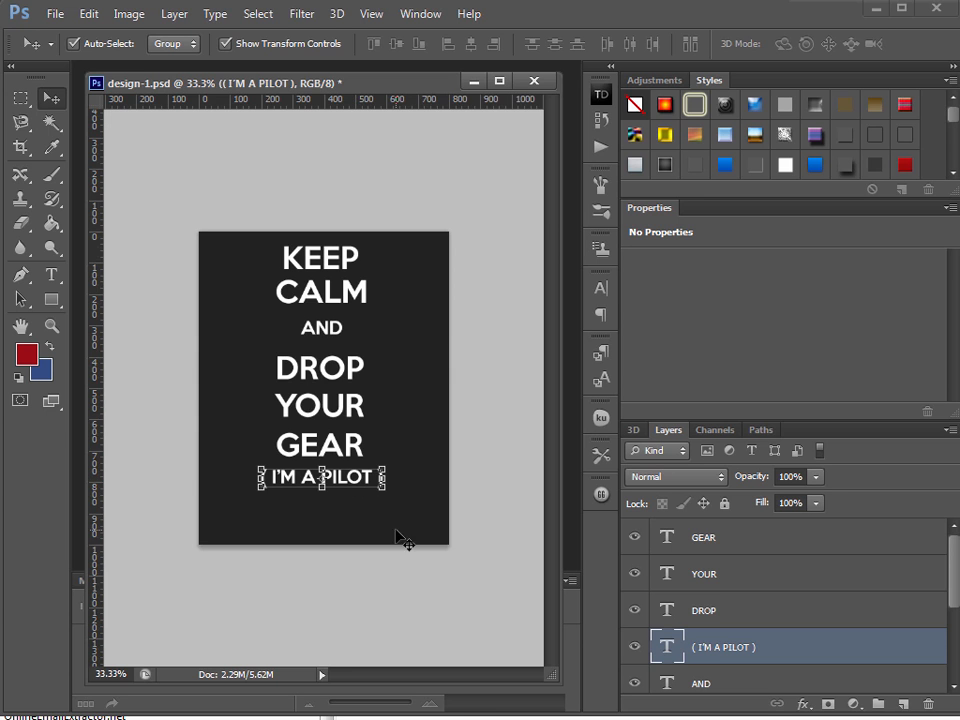
left_click_drag(330, 333, 333, 321)
left_click_drag(355, 366, 356, 350)
left_click_drag(357, 407, 359, 381)
left_click_drag(356, 441, 360, 418)
left_click_drag(370, 481, 370, 445)
- Move the whole text stack to the lower part of the dark rectangle and save design-1.psd
left_click_drag(400, 511, 344, 333)
left_click(440, 300)
key("ctrl+s")
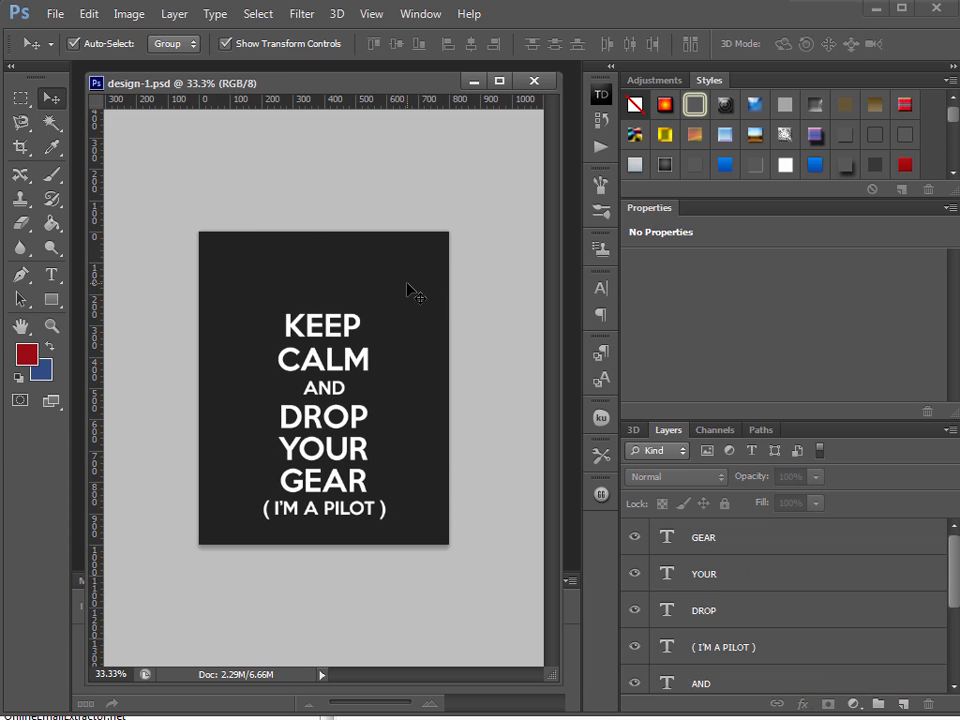
- View the design at 100% and inspect the lettering
left_click(92, 674)
double_click(50, 328)
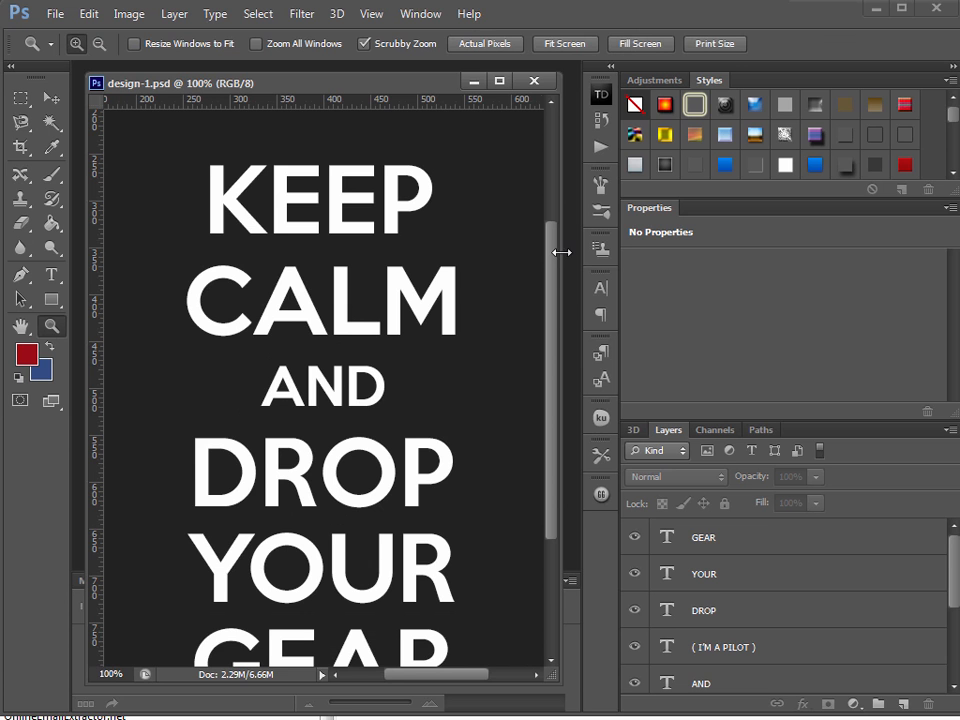
left_click_drag(553, 258, 570, 172)
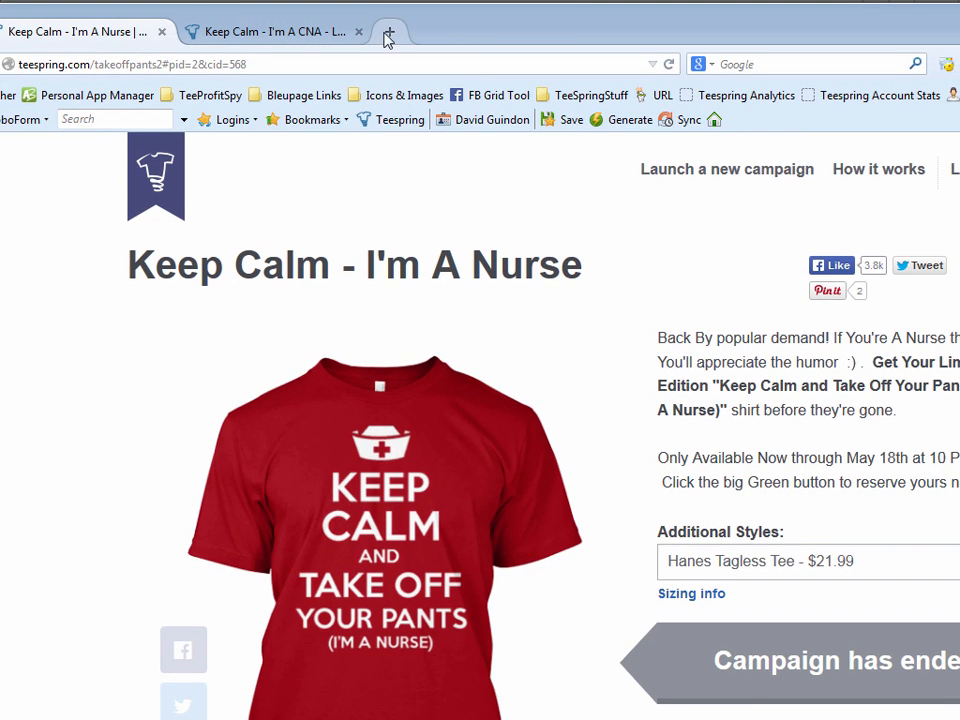
- Open Google in a new browser tab and search its images for keep calm crown
left_click(389, 33)
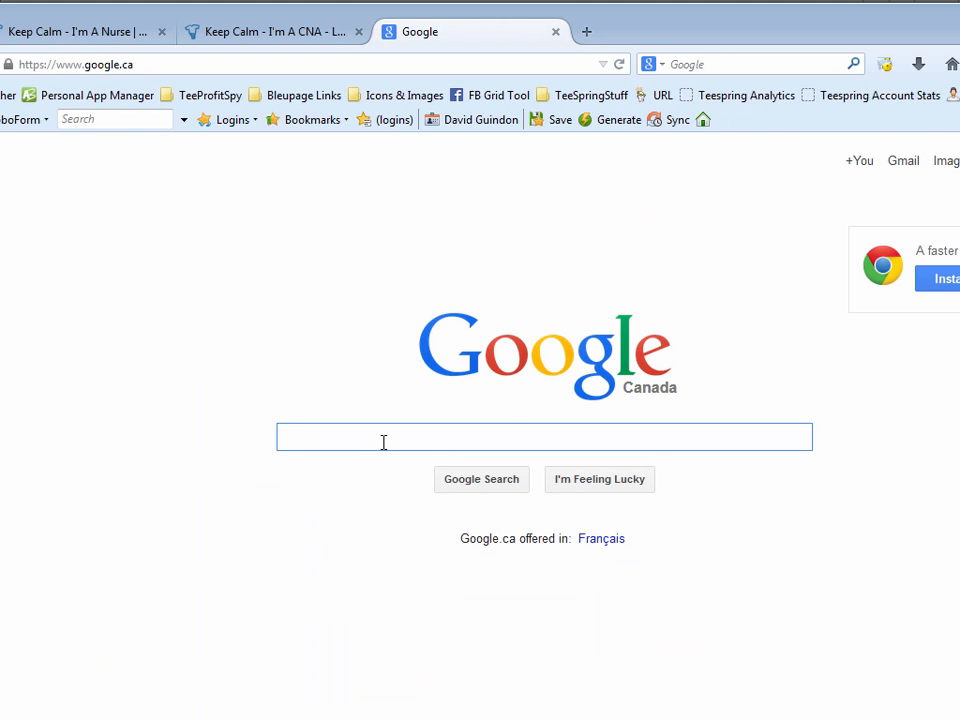
type("klep")
key("BackSpace")
key("BackSpace")
key("BackSpace")
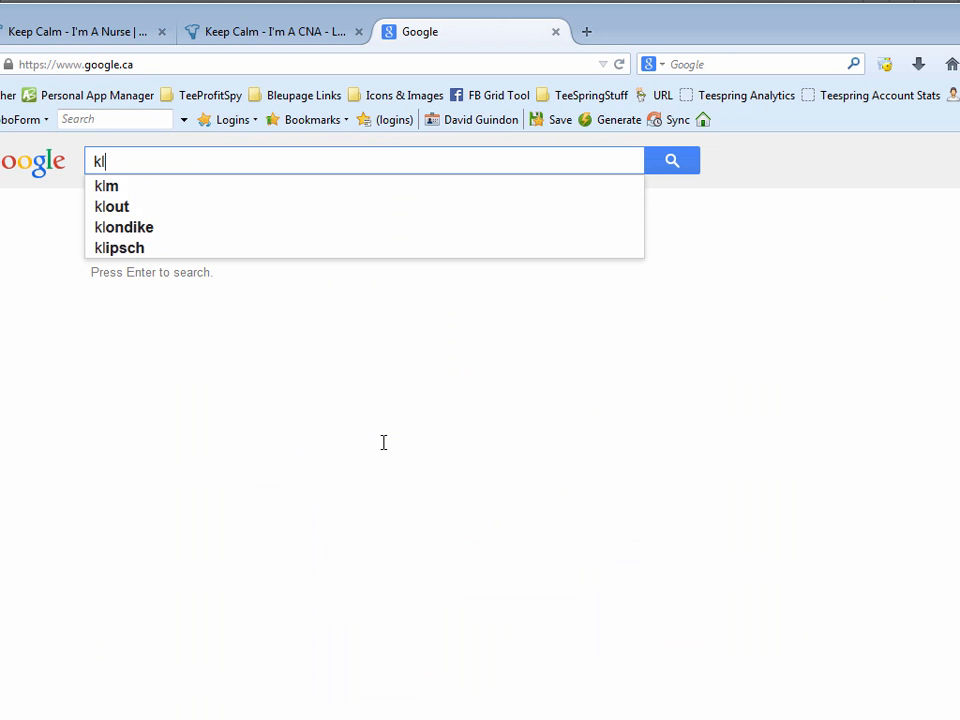
type("eep ca")
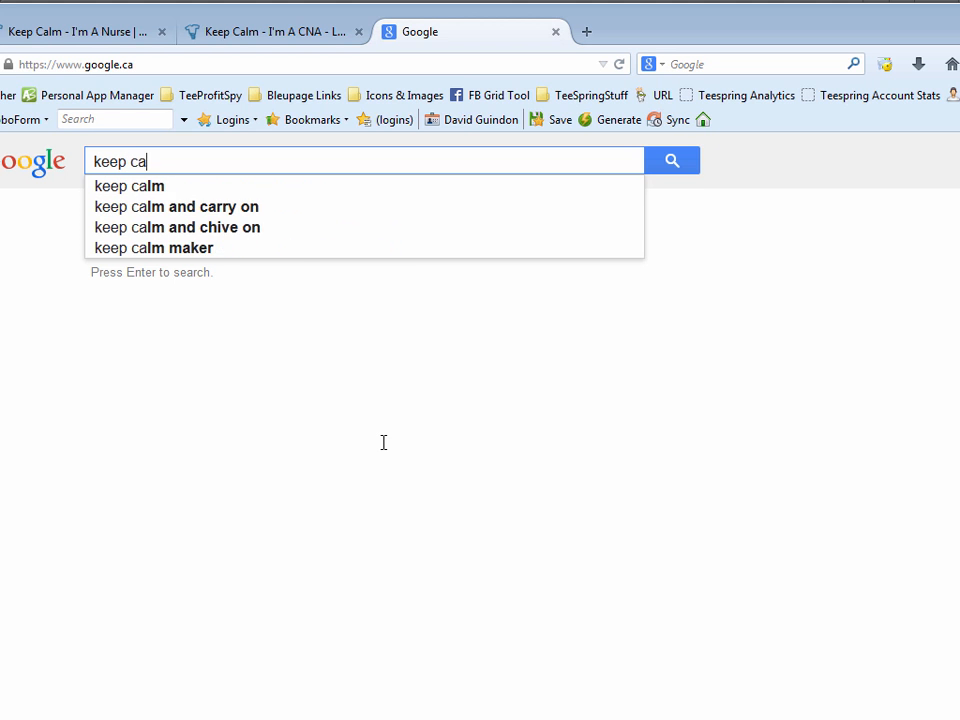
type("lm crown")
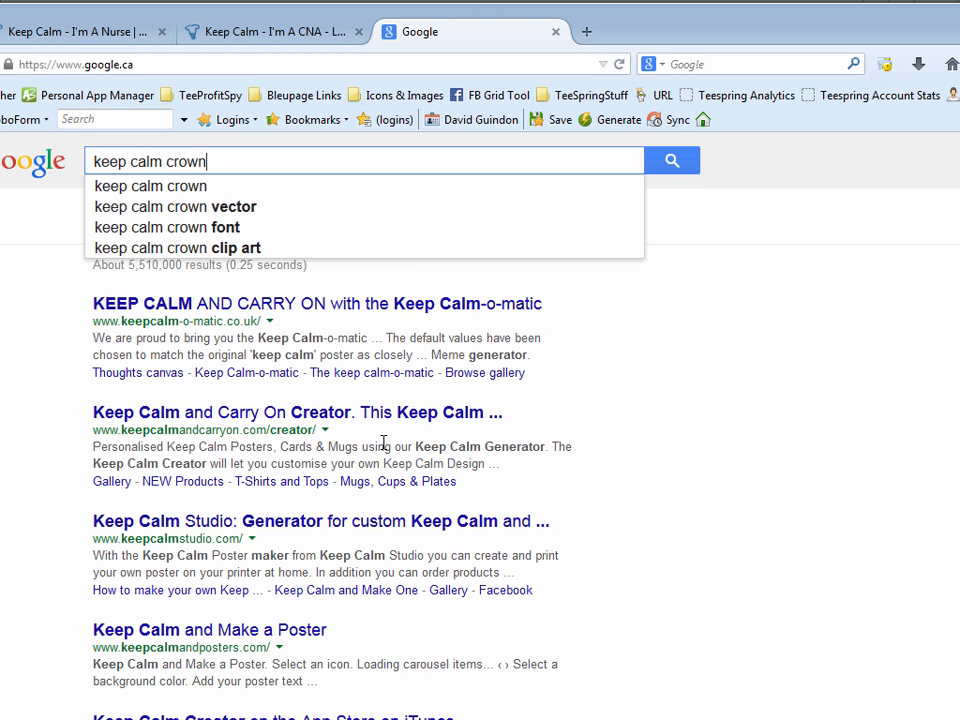
key("Return")
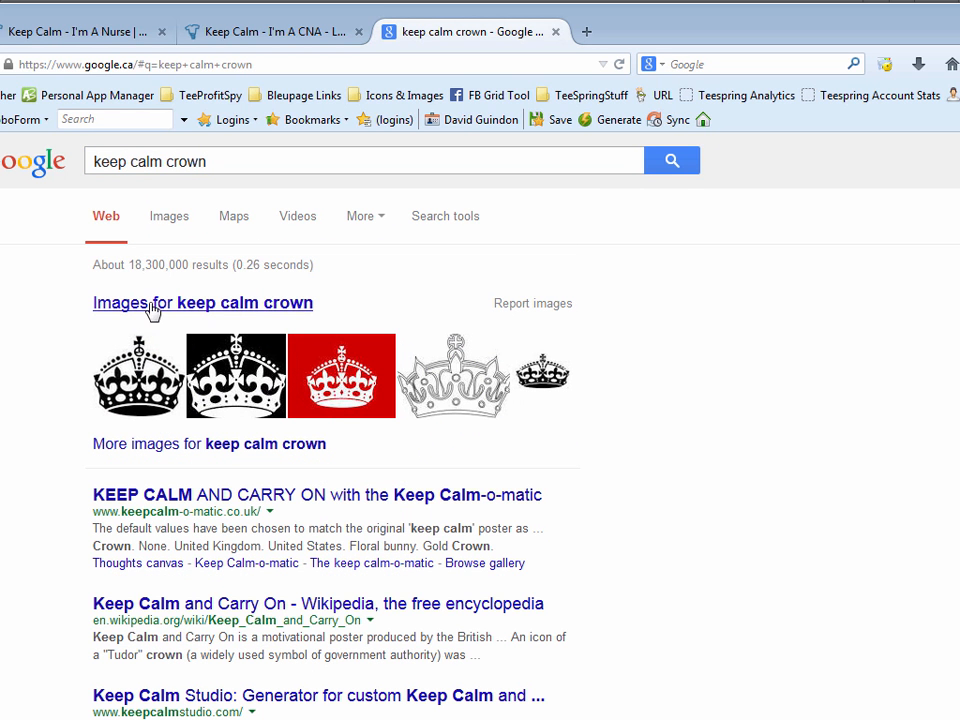
left_click(160, 224)
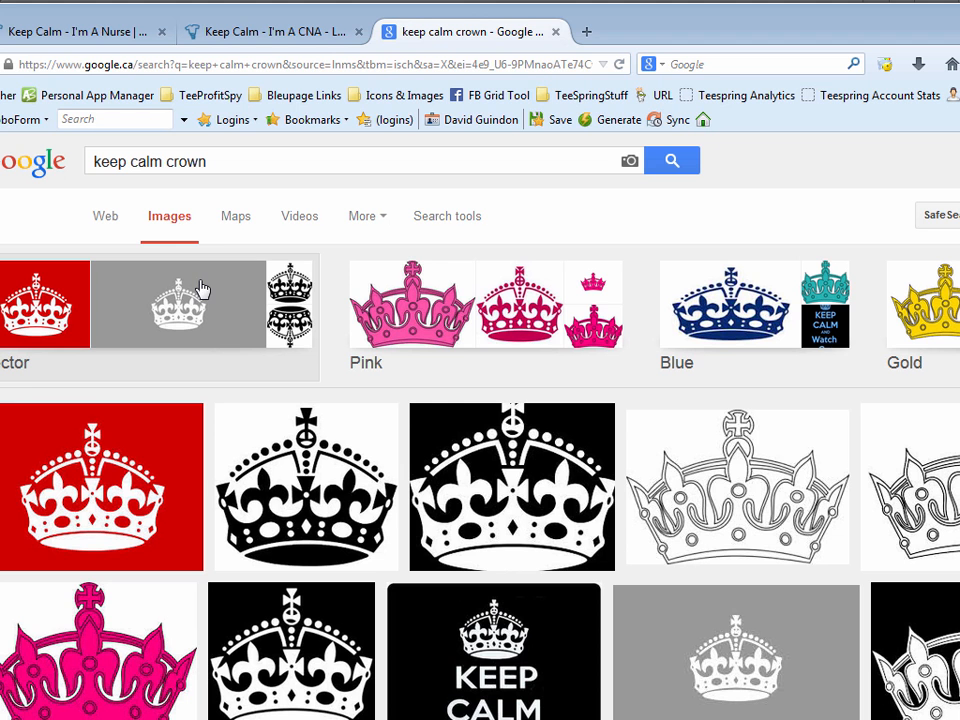
- Open the preview of the solid black crown on a transparent background and save it as crown.png in the Pilots folder
left_click(305, 520)
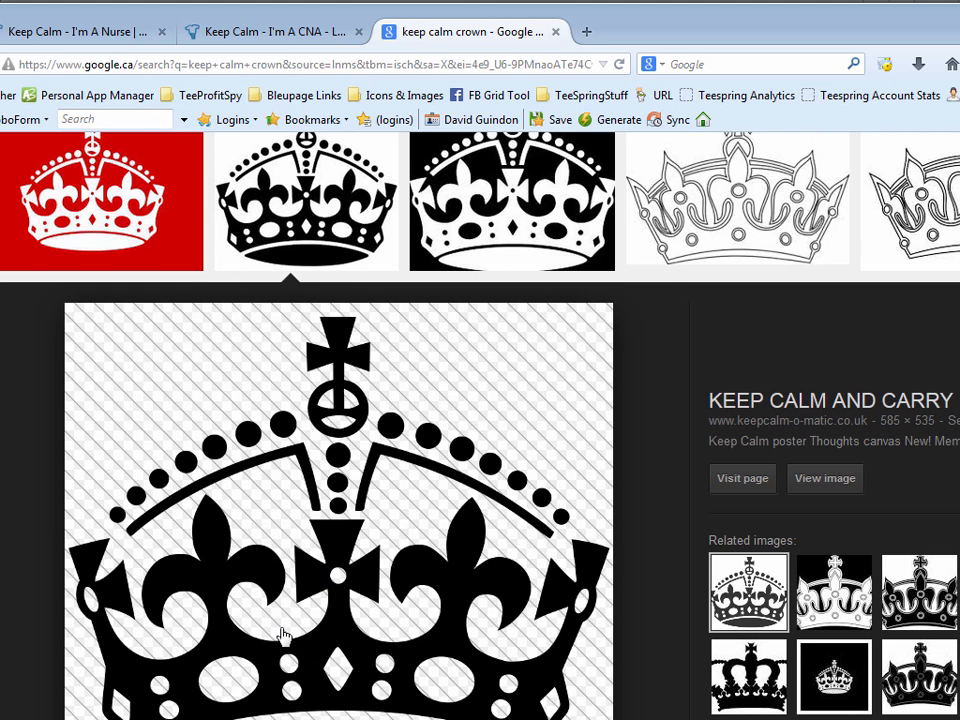
scroll(282, 634, "down", 3)
right_click(339, 416)
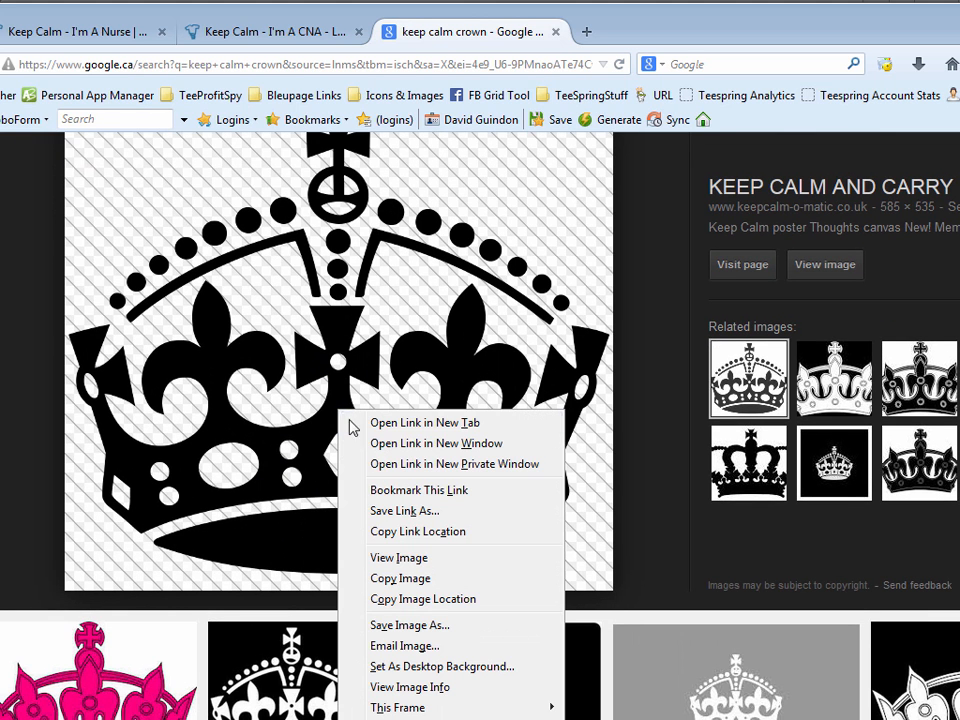
left_click(390, 625)
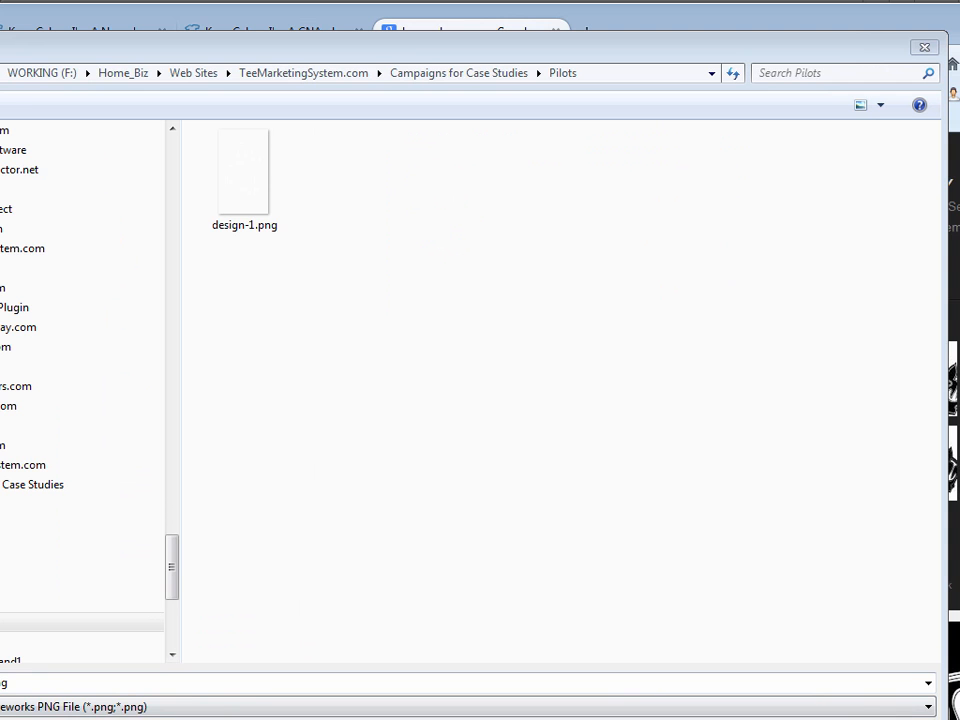
left_click(797, 645)
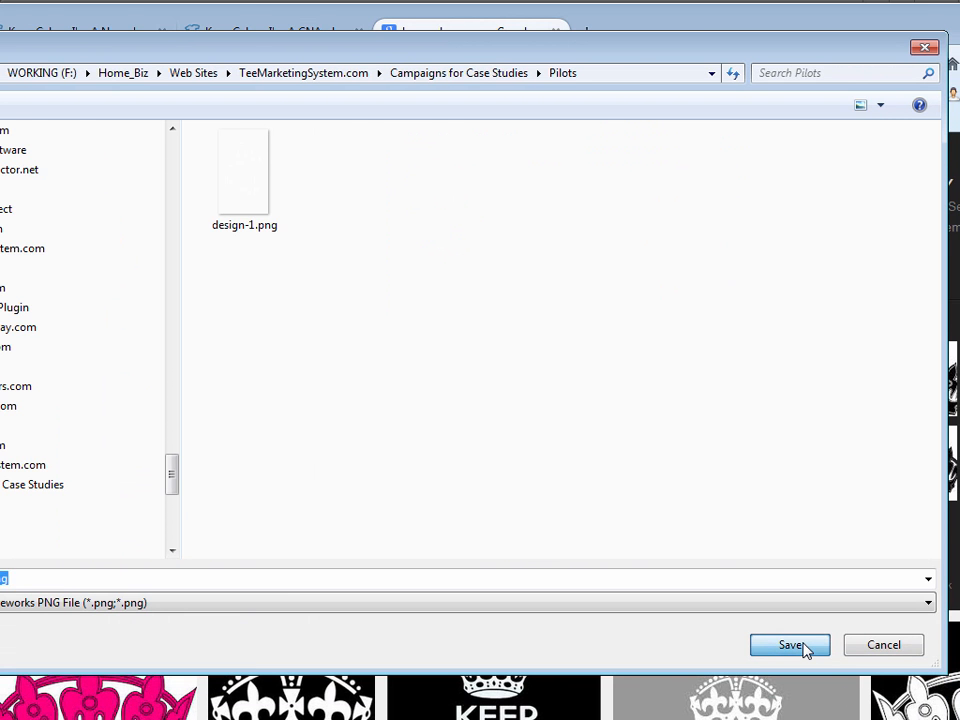
- Switch to Photoshop and open crown.png from the Pilots folder
key("alt+Tab")
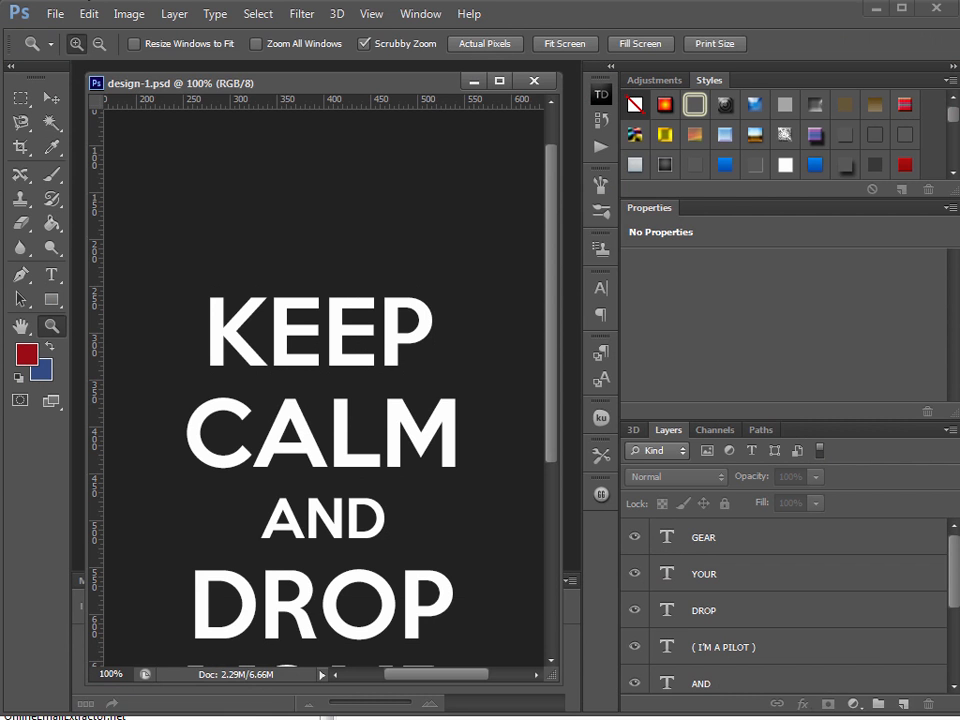
left_click(55, 14)
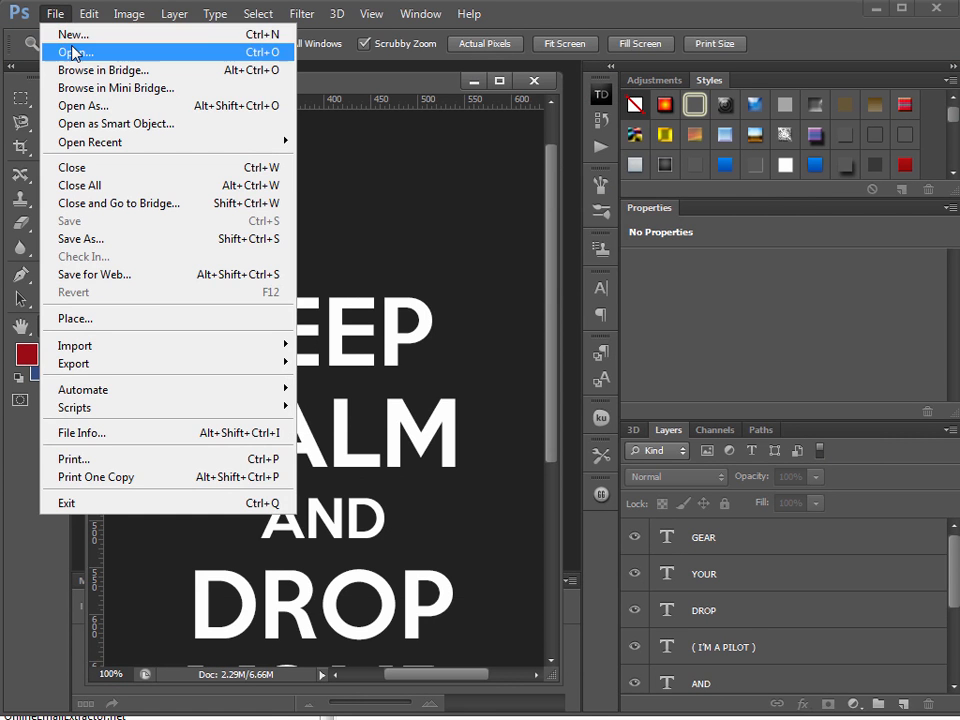
left_click(73, 52)
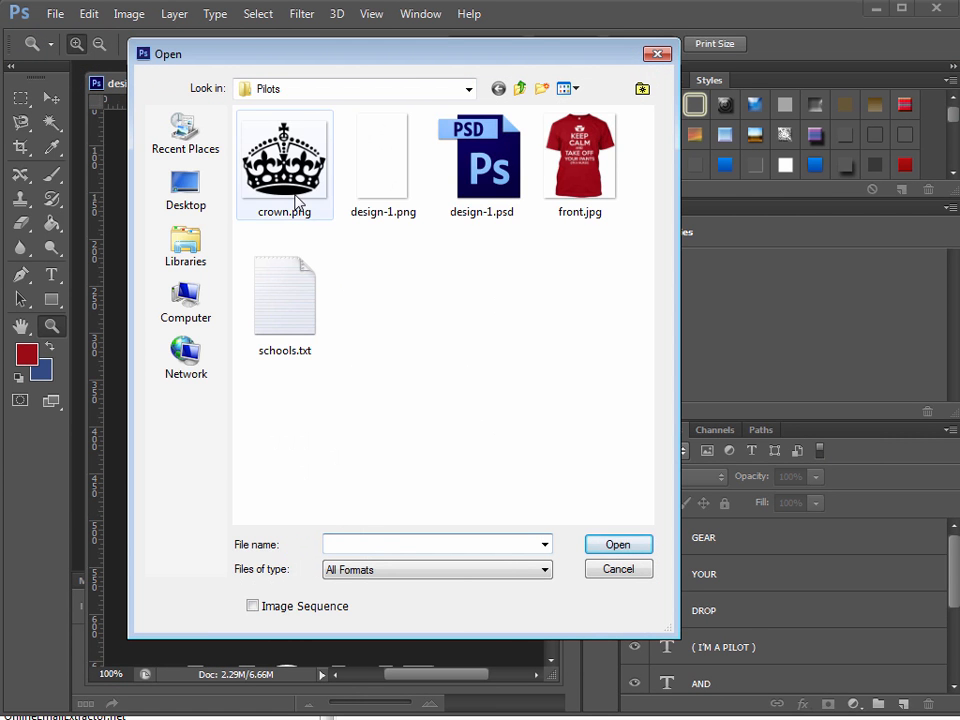
left_click(297, 200)
left_click(615, 548)
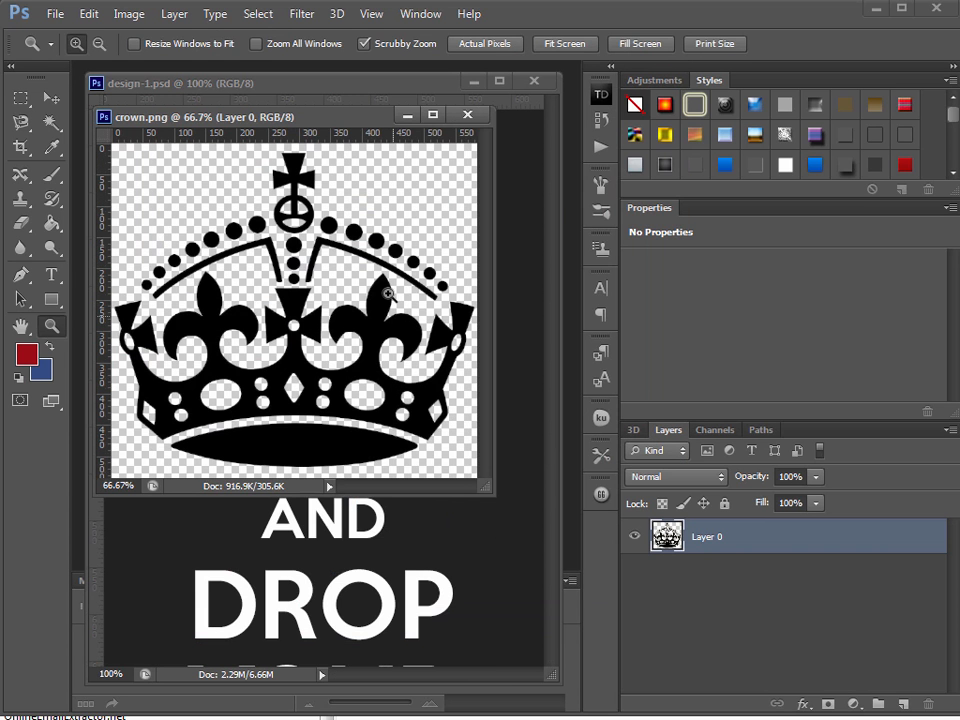
- Place the crown.png window beside the design and copy its black crown into design-1.psd with the Move tool
left_click_drag(381, 189, 780, 157)
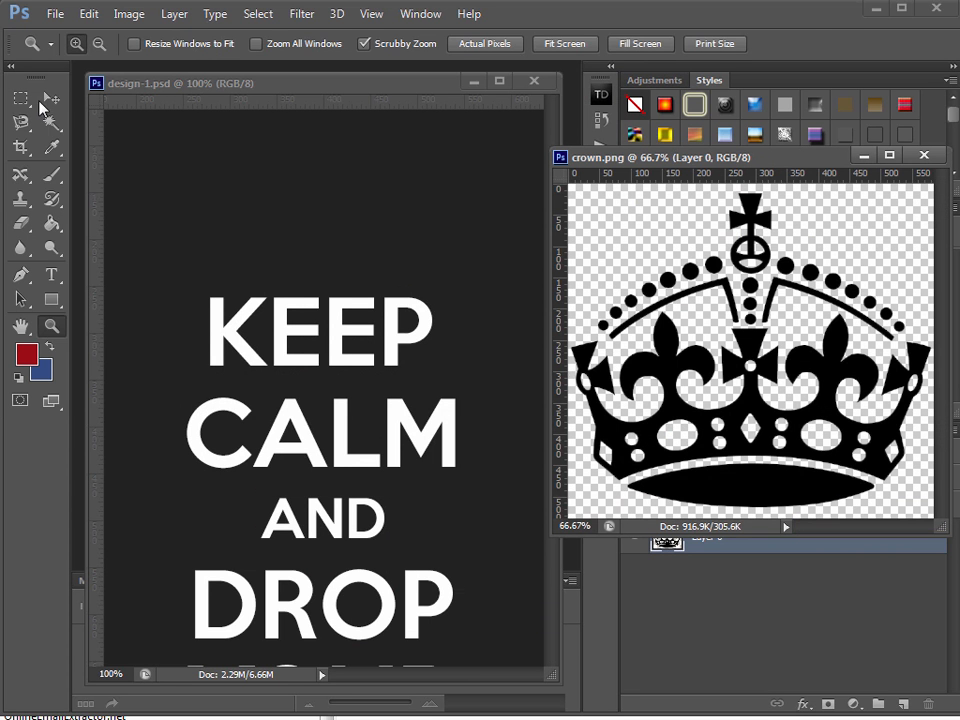
left_click(50, 97)
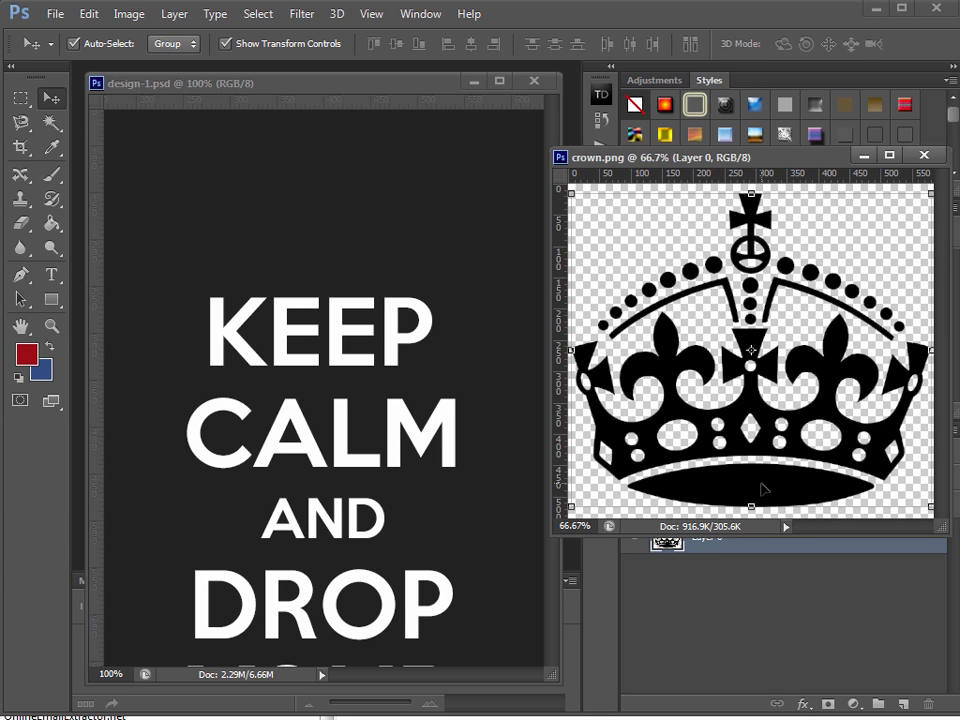
left_click_drag(764, 490, 299, 433)
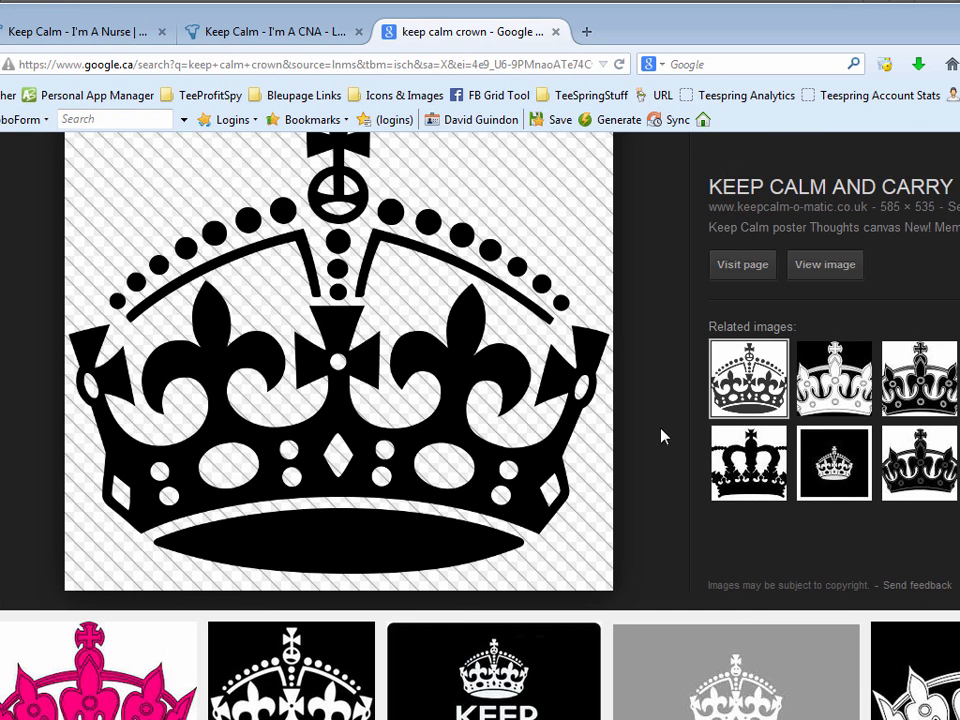
- Back in the browser, preview the white British Crown by Rones on red and save that image to the Pilots folder
scroll(660, 436, "up", 5)
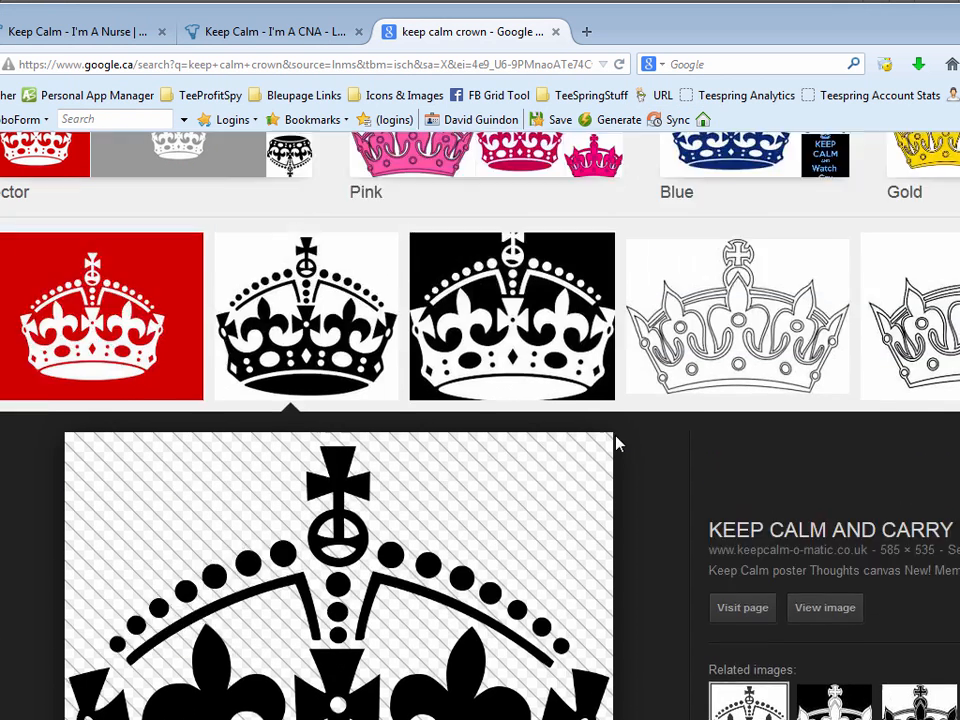
left_click(305, 400)
left_click(105, 392)
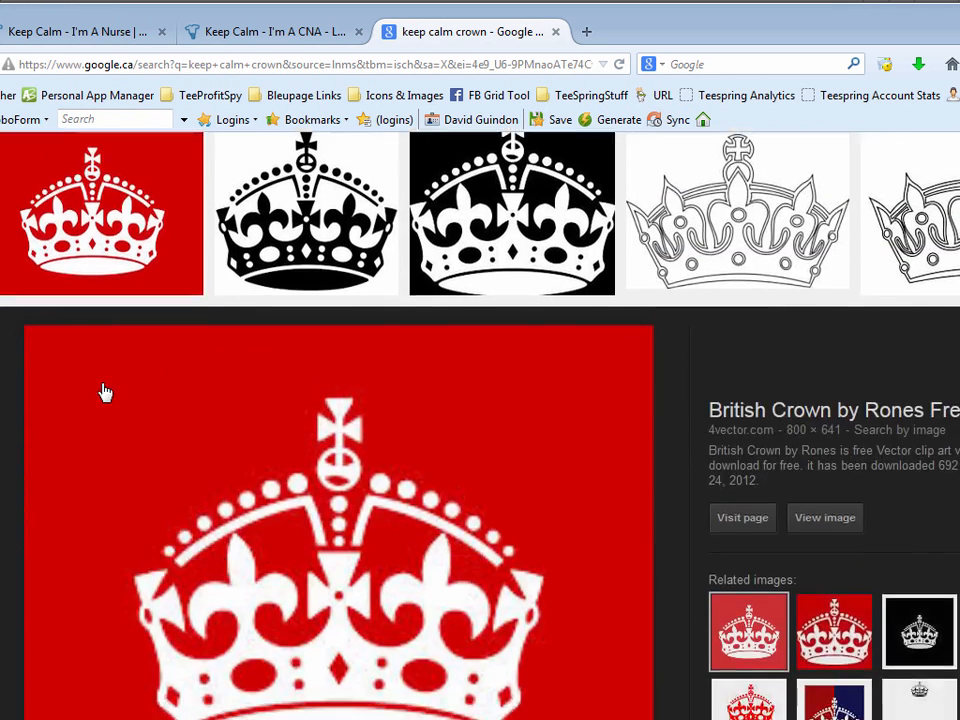
scroll(482, 536, "down", 4)
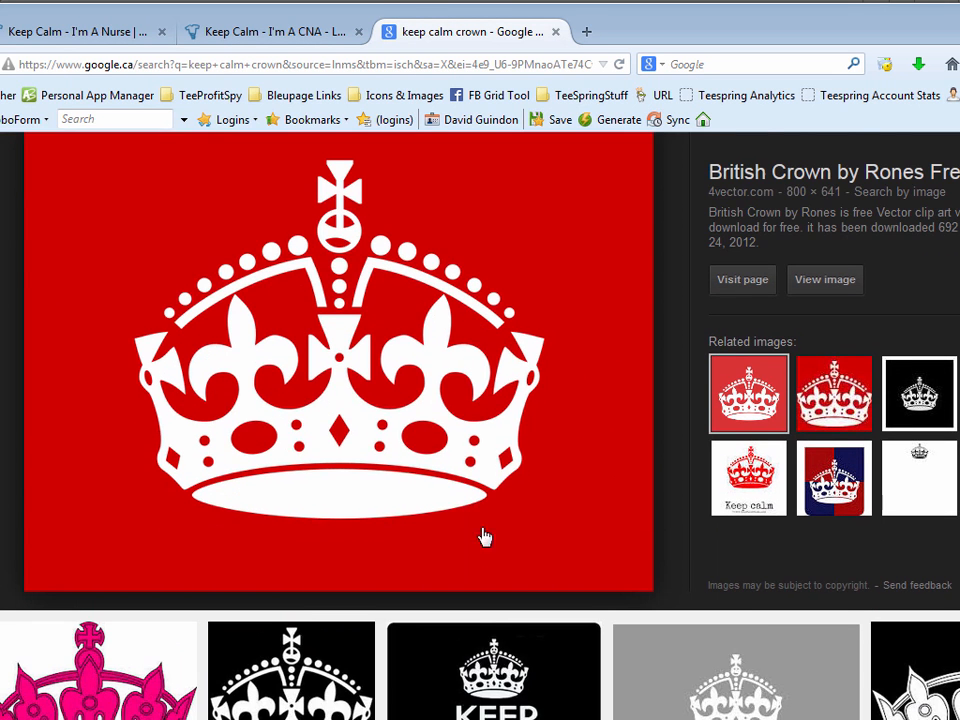
right_click(302, 347)
left_click(396, 561)
left_click(814, 646)
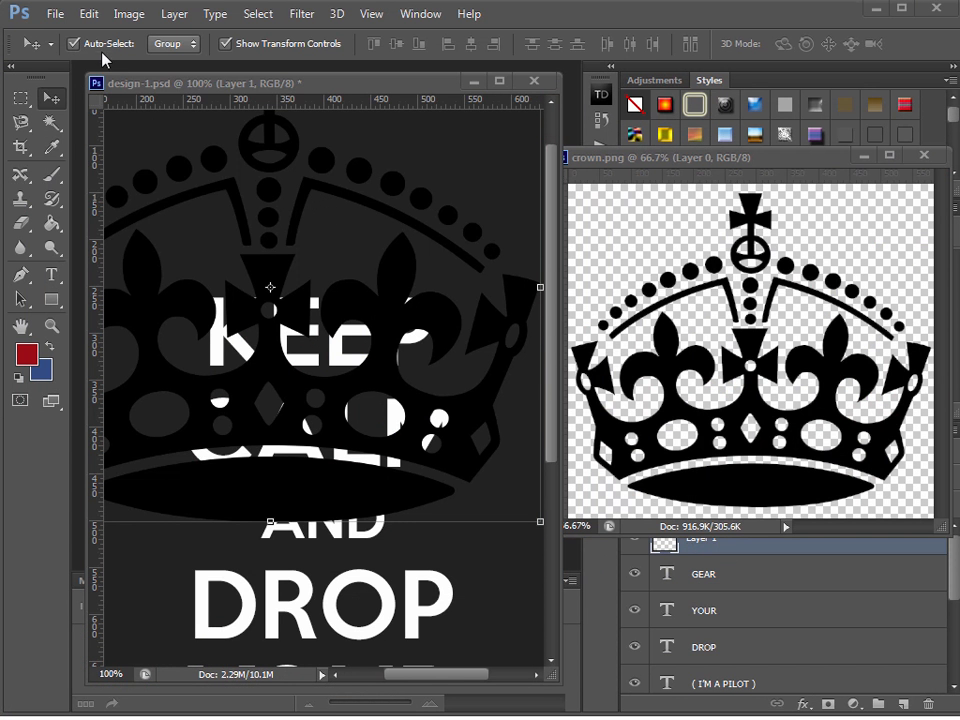
- Open the saved free-vector-british-crown-by-rones PNG in Photoshop
left_click(55, 14)
left_click(62, 62)
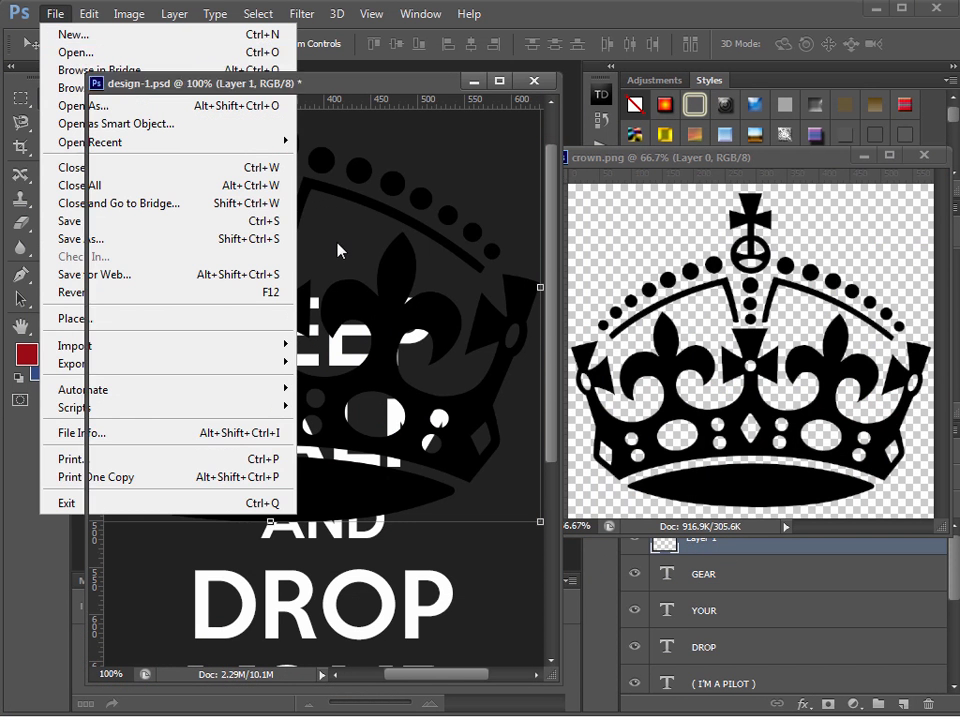
left_click(573, 185)
double_click(573, 185)
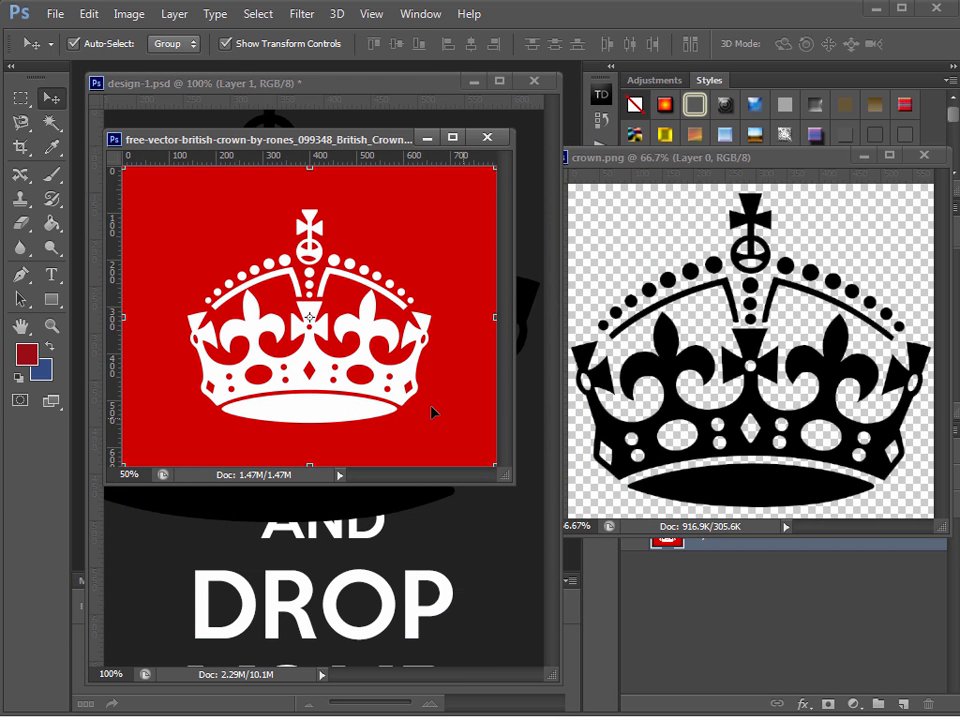
left_click_drag(499, 484, 591, 547)
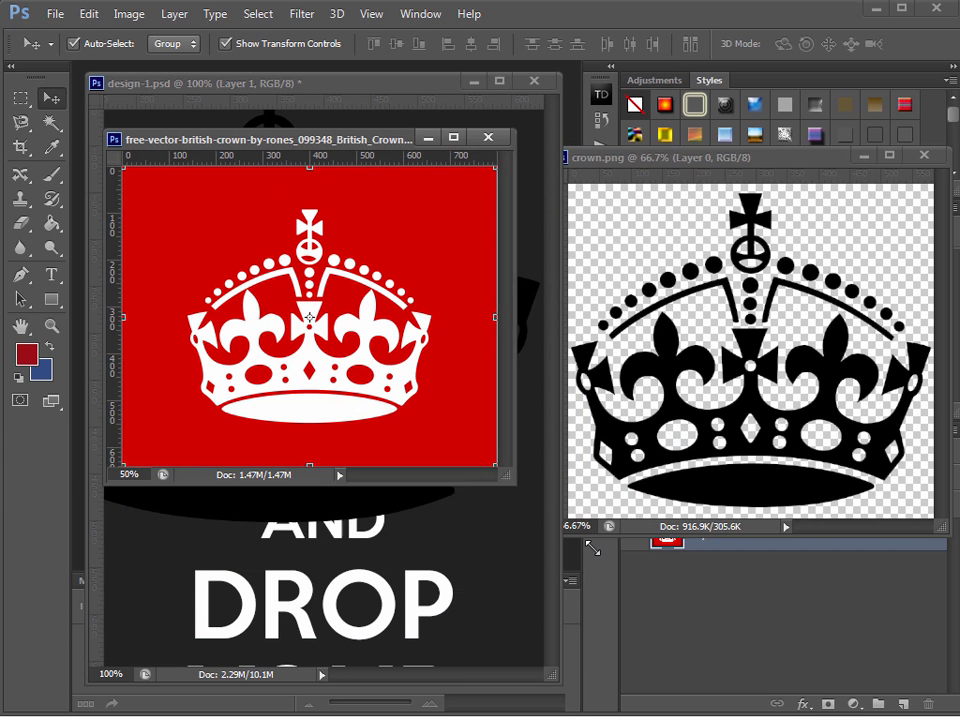
left_click_drag(469, 137, 770, 126)
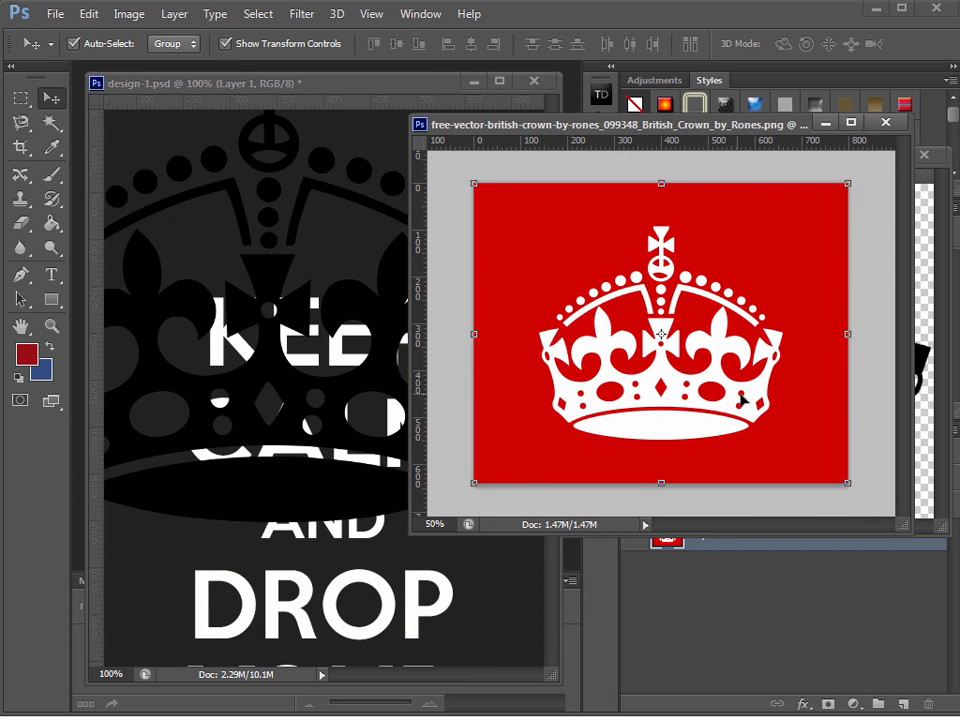
left_click_drag(736, 397, 413, 355)
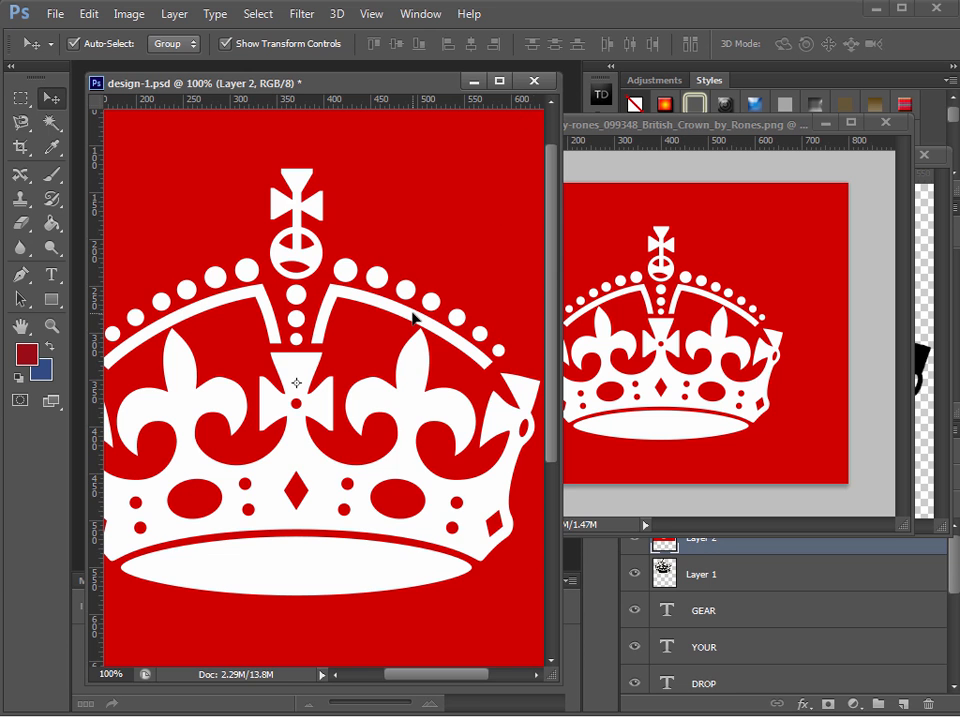
key("Delete")
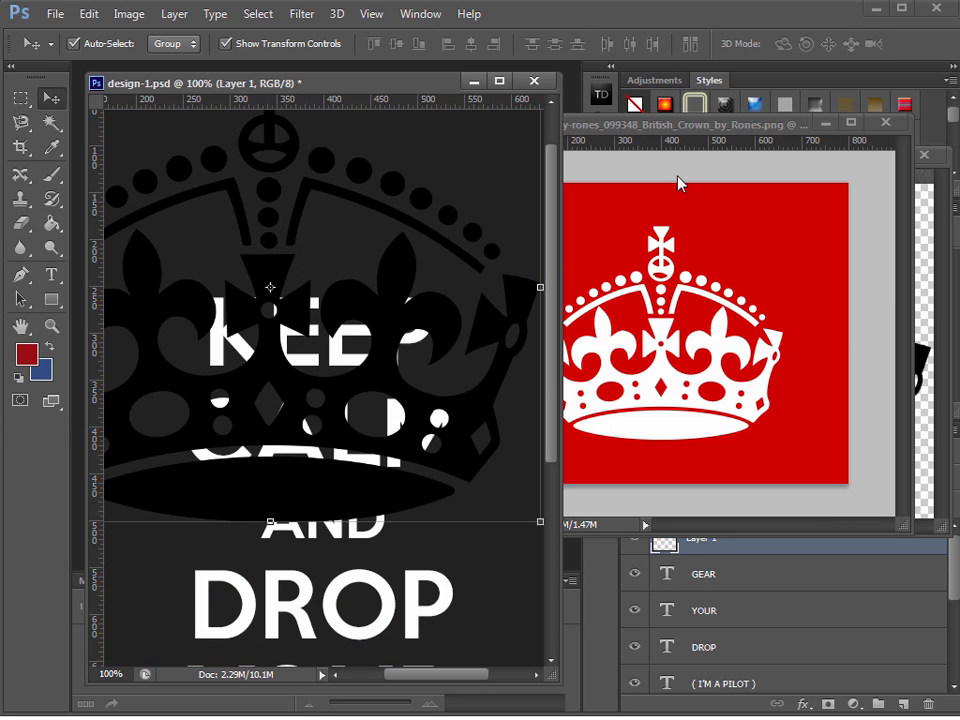
- Close crown.png and place the British crown window over the upper part of the design
left_click_drag(783, 124, 600, 151)
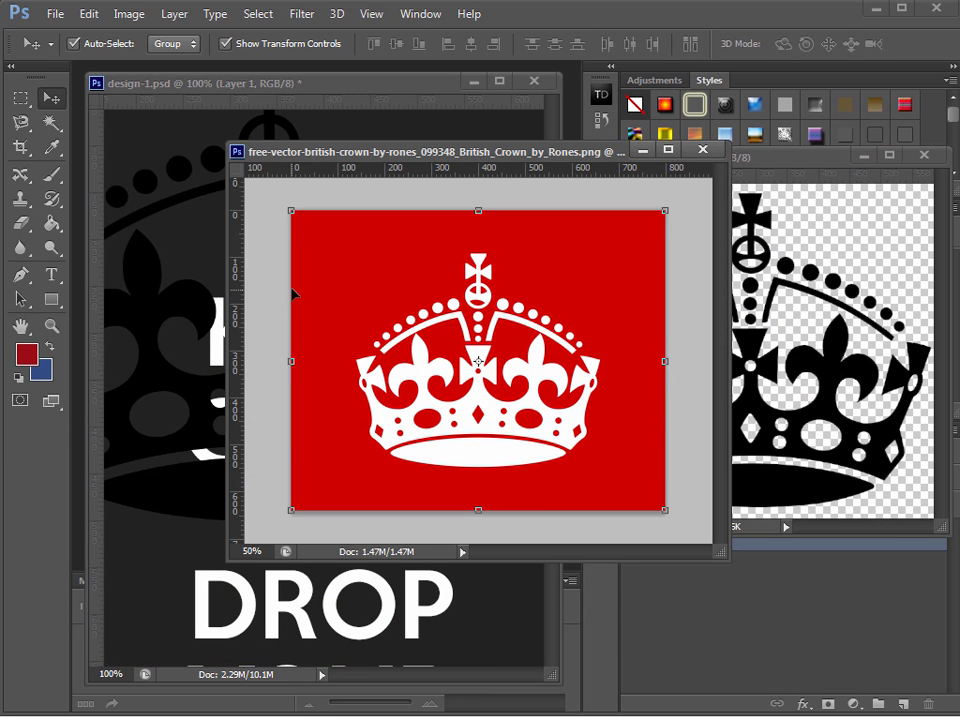
left_click_drag(492, 152, 362, 138)
left_click(924, 155)
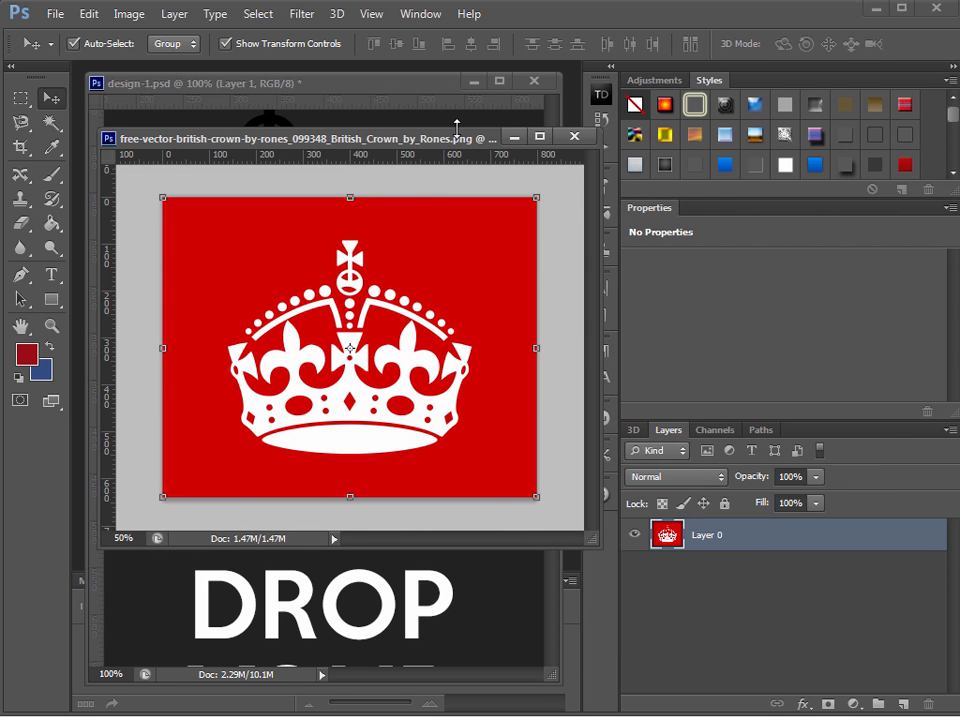
left_click_drag(445, 134, 434, 123)
- Duplicate Layer 0 of the British crown image as Layer 0 copy within the same document
right_click(755, 546)
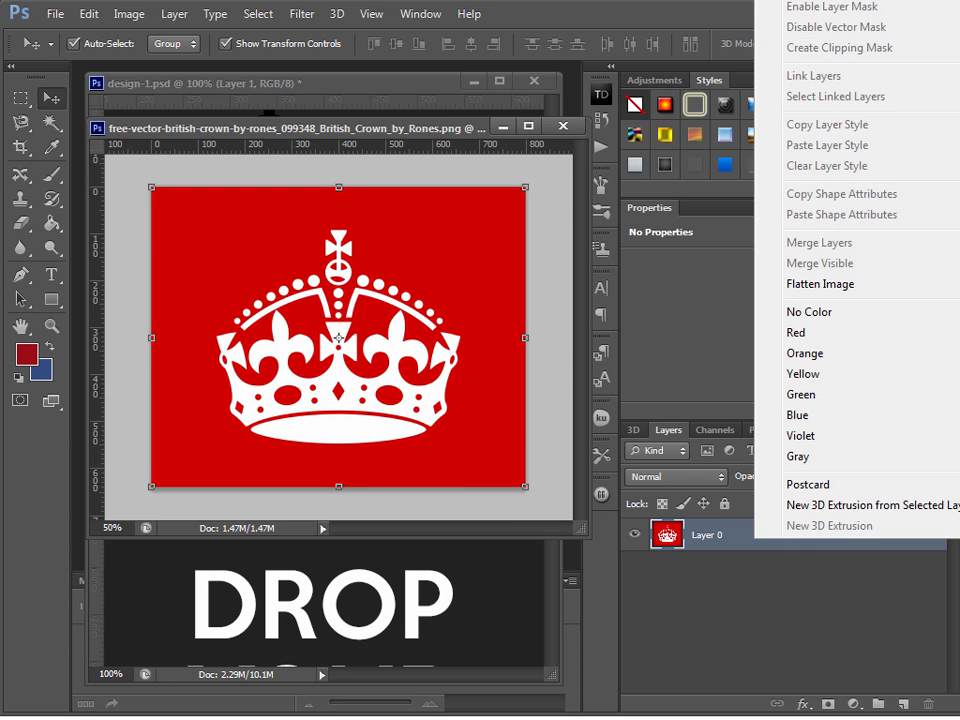
left_click(722, 22)
left_click_drag(722, 22, 730, 208)
right_click(779, 717)
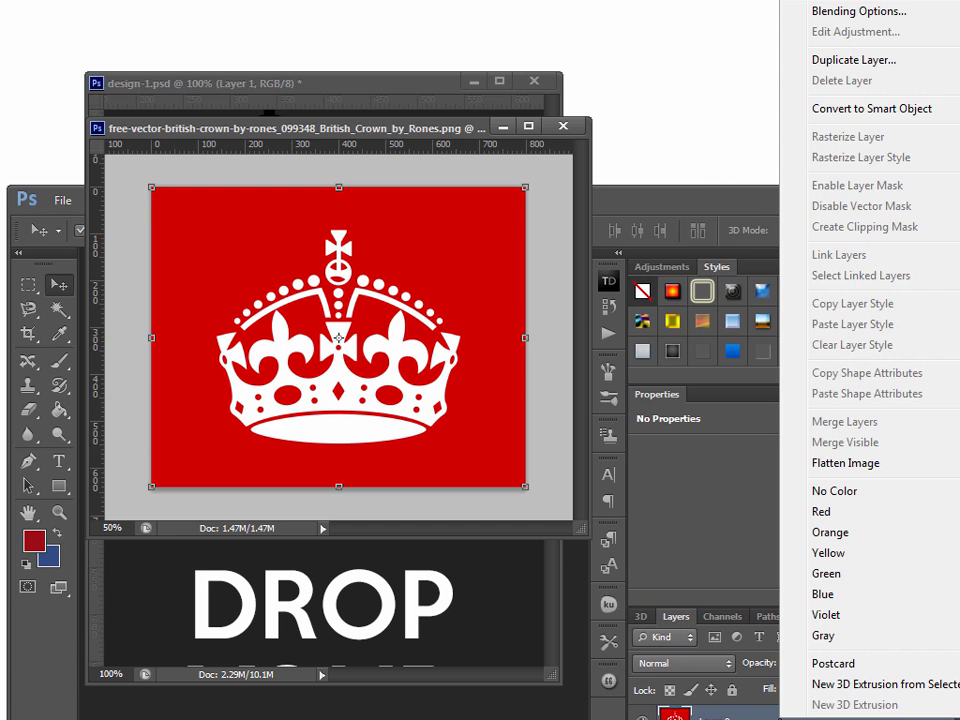
left_click(851, 60)
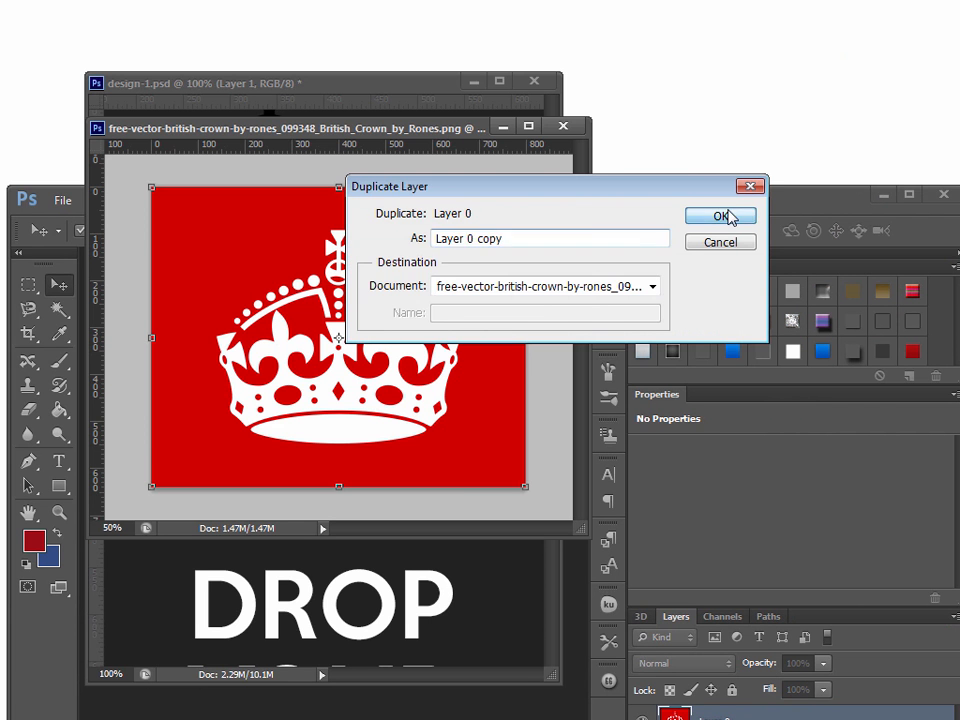
left_click(722, 216)
left_click_drag(747, 211, 768, 38)
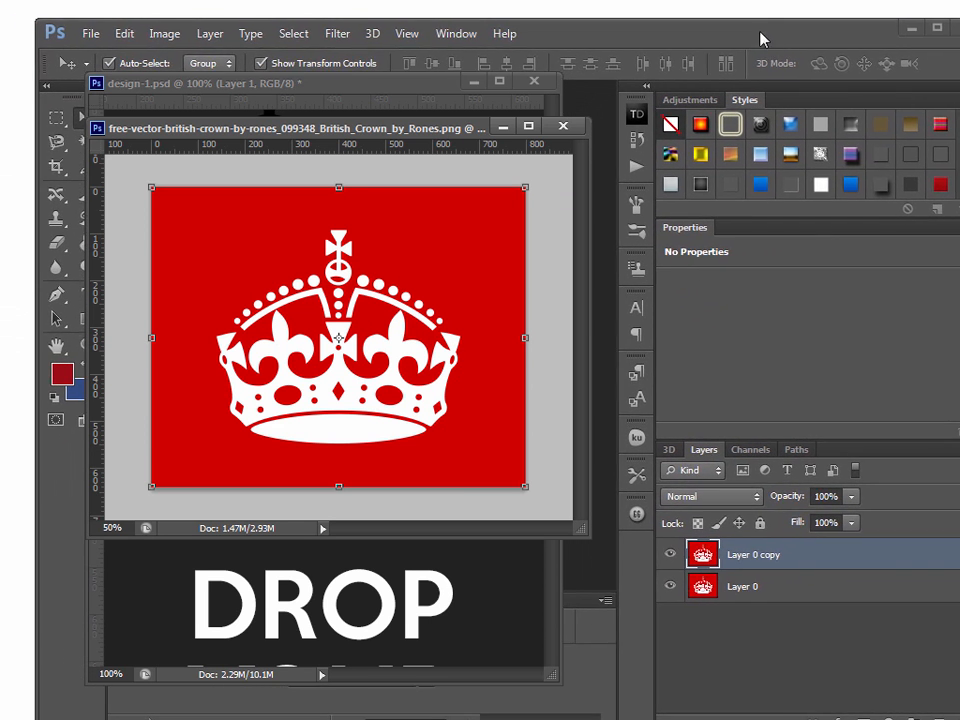
double_click(770, 44)
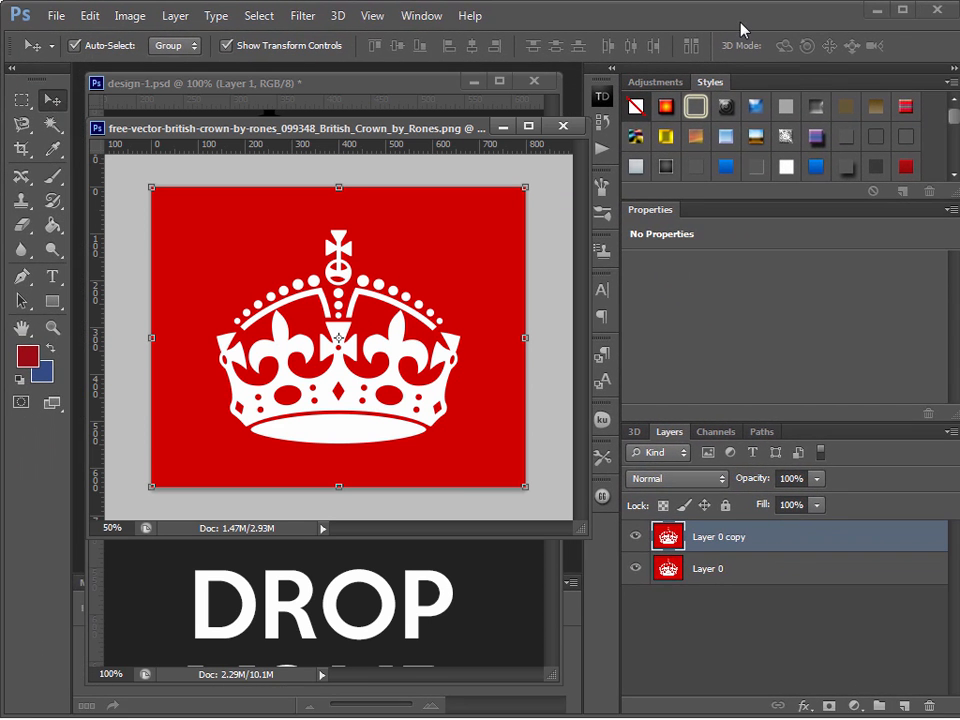
- Hide Layer 0, select the red background of Layer 0 copy with the Magic Wand Tool, and delete it
left_click(635, 568)
left_click(51, 124)
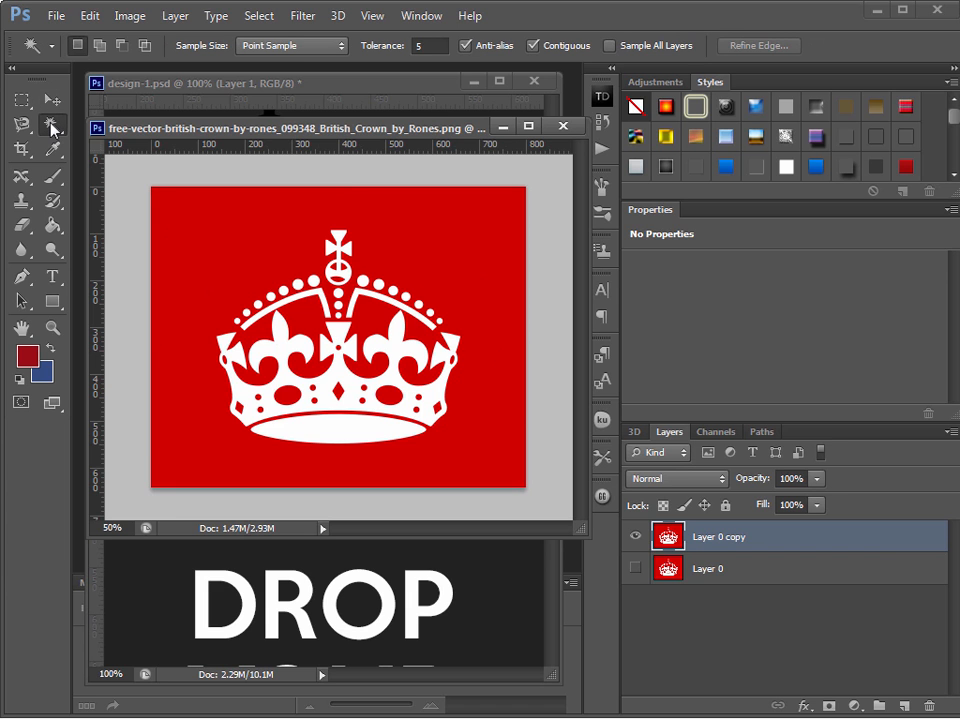
right_click(52, 127)
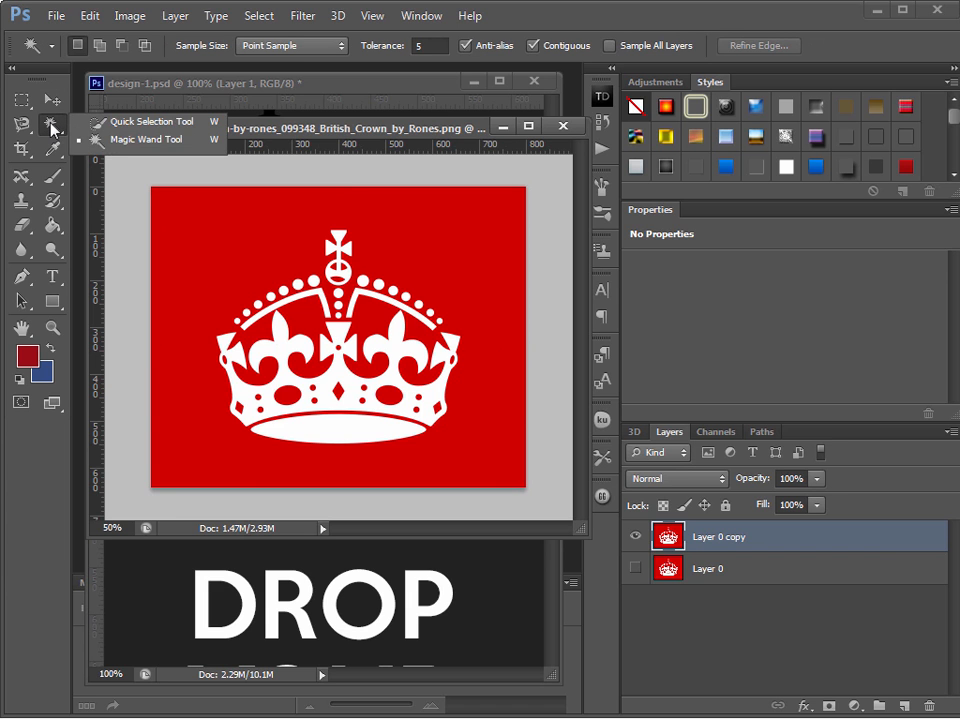
left_click(118, 144)
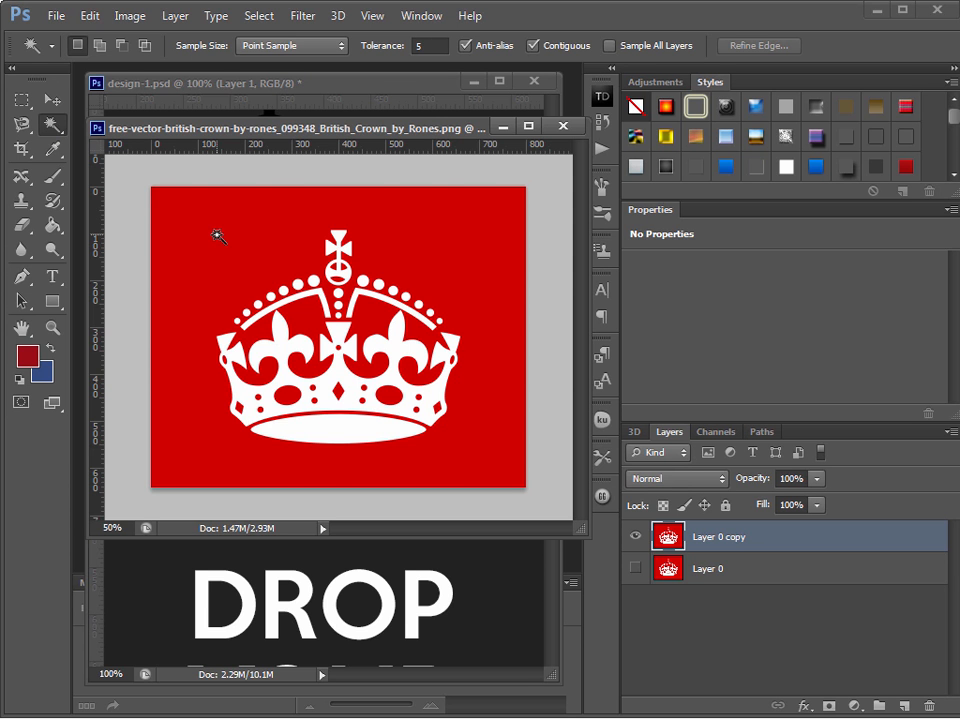
left_click(216, 233)
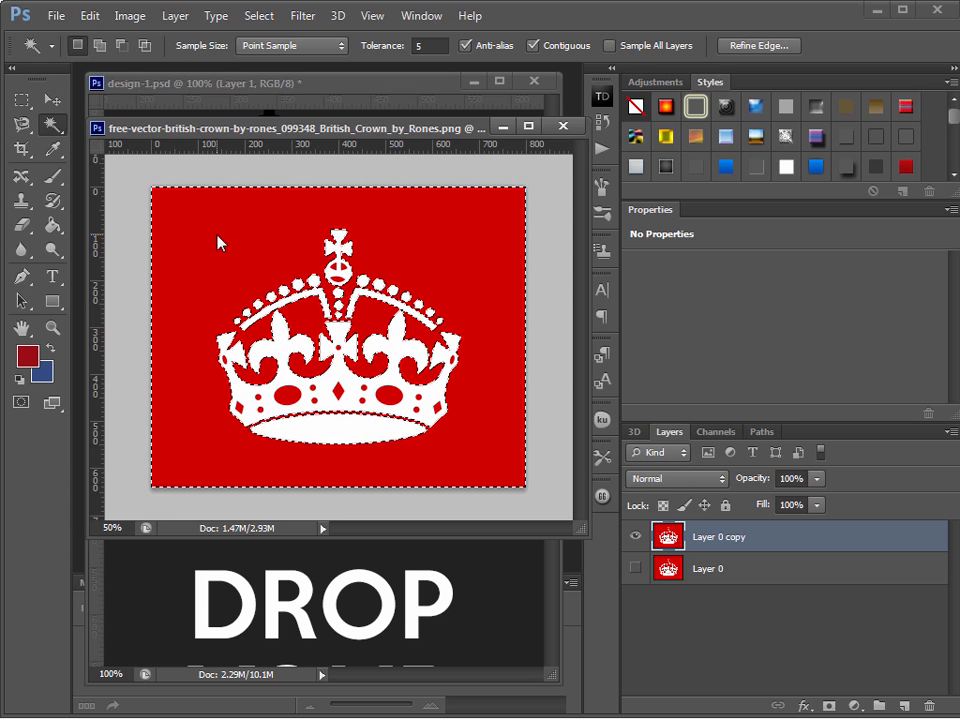
key("Delete")
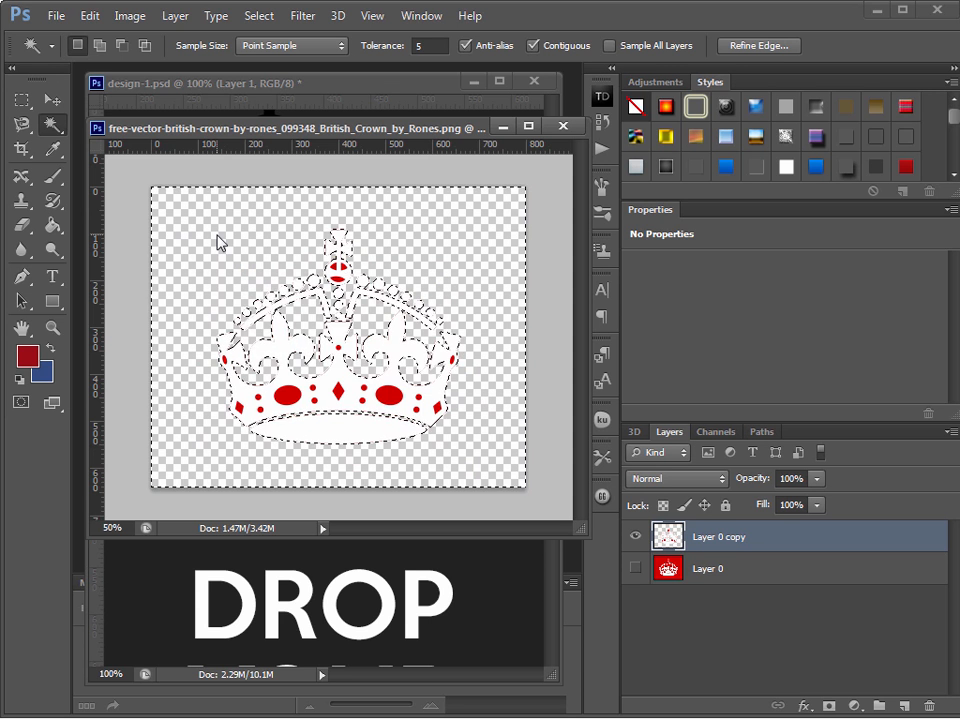
- Delete the red fill of the left diamond and the left large oval on the crown's band
left_click(239, 408)
key("Delete")
left_click(290, 393)
key("Delete")
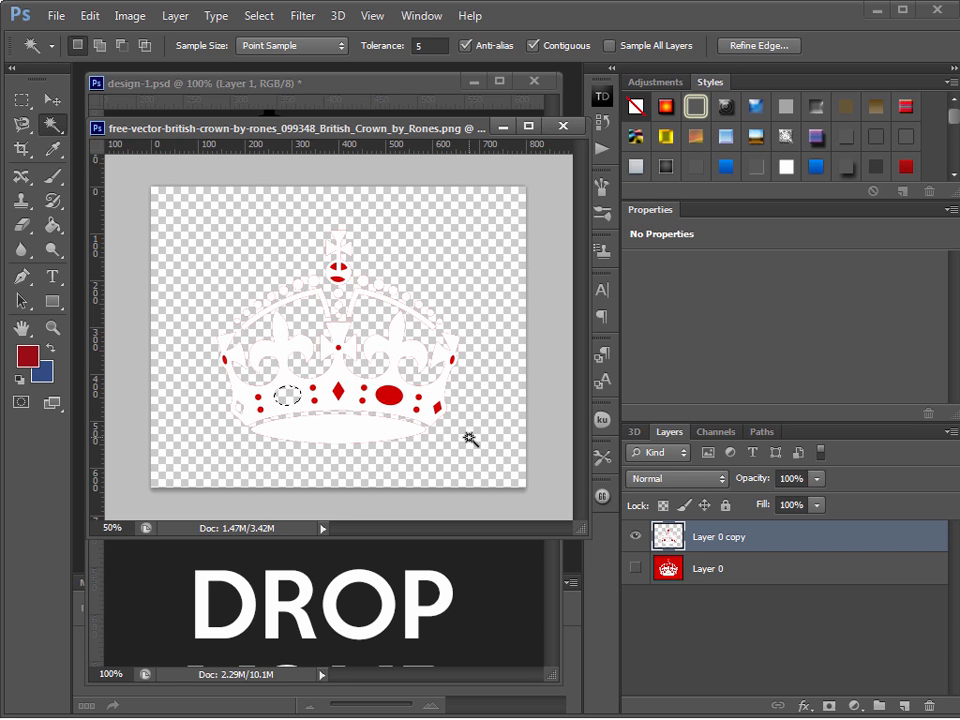
key("ctrl+z")
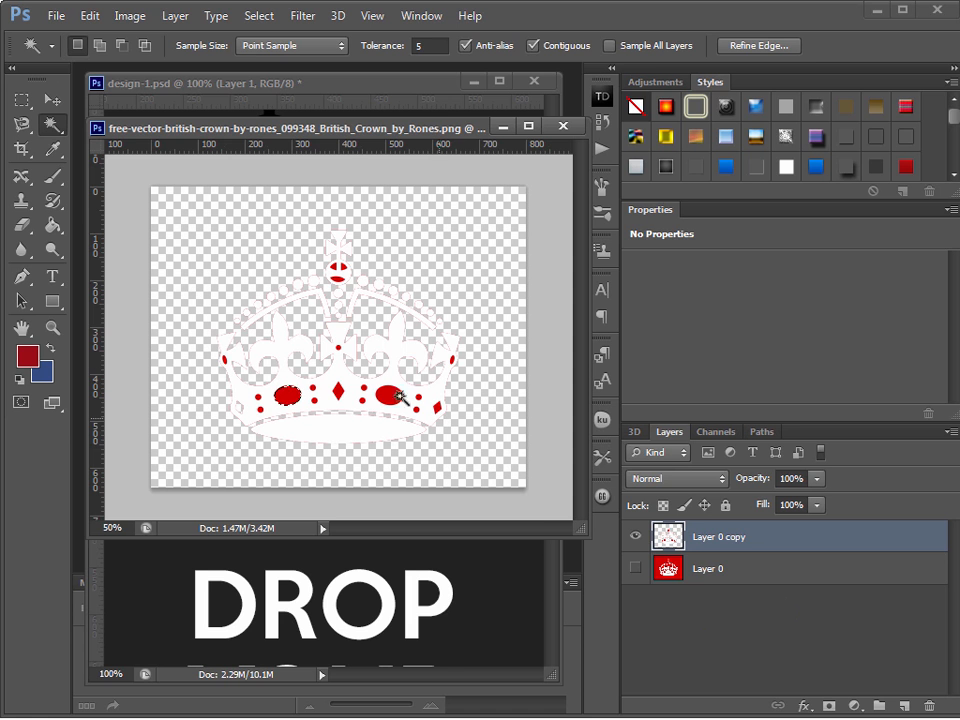
left_click(52, 327)
left_click(327, 388)
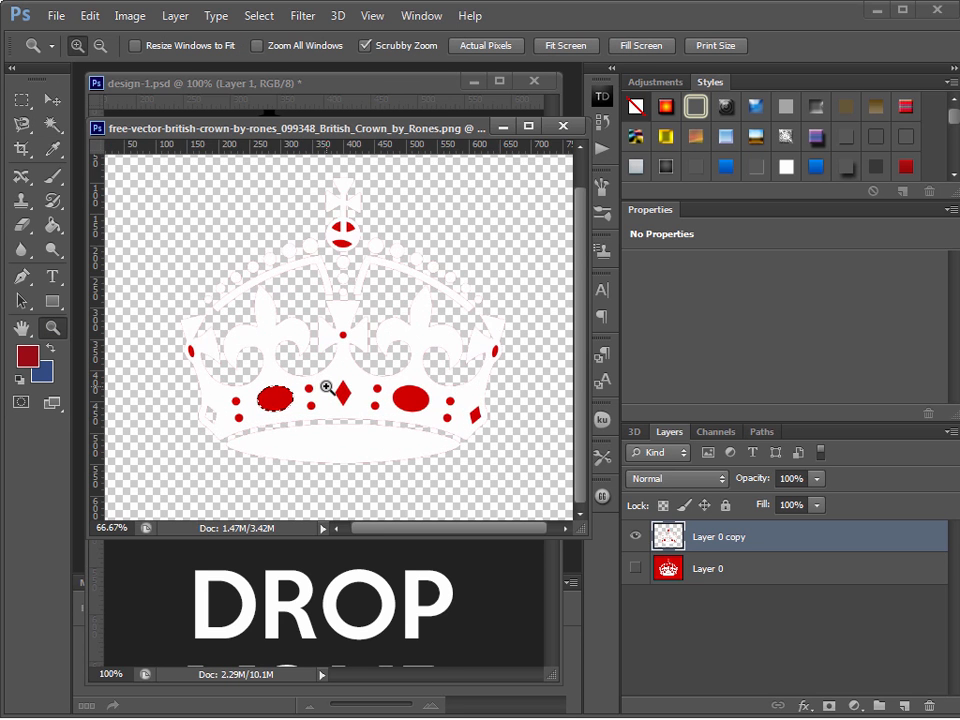
left_click(312, 391)
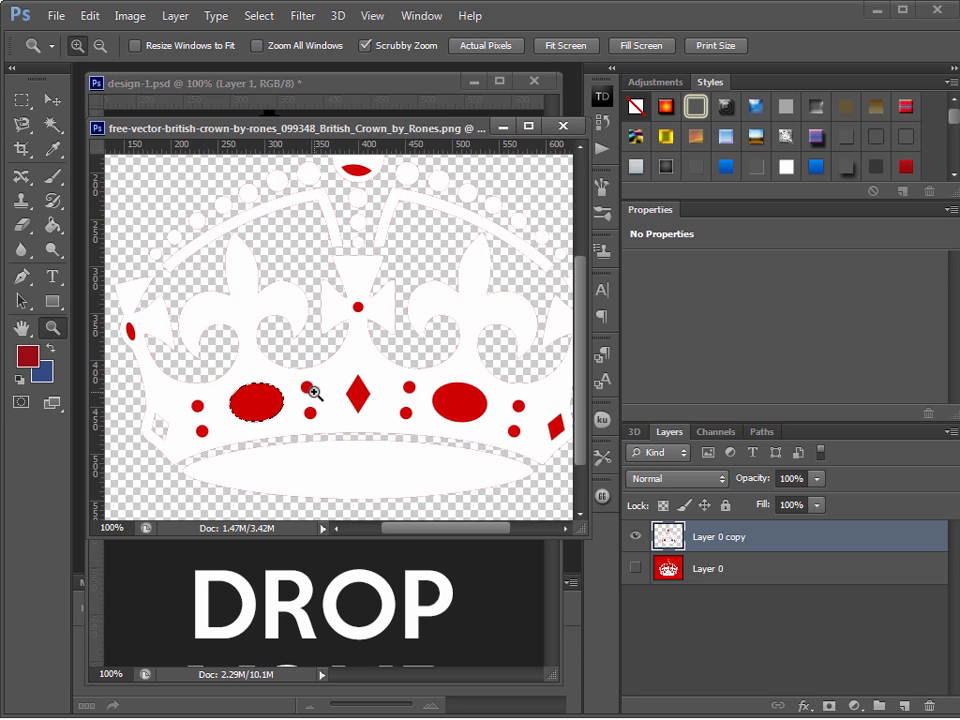
left_click(52, 124)
key("Delete")
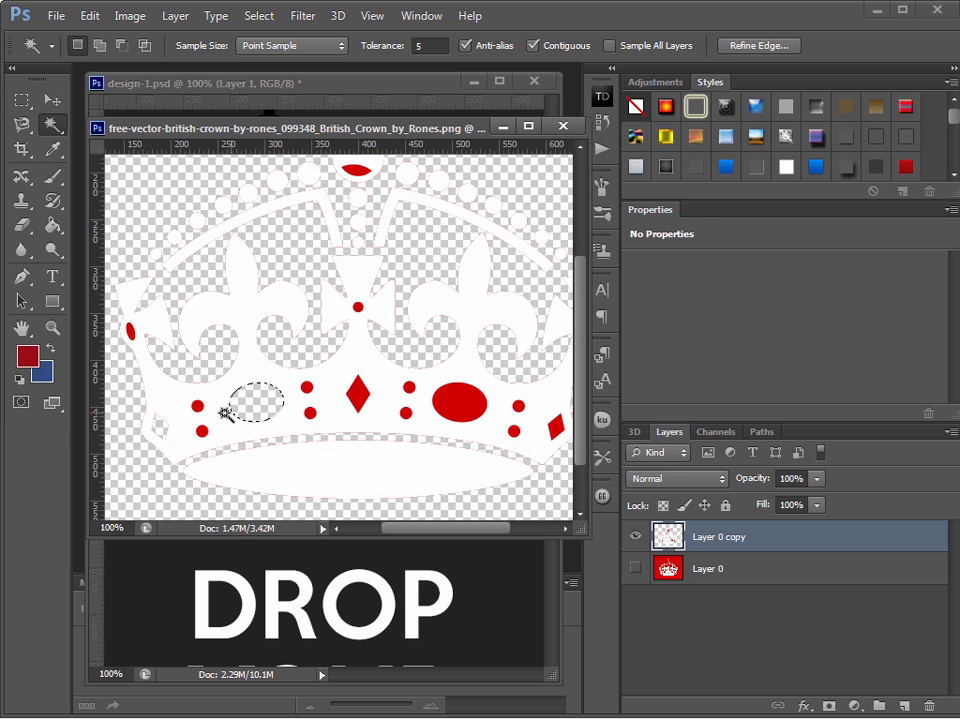
- Delete the red fill of the remaining band jewels, the left-edge and central gems, and the lower part of the orb
left_click(198, 406)
key("Delete")
left_click(202, 431)
key("Delete")
left_click(131, 330)
key("Delete")
left_click(358, 308)
key("Delete")
left_click(358, 394)
key("Delete")
left_click(307, 386)
key("Delete")
left_click(311, 415)
key("Delete")
left_click(407, 413)
key("Delete")
left_click(410, 388)
key("Delete")
left_click(459, 401)
key("Delete")
left_click(518, 406)
key("Delete")
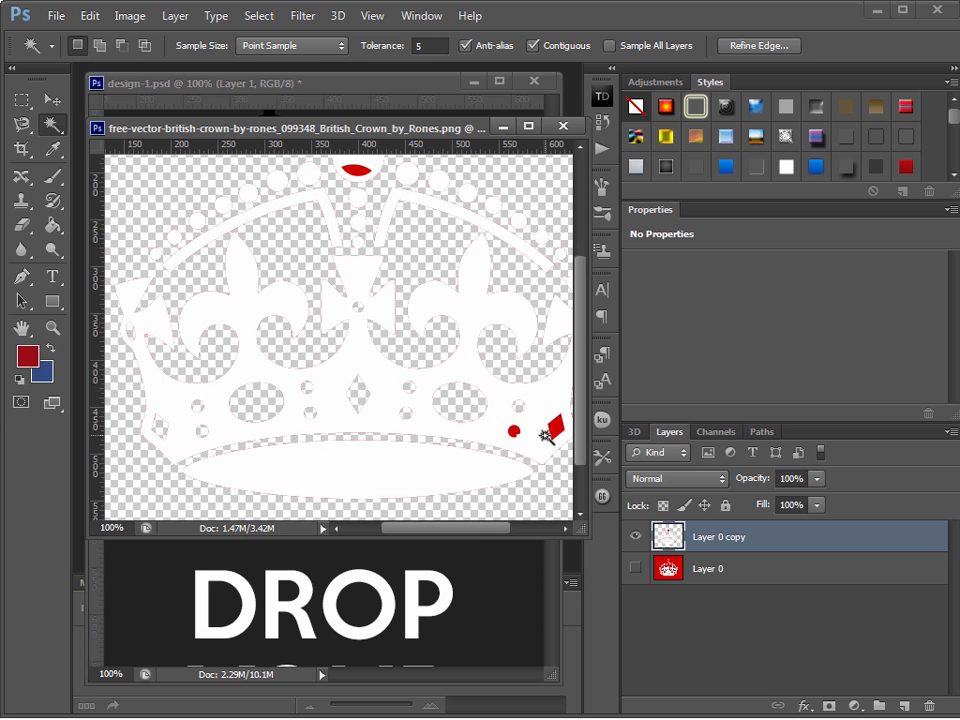
left_click(514, 430)
key("Delete")
left_click(553, 428)
key("Delete")
left_click(356, 169)
key("Delete")
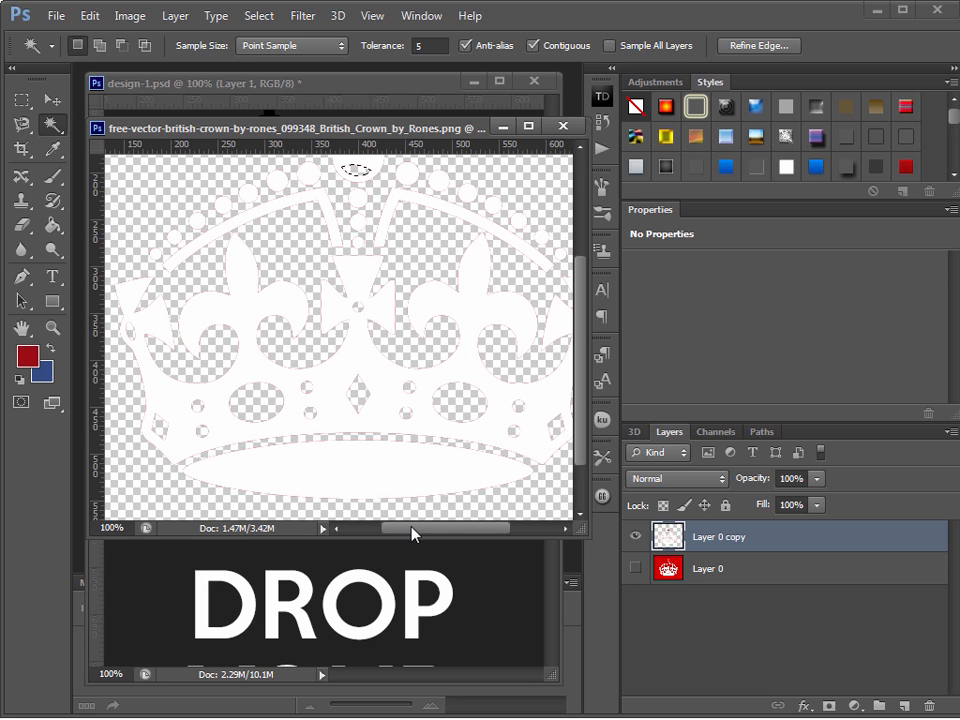
- Delete the red oval at the crown's right edge and the two red pieces in the upper orb
left_click_drag(410, 537, 461, 540)
left_click(450, 331)
key("Delete")
scroll(450, 331, "up", 3)
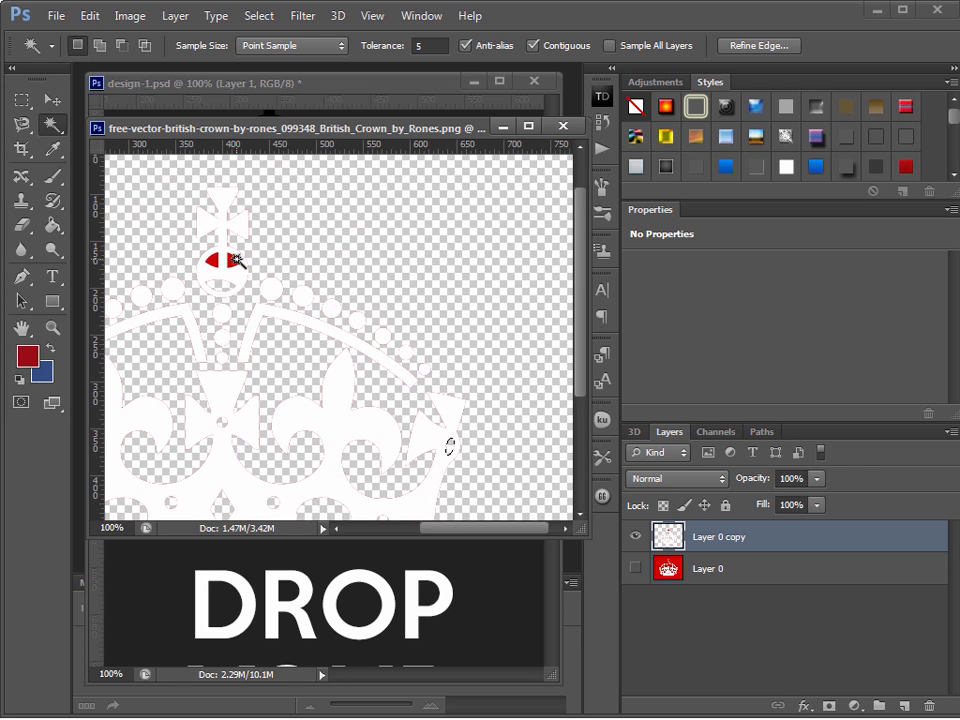
left_click(230, 261)
key("Delete")
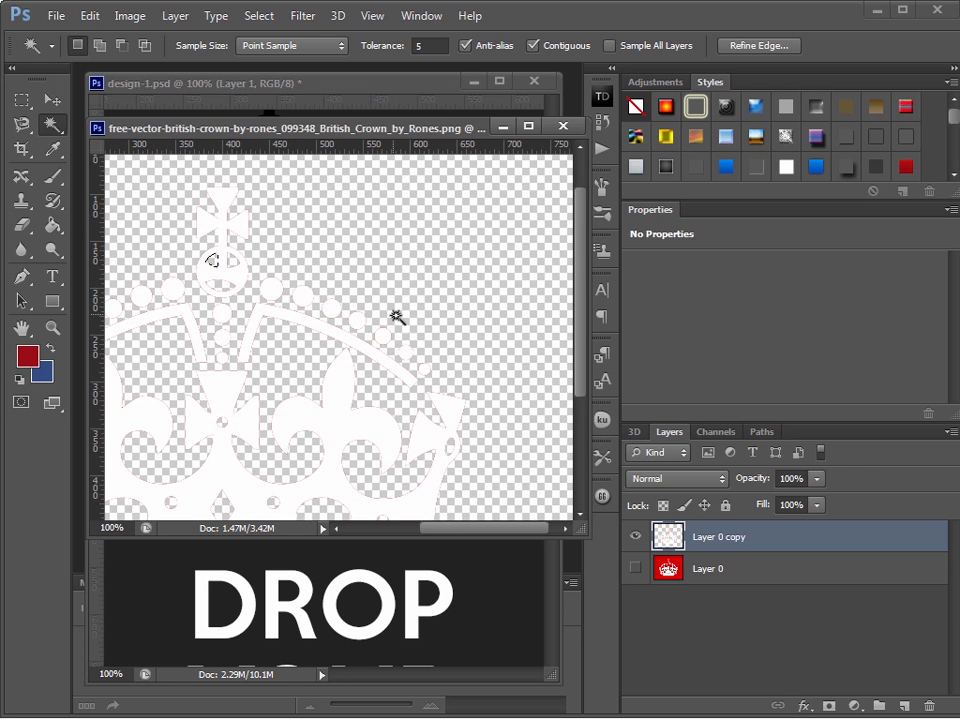
- Arrange the windows side by side and copy the cut-out white crown into design-1.psd
left_click_drag(478, 538, 404, 535)
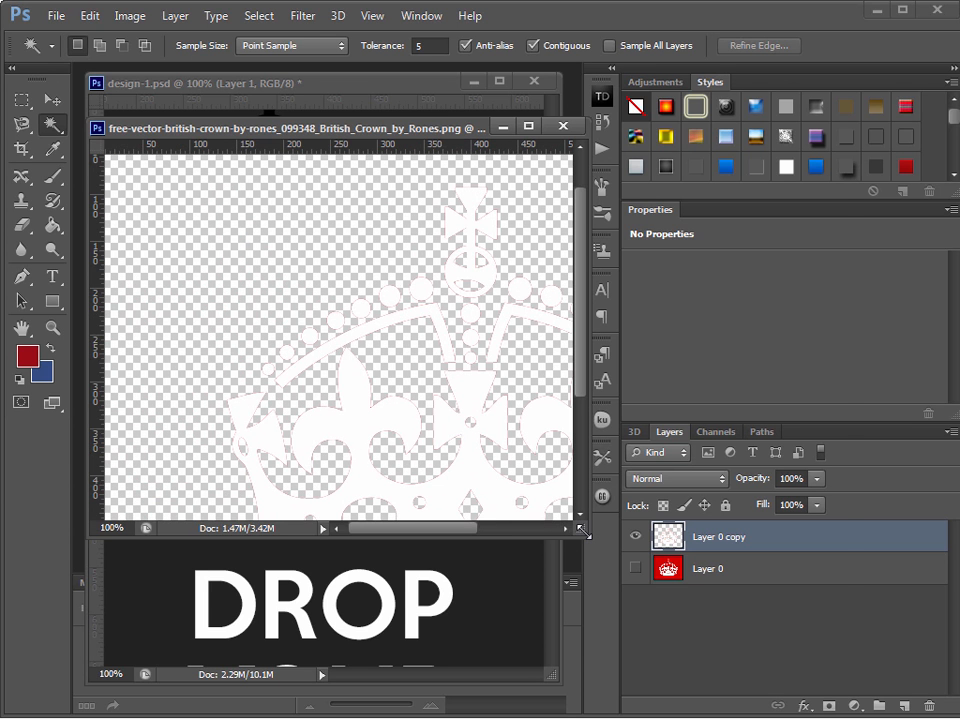
left_click_drag(581, 533, 836, 686)
left_click(52, 100)
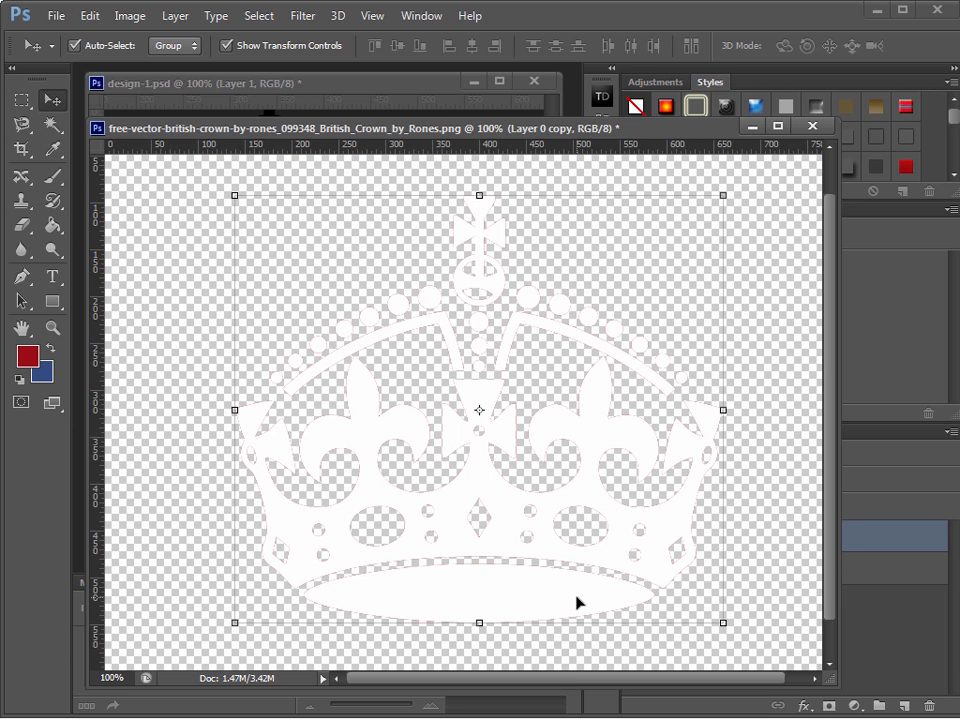
left_click_drag(513, 133, 928, 116)
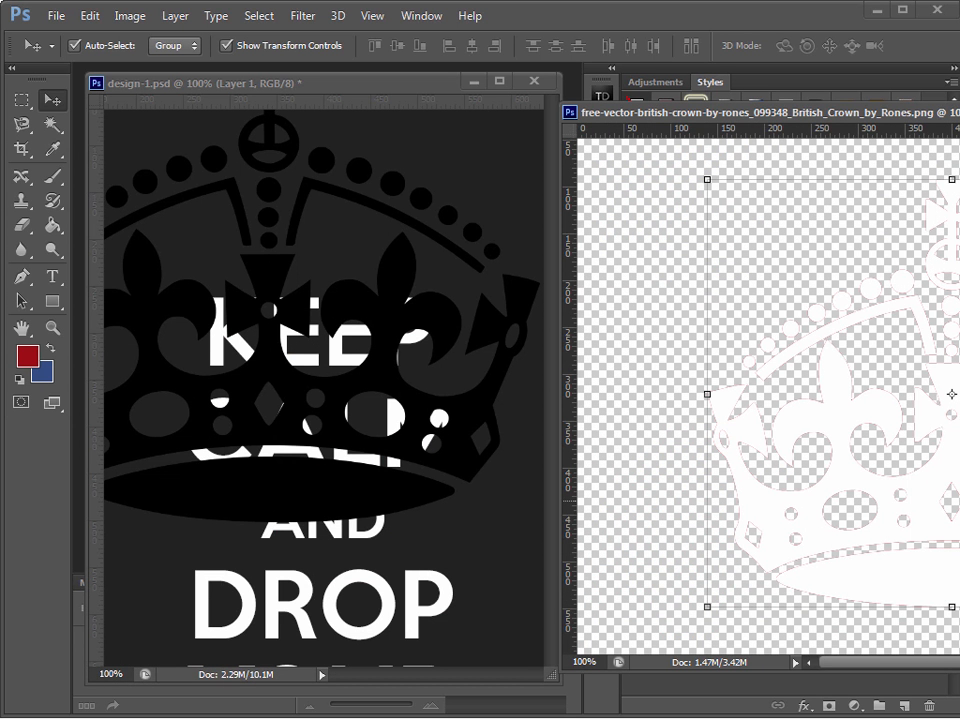
left_click_drag(893, 516, 415, 509)
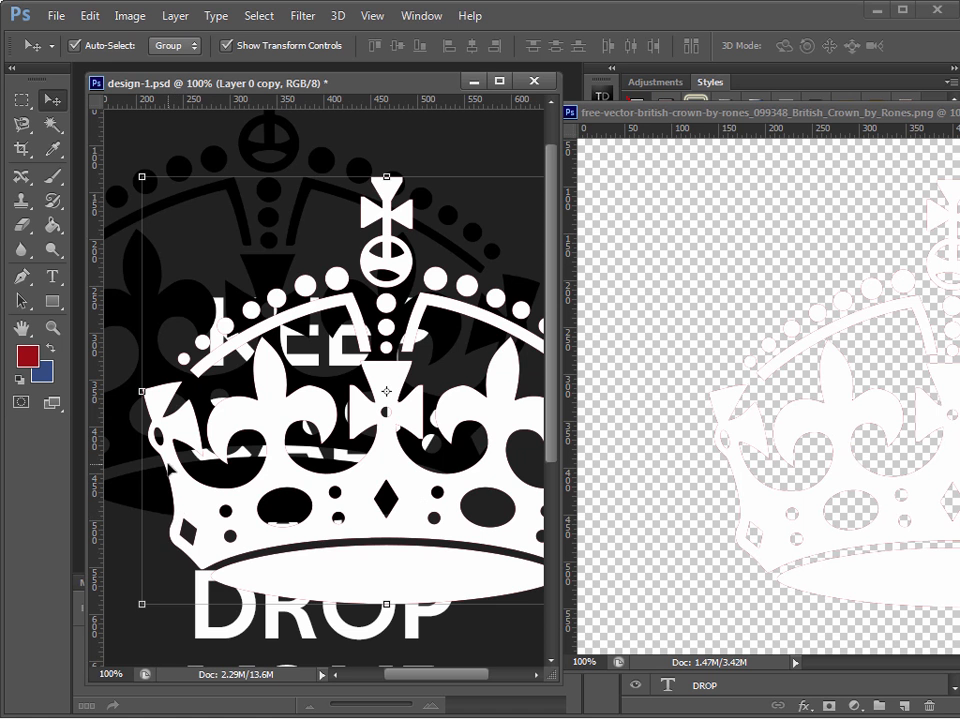
mouse_move(362, 583)
left_mouse_down()
mouse_move(312, 615)
mouse_move(356, 602)
mouse_move(352, 590)
left_mouse_up()
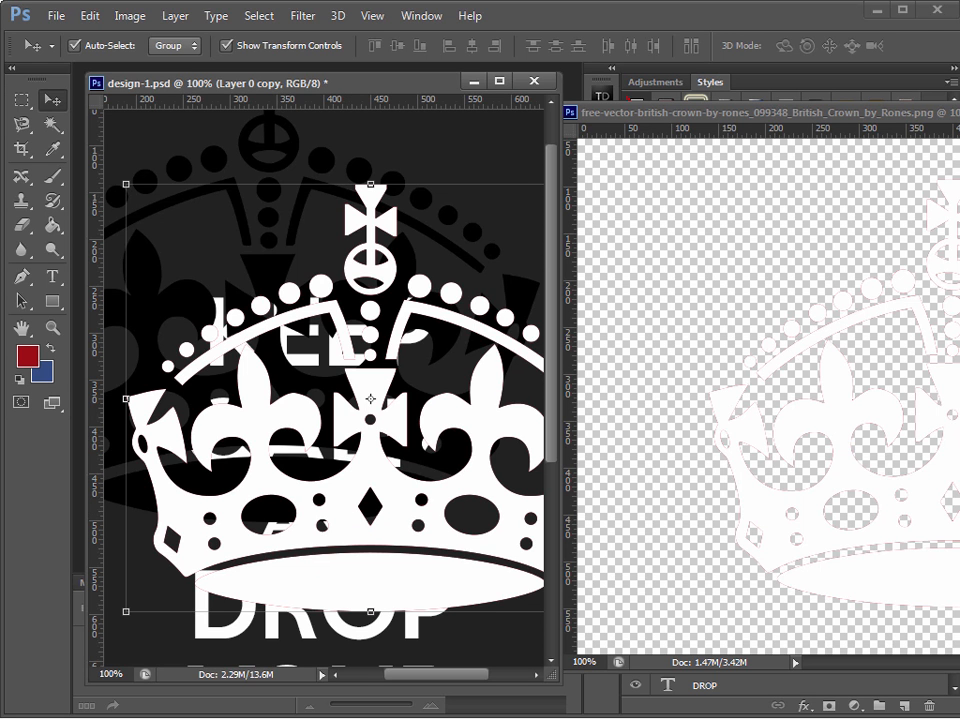
- Move the crown image out of the way and position the white crown over the upper text in design-1.psd
left_click(703, 159)
key("ctrl+w")
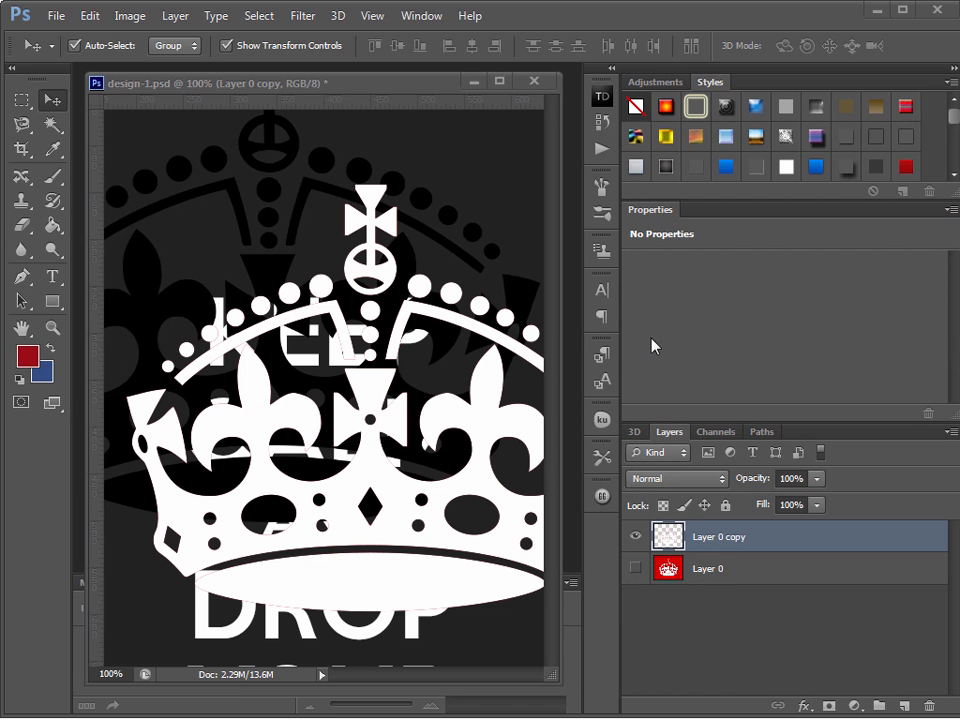
left_click_drag(208, 530, 185, 526)
left_click_drag(449, 485, 403, 392)
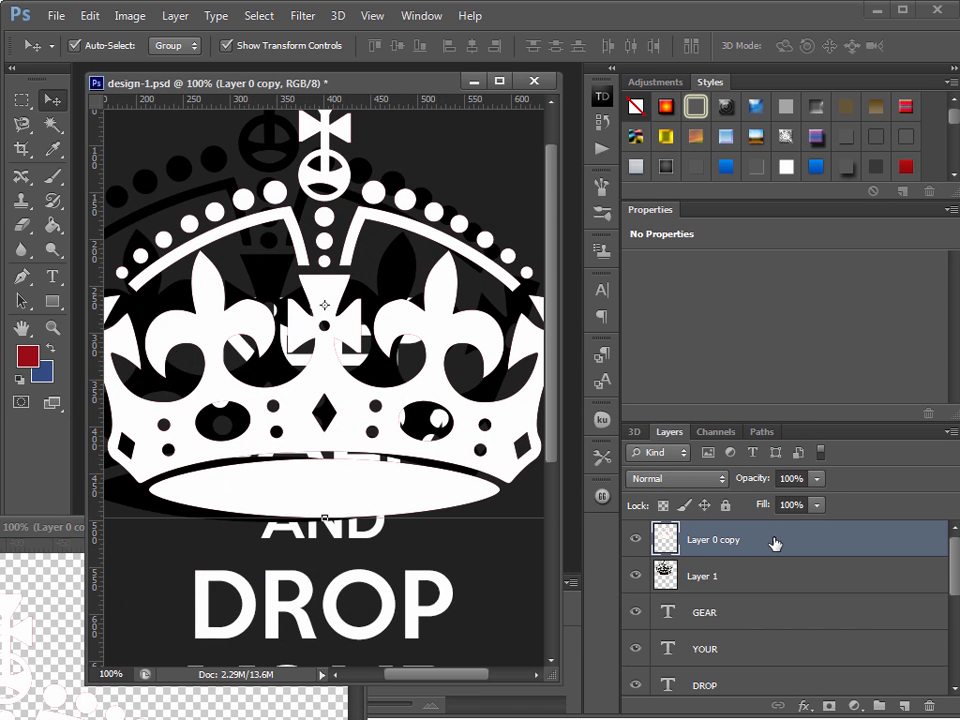
- Apply a white Color Overlay at 100% opacity to Layer 0 copy in design-1.psd
double_click(790, 544)
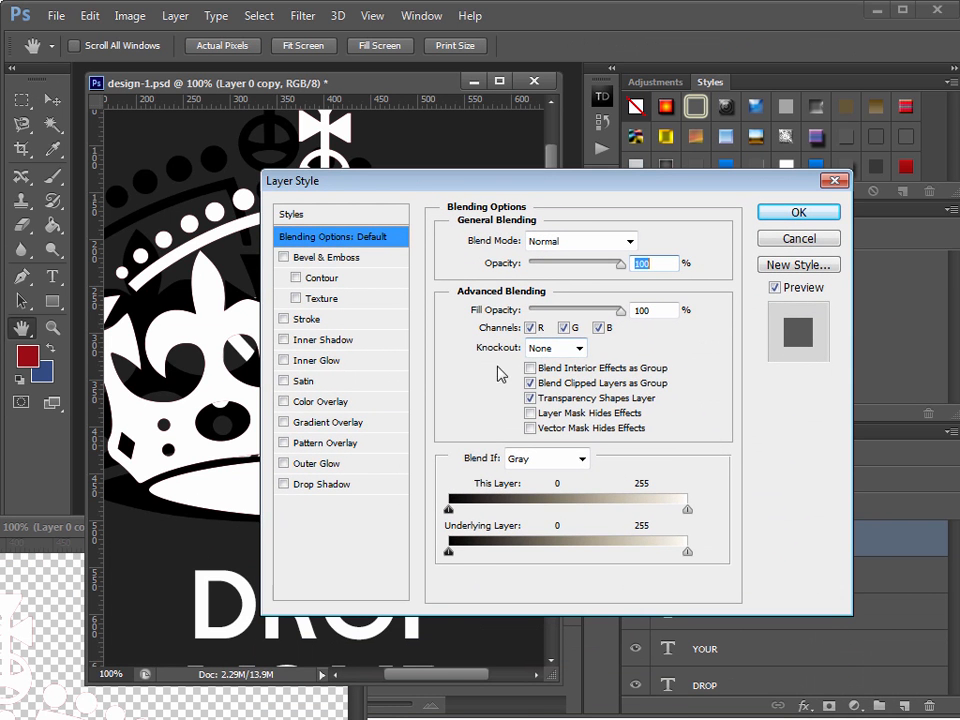
left_click(297, 403)
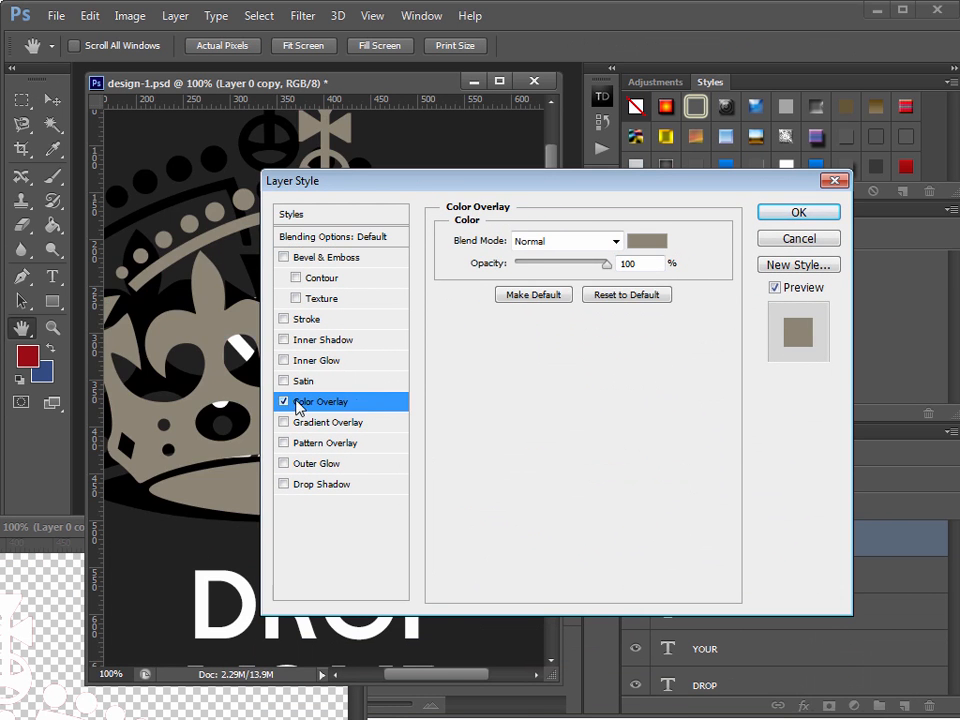
left_click(645, 242)
mouse_move(495, 388)
left_mouse_down()
mouse_move(311, 379)
mouse_move(283, 349)
left_mouse_up()
left_click(730, 340)
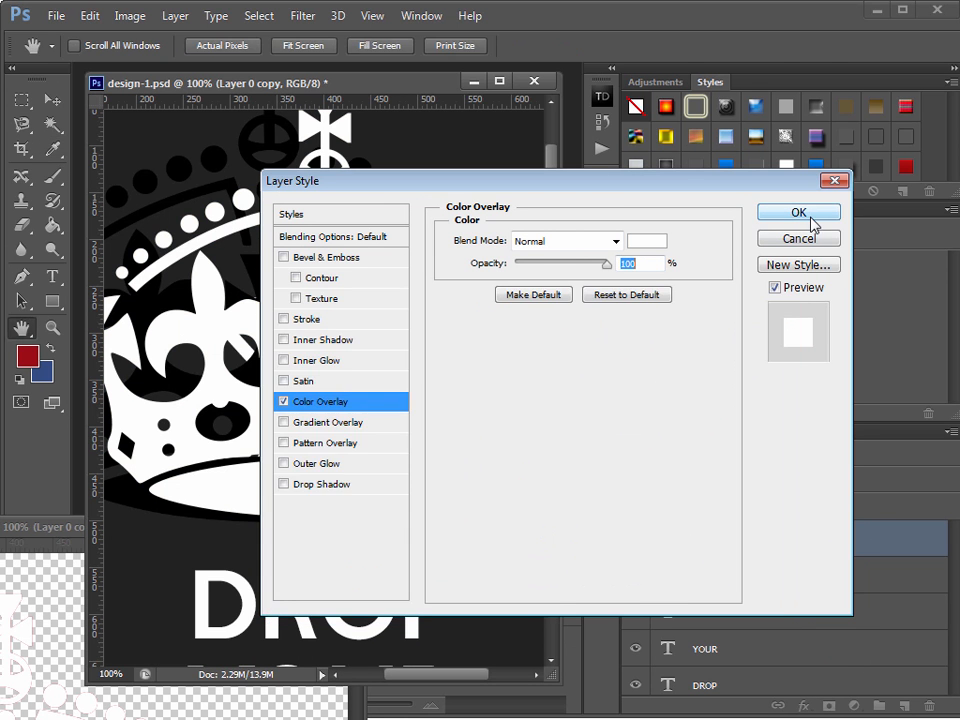
left_click(805, 214)
- Move the white crown down over the lower text, away from the black crown
left_click_drag(352, 498, 350, 585)
key("ctrl+t")
left_click_drag(330, 280, 272, 401)
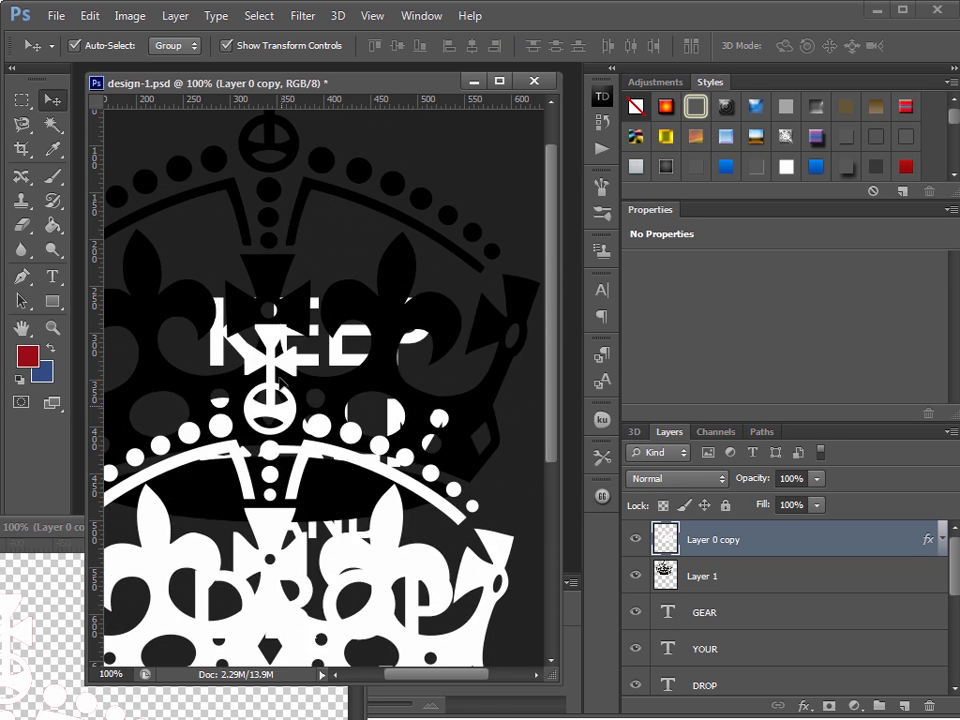
- Select the black crown on Layer 1, shift it slightly, and apply a white Color Overlay to it
left_click(308, 199)
left_click_drag(308, 199, 320, 189)
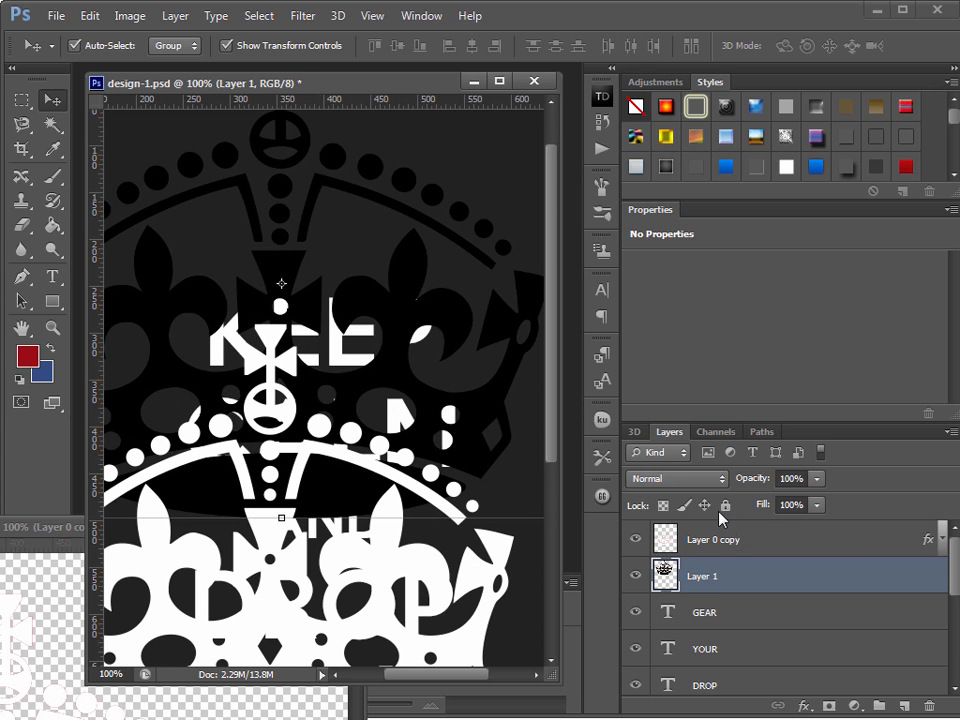
double_click(750, 581)
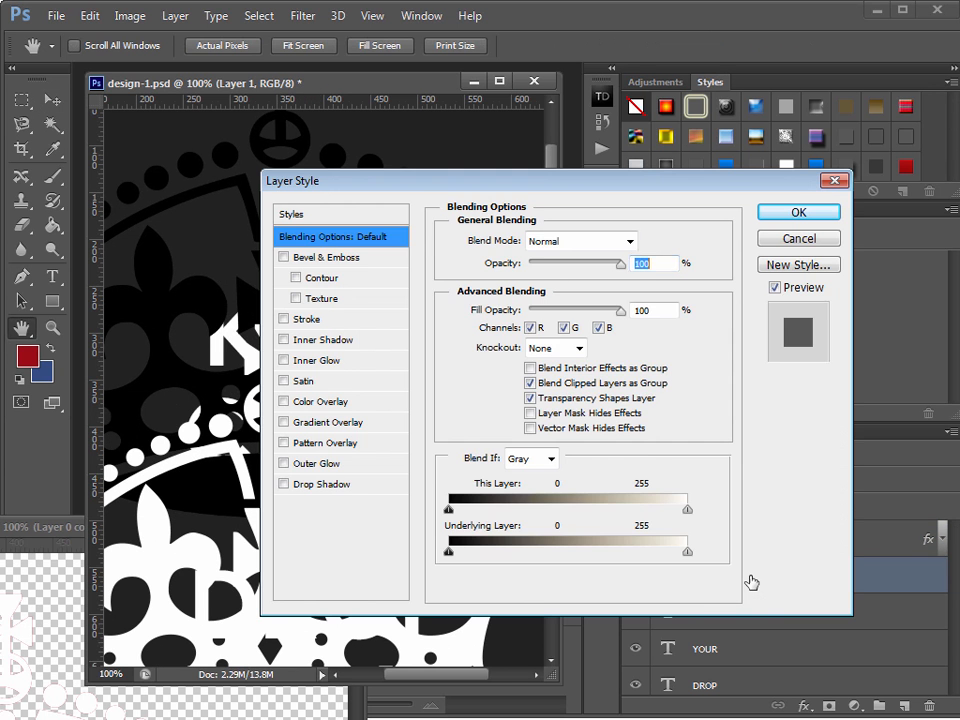
left_click(369, 401)
left_click(645, 242)
left_click_drag(408, 424, 282, 348)
left_click(752, 338)
left_click(805, 214)
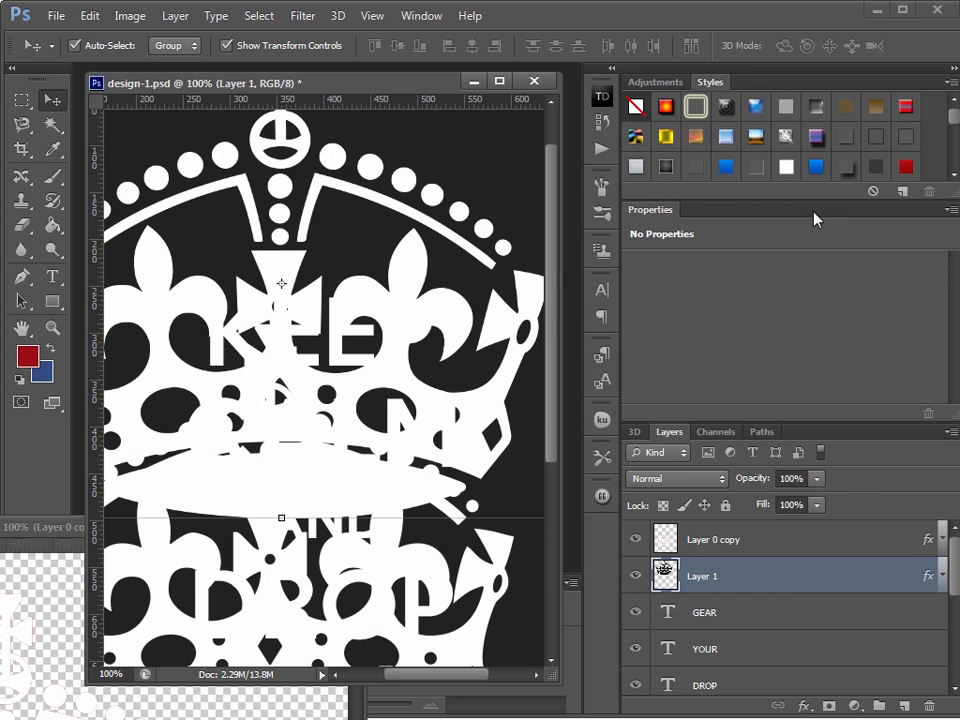
- Lower the Layer 1 crown slightly, then delete the Layer 0 copy crown from design-1.psd and save
left_click_drag(408, 273, 410, 364)
left_click(404, 567)
key("Delete")
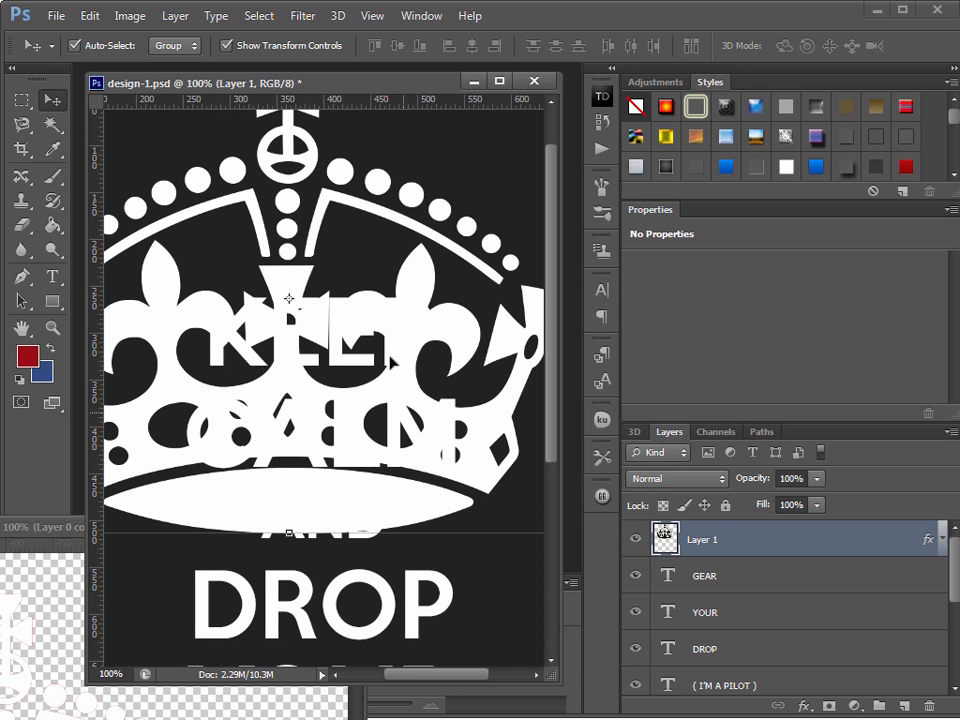
key("ctrl+s")
- Return to the British crown image, delete the cut-out Layer 0 copy, and show Layer 0 again
left_click_drag(25, 534, 487, 86)
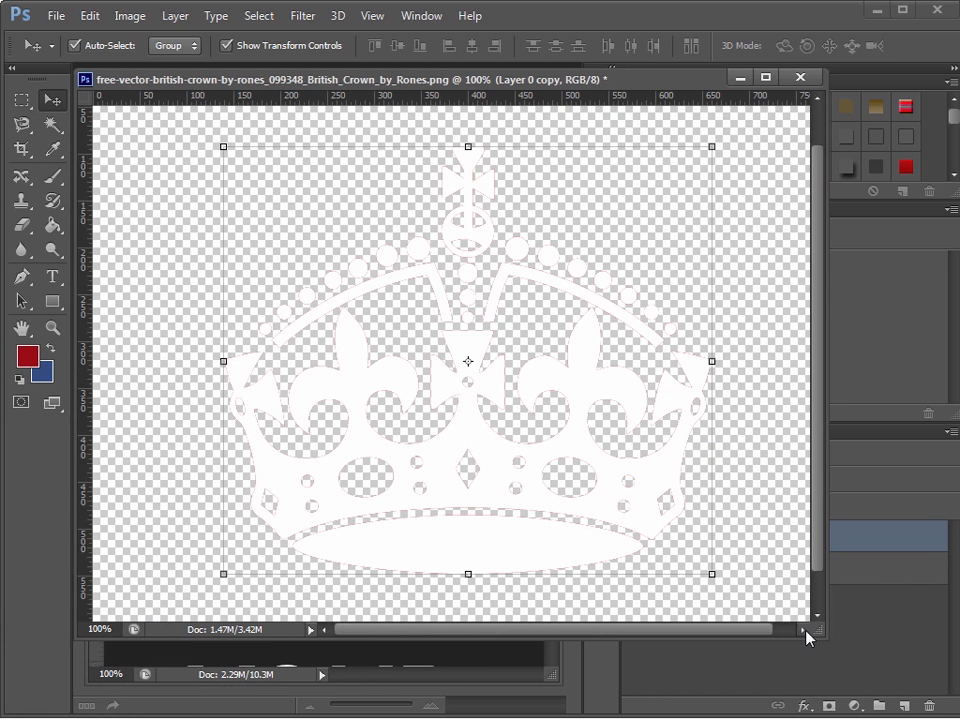
left_click_drag(817, 631, 873, 689)
left_click_drag(725, 83, 407, 55)
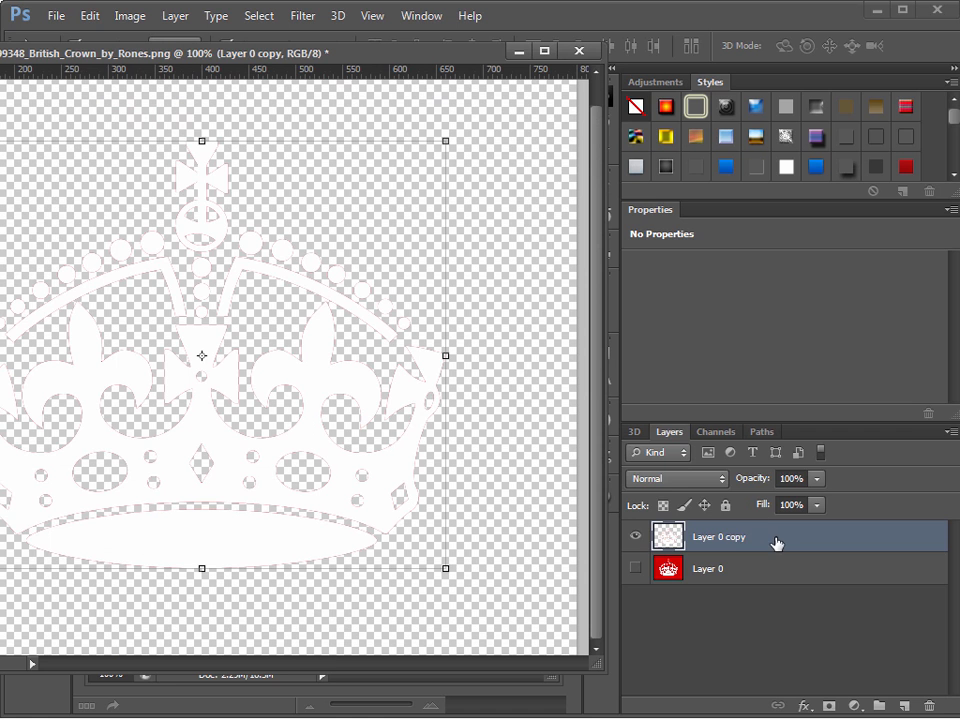
key("Delete")
left_click(635, 537)
- Duplicate Layer 0 as Layer 0 copy and hide the original Layer 0
right_click(740, 540)
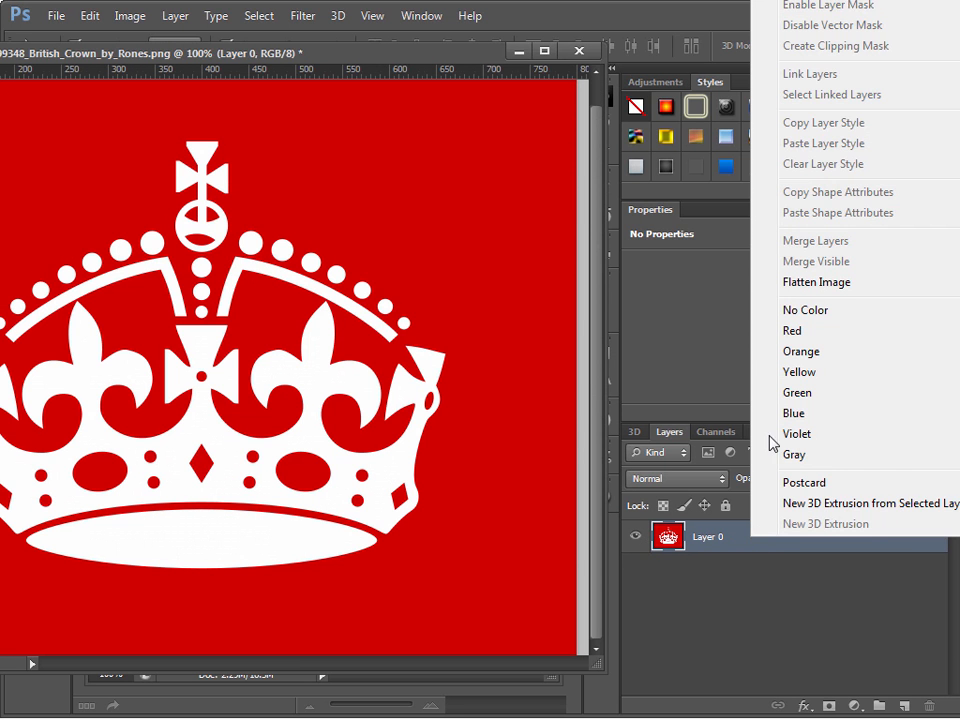
left_click(820, 1)
left_click(723, 222)
left_click(635, 568)
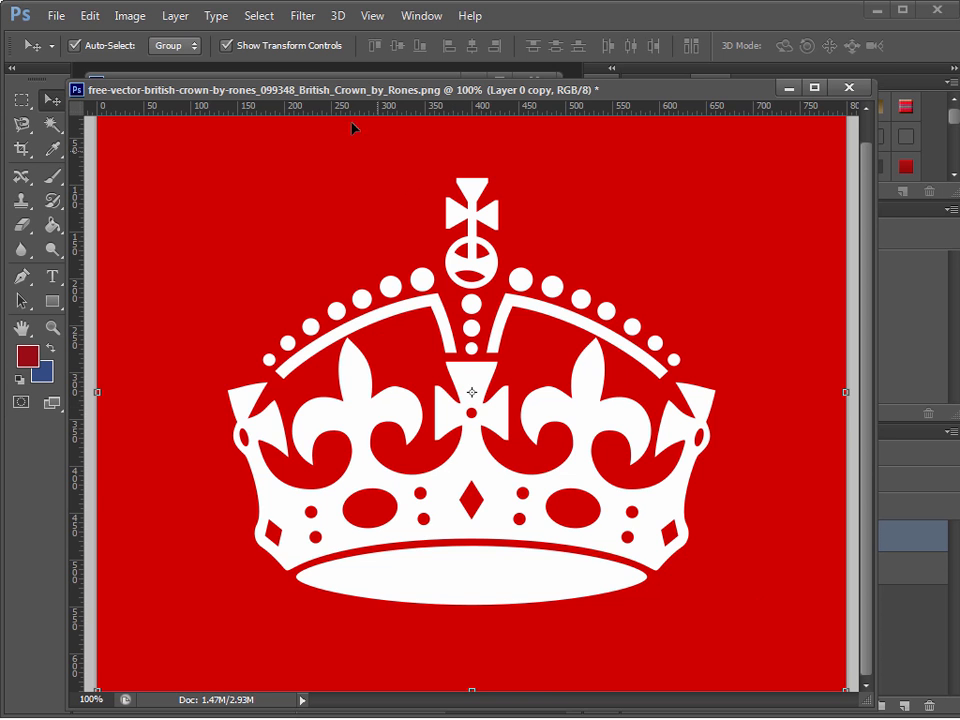
- Select the red background of Layer 0 copy by sampling it with Color Range at Fuzziness 100, delete it, and deselect
left_click(259, 16)
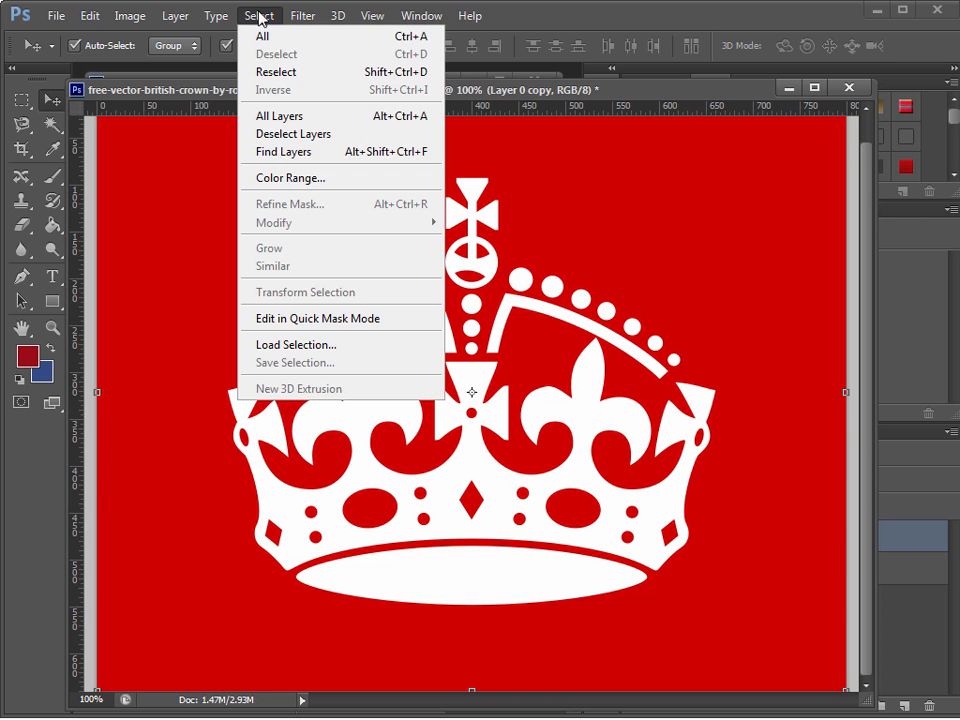
left_click(293, 180)
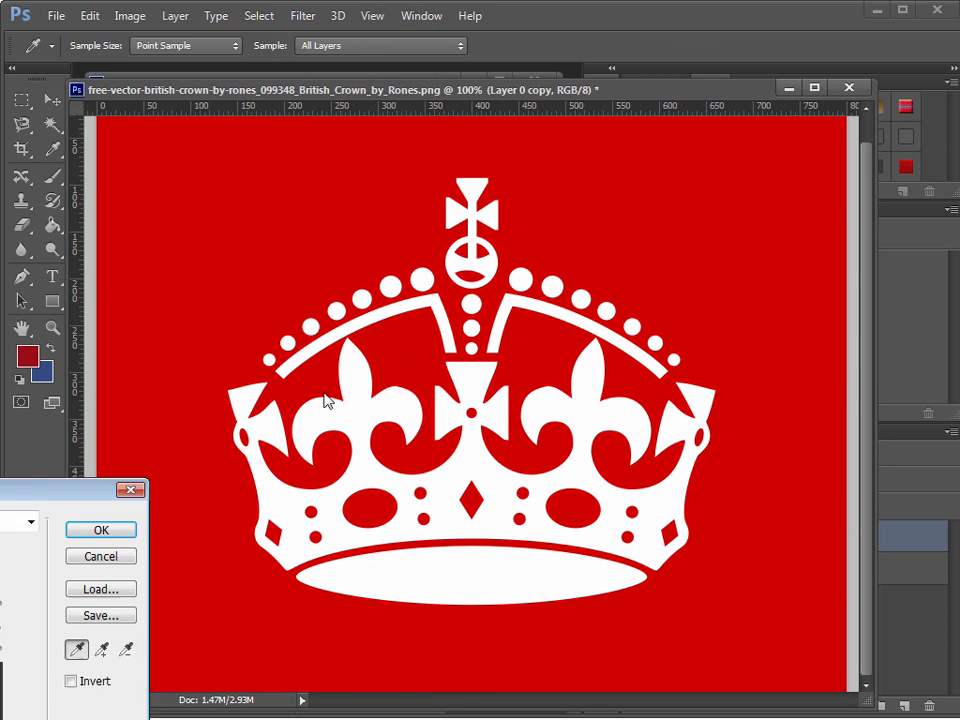
left_click_drag(346, 237, 350, 306)
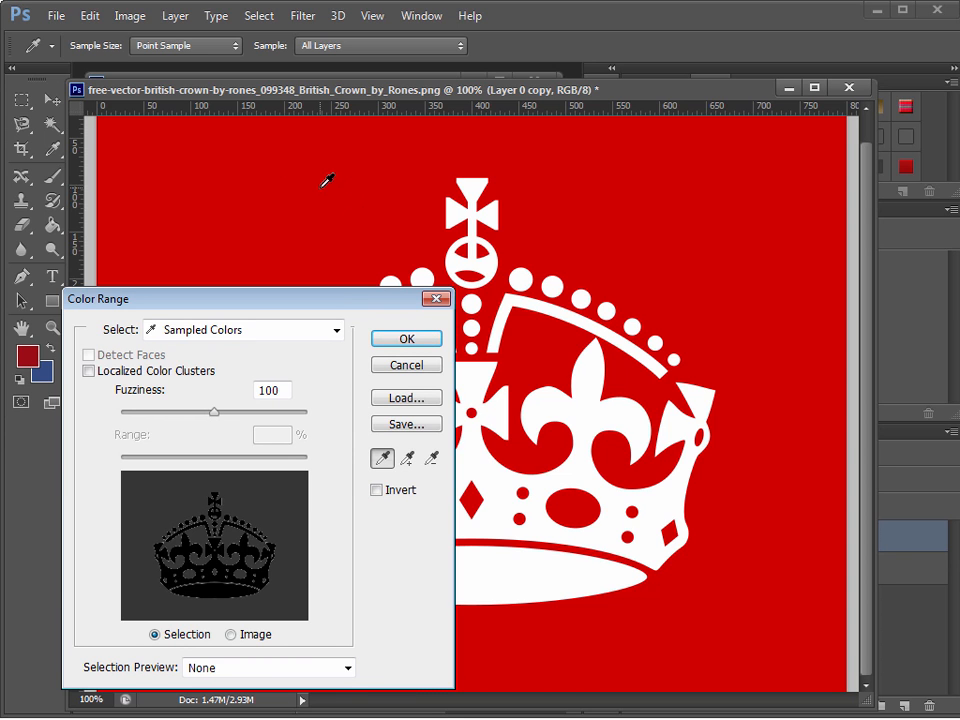
left_click(324, 184)
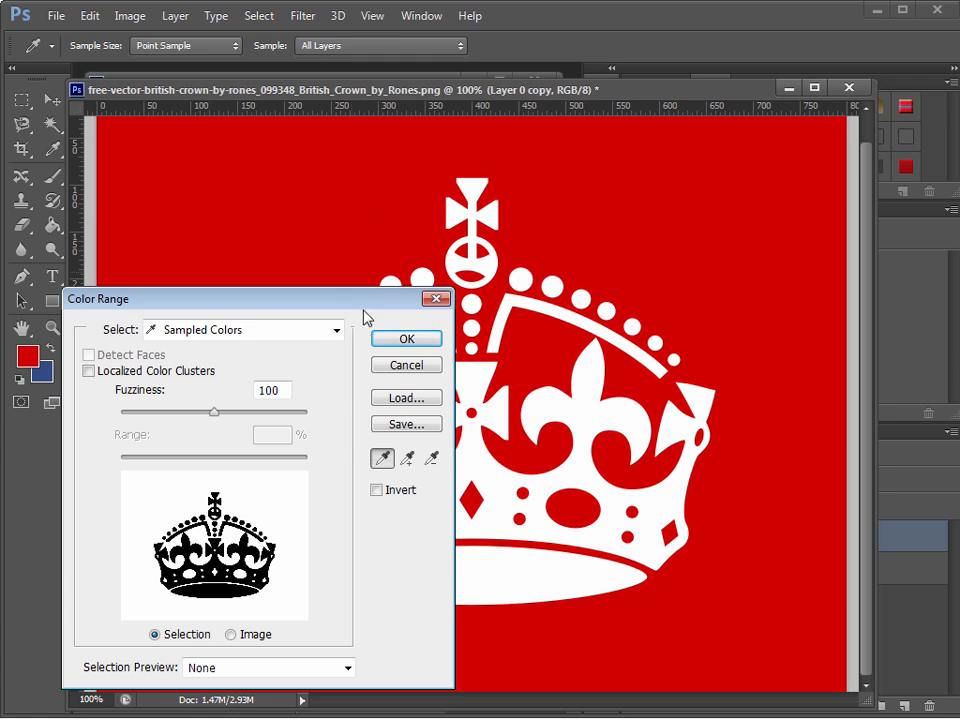
left_click(400, 339)
key("v")
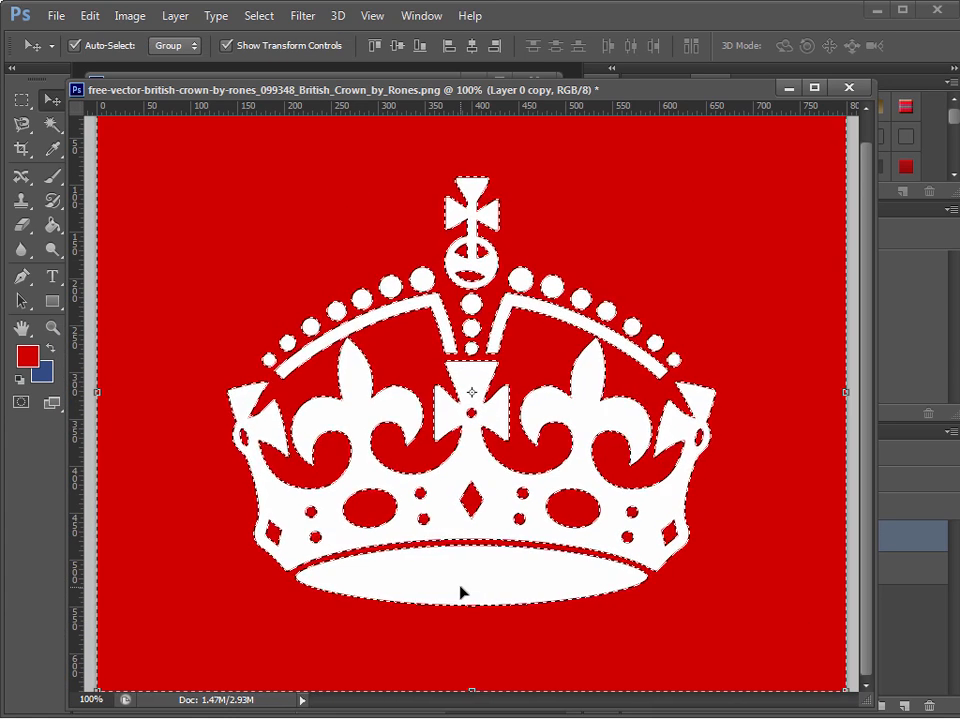
key("Delete")
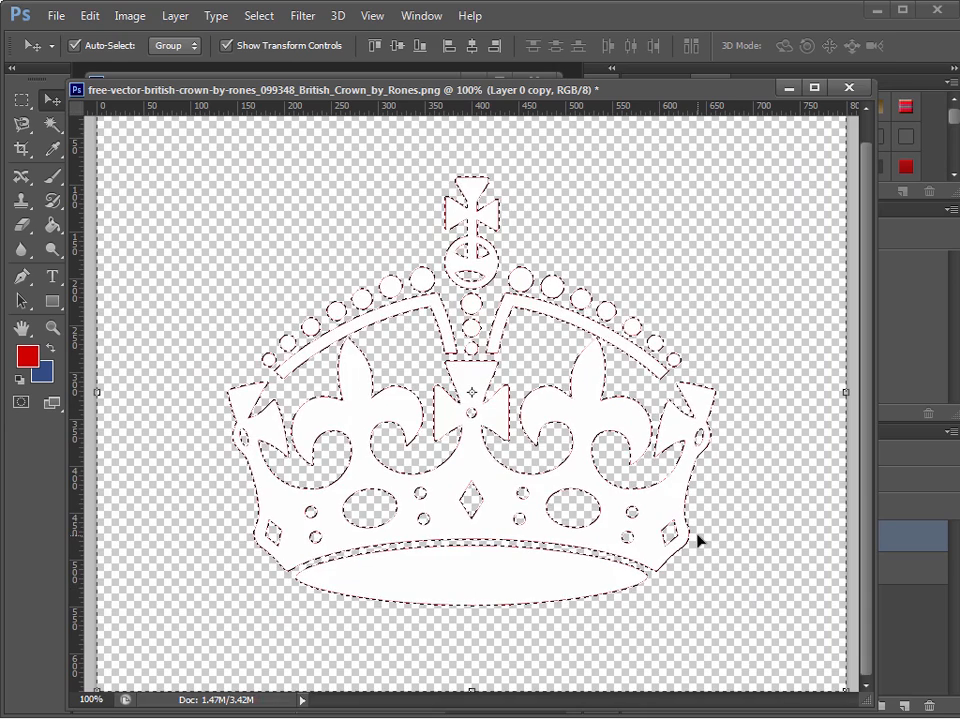
key("ctrl+d")
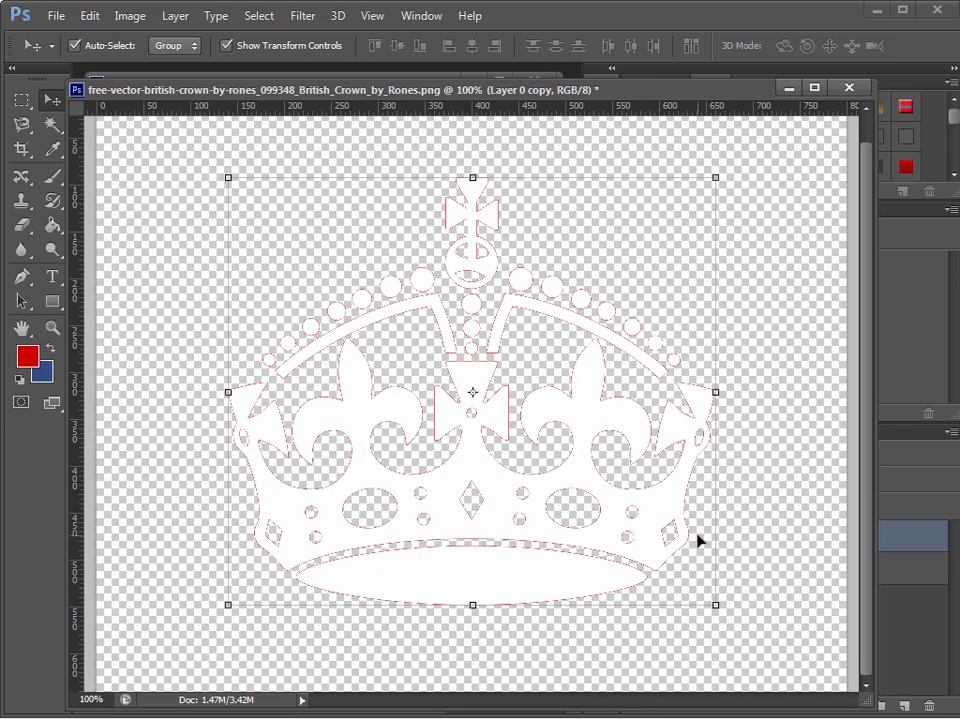
- Apply a Color Overlay in white (ffffff) to the cut-out crown on Layer 0 copy
left_click(408, 77)
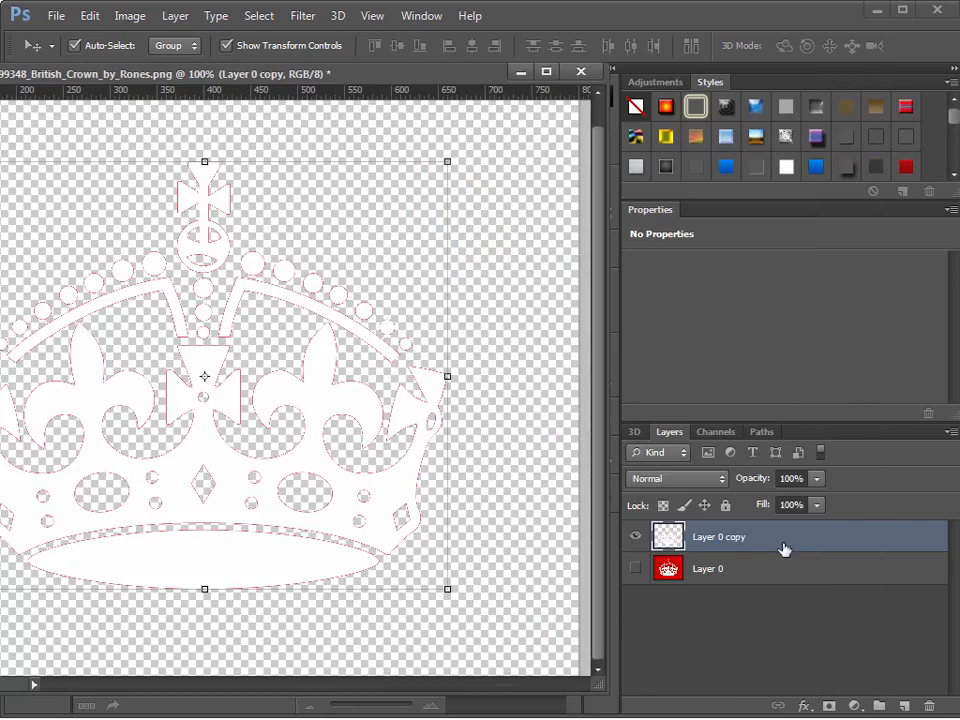
double_click(786, 536)
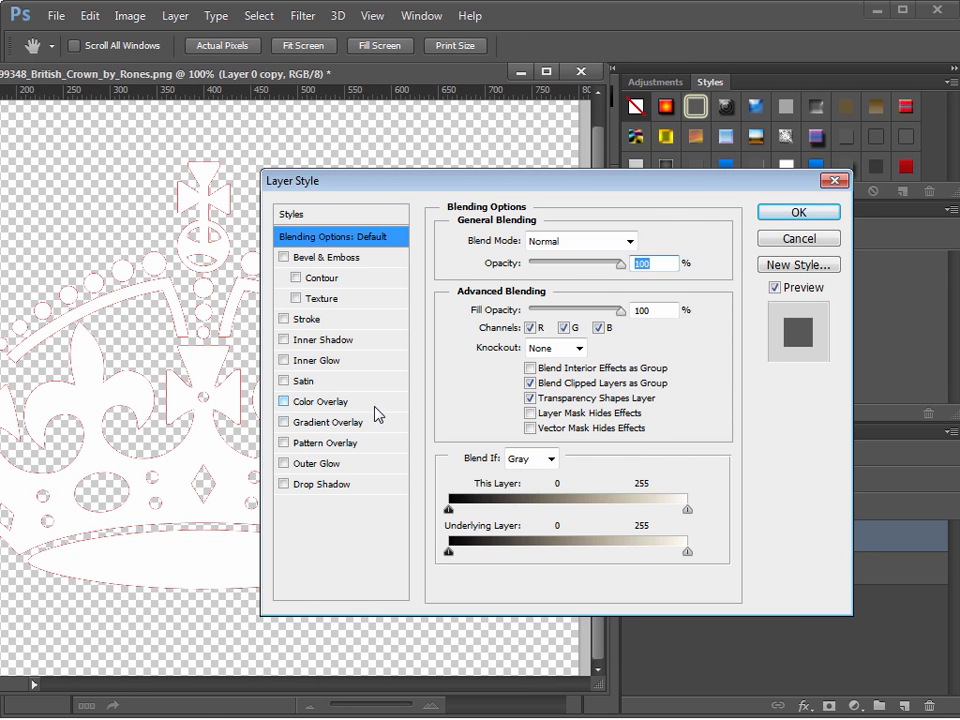
left_click(330, 401)
left_click(640, 241)
left_click_drag(363, 350, 281, 346)
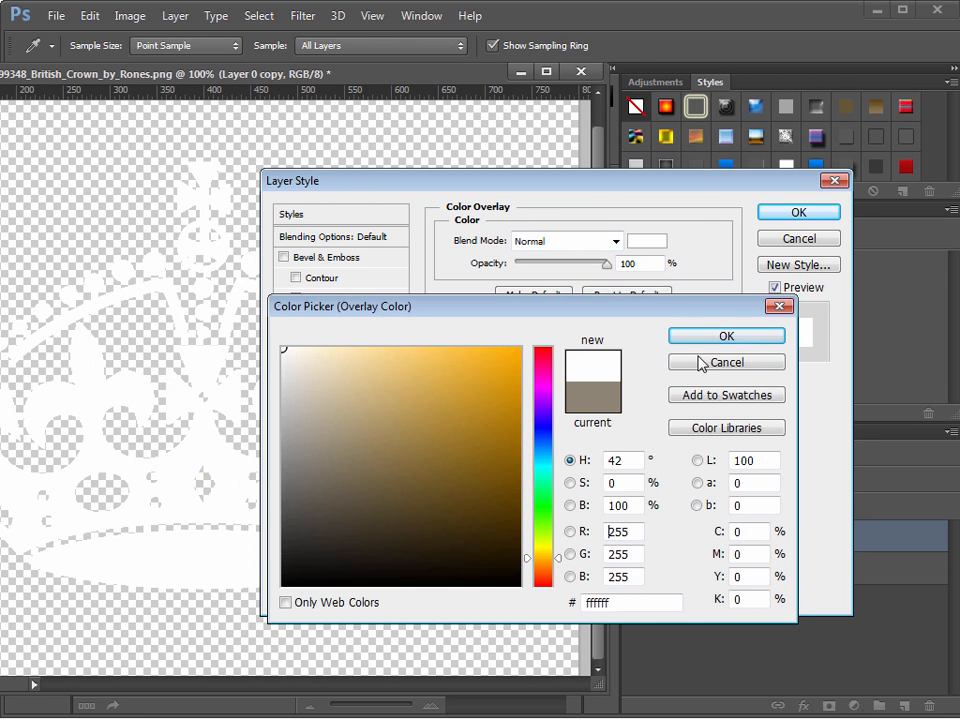
left_click(748, 338)
left_click(797, 211)
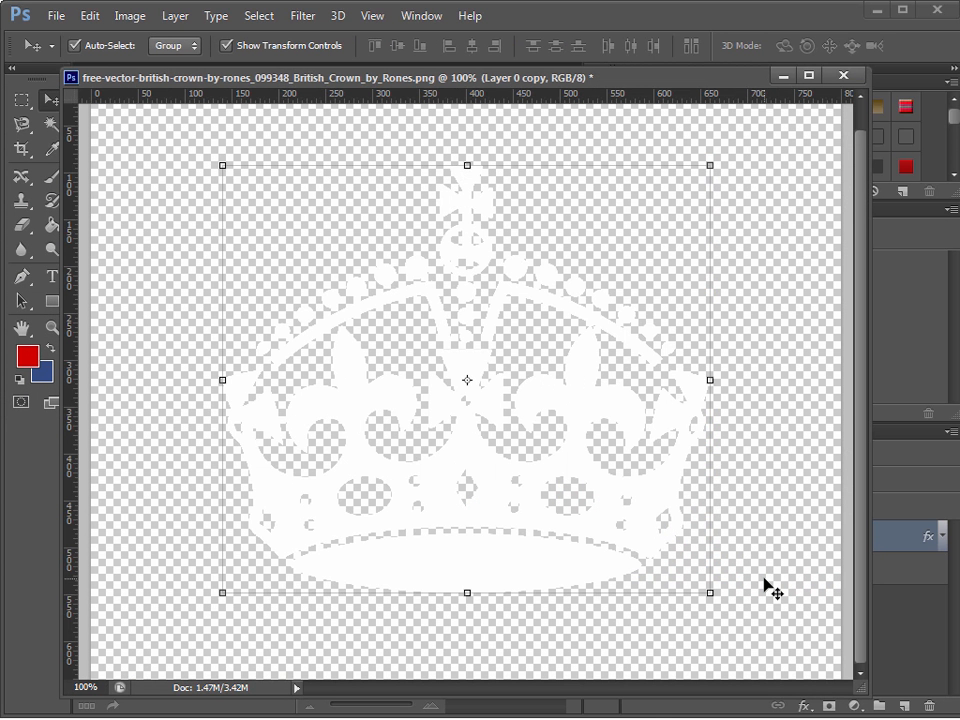
- Close the British crown image without saving and reposition the Layer 1 crown over the text in design-1.psd
left_click(843, 75)
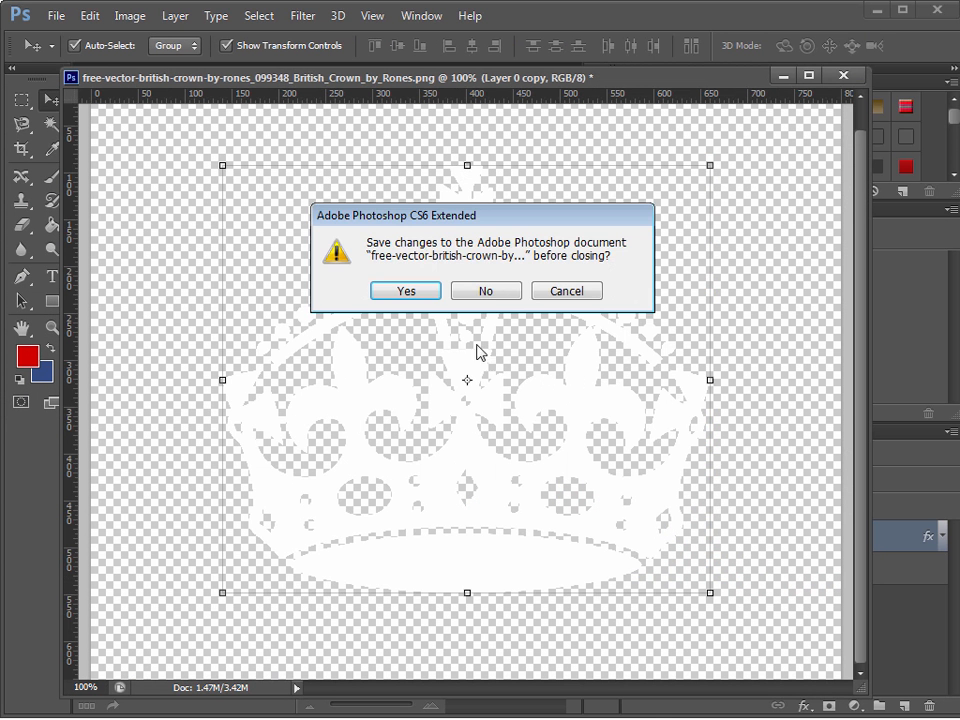
left_click(486, 291)
left_click_drag(606, 679, 663, 710)
left_click_drag(390, 499, 448, 560)
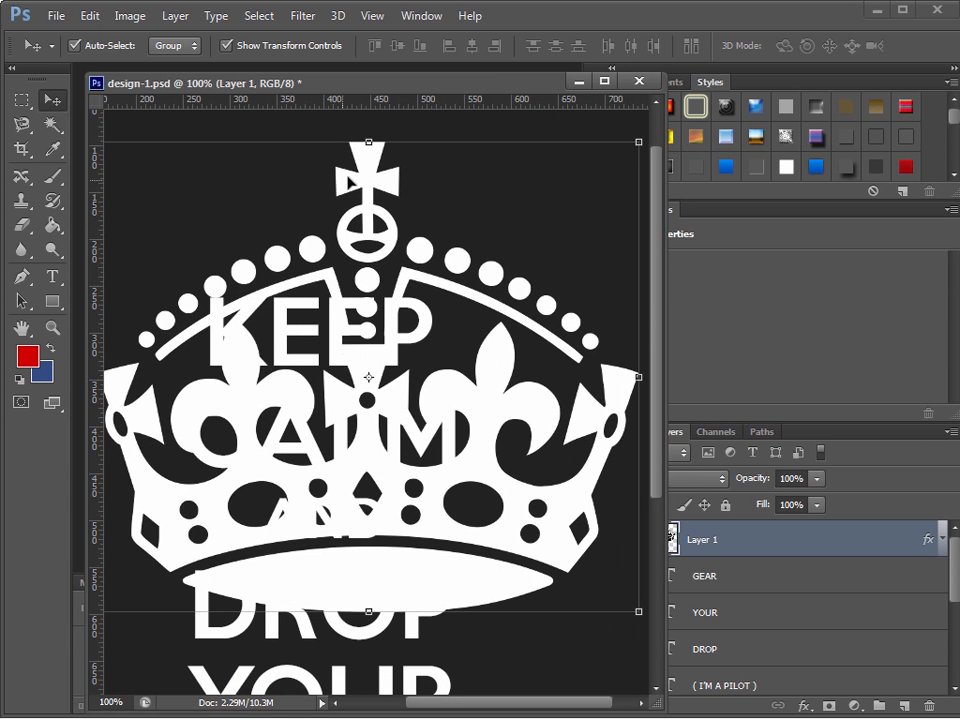
left_click_drag(367, 172, 355, 161)
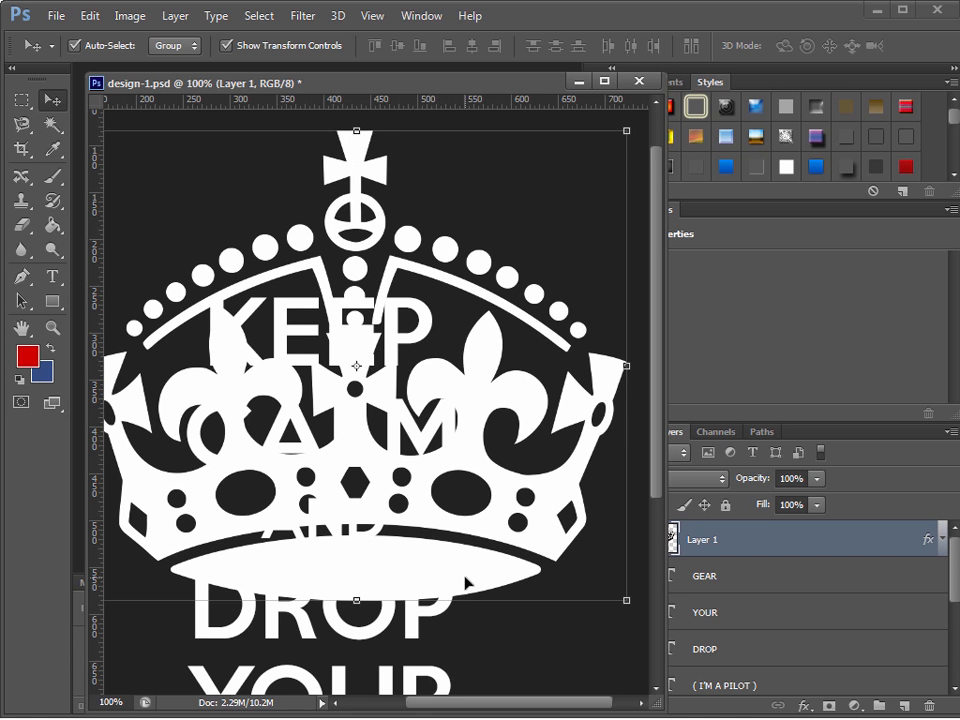
left_click_drag(449, 88, 369, 64)
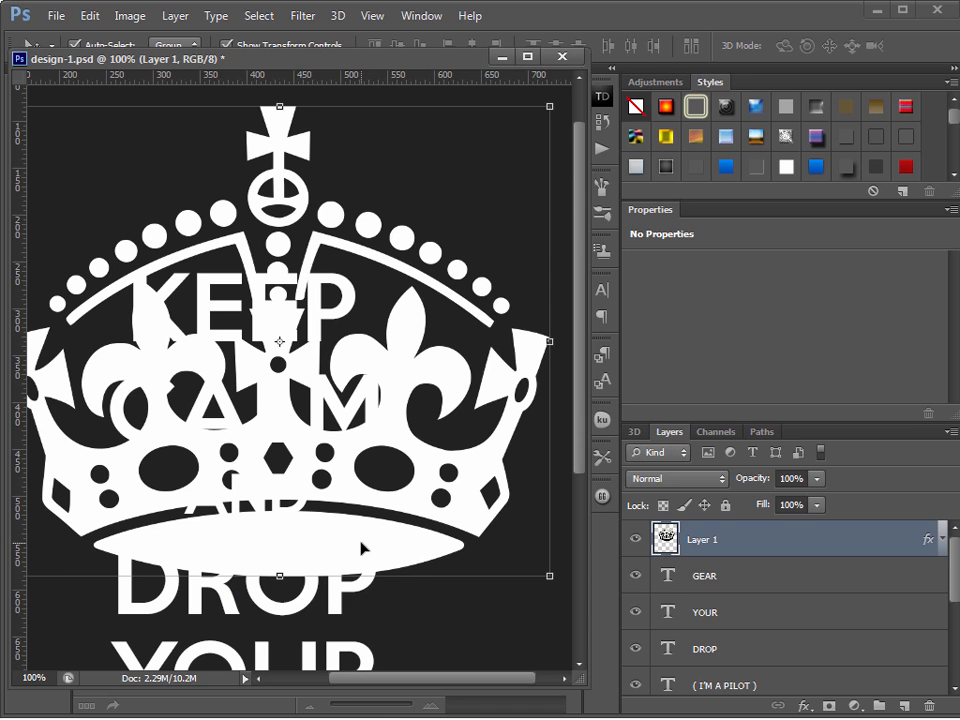
mouse_move(361, 548)
left_mouse_down()
mouse_move(371, 562)
mouse_move(366, 552)
left_mouse_up()
- Try scaling the Layer 1 crown down toward its upper-left corner, and undo the scaling
left_click(555, 582)
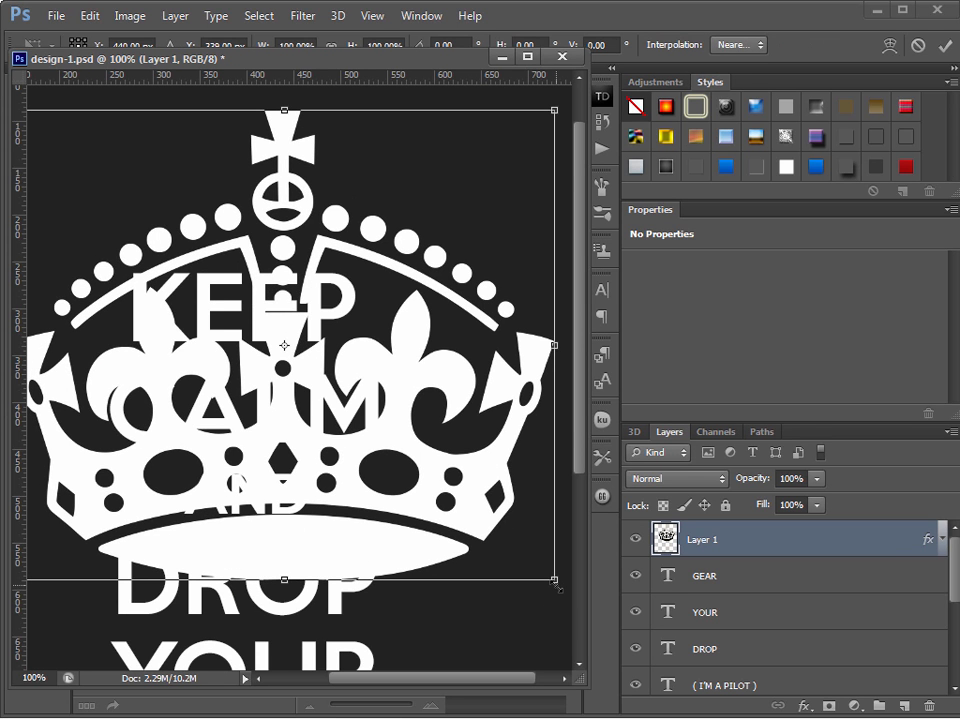
left_click_drag(557, 586, 217, 287)
key("Return")
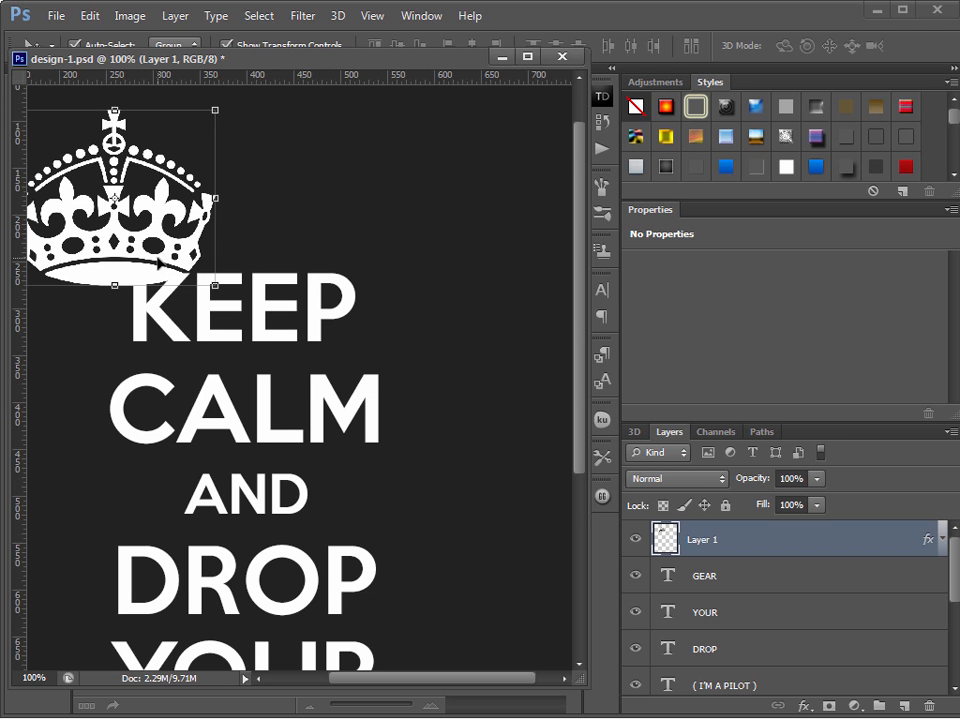
key("ctrl+z")
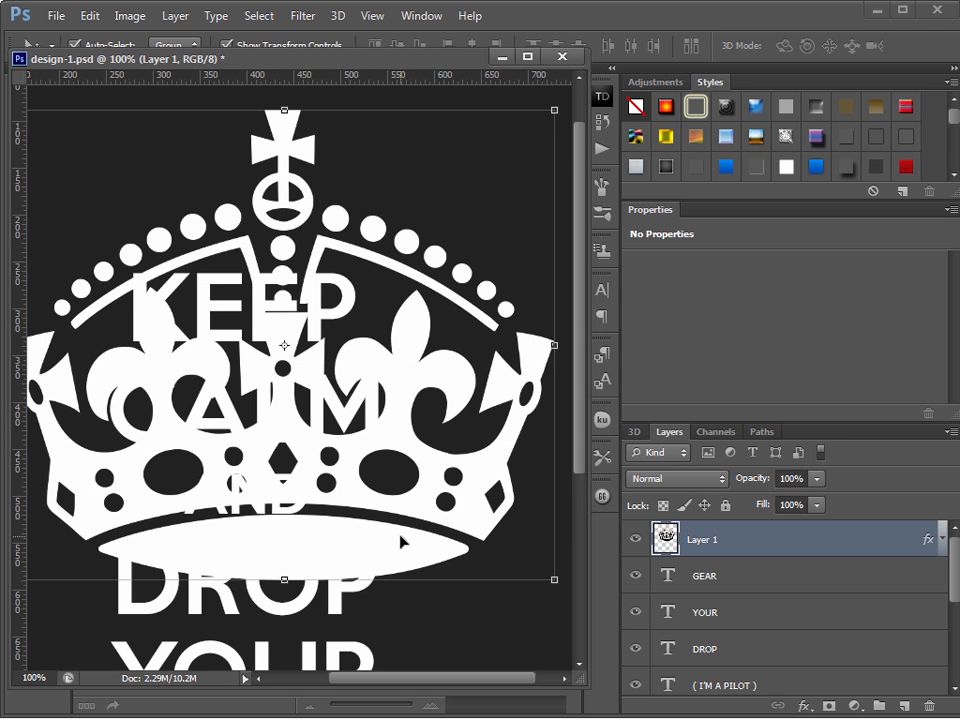
- Try rasterizing the layer style of Layer 1, and undo the rasterization
right_click(750, 543)
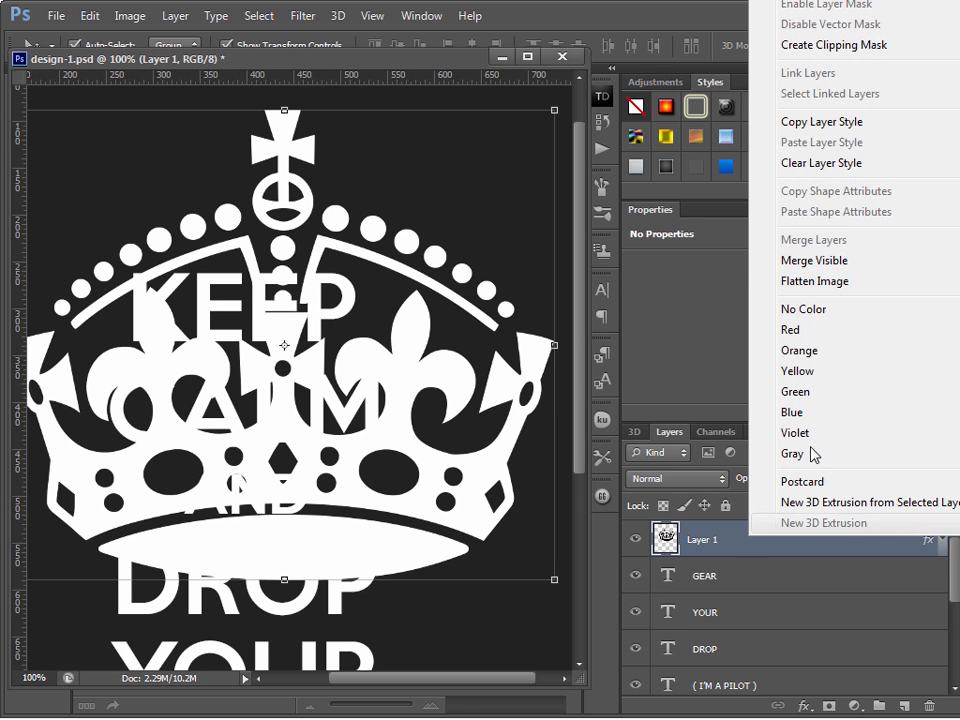
left_click(707, 16)
left_click_drag(706, 13, 693, 164)
right_click(748, 706)
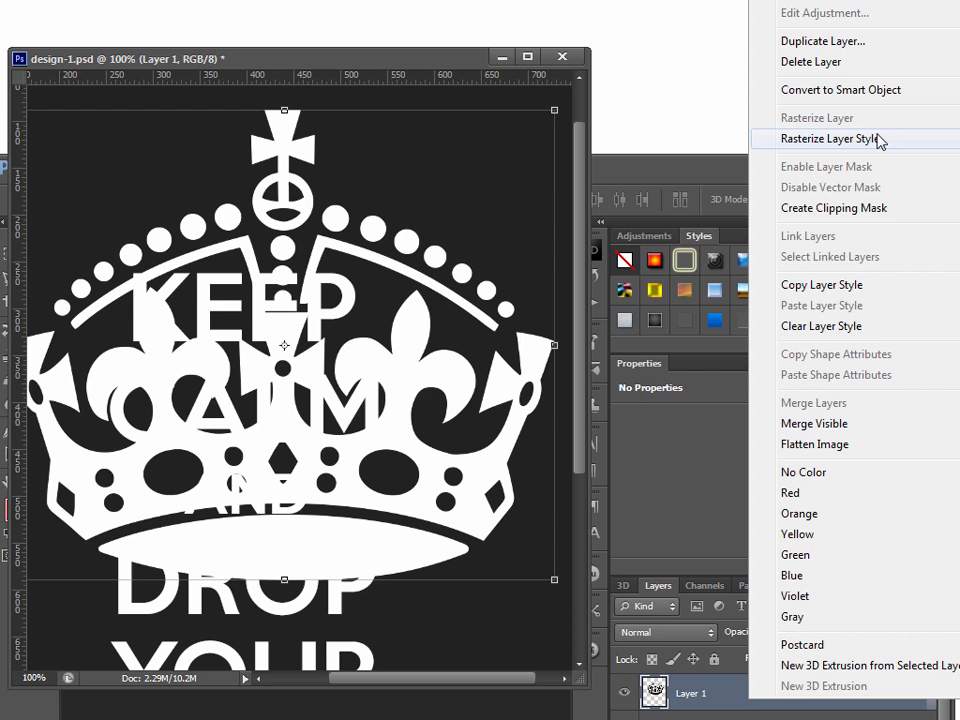
left_click(826, 137)
double_click(715, 176)
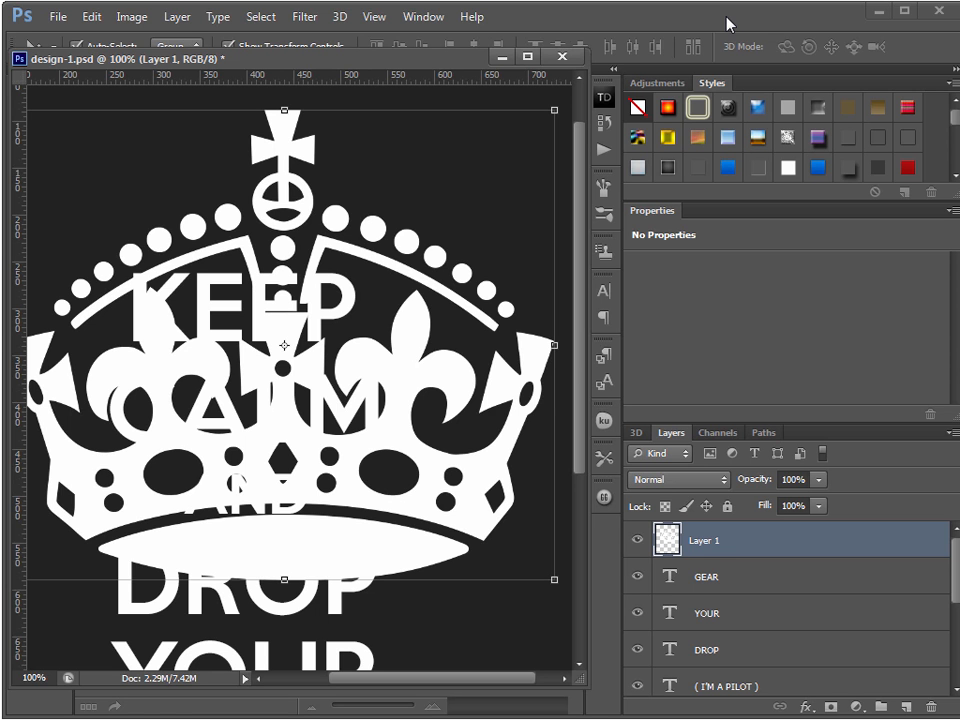
key("ctrl+z")
- Convert the crown's Layer 1 to a Smart Object
double_click(729, 25)
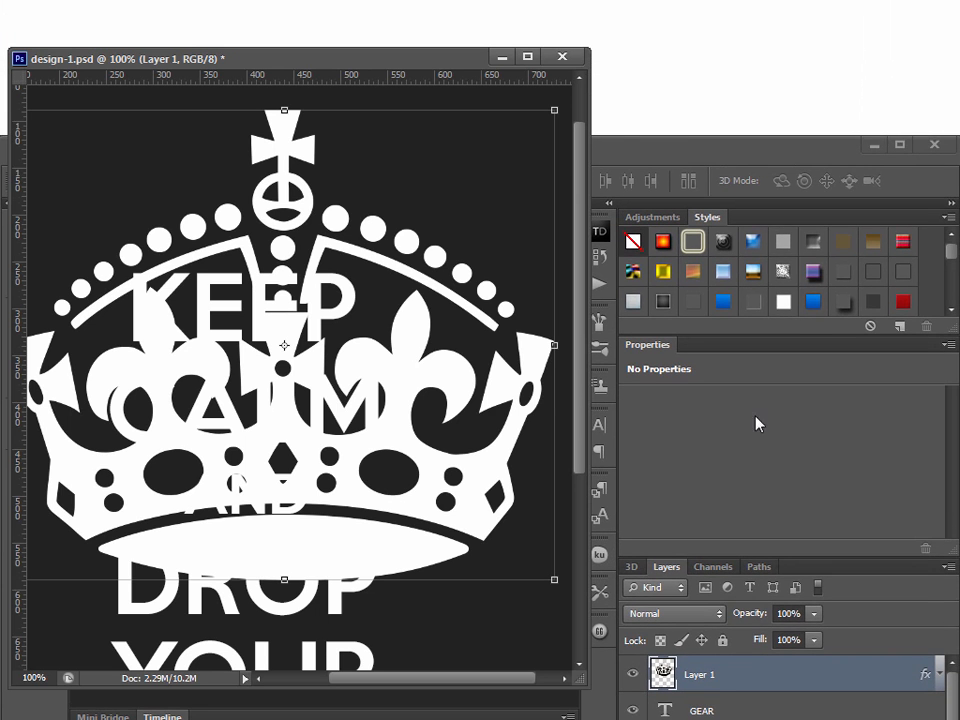
right_click(754, 681)
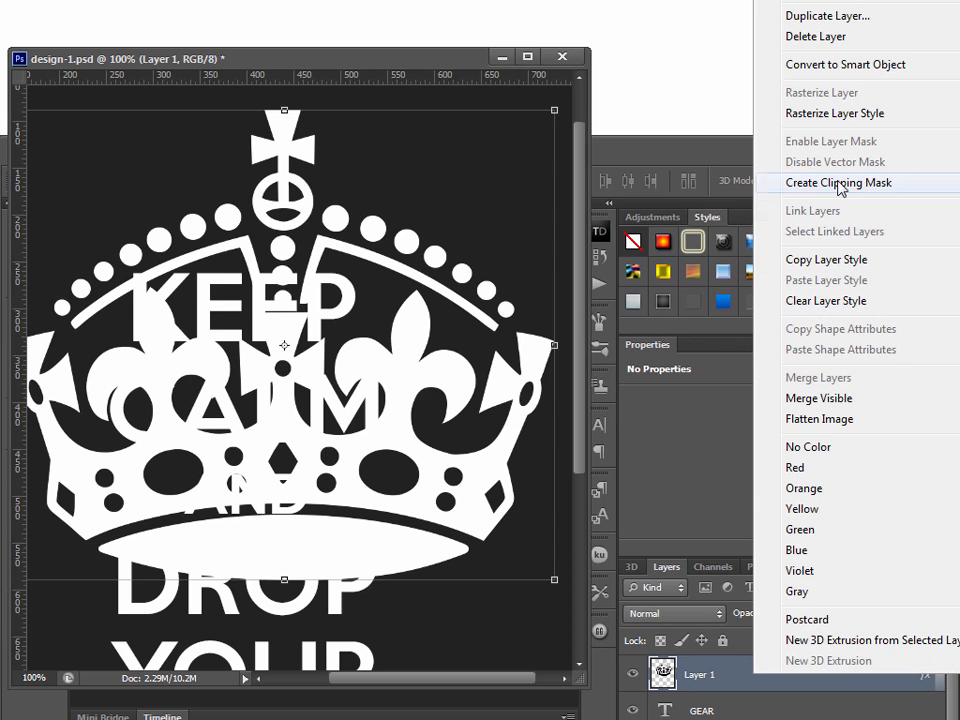
left_click(812, 65)
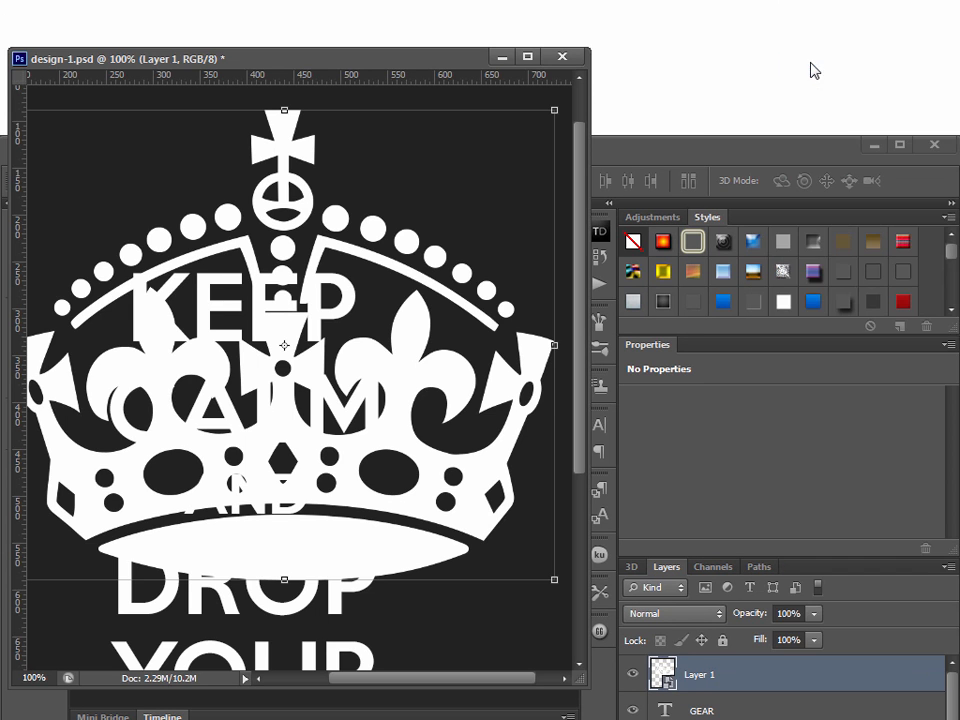
left_click_drag(808, 163, 806, 24)
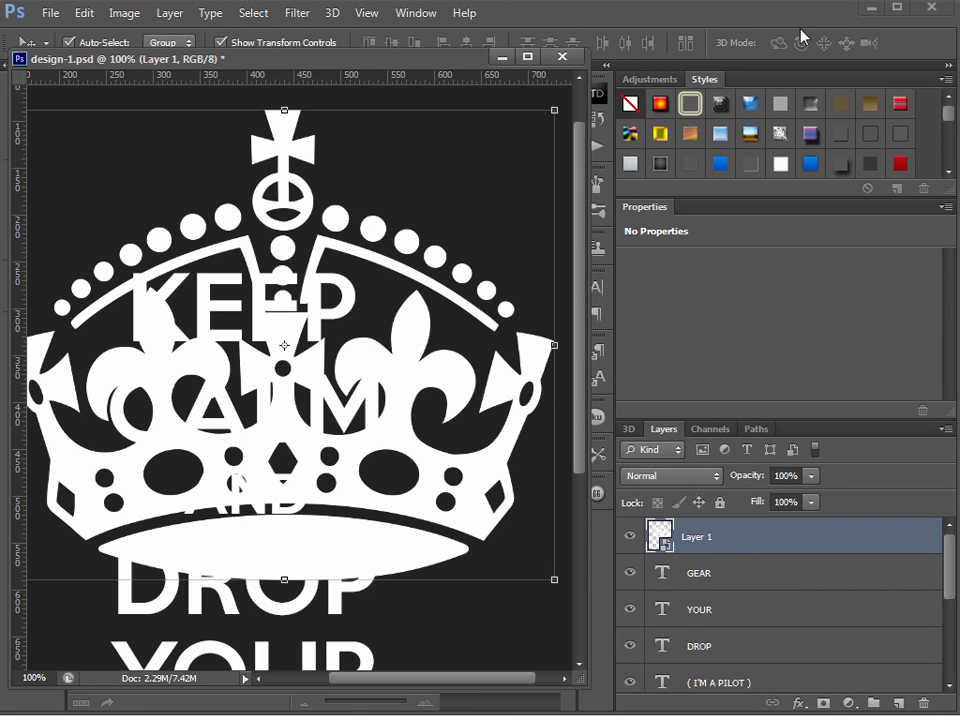
- Scale the Layer 1 crown down to about 63%, shift it over the text, and enlarge it to about 78%
key("ctrl+t")
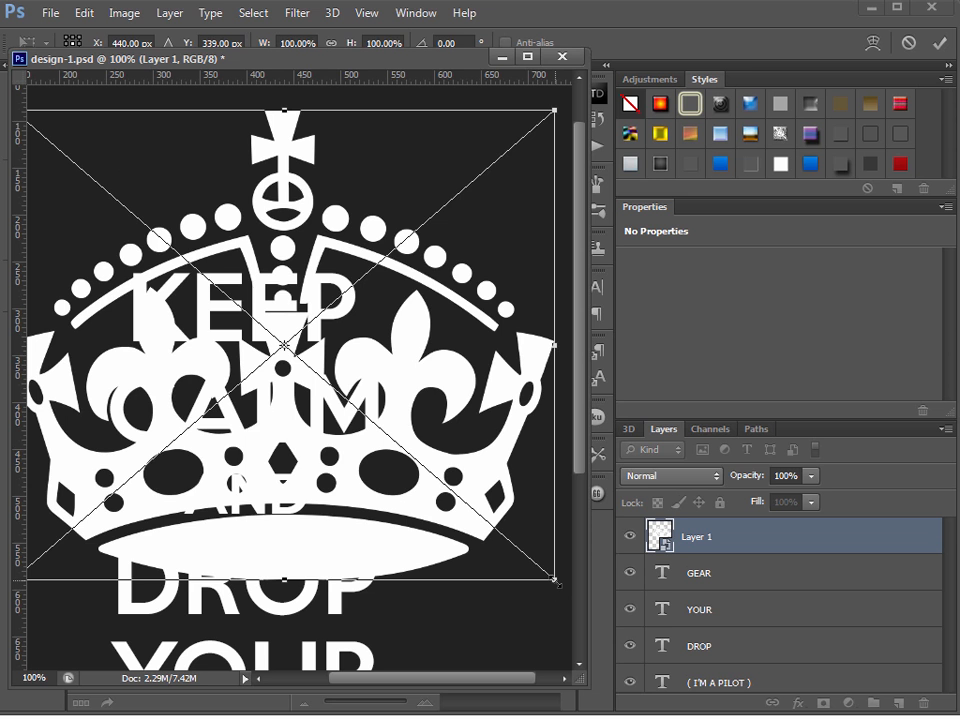
left_click_drag(556, 581, 354, 405)
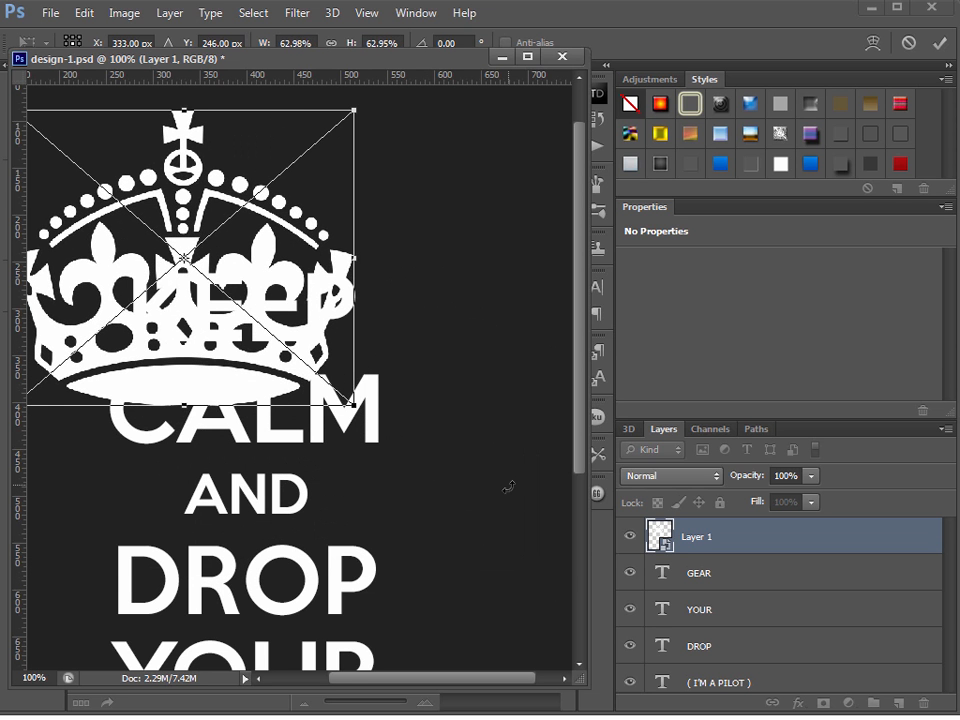
key("Return")
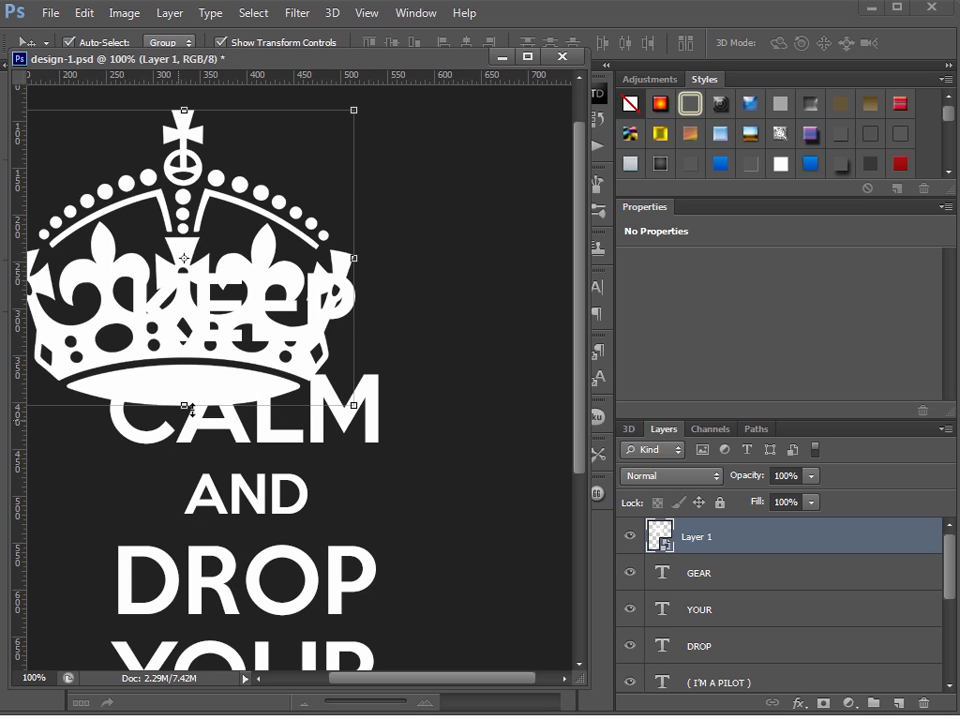
left_click_drag(219, 395, 249, 381)
left_click_drag(387, 398, 467, 467)
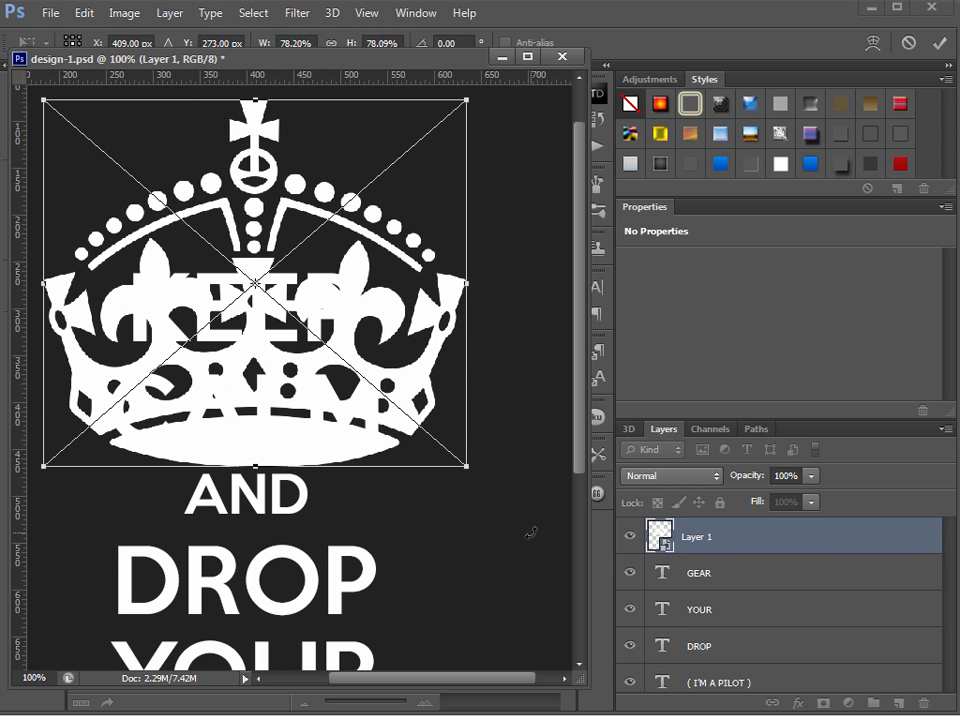
key("Return")
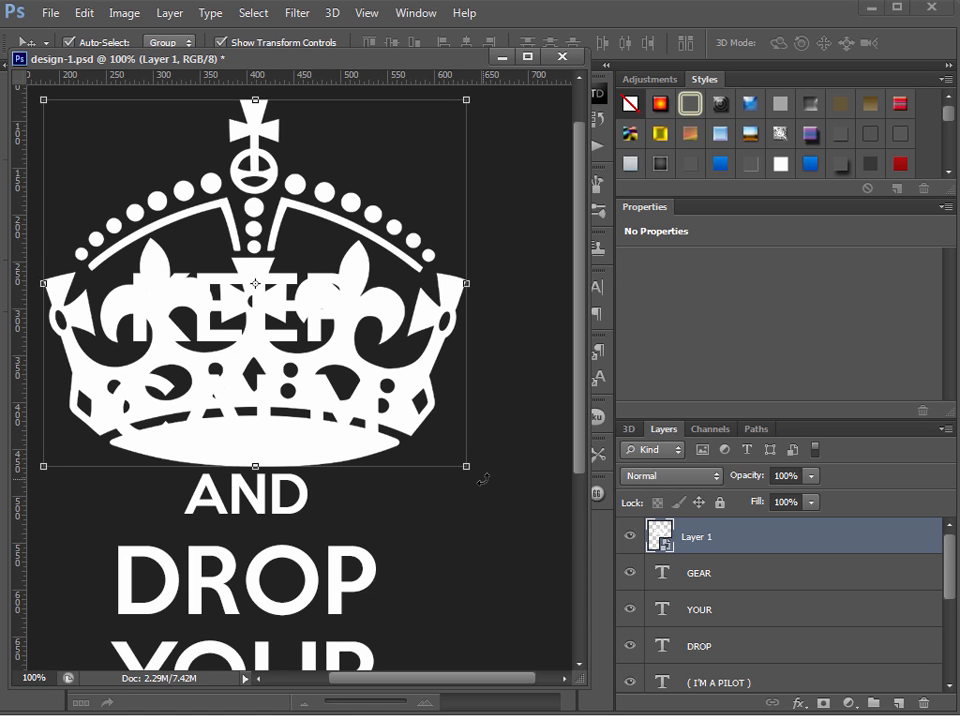
- Scale the Layer 1 crown down to about 40% and place it centred just above the word KEEP
left_click_drag(466, 466, 255, 287)
left_click_drag(170, 281, 270, 245)
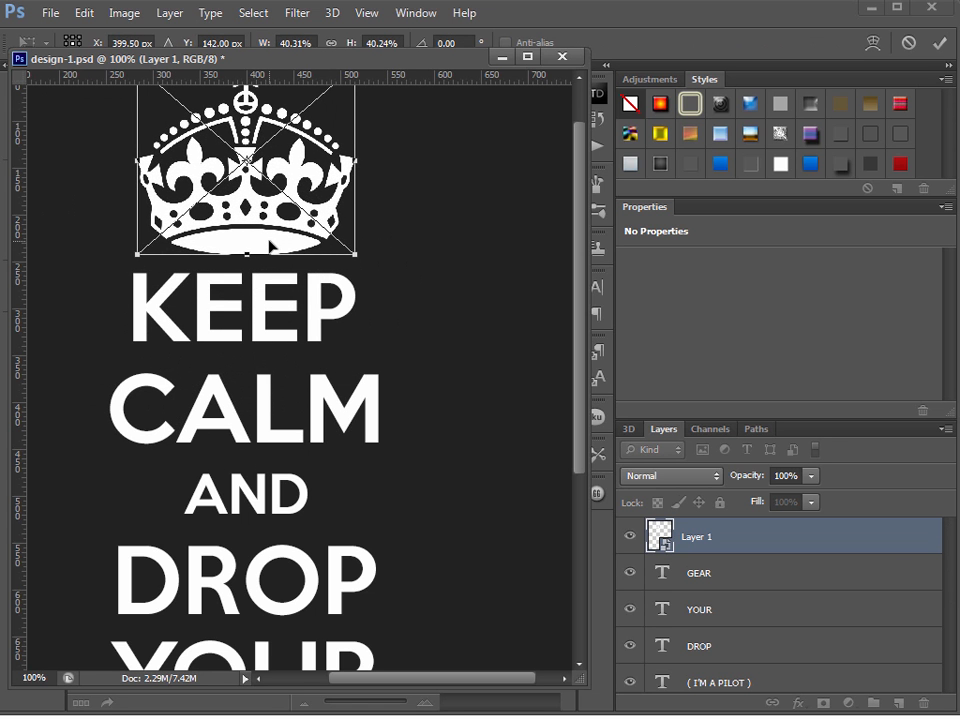
key("Return")
- Scale the Layer 1 crown down to about 30% and place it centred just above the word KEEP
left_click(490, 56)
left_click_drag(490, 58, 608, 56)
left_click(45, 327)
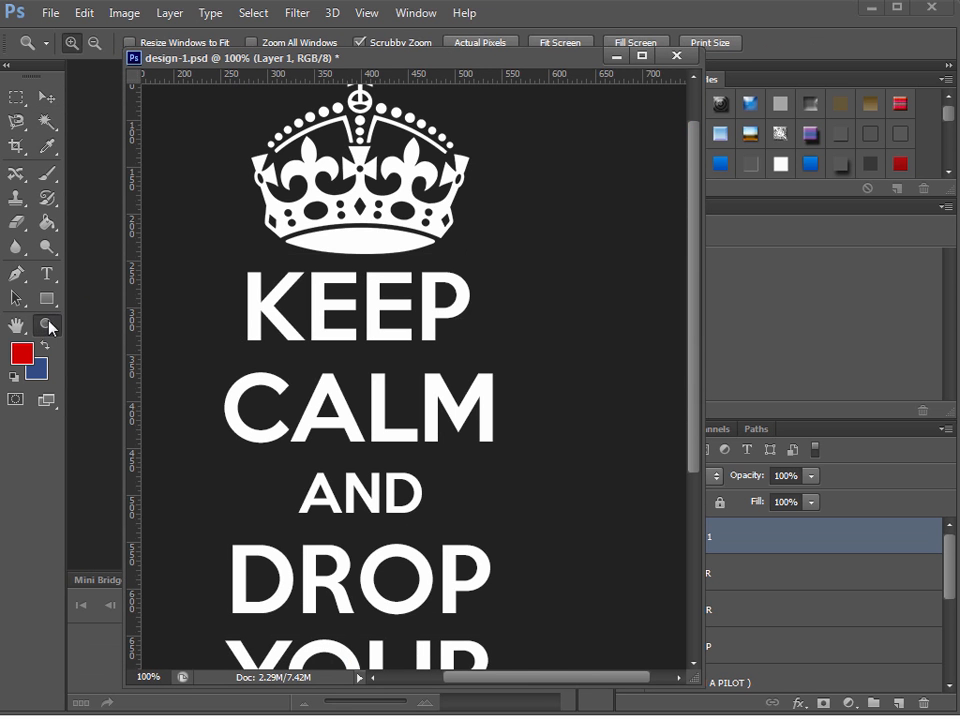
key("alt")
left_click(266, 355, "alt")
left_click(265, 354, "alt")
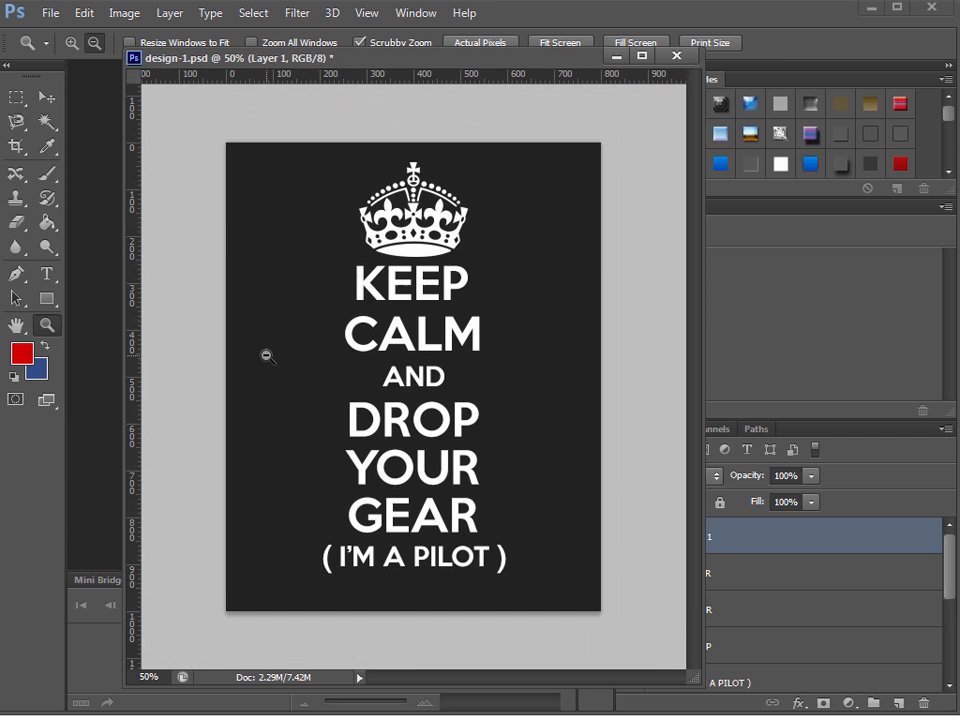
left_click(48, 100)
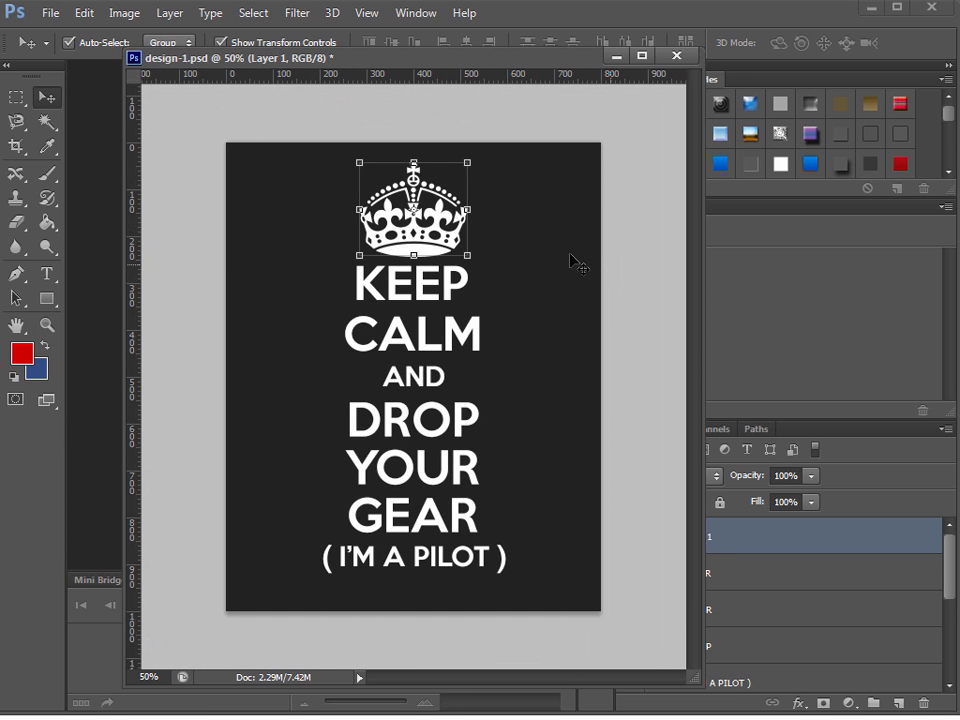
left_click_drag(433, 249, 432, 244)
left_click(468, 155)
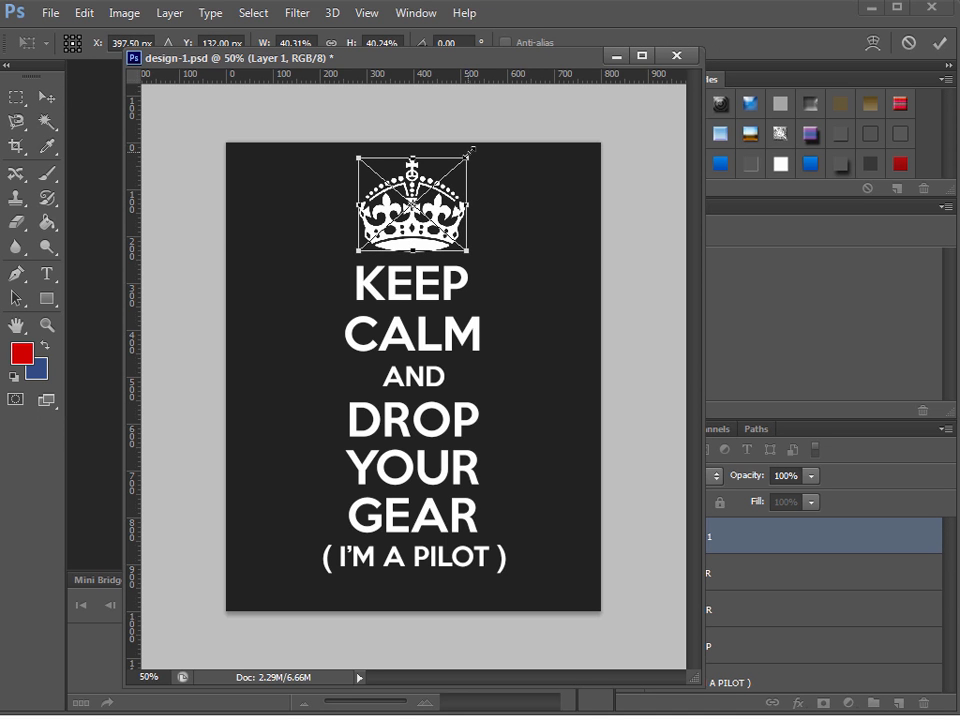
left_click_drag(468, 153, 453, 168)
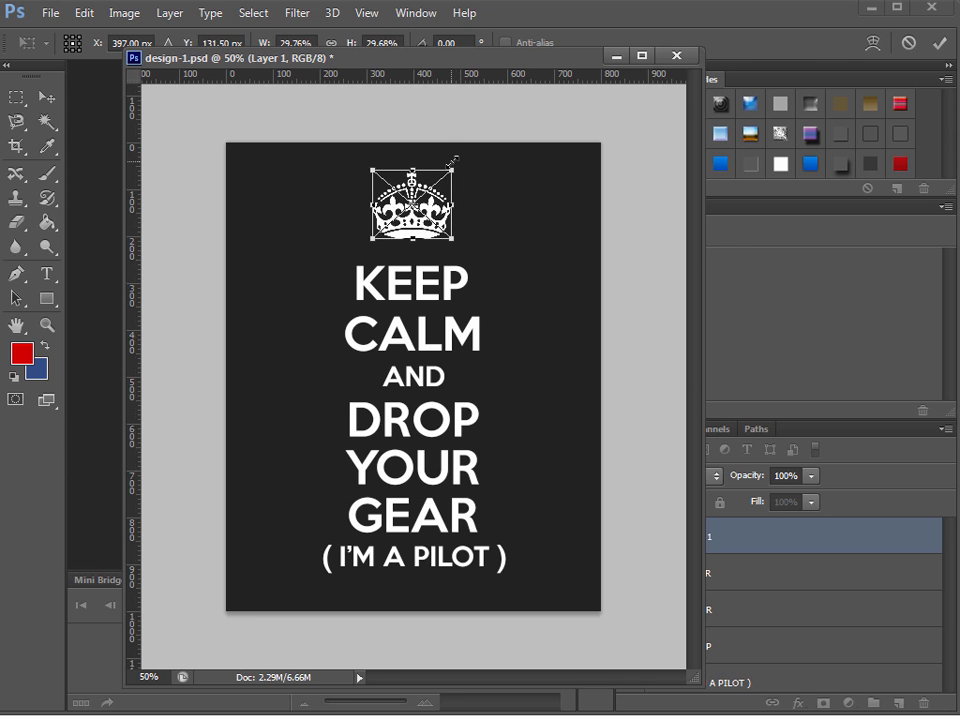
key("Return")
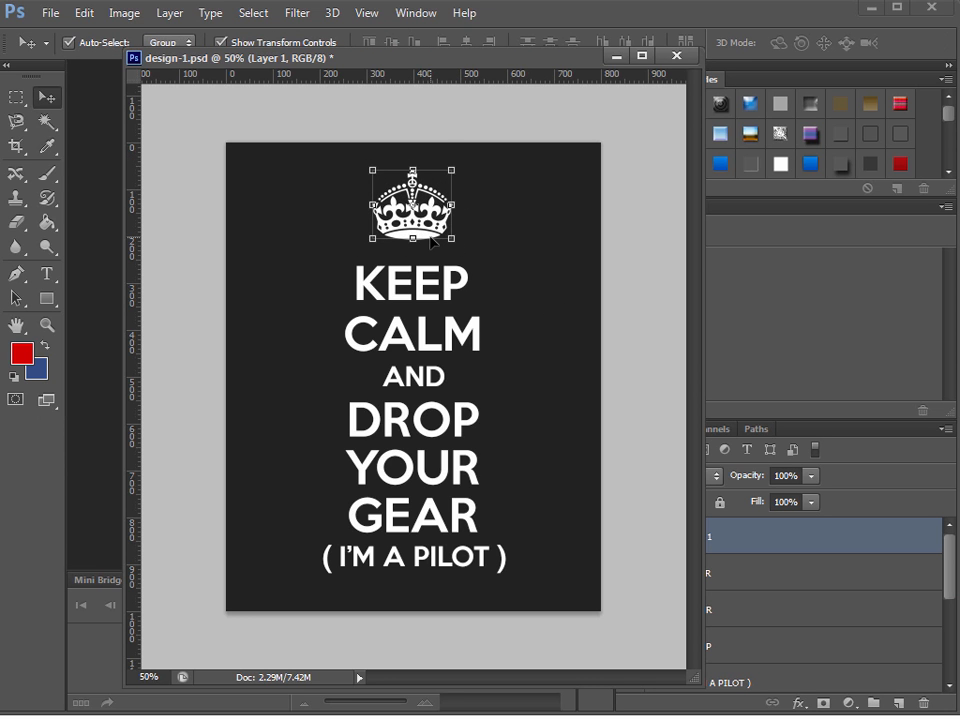
left_click_drag(428, 240, 428, 252)
left_click(636, 399)
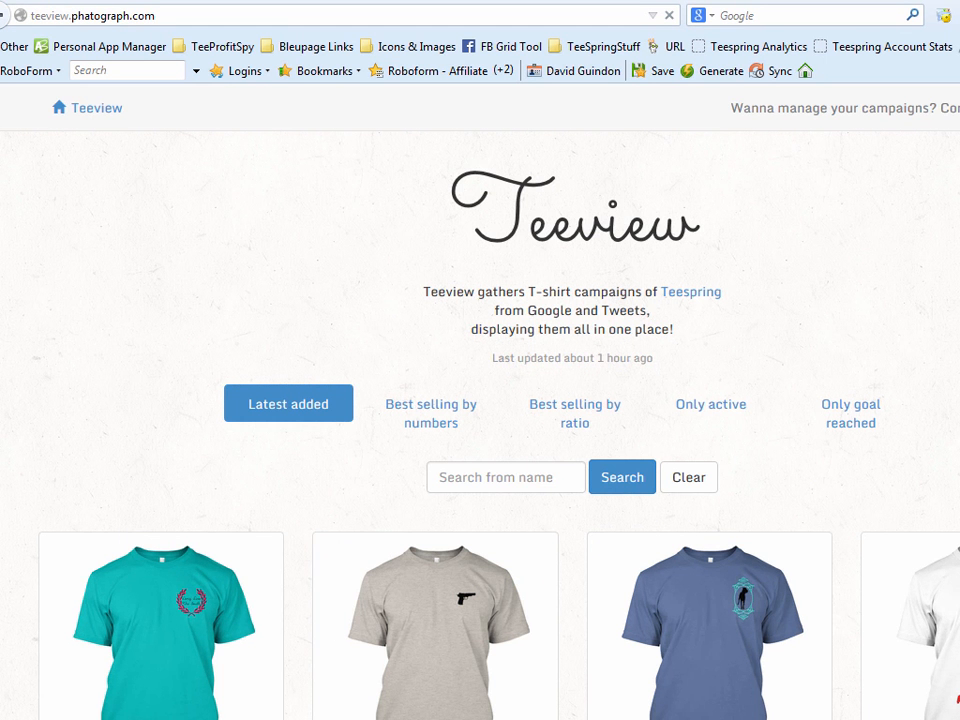
- Switch to the Teeview website, search its campaigns for "keep calm", and browse the results through to the next page
left_click(473, 468)
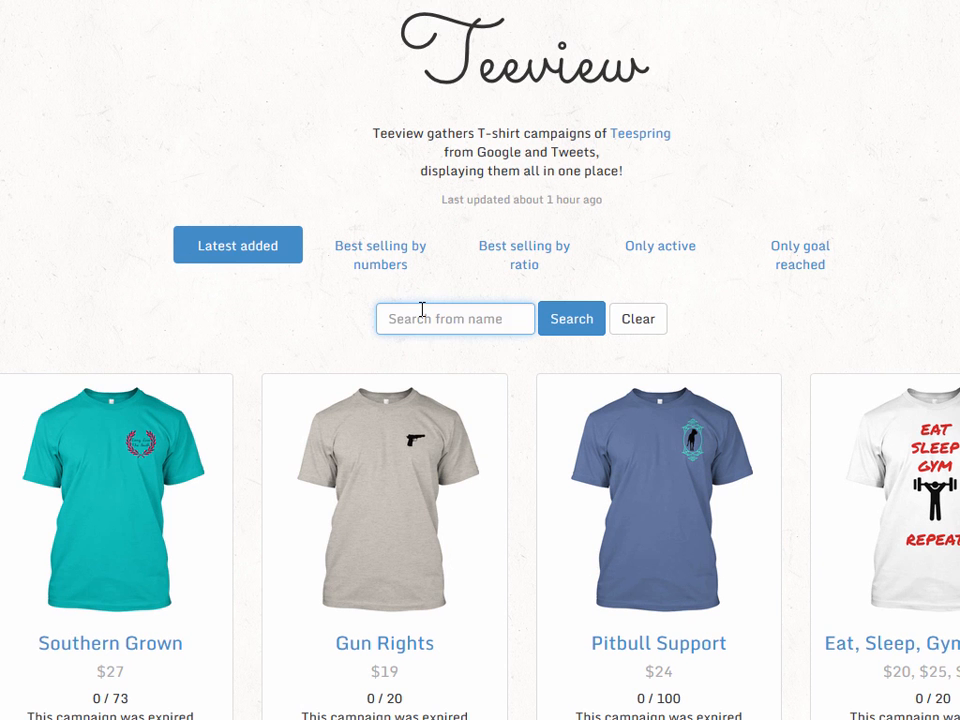
type("keep calm")
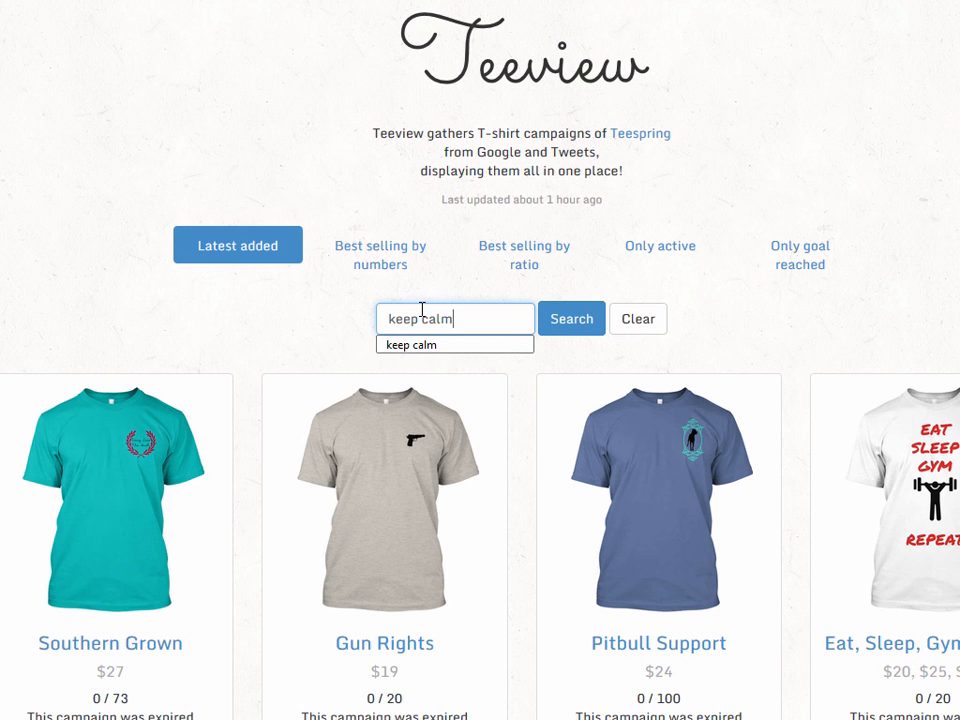
key("Return")
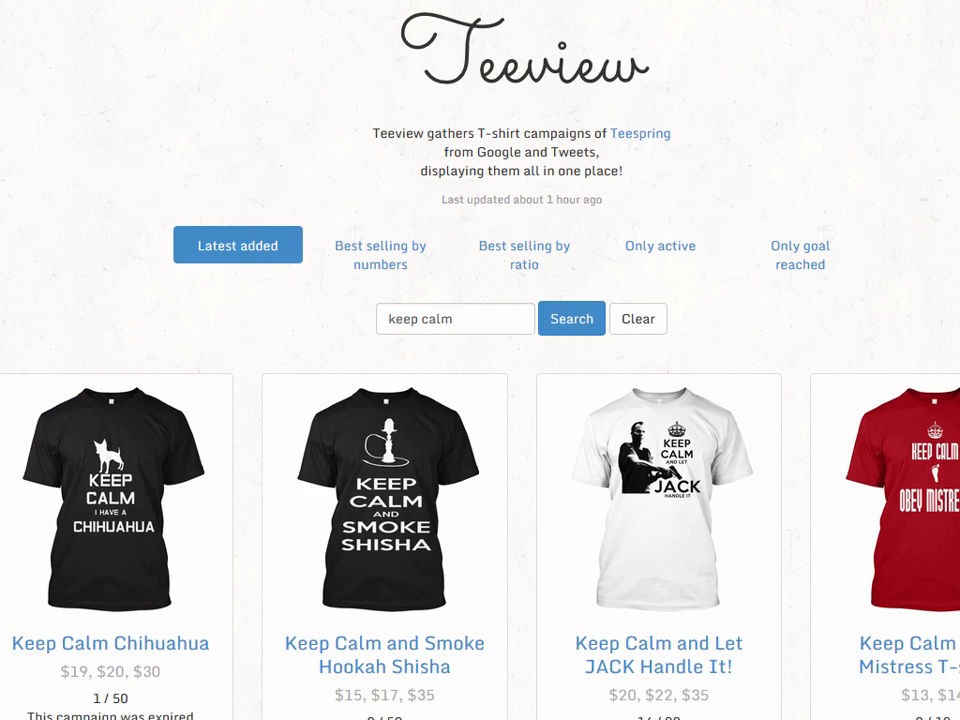
scroll(480, 400, "down", 1)
scroll(480, 360, "down", 6)
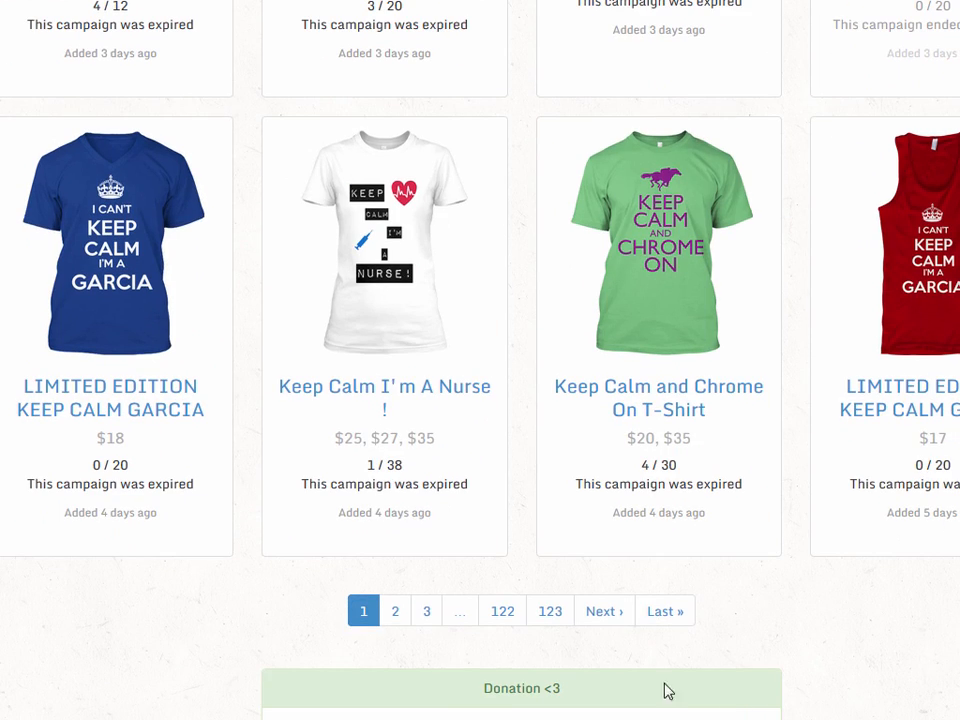
left_click(604, 611)
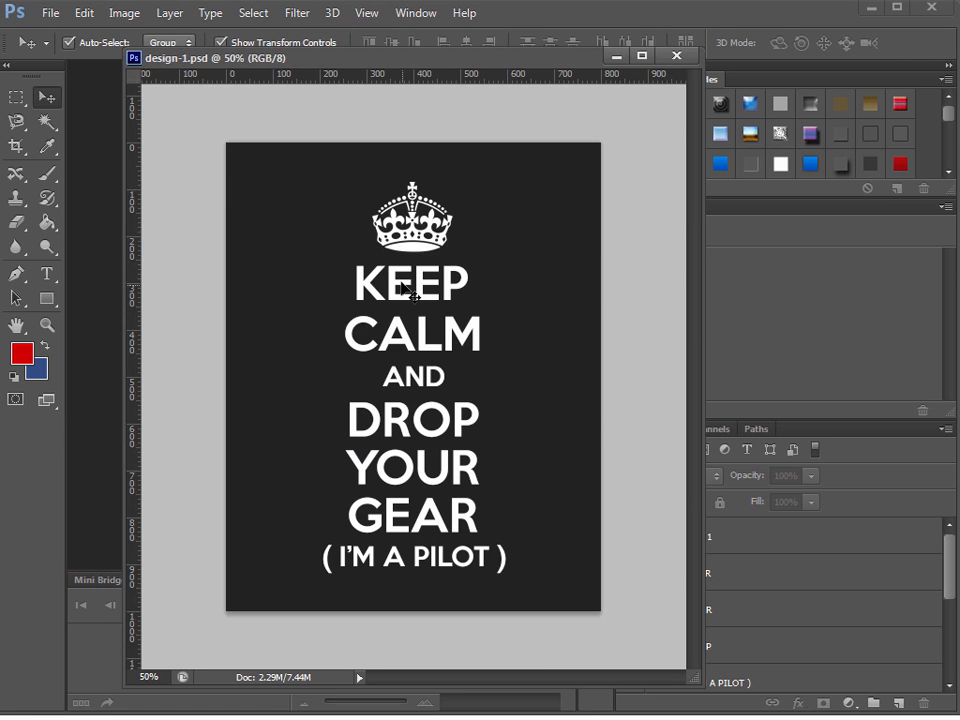
- Switch back to Photoshop and scale the Layer 1 crown down slightly more around its centre
left_click(414, 248)
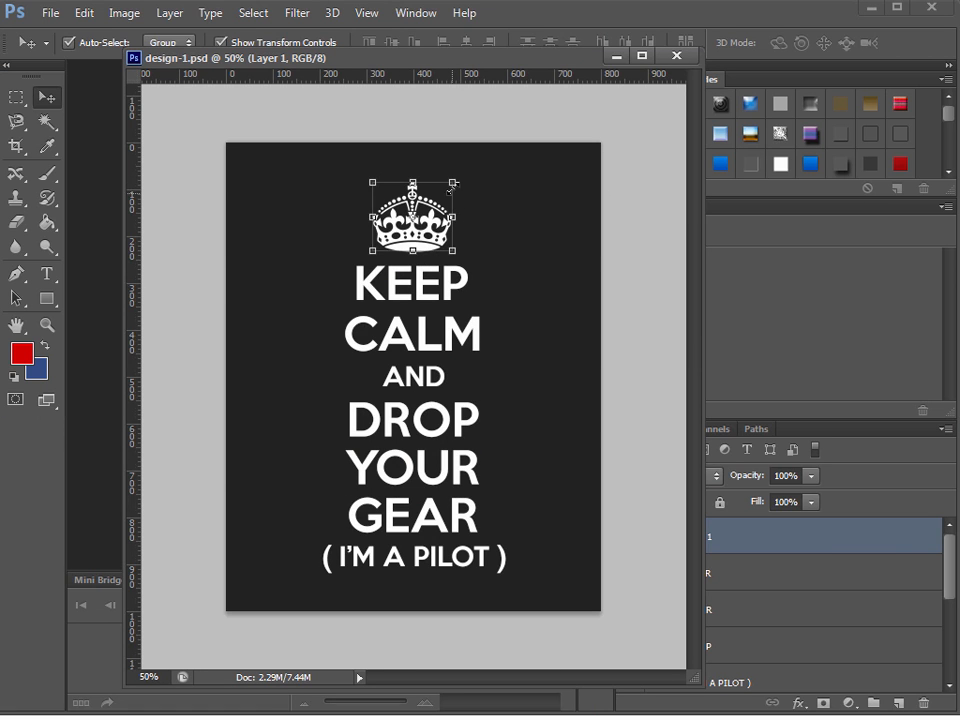
key("ctrl+t")
left_click_drag(452, 181, 448, 184)
key("Return")
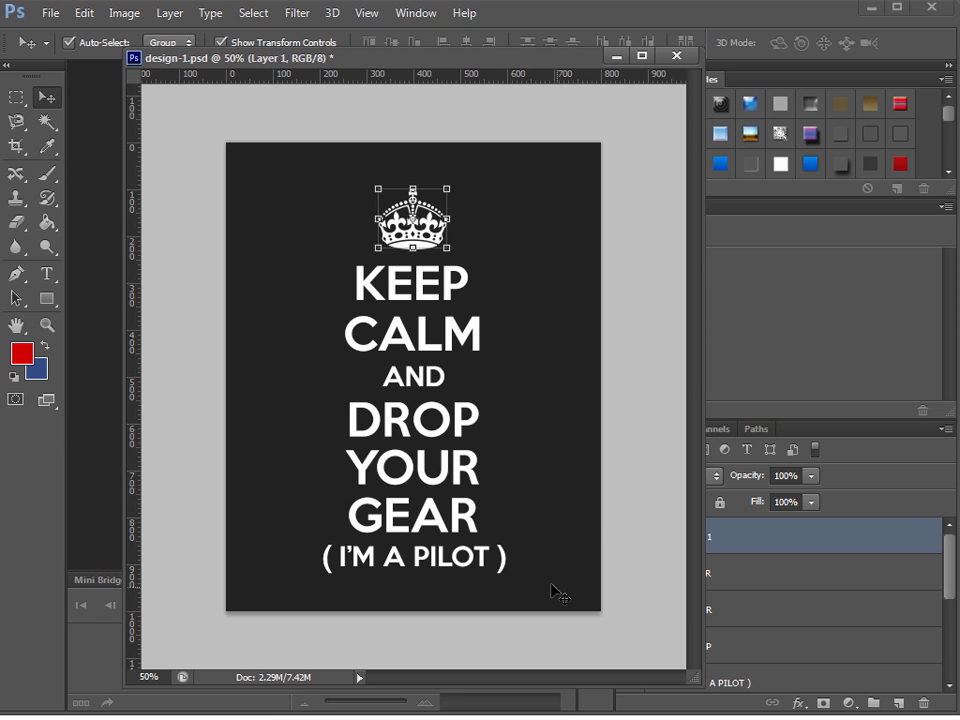
- Move the crown and all the text lines together slightly up and left on the canvas, and save the document
left_click_drag(541, 590, 328, 192)
left_click_drag(420, 286, 416, 268)
left_click(539, 387)
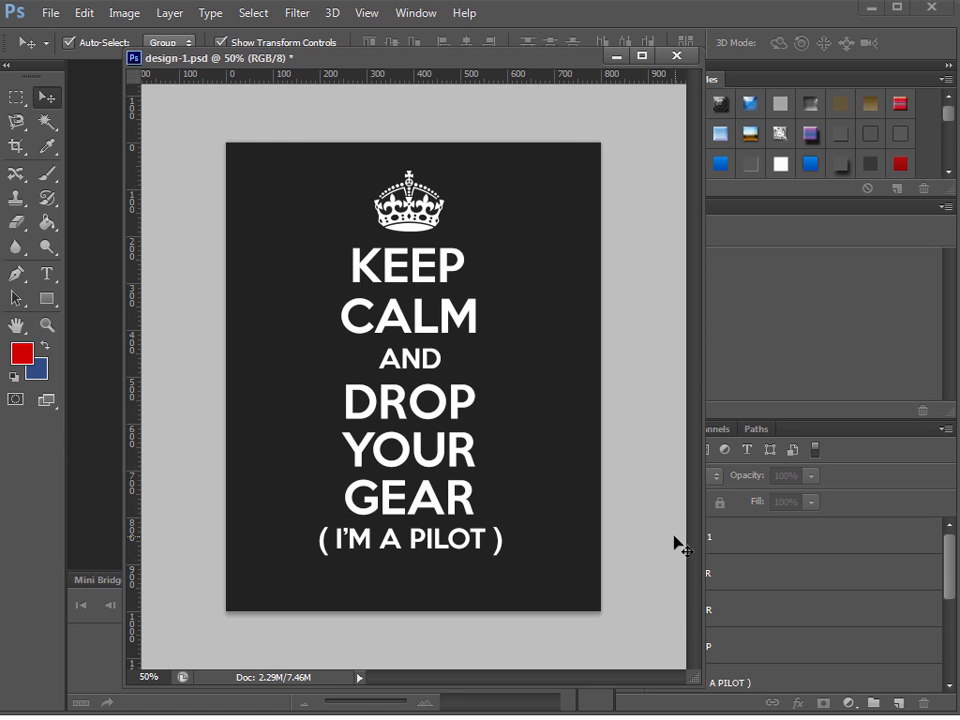
key("ctrl+s")
- Crop the canvas to the width of the ( I'M A PILOT ) line, about 390 px, and to just below that line
left_click(16, 147)
left_click_drag(223, 378, 272, 379)
left_click_drag(548, 383, 507, 369)
left_click_drag(413, 612, 413, 588)
key("Return")
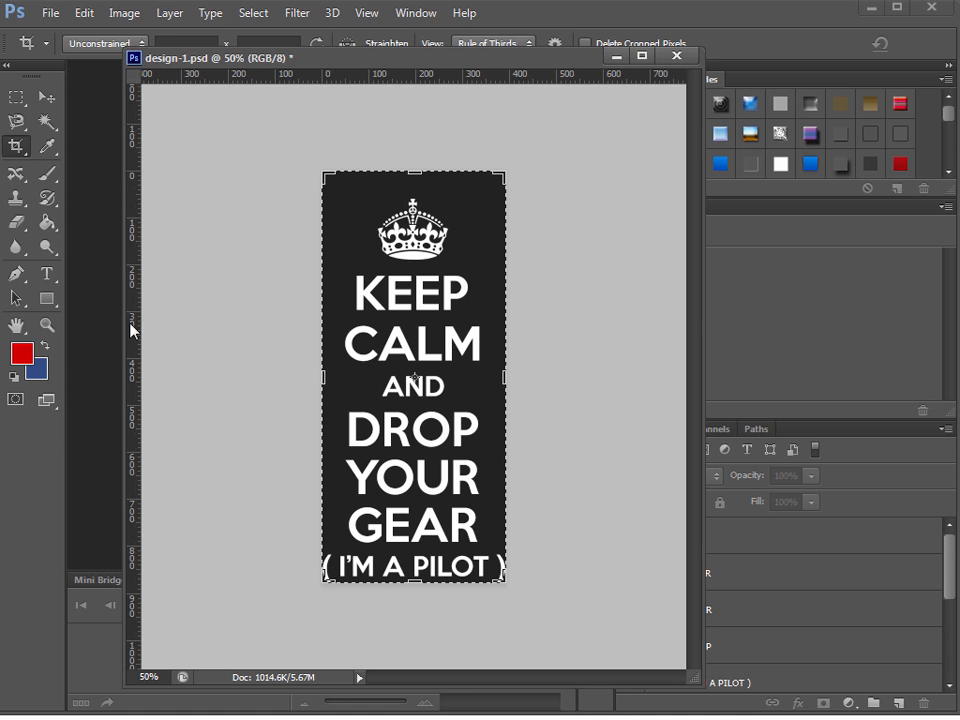
- Add a vertical guide at the horizontal centre of the cropped canvas
left_click(367, 13)
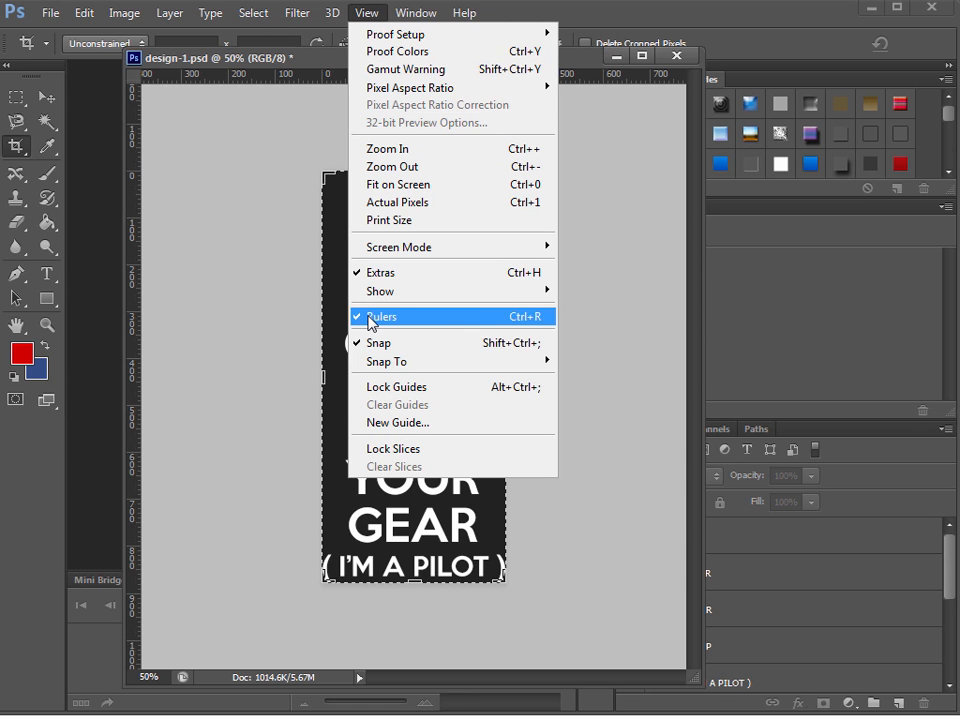
left_click(131, 352)
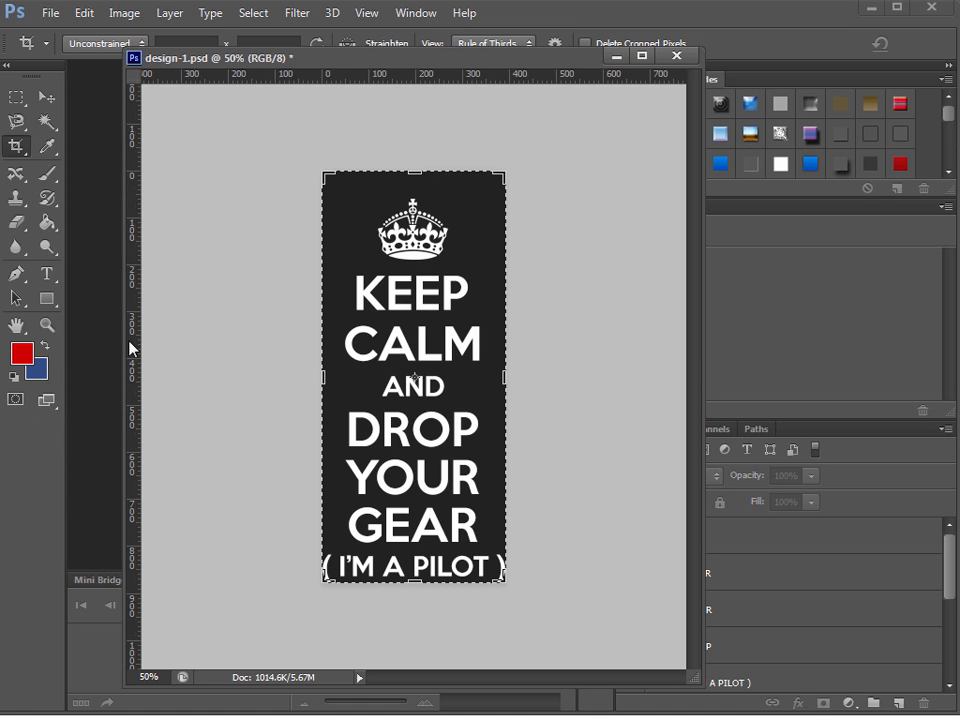
left_click_drag(131, 349, 403, 342)
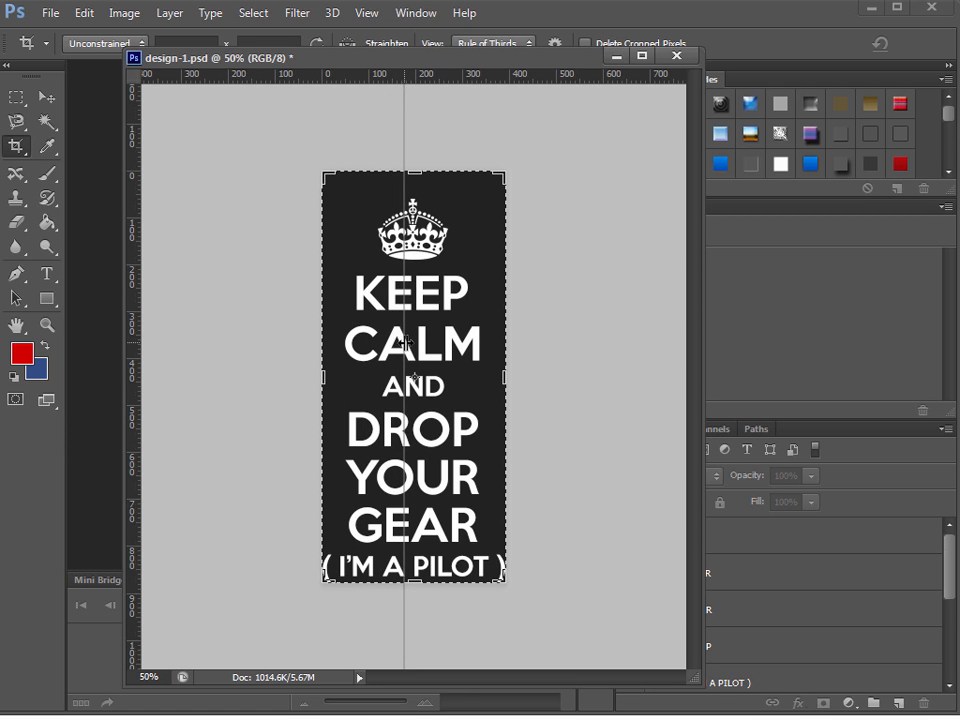
left_click(356, 20)
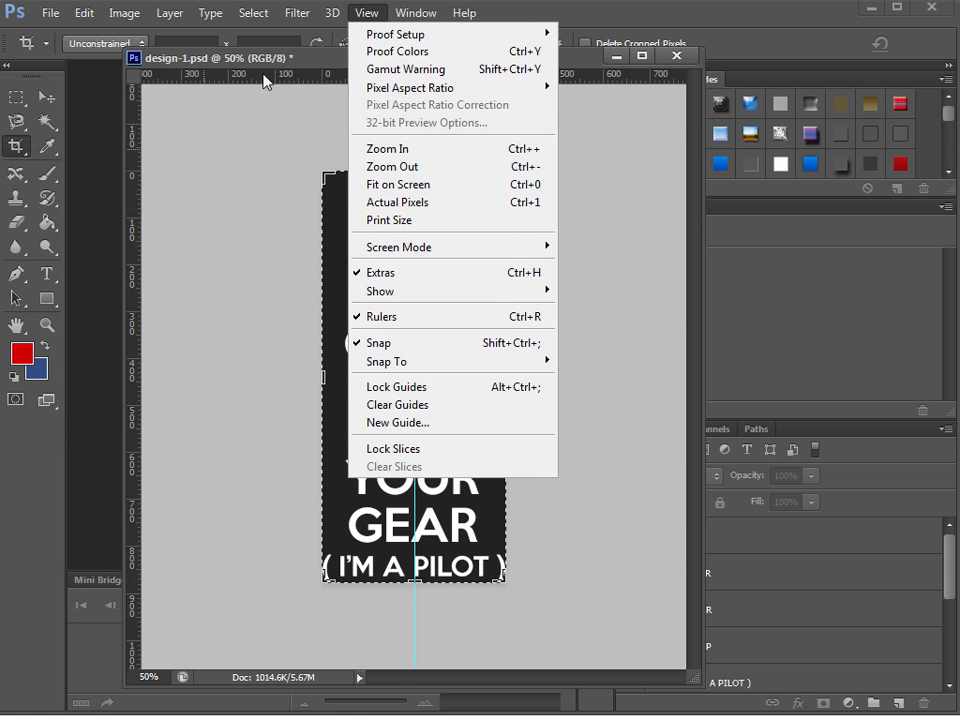
left_click(312, 68)
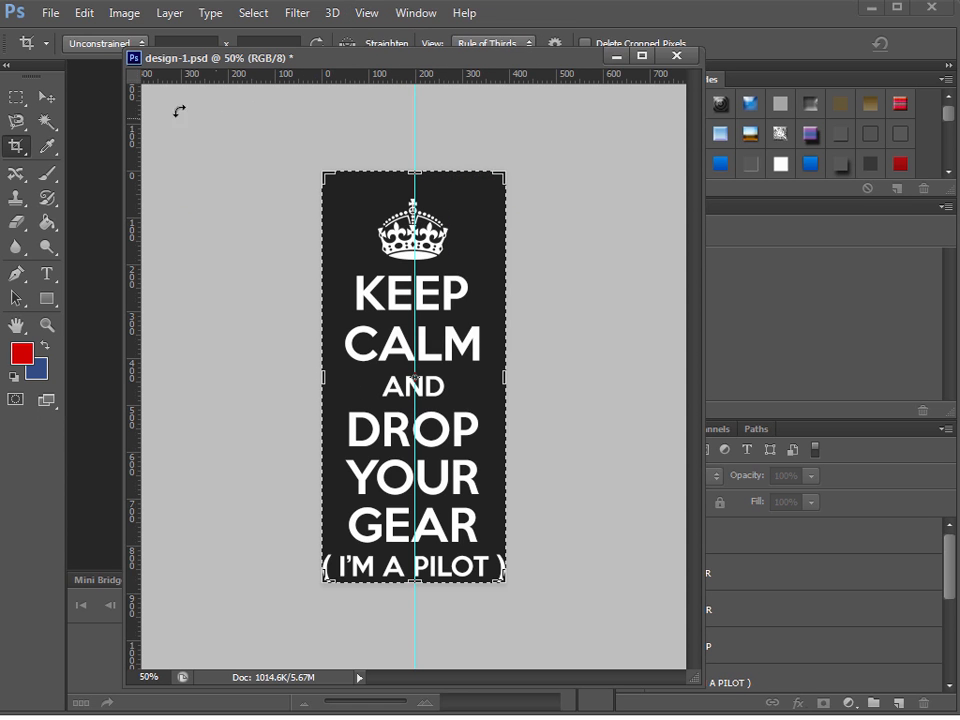
left_click(46, 97)
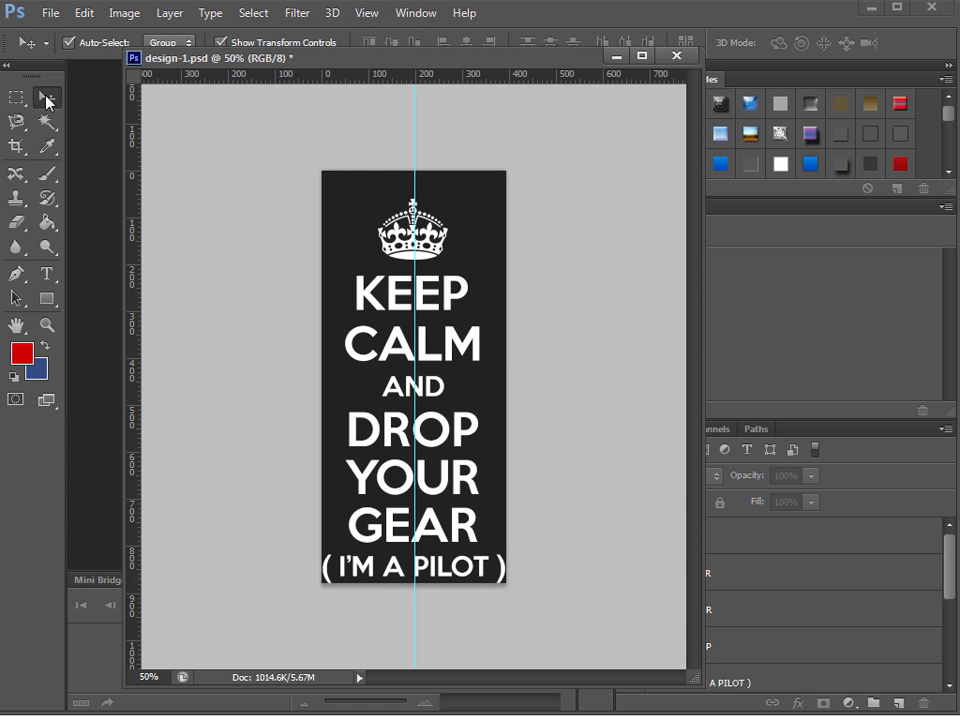
left_click(360, 16)
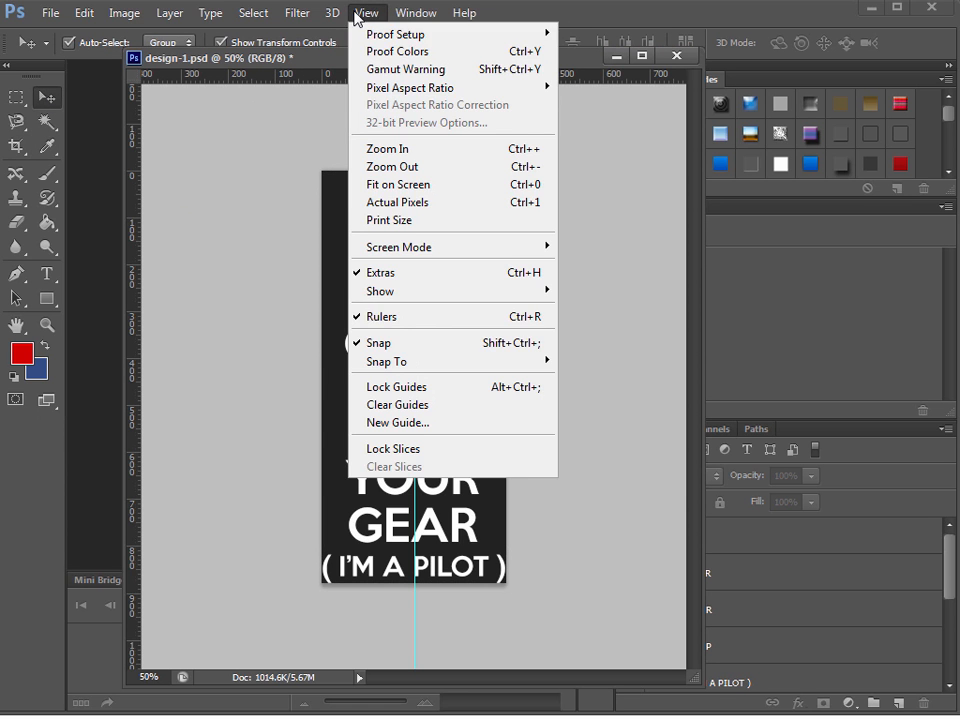
left_click(242, 231)
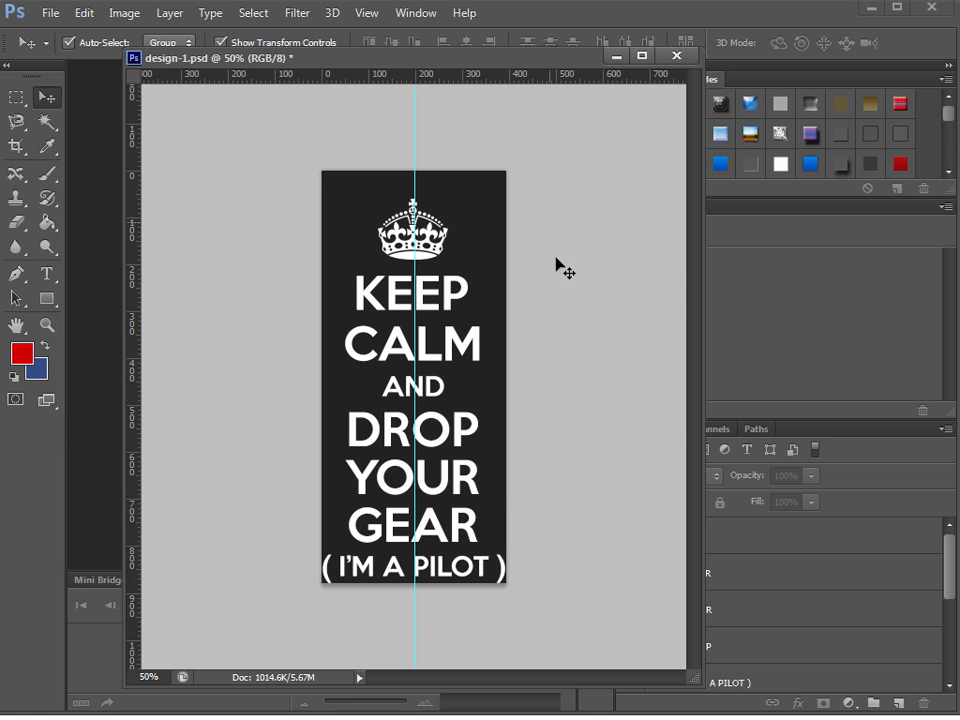
- Nudge the Layer 1 crown 3 px to the right so its centre sits on the vertical guide
left_click(440, 256)
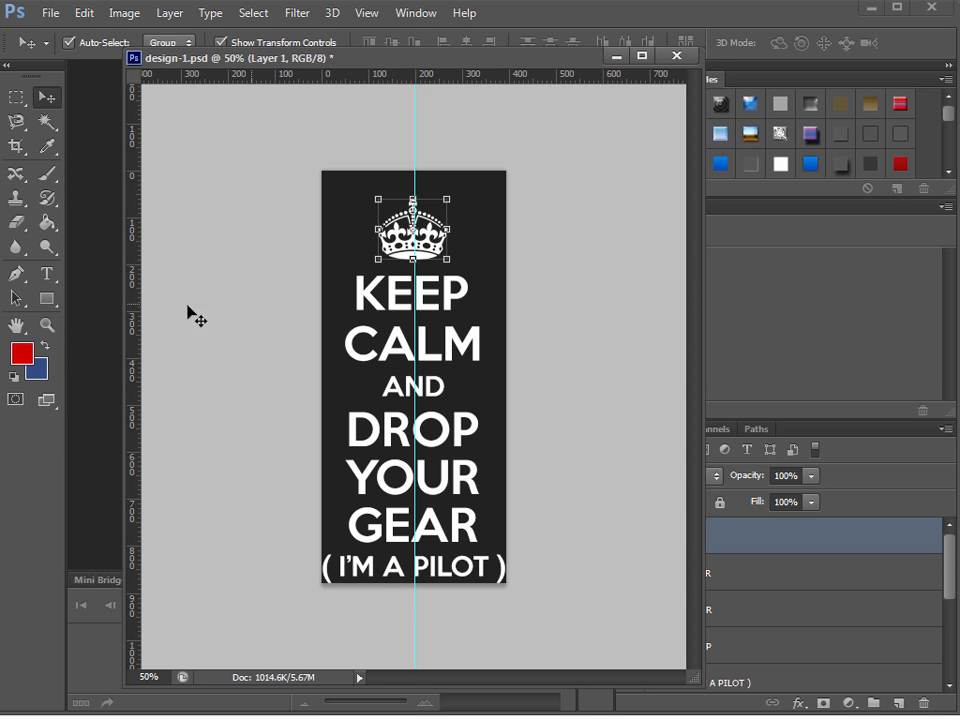
left_click(46, 325)
key("ctrl+plus")
key("ctrl+plus")
key("ctrl+plus")
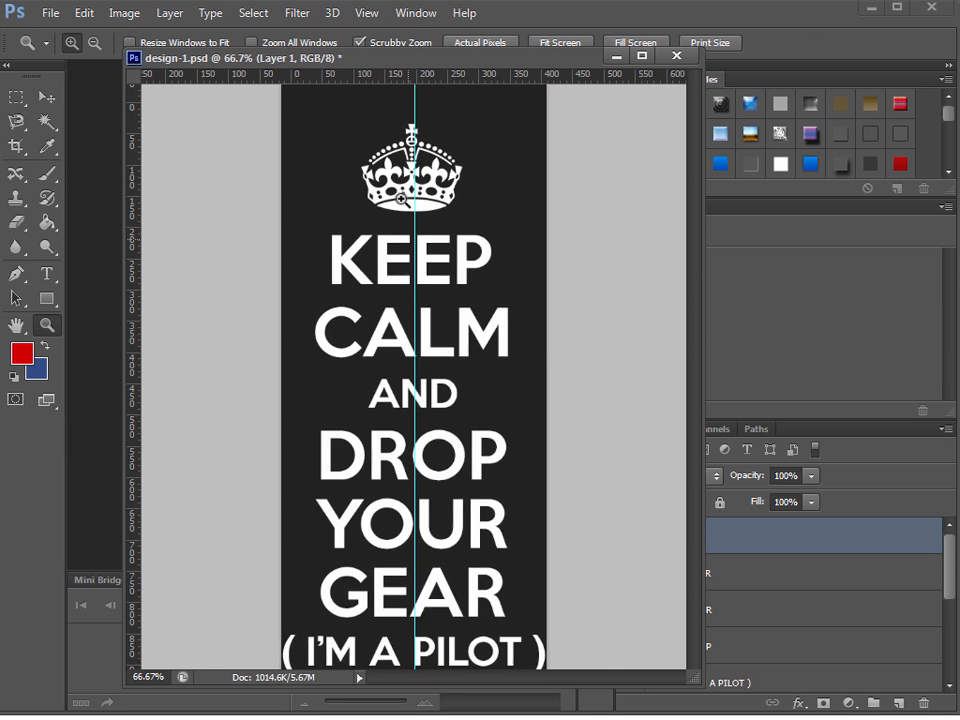
left_click(48, 97)
scroll(425, 288, "up", 8)
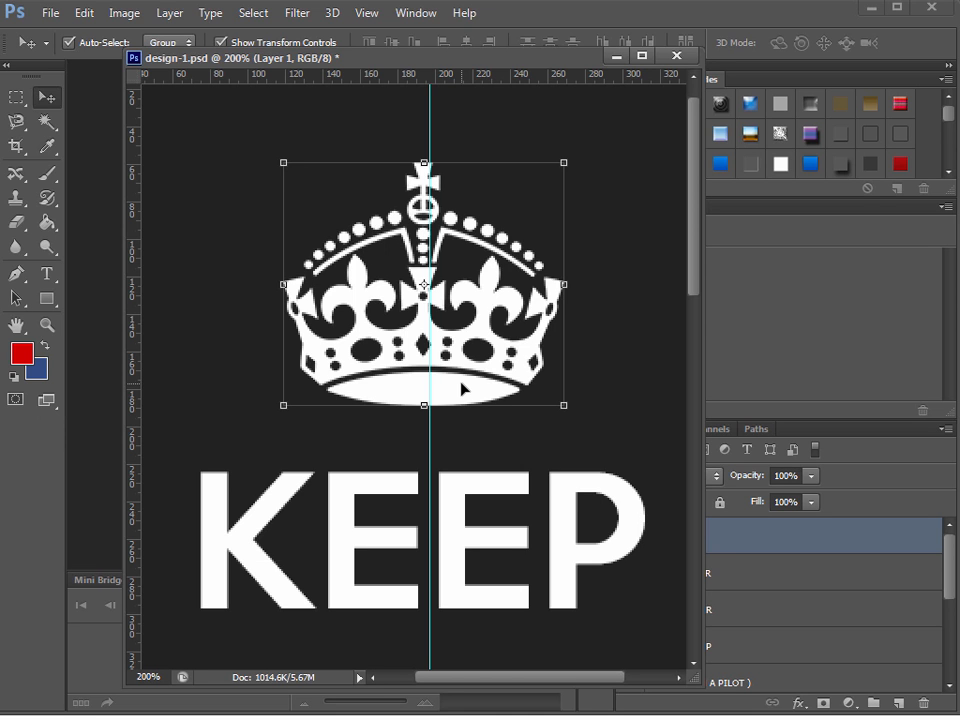
key("Right")
key("Right")
key("Right")
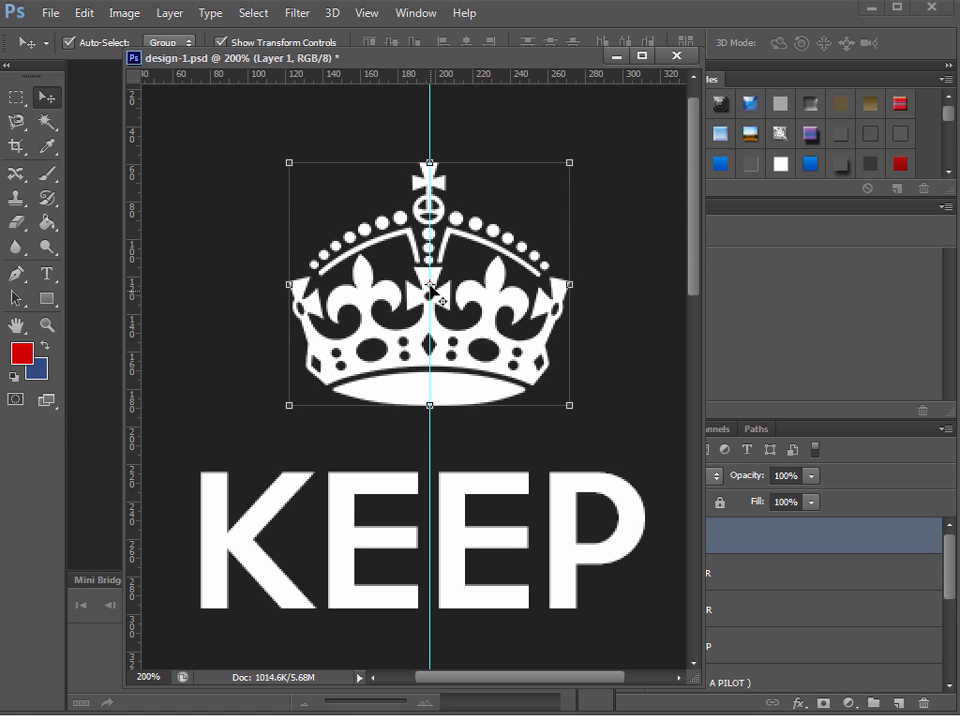
- Nudge the KEEP and CALM text layers each 3 px to the right to centre them on the guide
left_click(569, 543)
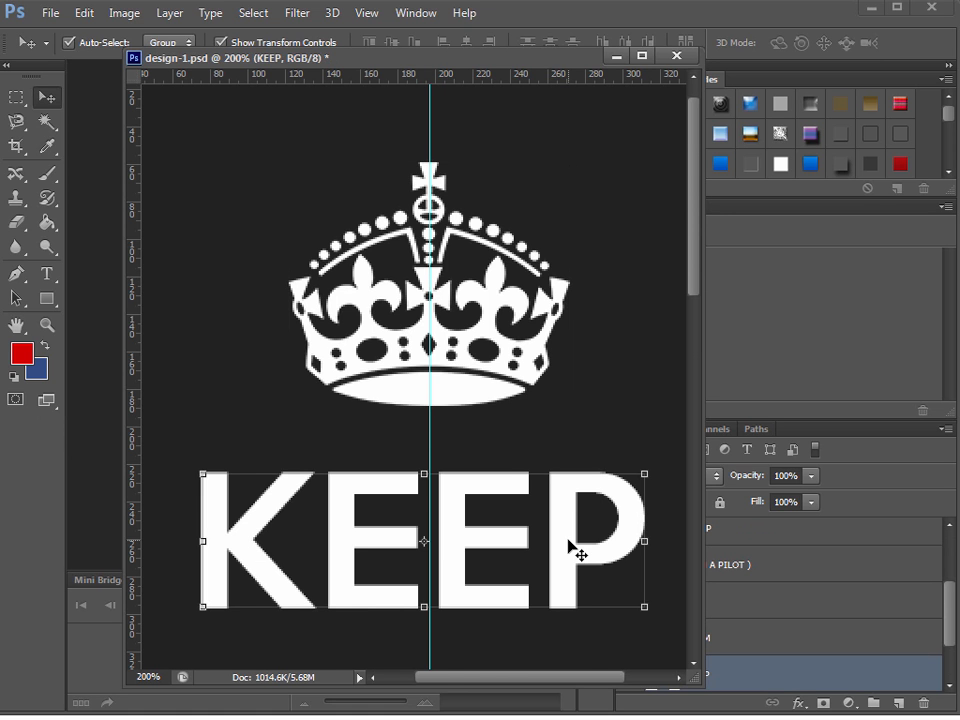
scroll(572, 550, "down", 5)
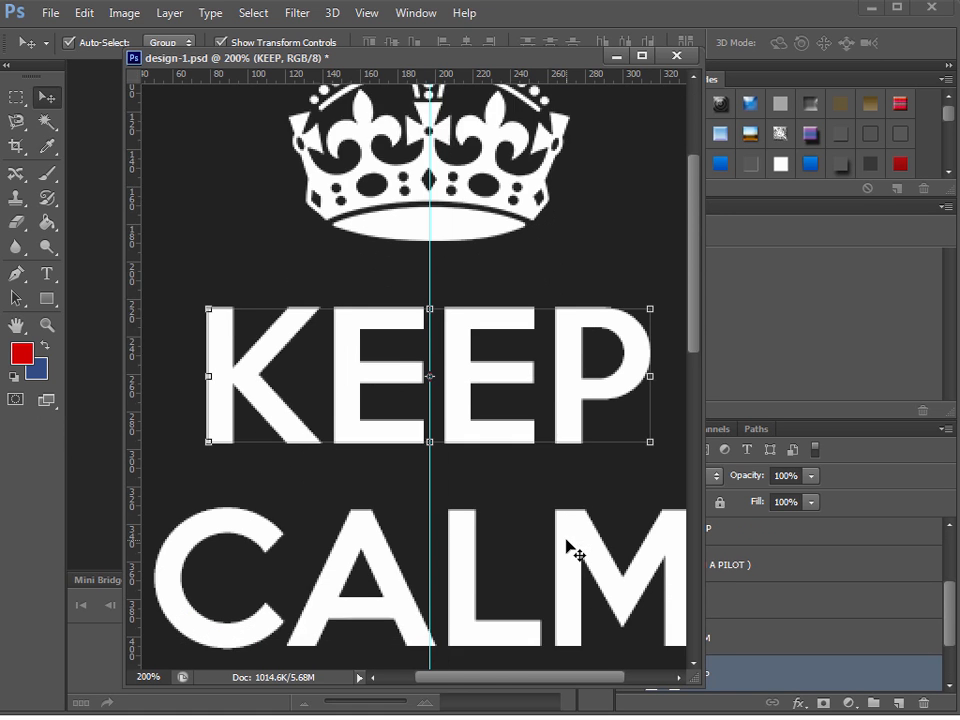
left_click(572, 504)
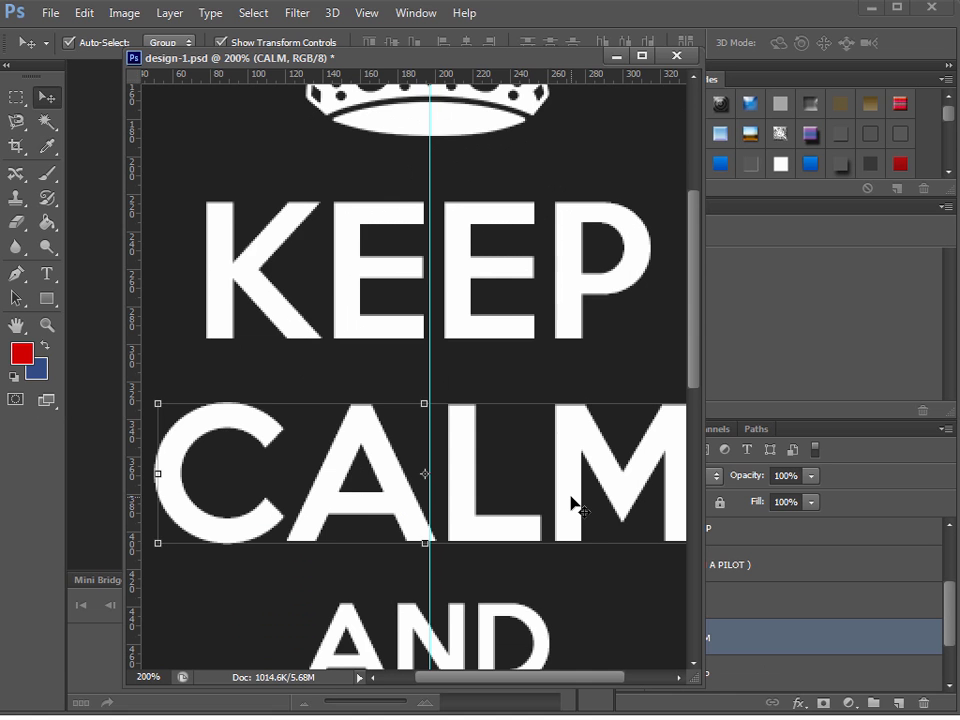
key("Right")
key("Right")
key("Right")
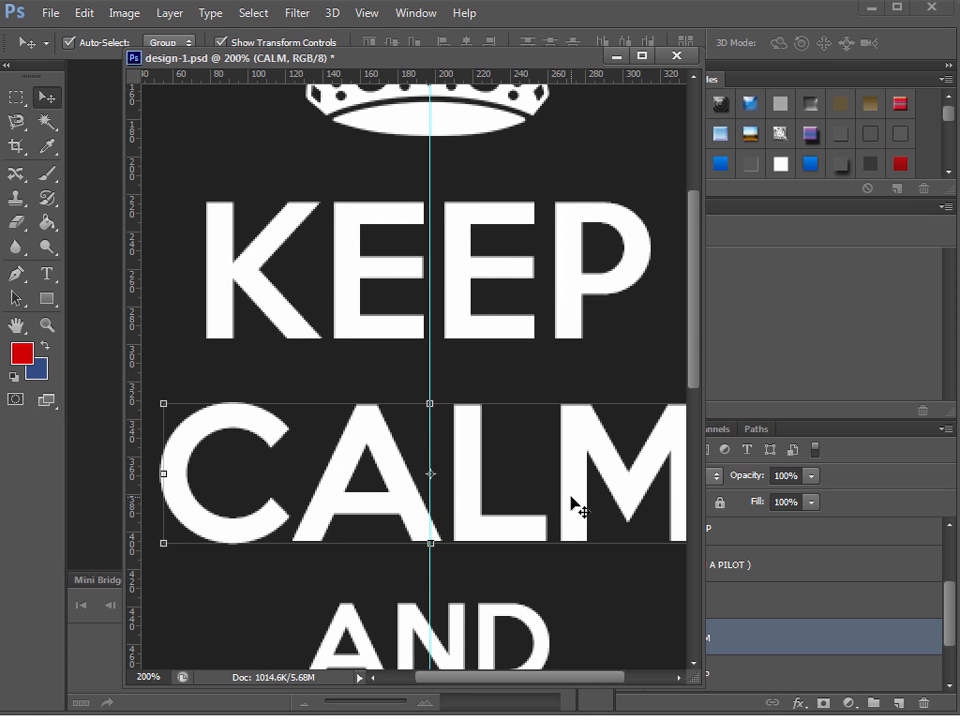
- Nudge the AND text layer 2 px to the right to centre it on the guide, and check the DROP layer's centring
scroll(552, 572, "down", 3)
left_click(541, 570)
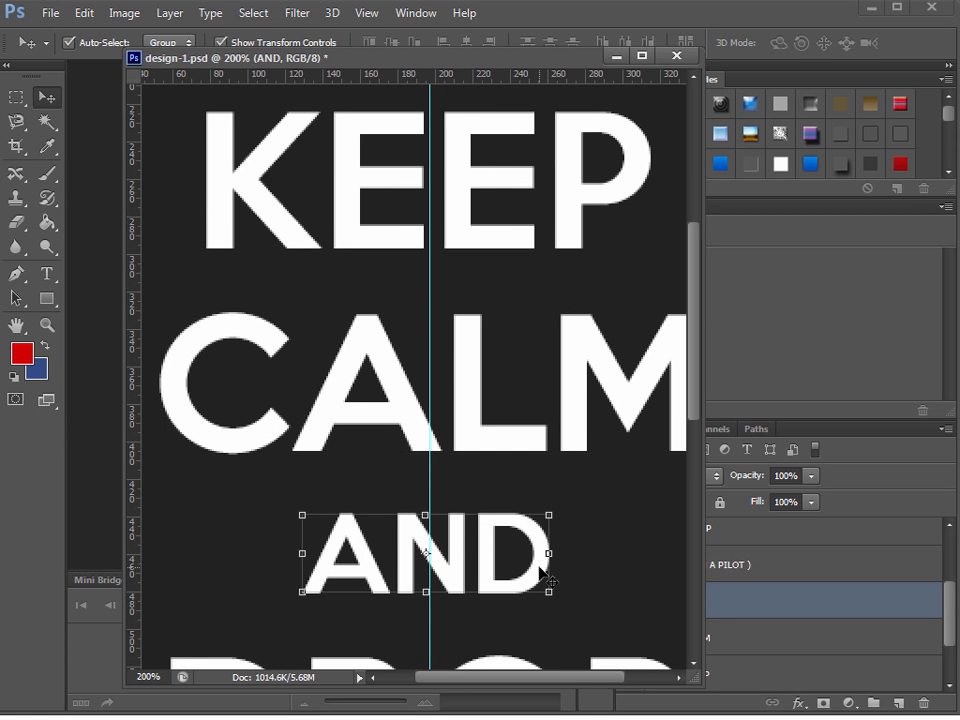
key("Right")
key("Right")
scroll(541, 572, "down", 3)
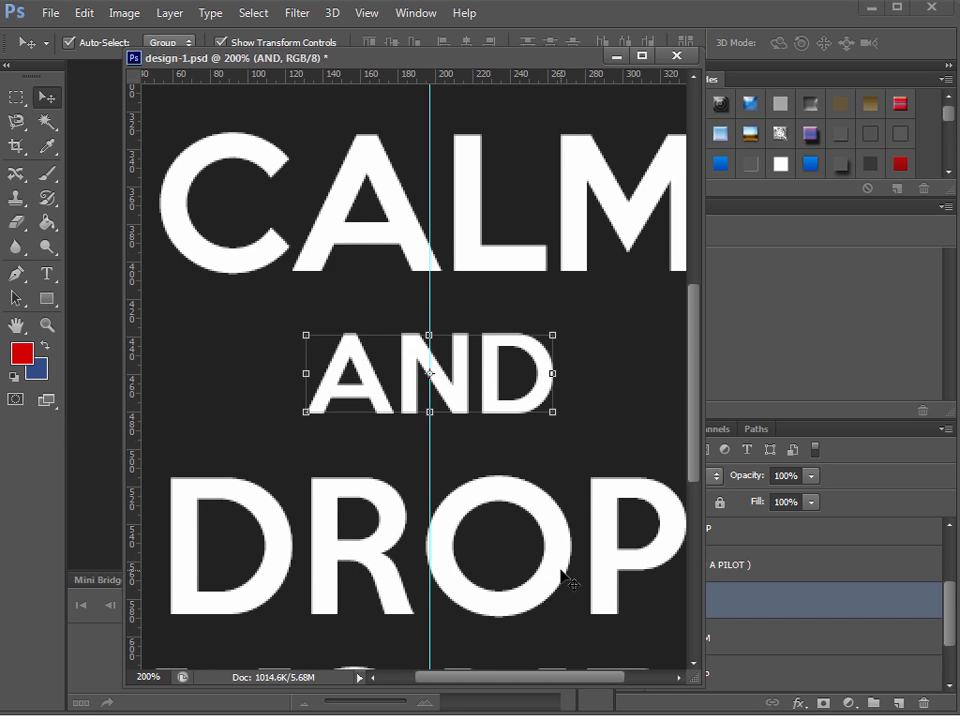
left_click(563, 580)
scroll(565, 575, "down", 3)
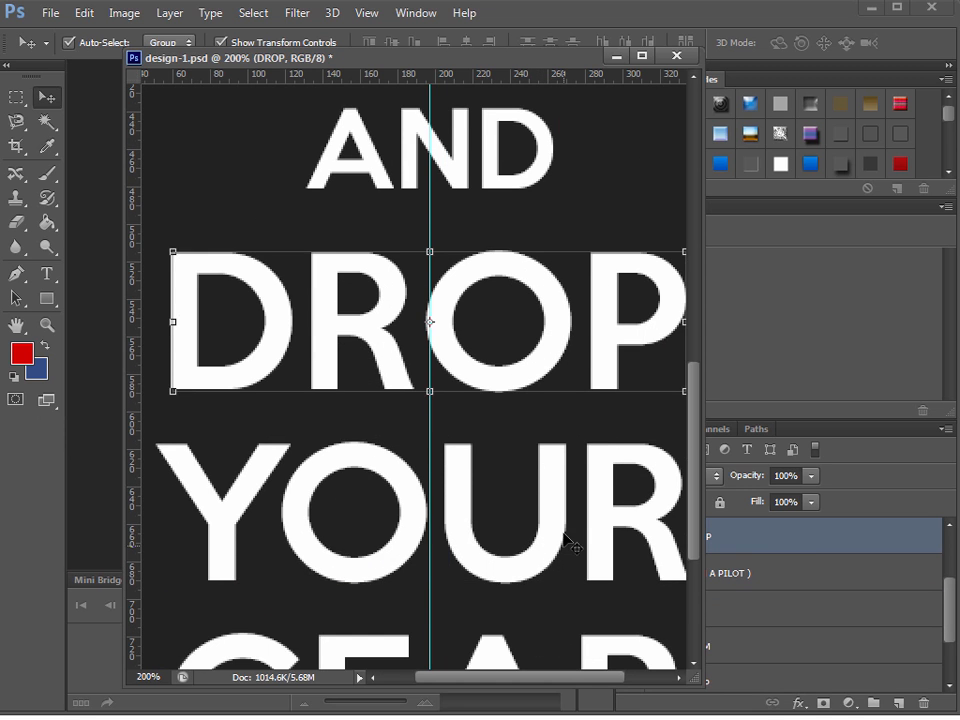
- Nudge the YOUR text layer 3 px and the GEAR text layer 2 px to the right to centre them on the guide
left_click(549, 540)
key("Right")
key("Right")
key("Right")
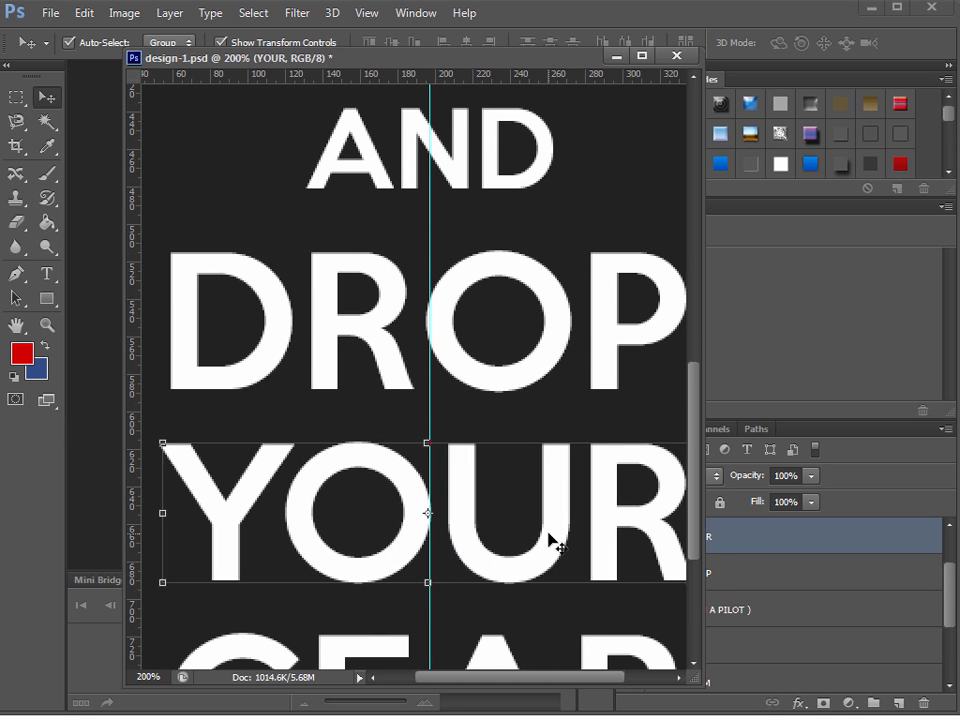
scroll(549, 540, "down", 3)
left_click(522, 542)
key("Right")
key("Right")
scroll(522, 542, "down", 3)
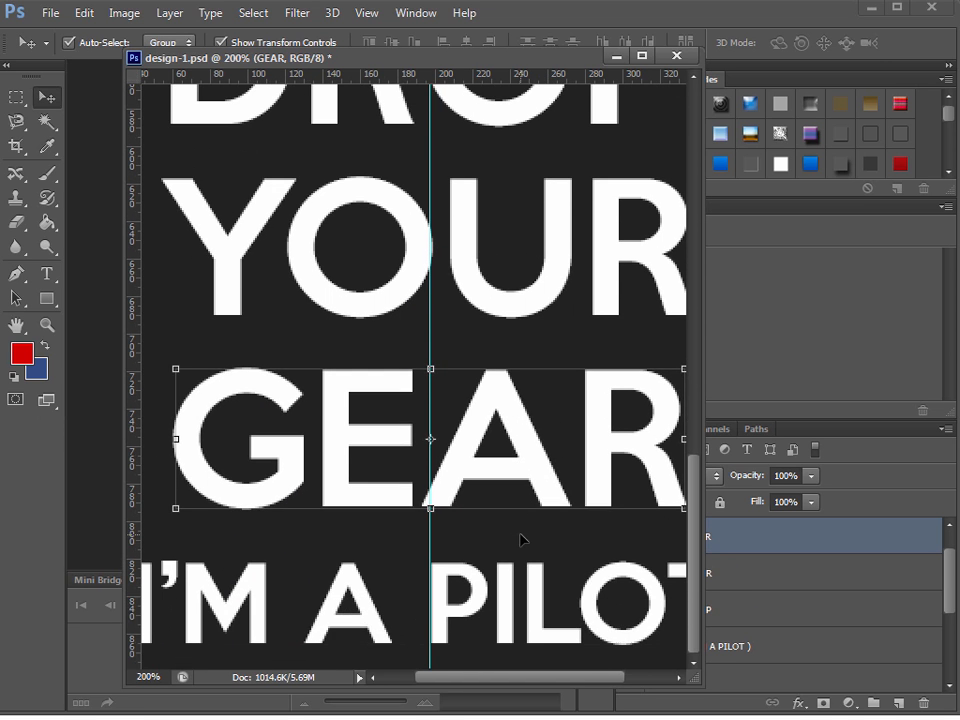
- Check the ( I'M A PILOT ) layer's centring on the guide and review the whole design
left_click(531, 622)
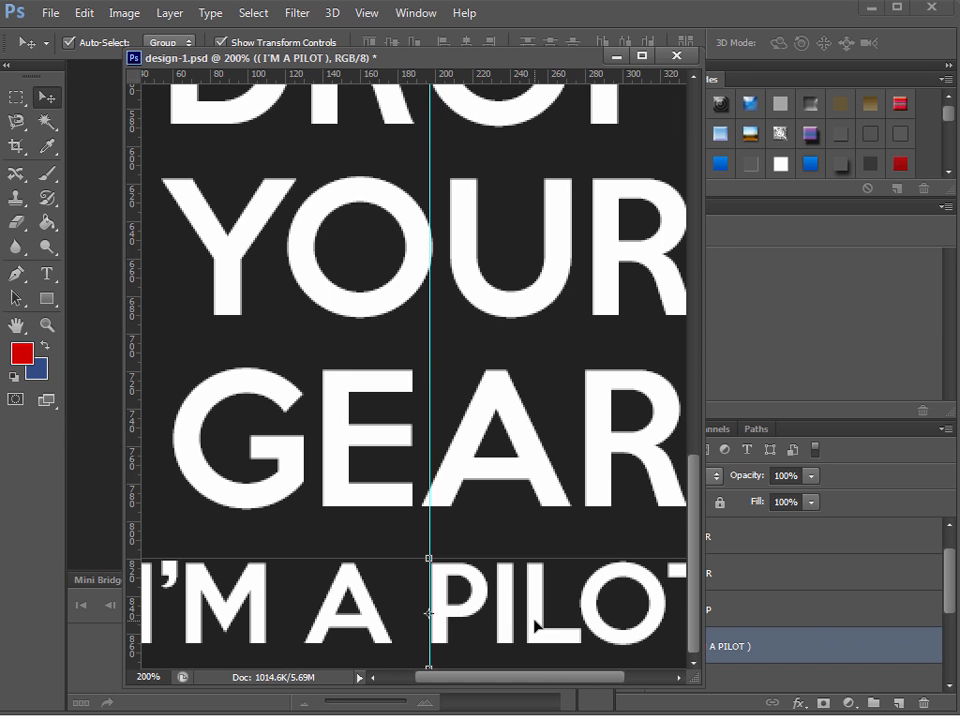
scroll(592, 580, "up", 6)
scroll(592, 580, "up", 5)
left_click(47, 326)
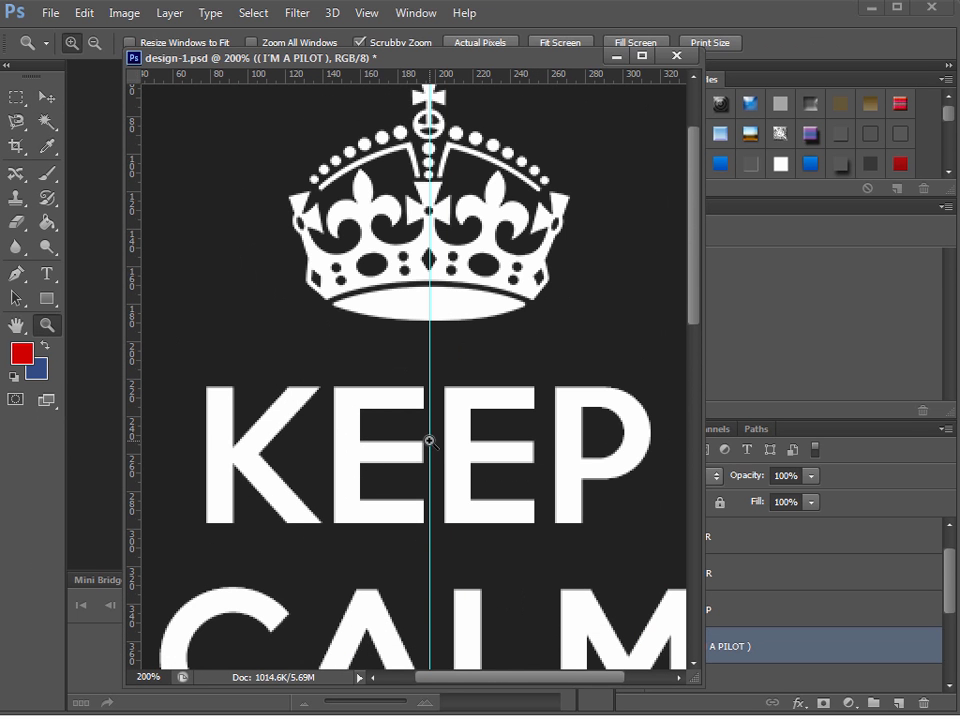
left_click(429, 440, "alt")
left_click(429, 440, "alt")
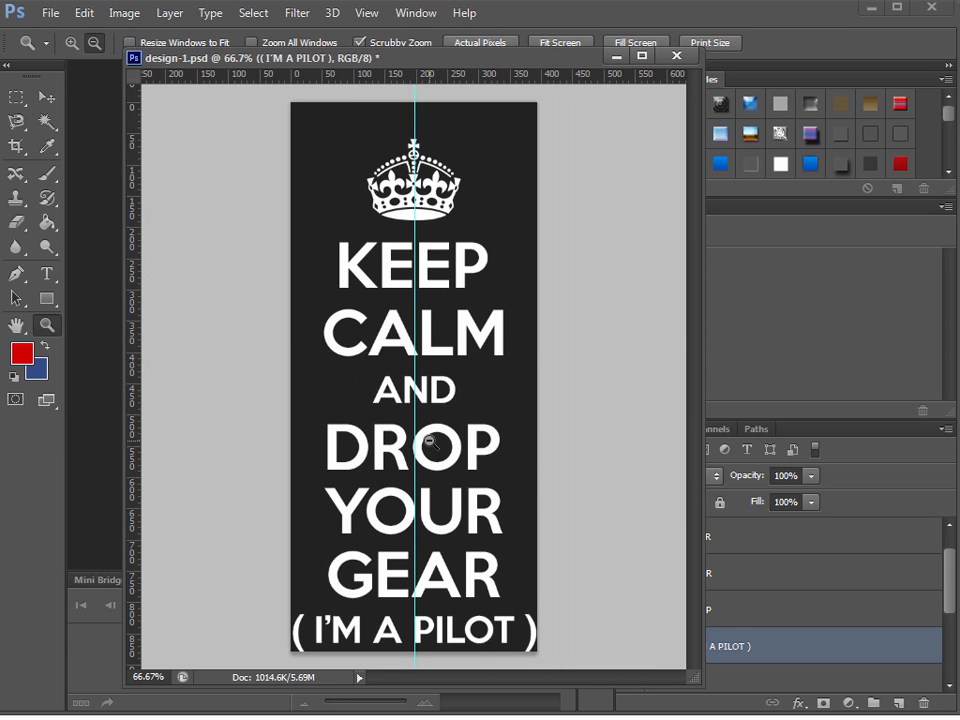
left_click(47, 96)
left_click(611, 317)
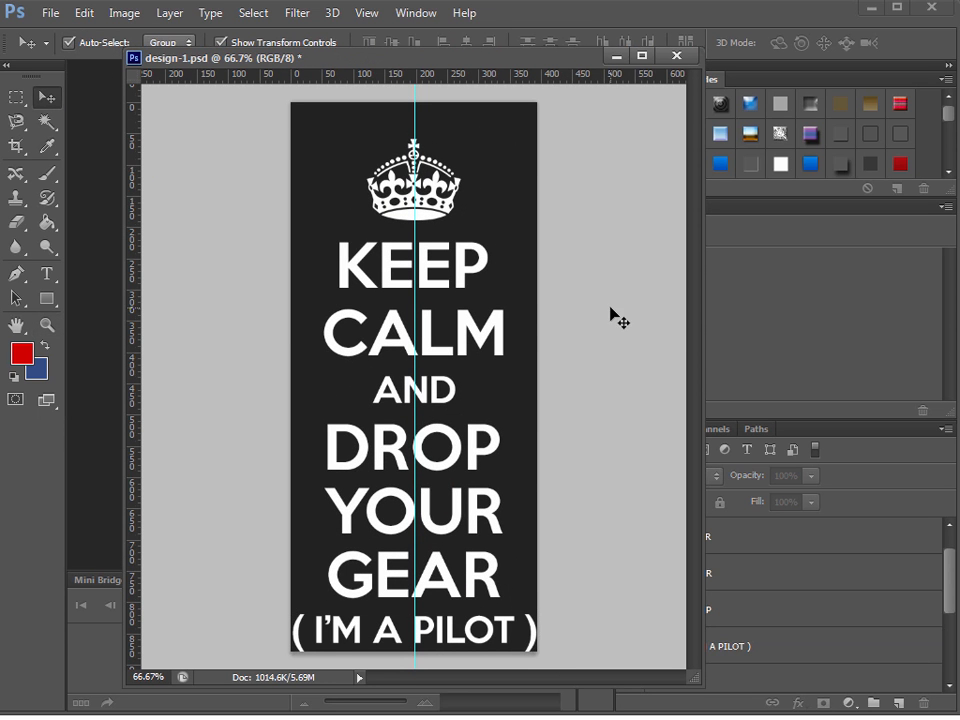
- Move the CALM text layer up about 20 px so it sits closely beneath KEEP
left_click(474, 342)
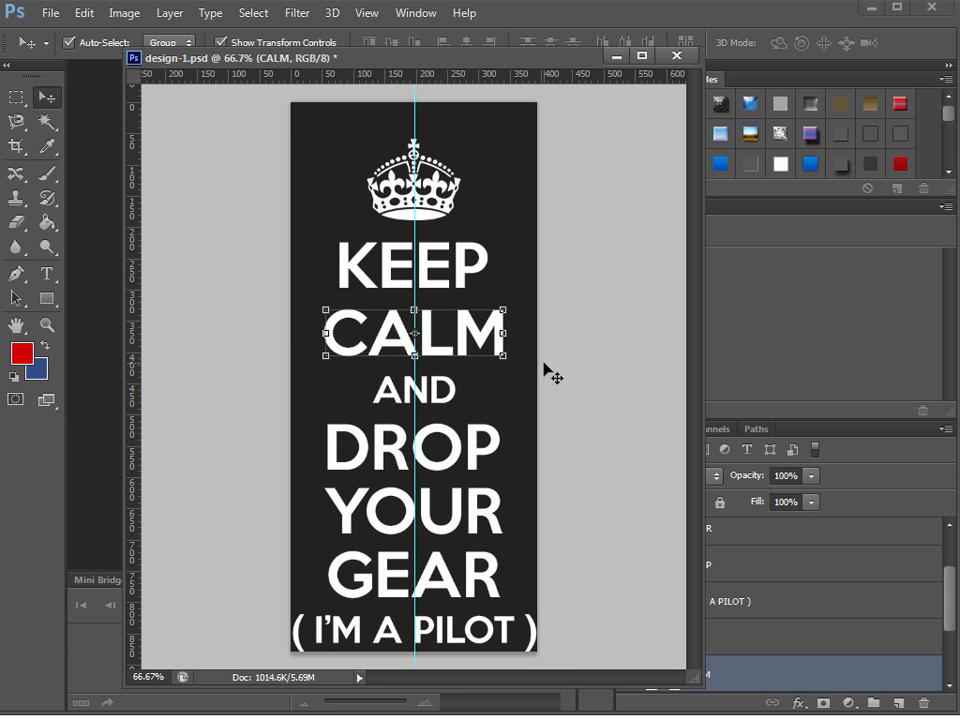
key("Up")
key("Up")
key("Up")
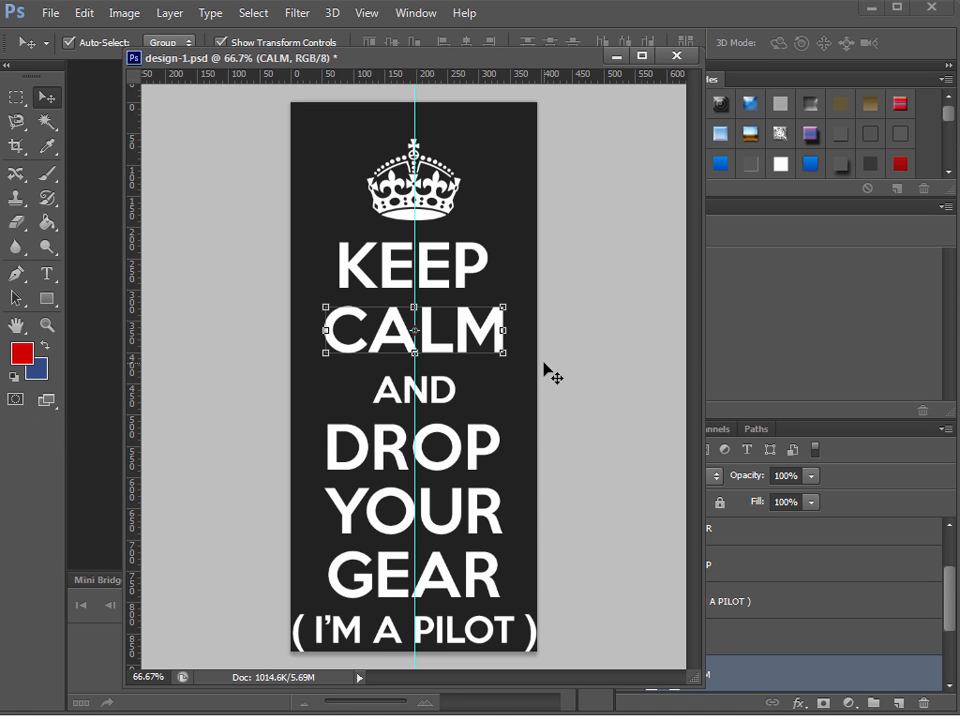
key("Up")
key("Up")
key("Up")
key("Up")
key("Up")
key("Up")
key("Up")
key("Up")
key("Up")
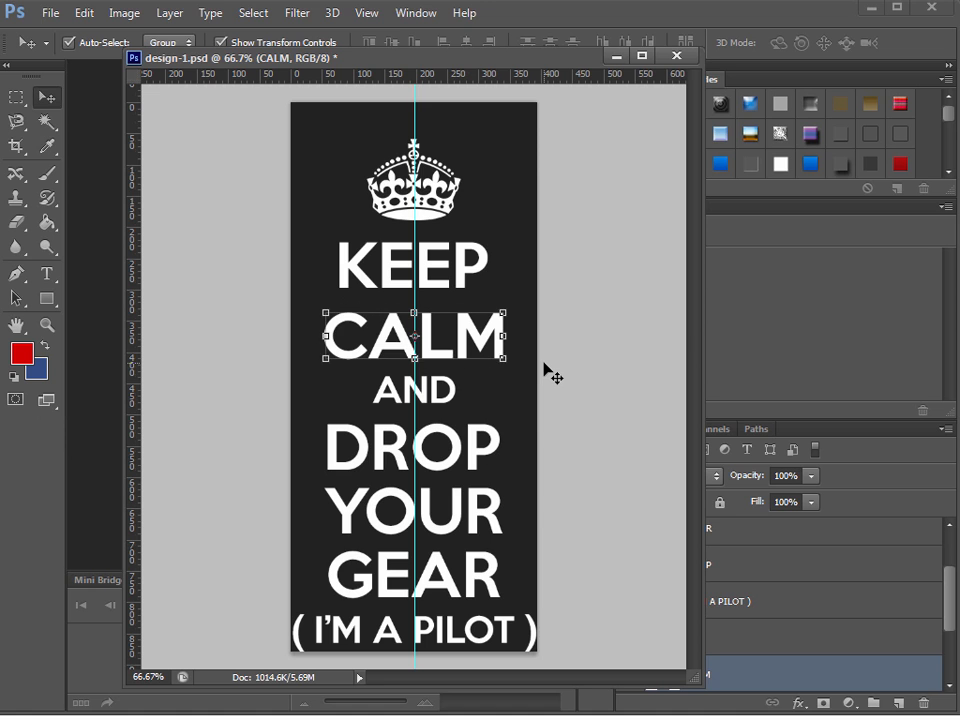
key("Down")
key("Down")
key("Down")
key("Down")
key("Down")
key("Down")
key("Down")
key("Down")
key("Down")
key("Up")
key("Up")
key("Up")
key("Up")
key("Up")
key("Up")
key("Up")
key("Up")
key("Up")
key("Up")
key("Up")
key("Up")
key("Up")
key("Up")
key("Up")
key("Up")
key("Up")
key("Up")
key("Up")
key("Up")
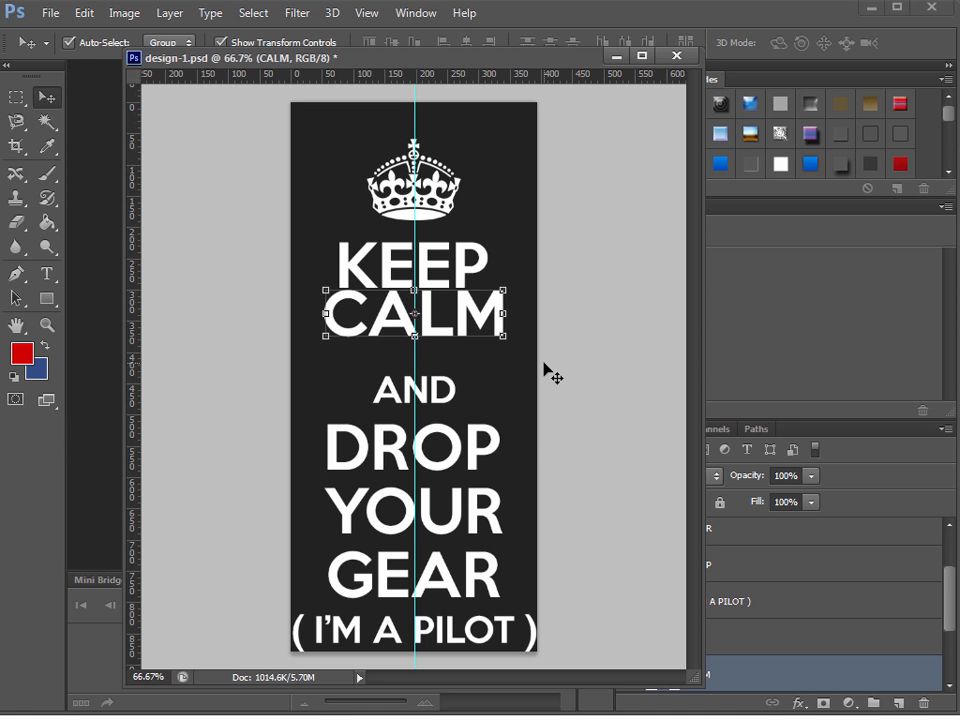
key("Down")
key("Down")
key("Down")
key("Down")
key("Down")
key("Down")
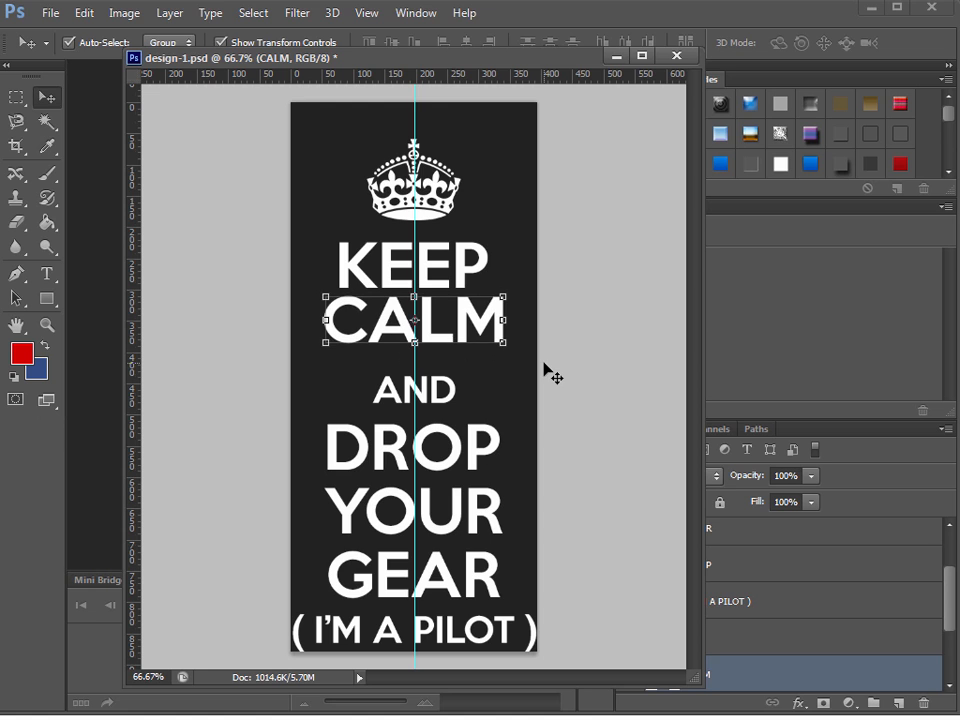
- Move the AND and DROP text layers up 20 px each to follow the raised CALM line
left_click(450, 392)
key("shift+Up")
key("shift+Up")
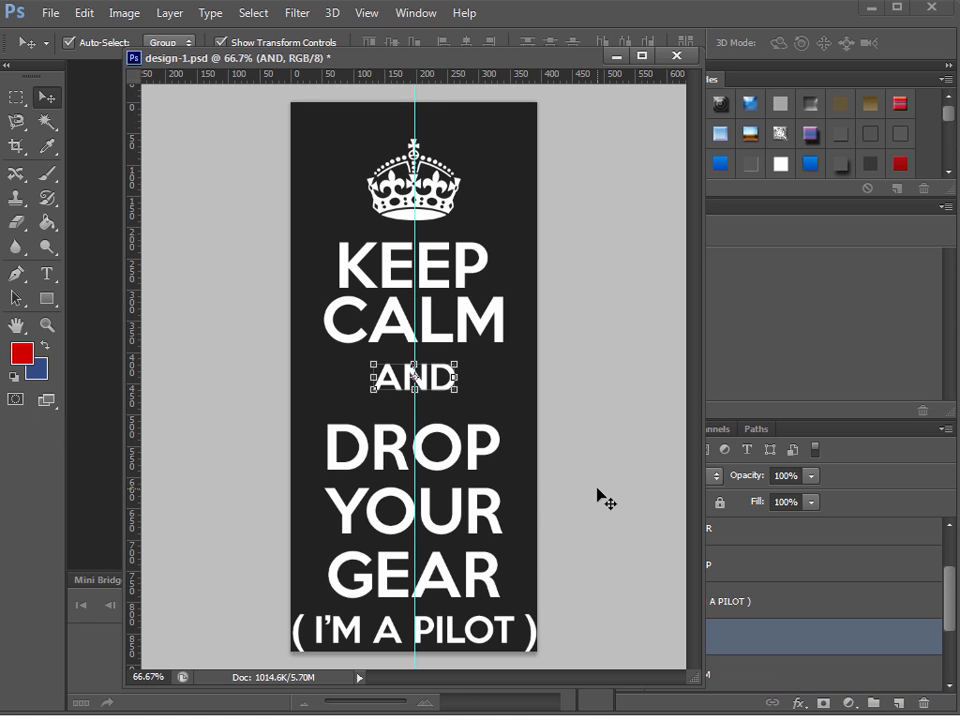
left_click(474, 448)
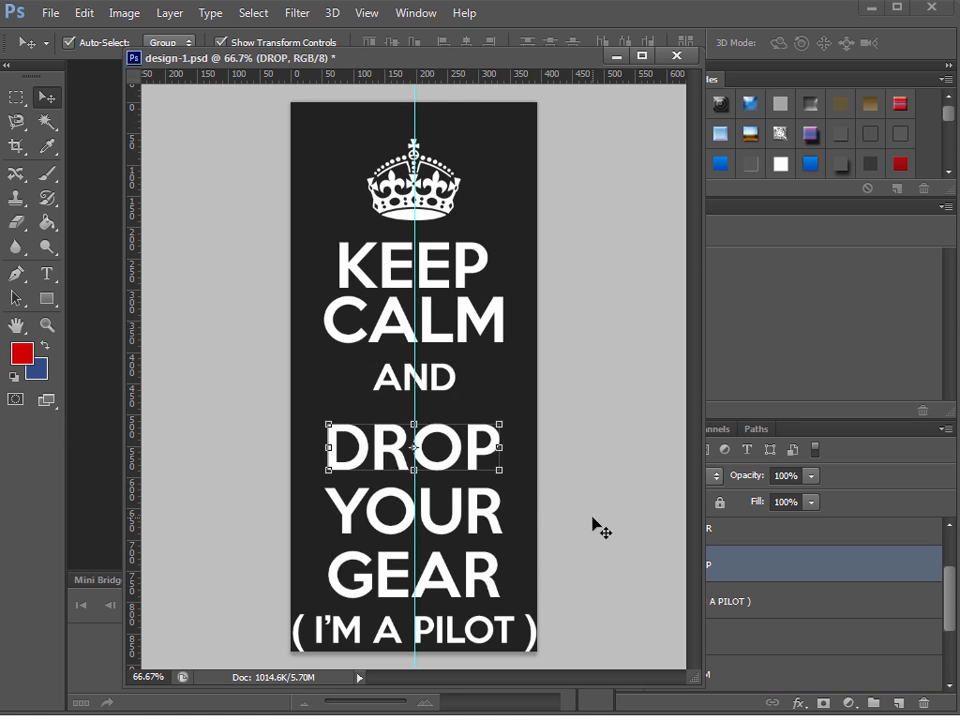
key("shift+Up")
key("shift+Up")
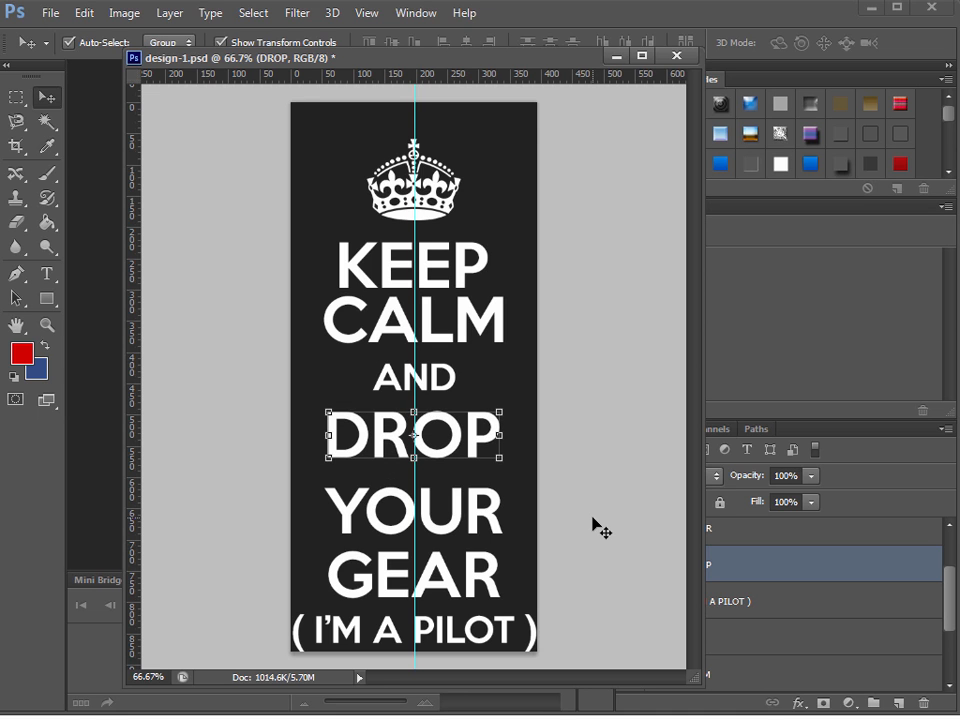
left_click(600, 528)
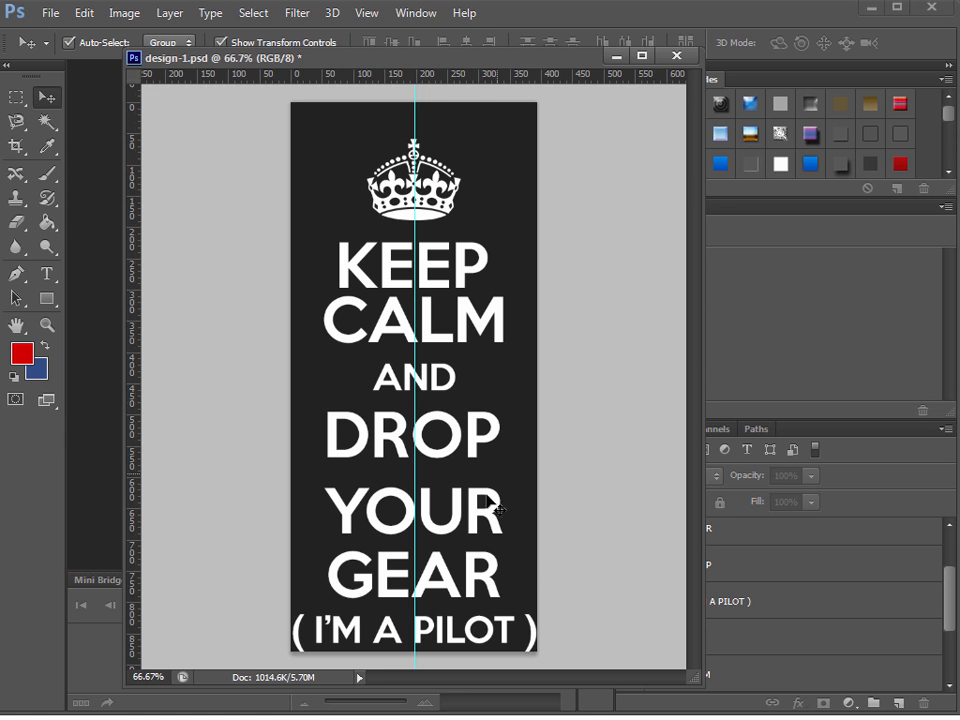
- Move the YOUR text layer up about 30 px beneath DROP, and the GEAR layer up about 40 px beneath YOUR
left_click(492, 519)
key("shift+Up")
key("shift+Up")
key("shift+Up")
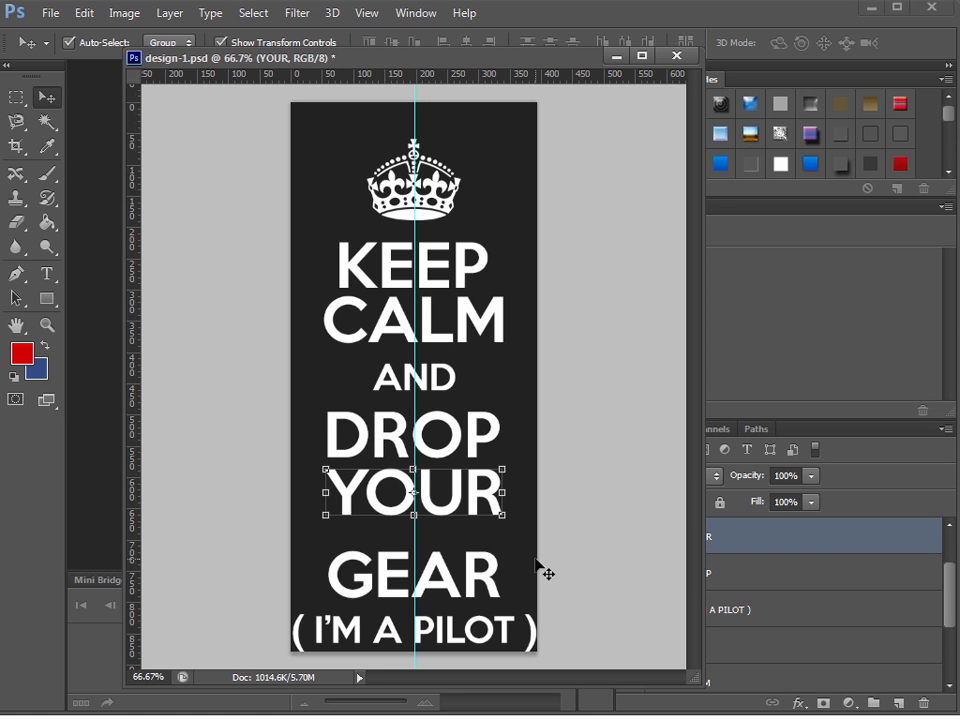
left_click(488, 577)
key("shift+Up")
key("shift+Up")
key("shift+Up")
key("shift+Up")
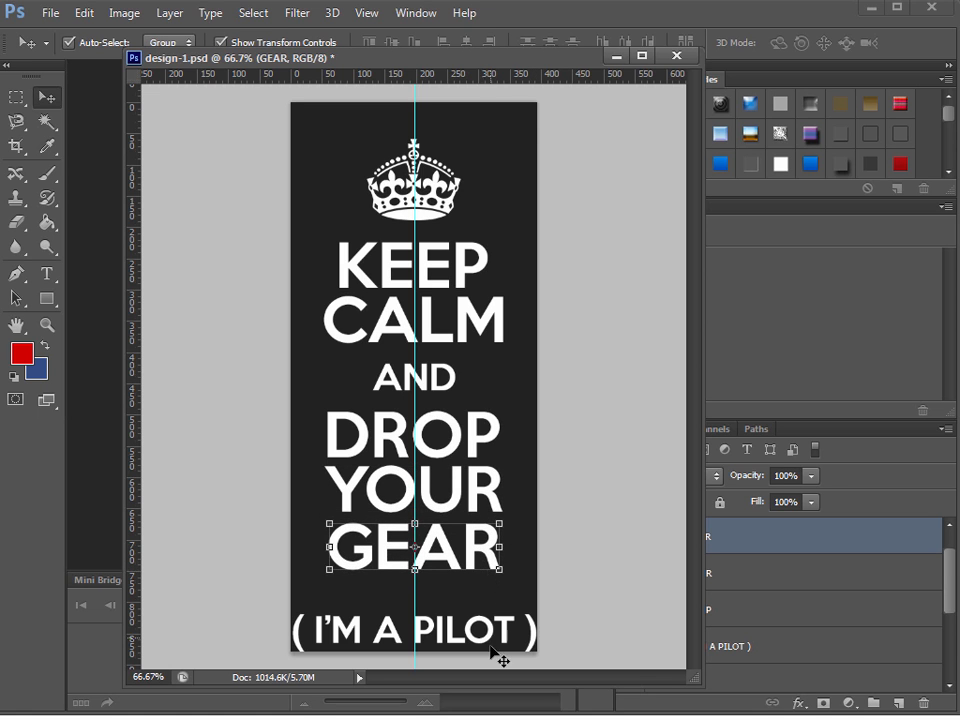
- Compare the line spacing with temporary horizontal guides beneath KEEP, CALM and DROP, and remove the three guides
left_click_drag(458, 78, 497, 290)
left_click_drag(490, 76, 564, 345)
left_click_drag(518, 97, 557, 455)
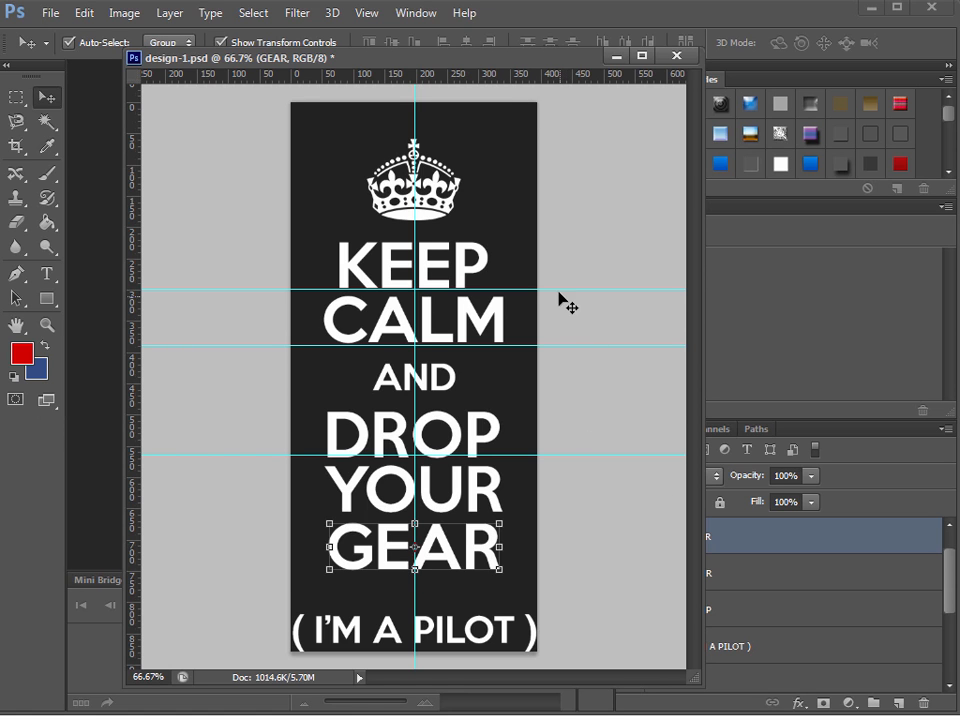
left_click_drag(558, 290, 560, 72)
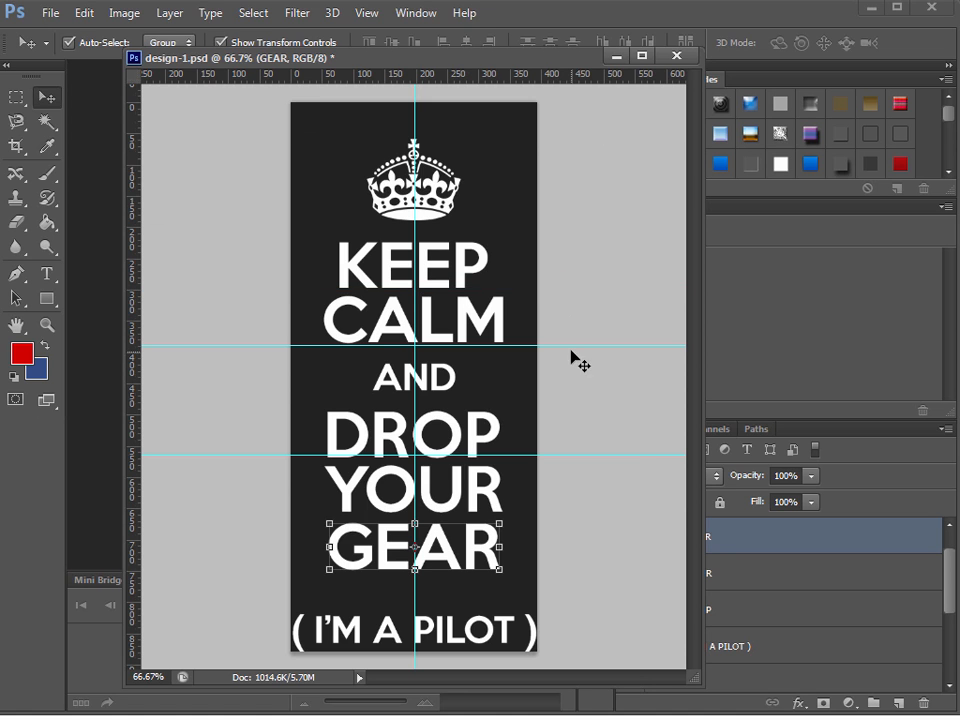
left_click_drag(572, 346, 566, 16)
left_click_drag(625, 457, 590, 72)
left_click(621, 590)
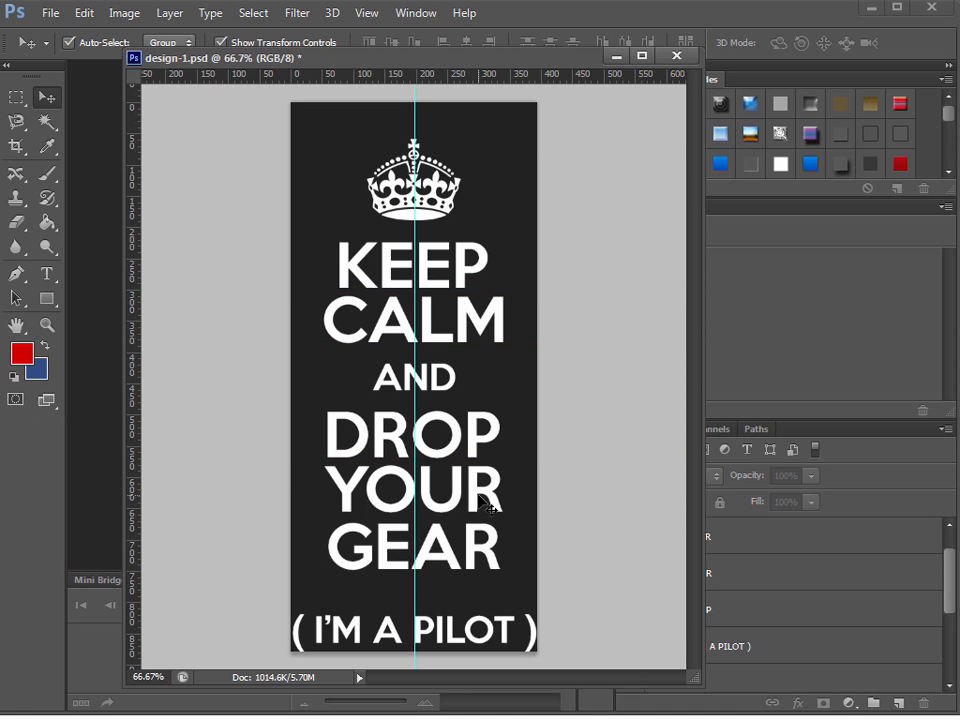
- Nudge the YOUR text layer slightly down and move the ( I'M A PILOT ) layer up about 53 px beneath GEAR
left_click(484, 500)
left_click(589, 583)
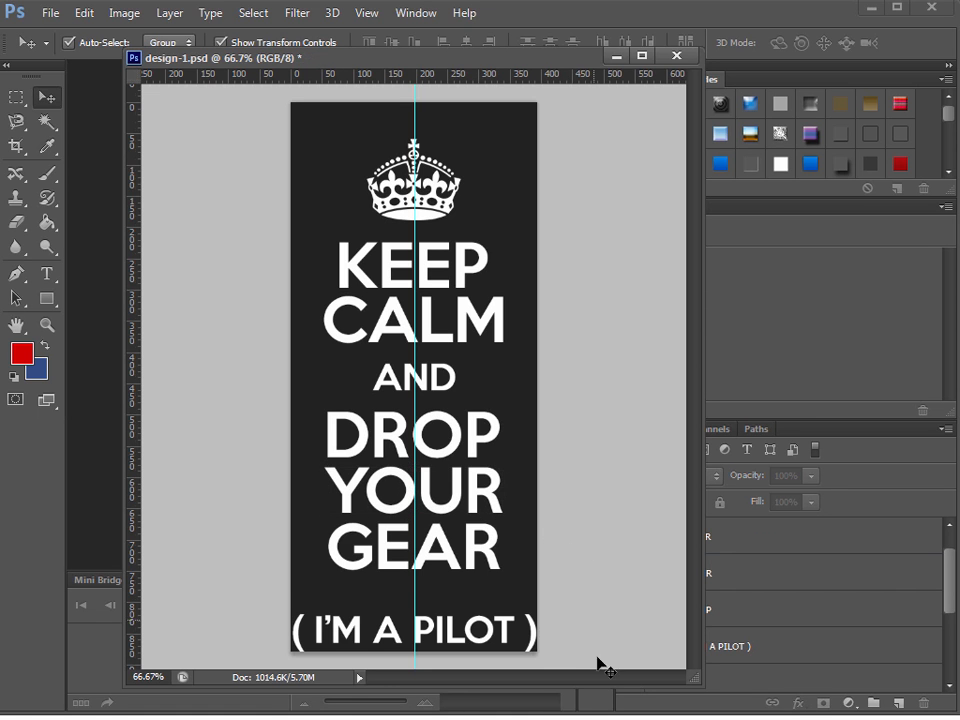
left_click(512, 648)
key("shift+Up")
key("shift+Up")
key("shift+Up")
key("shift+Up")
key("shift+Up")
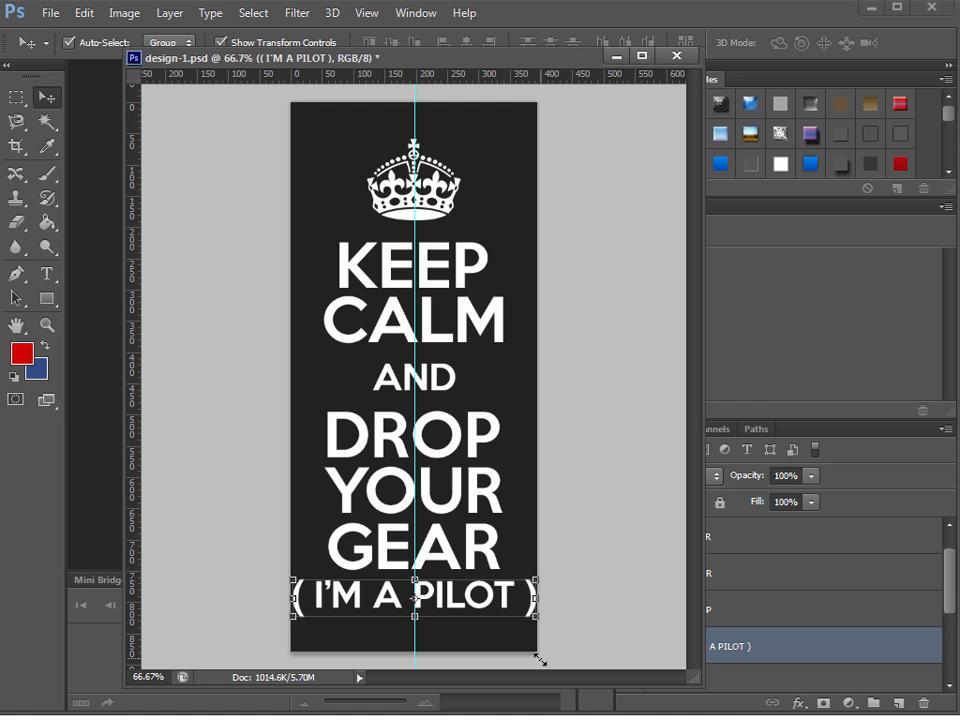
key("Up")
key("Up")
key("Up")
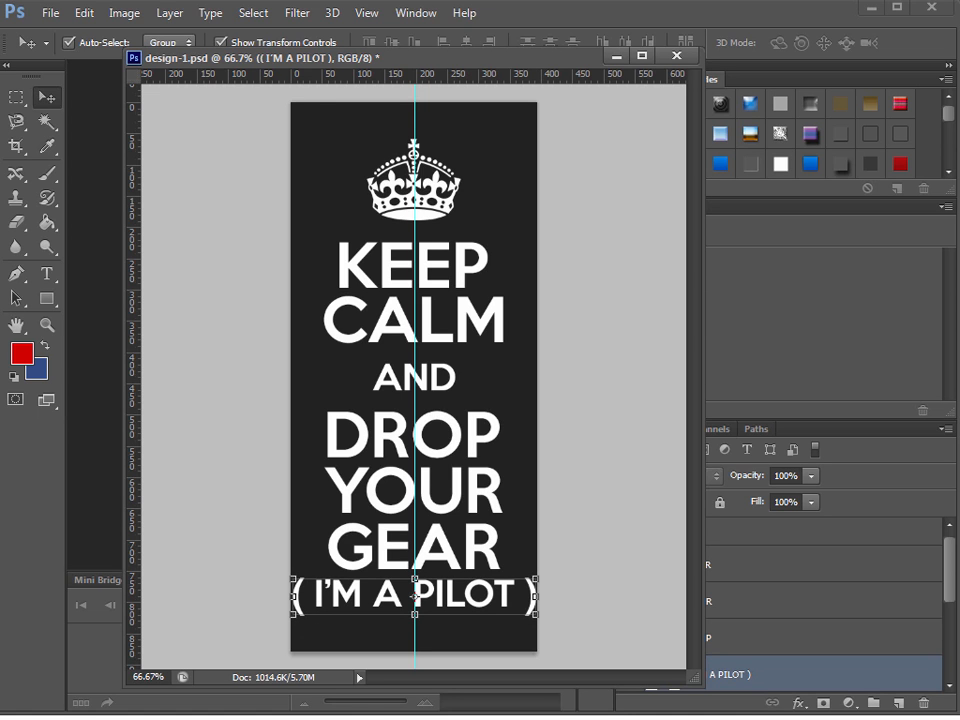
- Scale the AND and ( I'M A PILOT ) text layers together proportionally about their centre to about 79%
left_click_drag(567, 67, 631, 53)
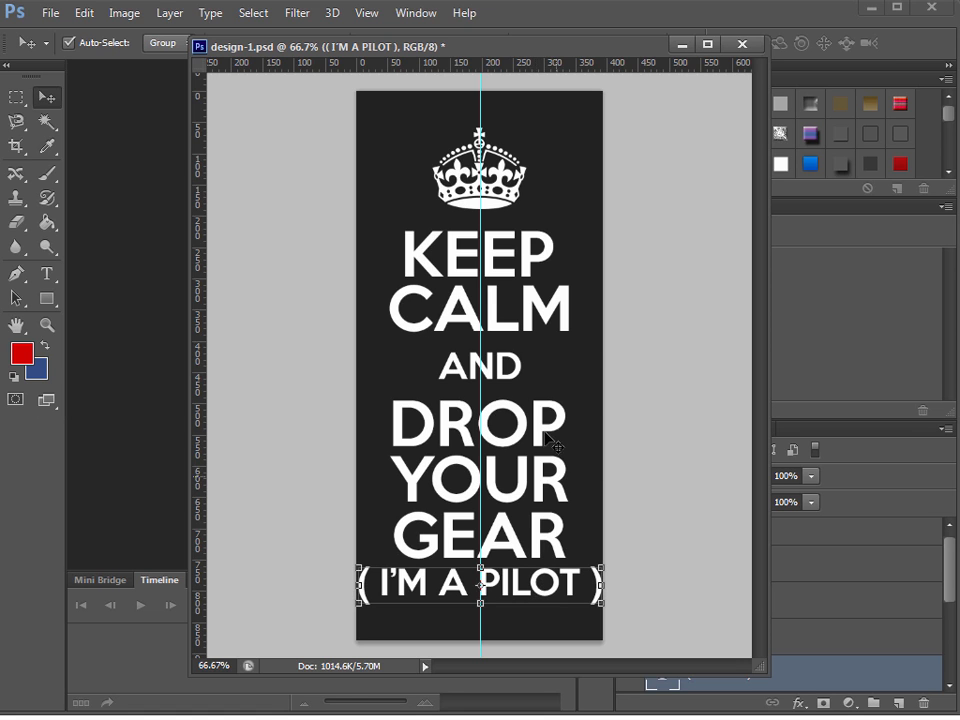
left_click(780, 597, "shift")
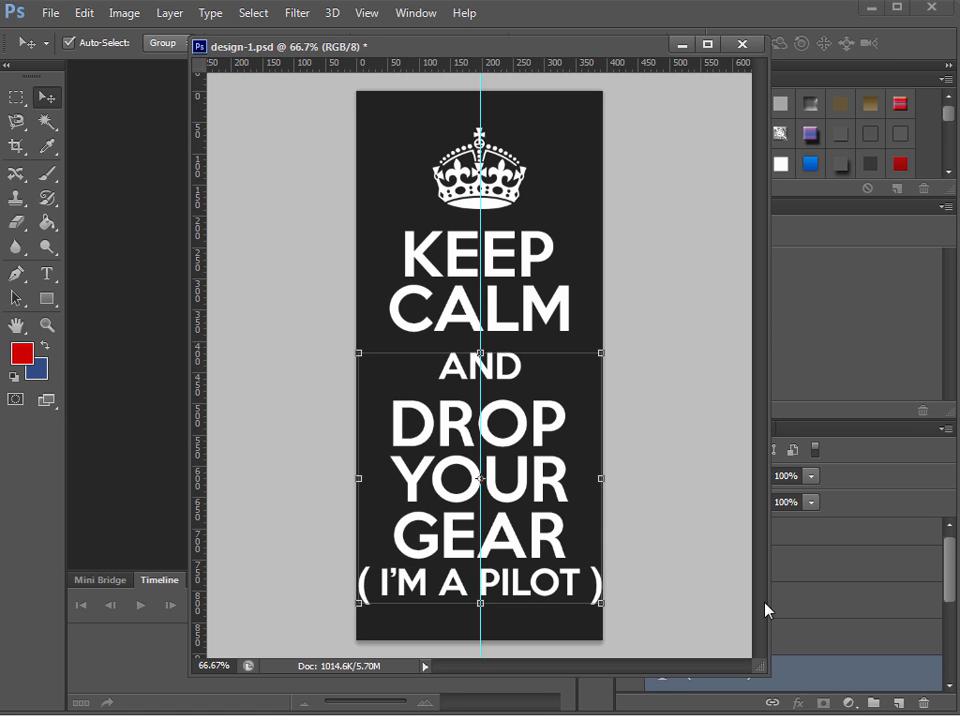
left_click(603, 605)
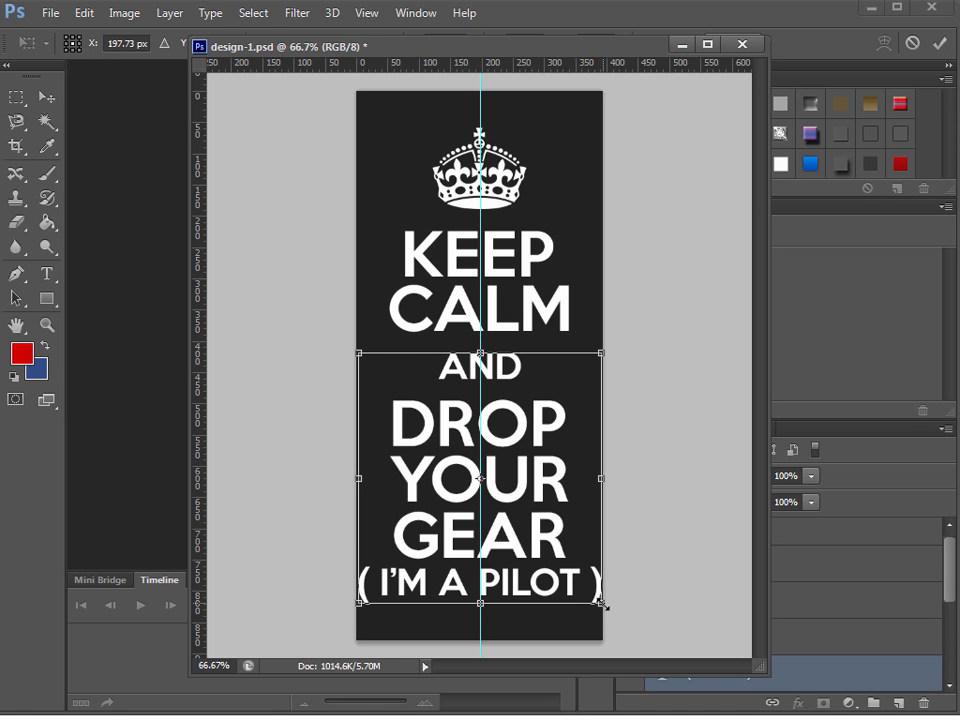
left_click_drag(603, 605, 576, 578)
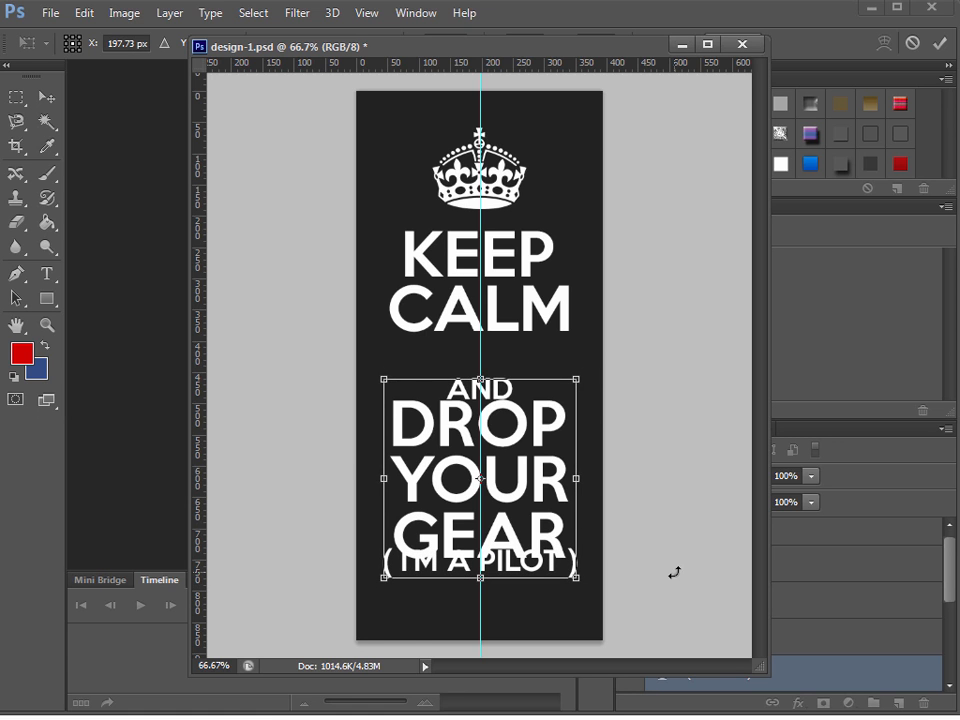
key("Return")
- Move the reduced AND line up about 27 px between CALM and DROP, and ( I'M A PILOT ) down about 30 px beneath GEAR
left_click_drag(497, 386, 497, 369)
left_click_drag(558, 568, 555, 584)
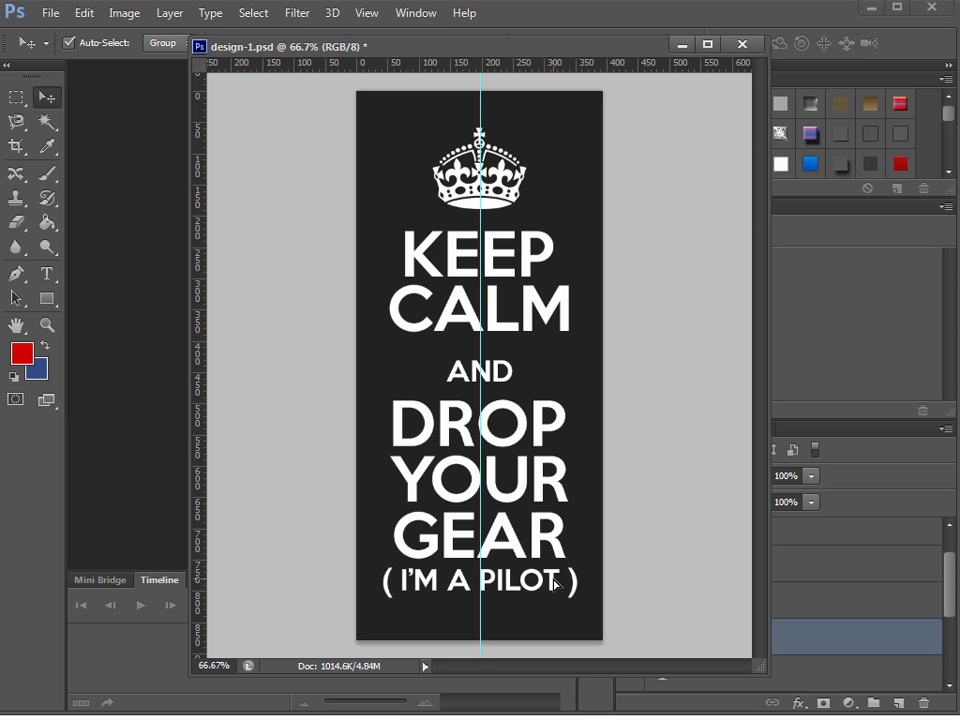
left_click(703, 546)
- Move all text lines from AND downward up 20 px together, and the four lines below AND another 10 px up
left_click_drag(646, 626, 706, 488)
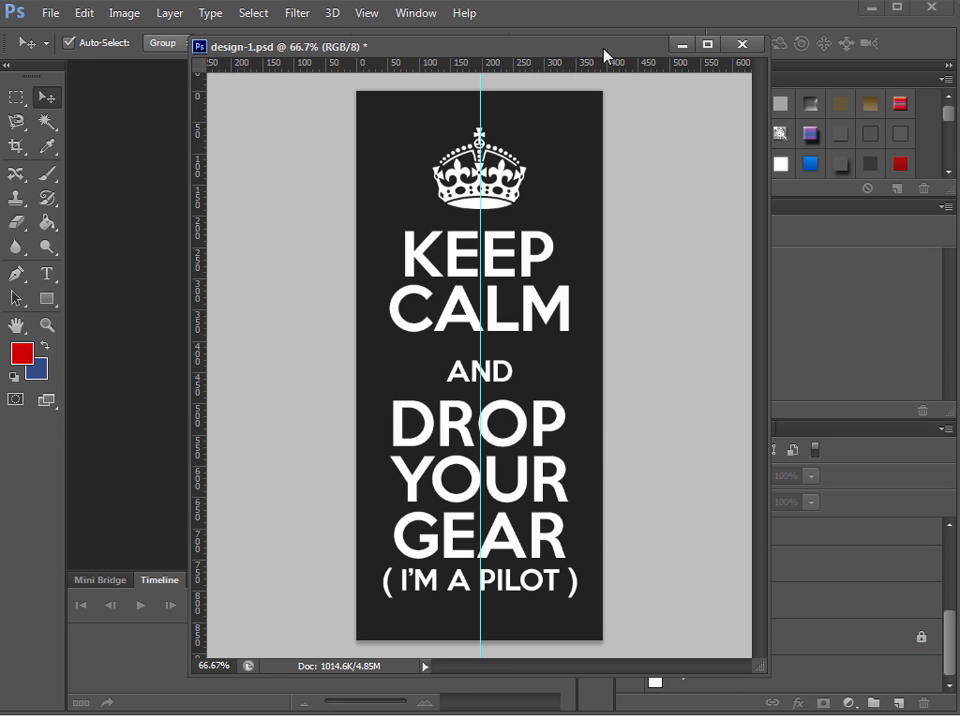
left_click_drag(605, 49, 494, 47)
left_click_drag(455, 603, 490, 538)
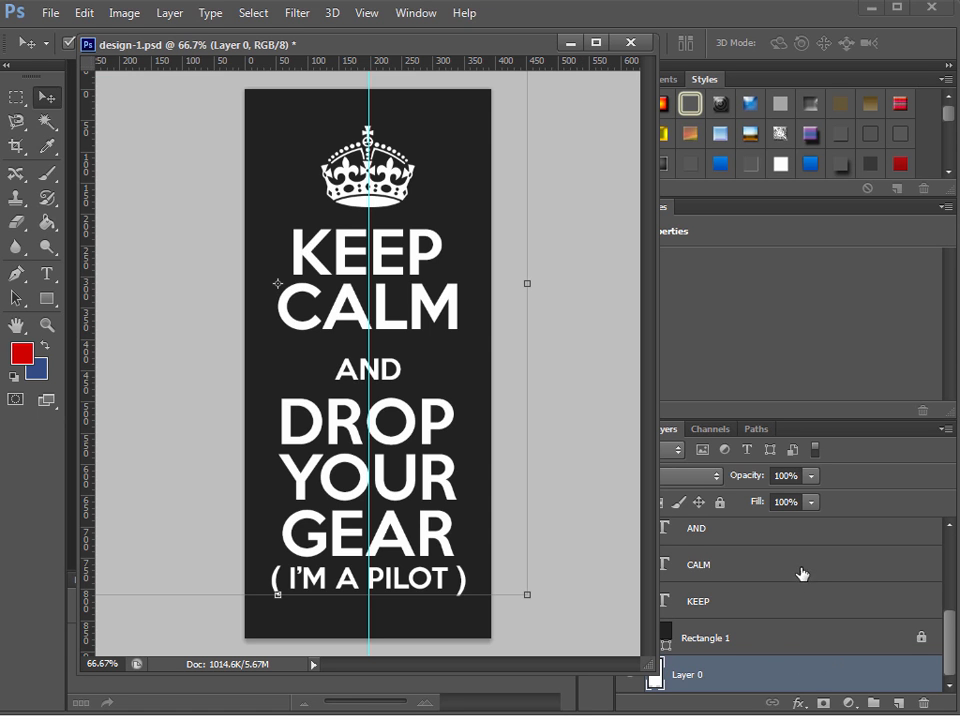
left_click_drag(488, 610, 283, 375)
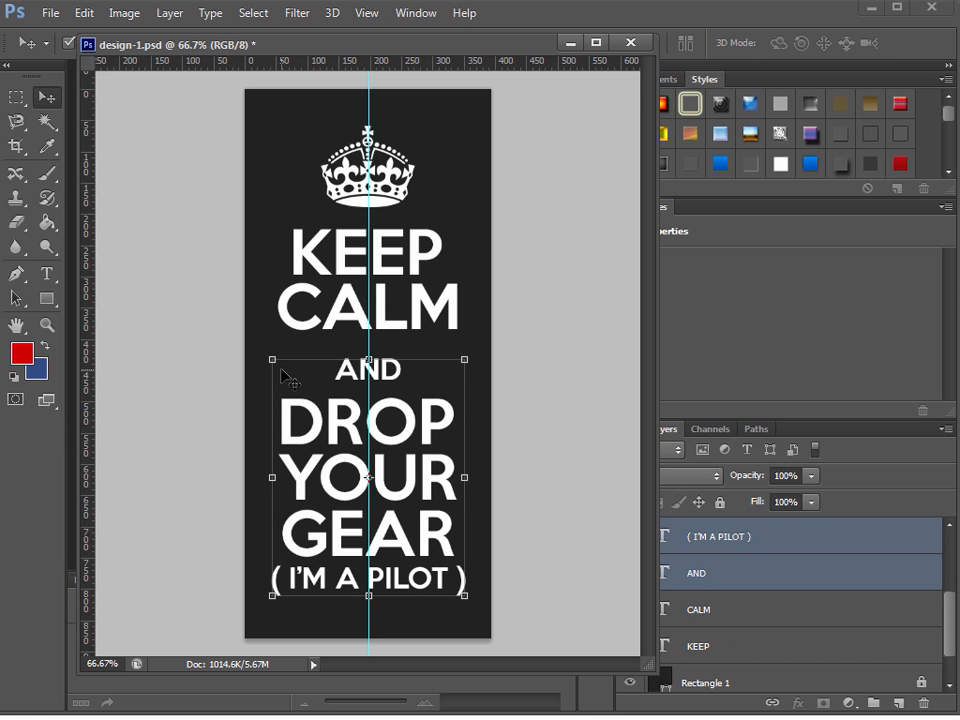
key("shift+Up")
key("shift+Up")
left_click_drag(493, 602, 360, 410)
key("shift+Up")
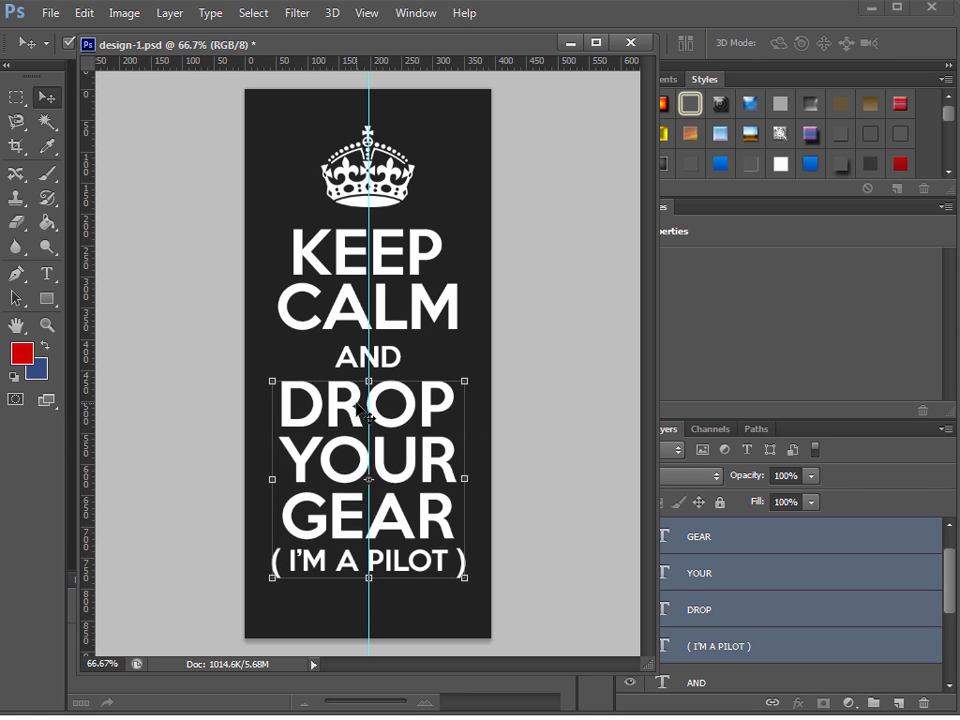
- Move the ( I'M A PILOT ) text layer down 10 px to widen the gap below GEAR
left_click(602, 589)
left_click(458, 565)
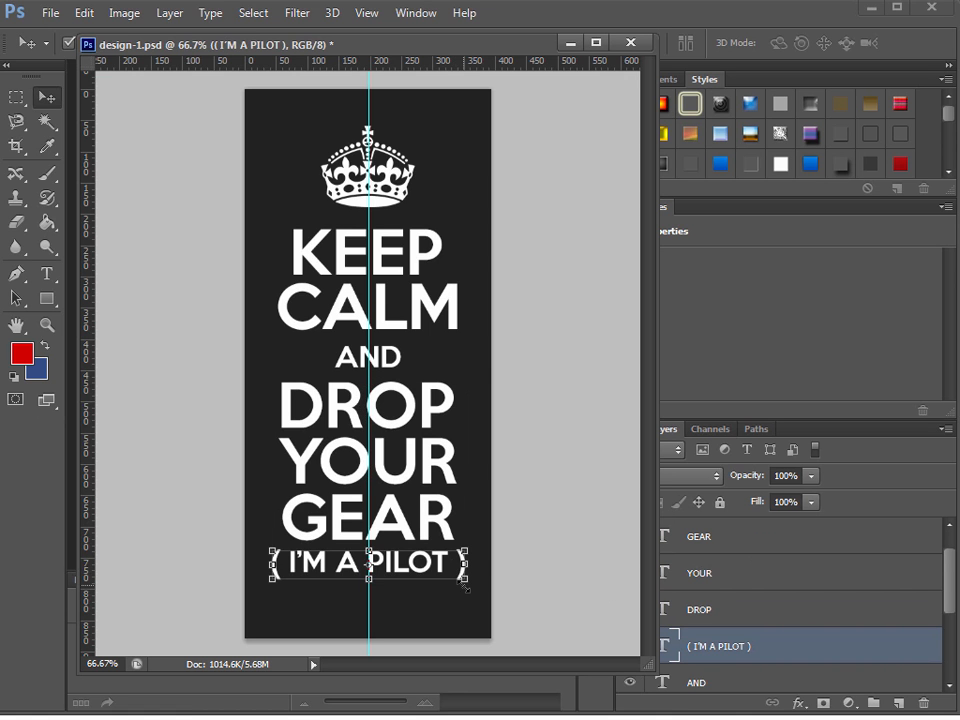
key("shift+Down")
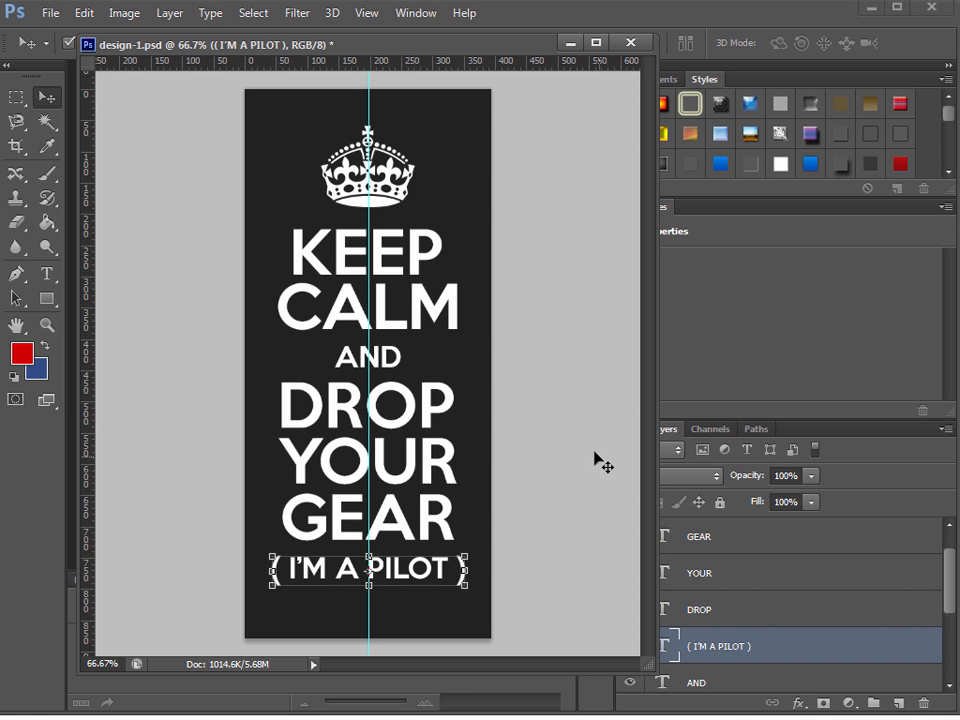
left_click(632, 484)
- Crop the canvas on all four sides tightly around the crown and the ( I'M A PILOT ) line, and save the document
left_click(16, 146)
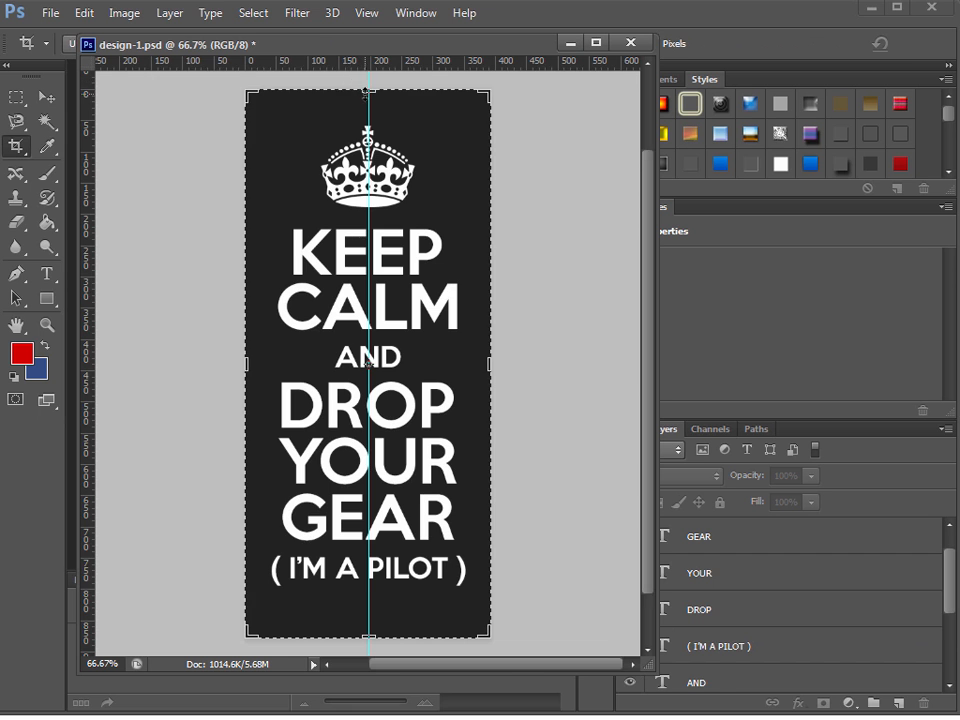
left_click_drag(367, 92, 368, 110)
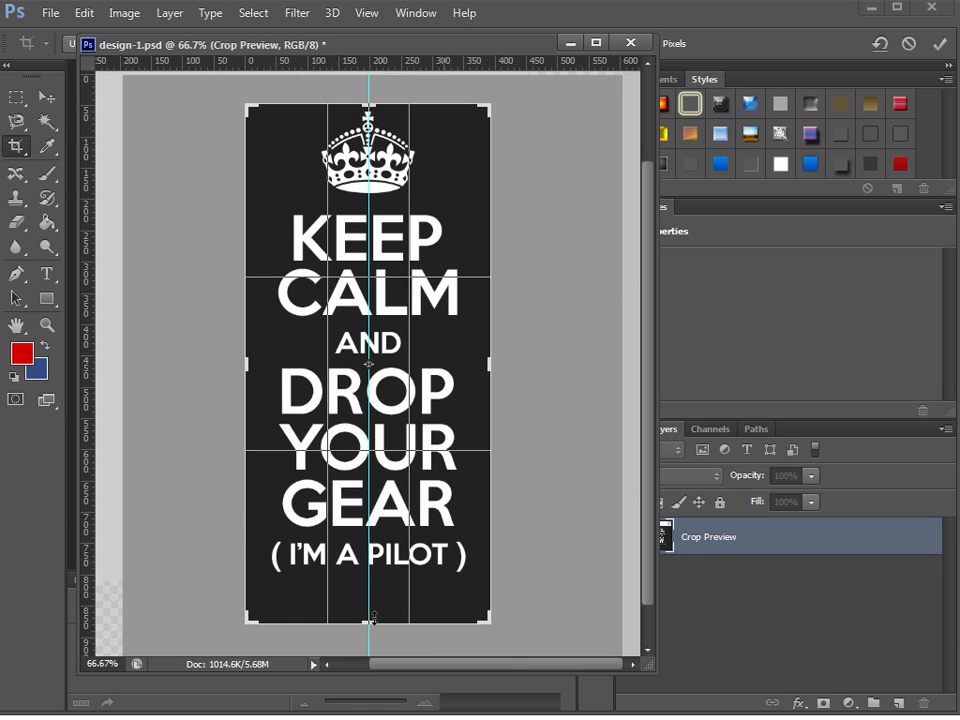
left_click_drag(372, 620, 372, 568)
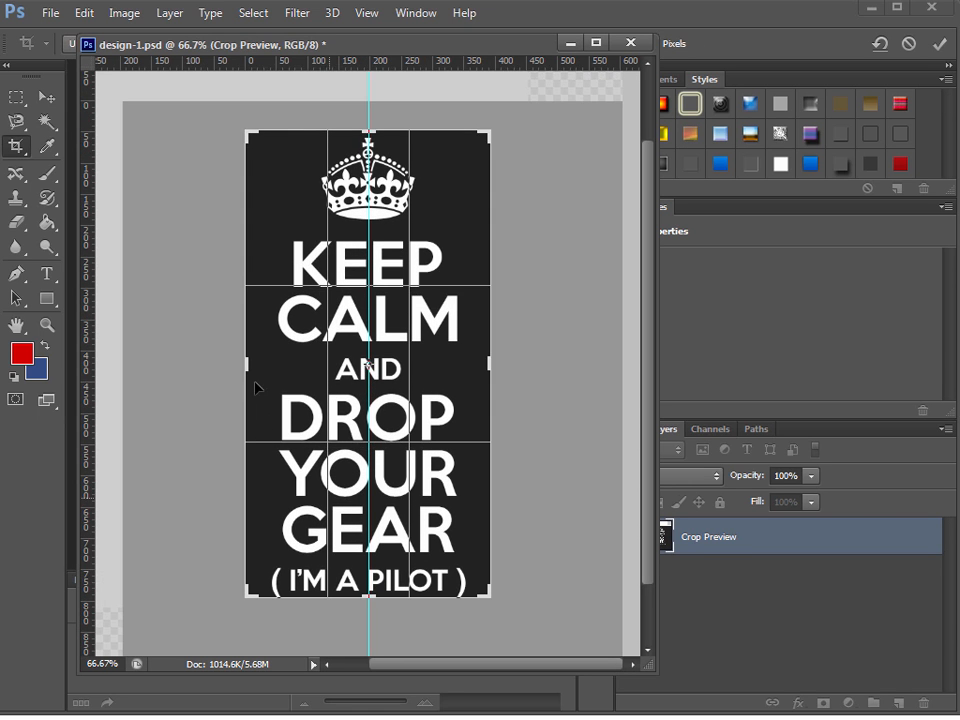
left_click_drag(247, 364, 273, 364)
left_click_drag(475, 363, 458, 357)
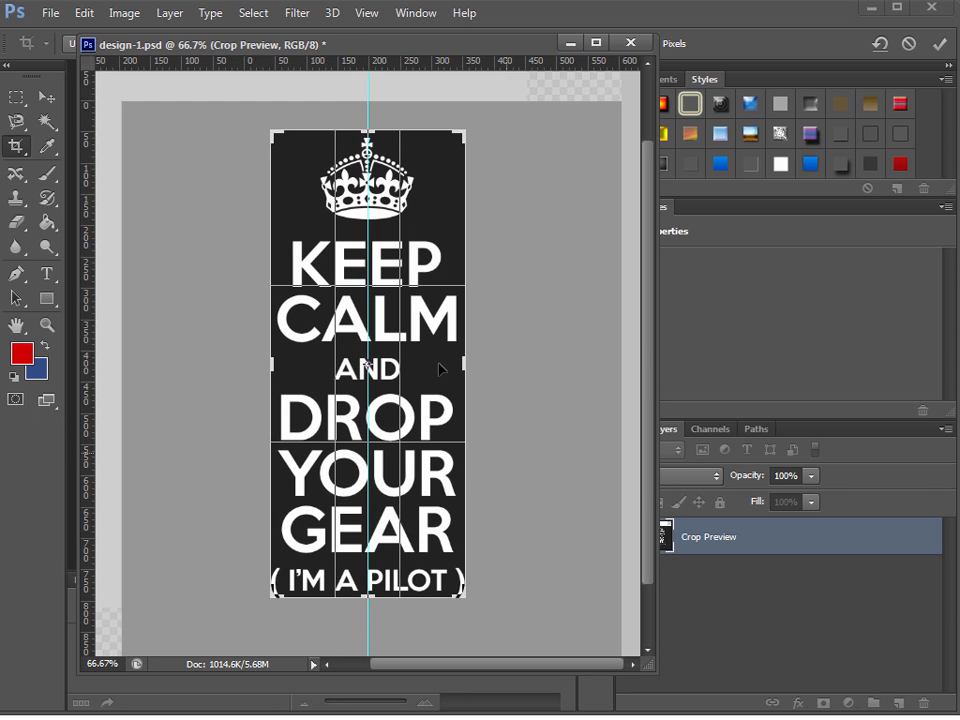
key("Return")
key("ctrl+s")
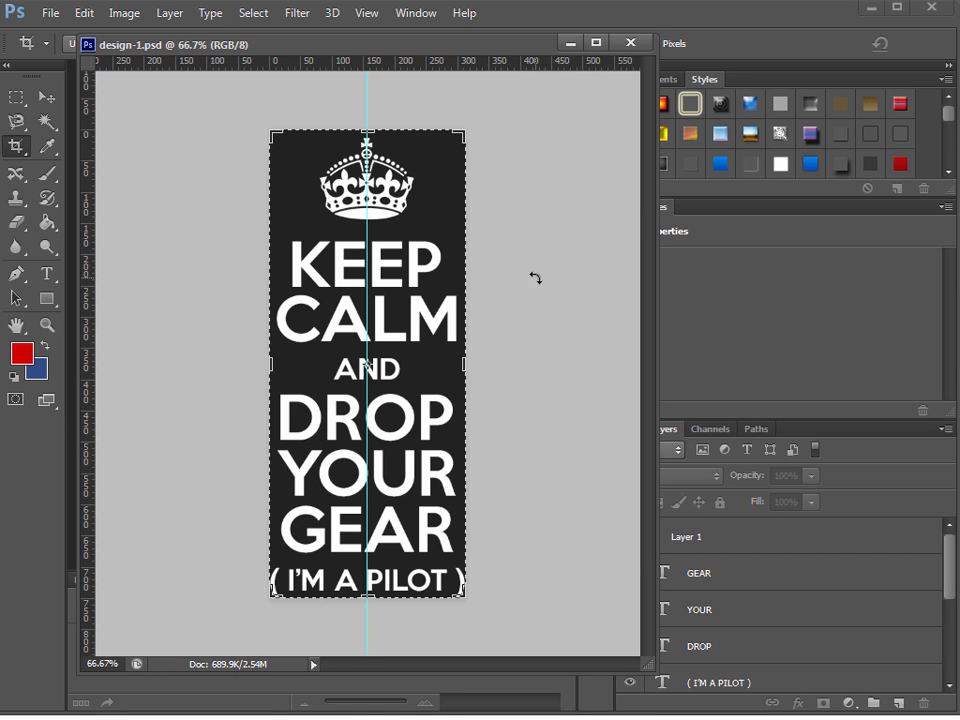
- Shrink the document window to uncover the layer list, and hide Layer 0 and Rectangle 1 to leave a transparent background
left_click(41, 97)
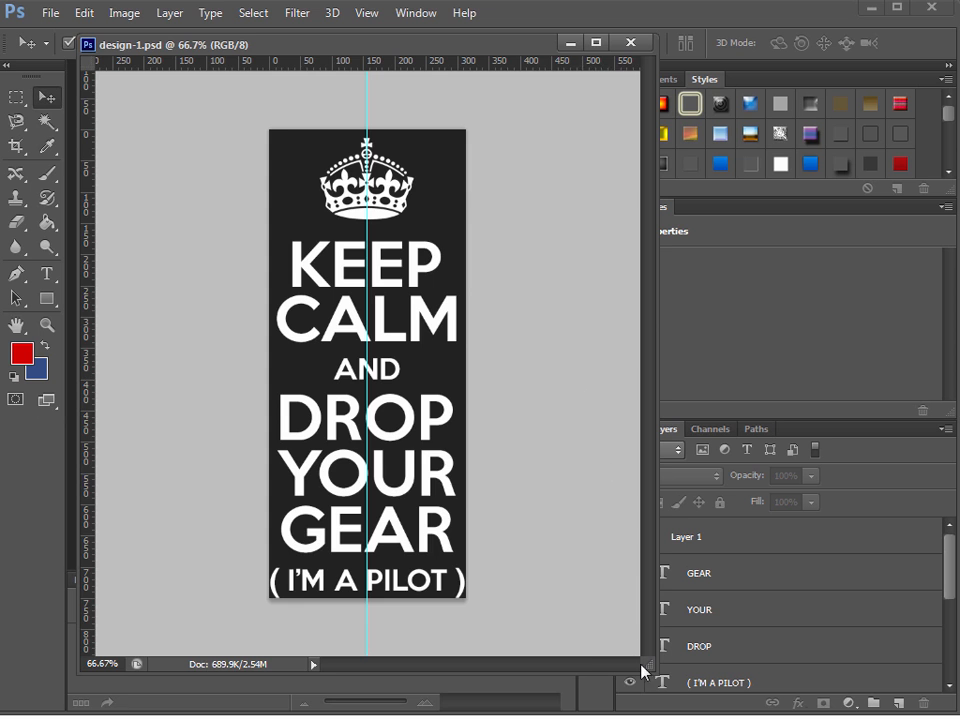
left_click_drag(646, 660, 496, 632)
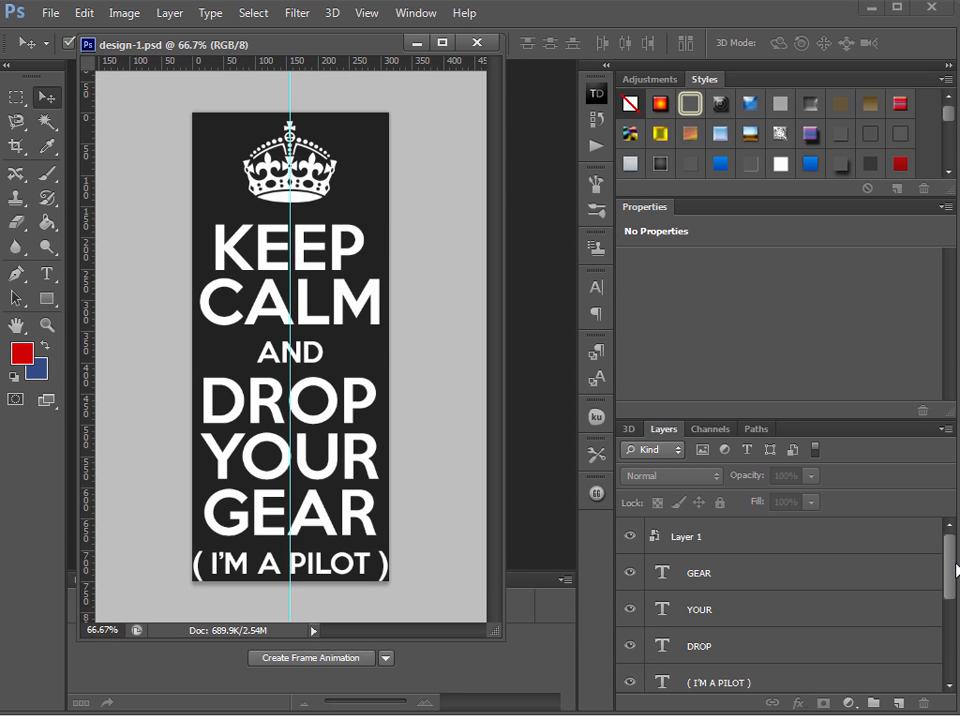
left_click_drag(953, 569, 949, 656)
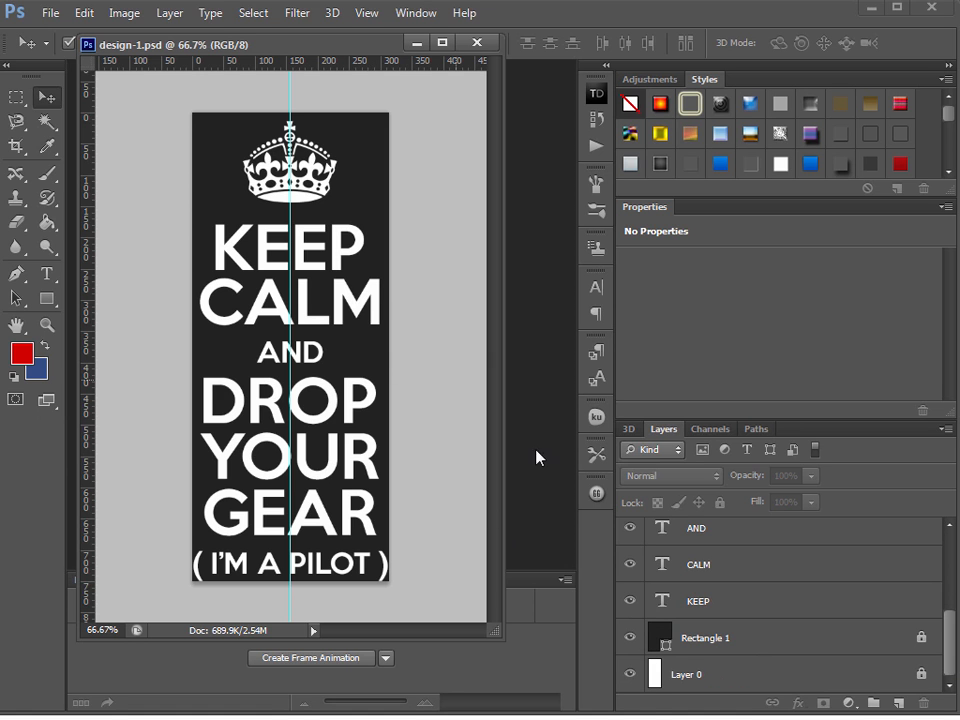
left_click(629, 674)
left_click(629, 638)
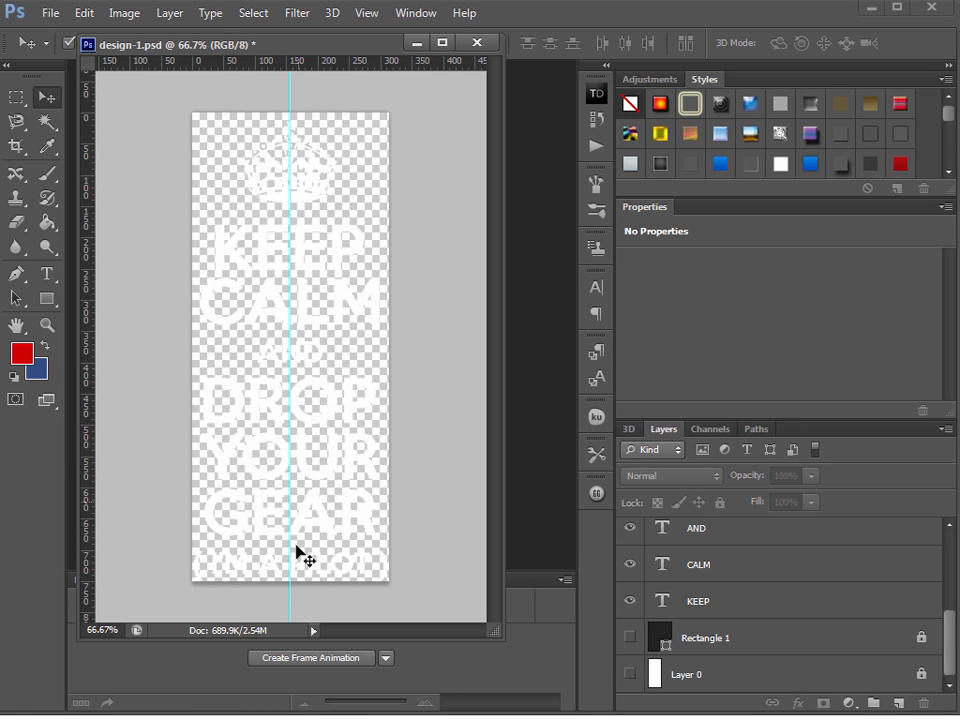
left_click(629, 640)
left_click(629, 640)
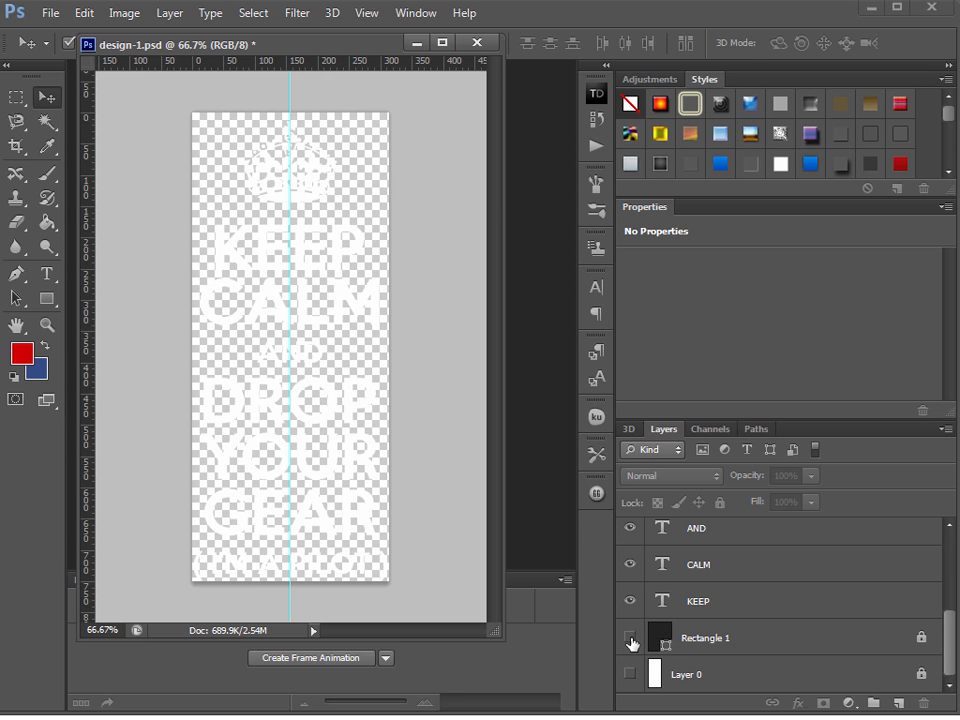
- Save a PNG copy of the design as design-2.png in the Pilots folder with Smallest / Slow compression and no interlacing
left_click(50, 14)
left_click(100, 241)
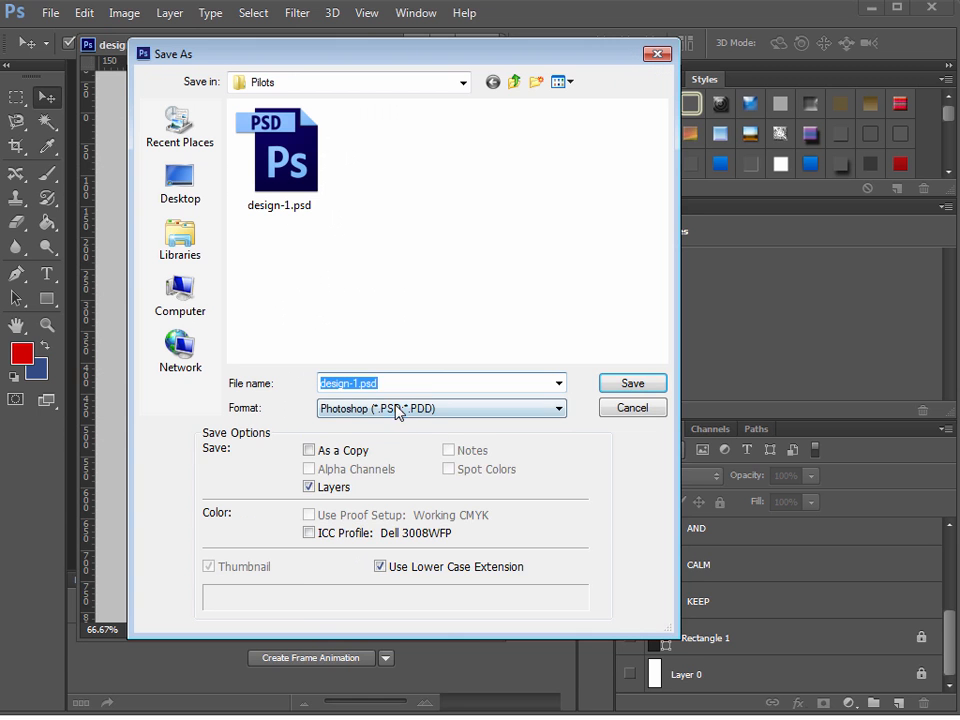
left_click(410, 407)
left_click(408, 632)
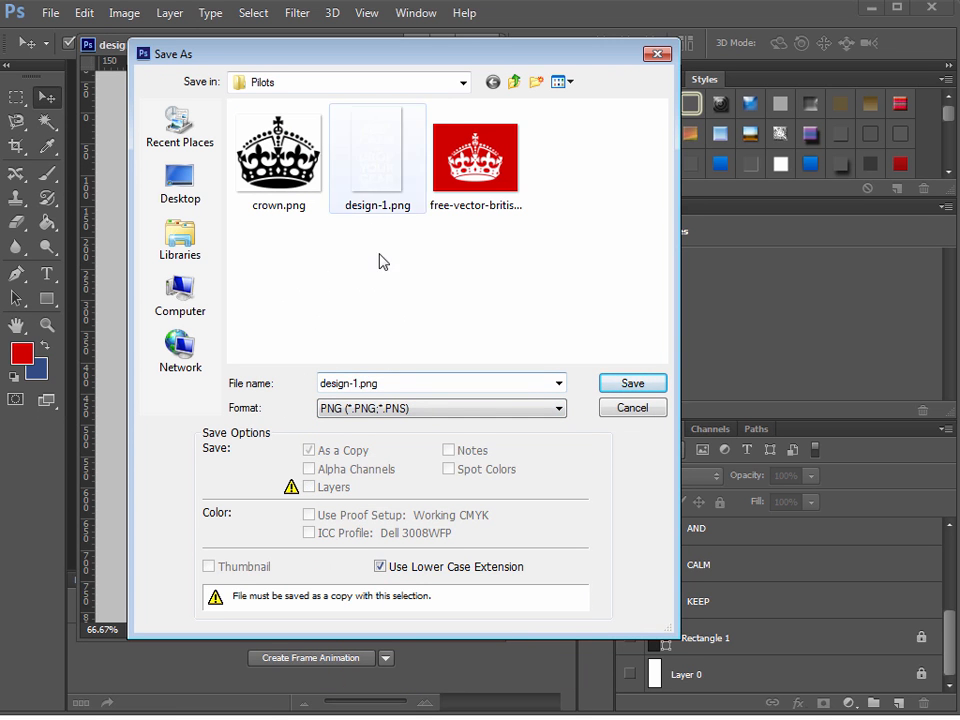
double_click(370, 383)
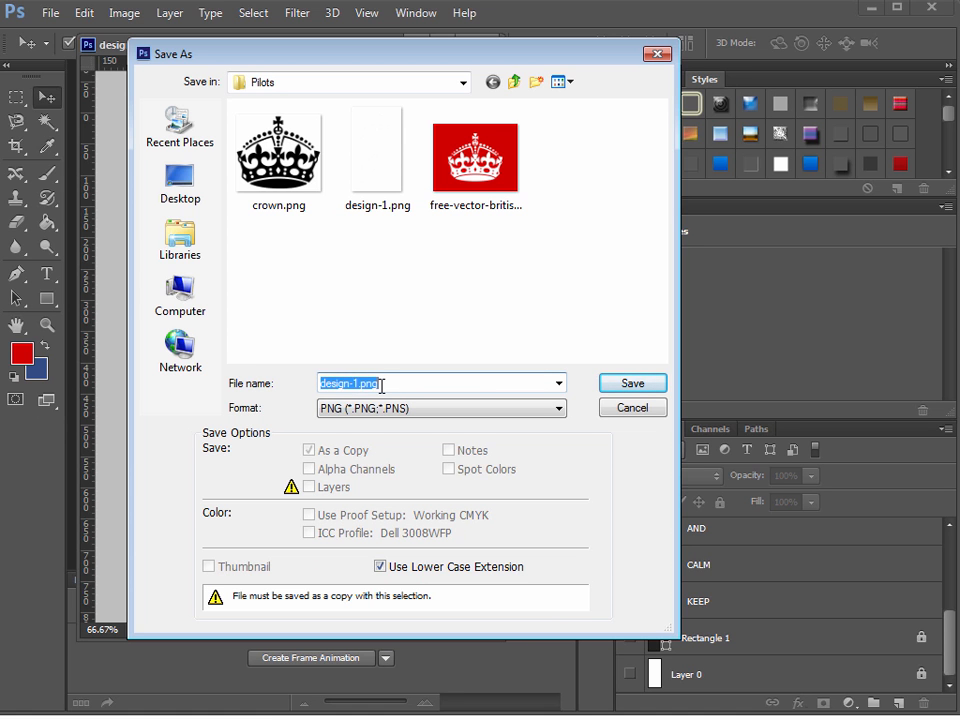
left_click(381, 385)
type("2")
left_click(621, 383)
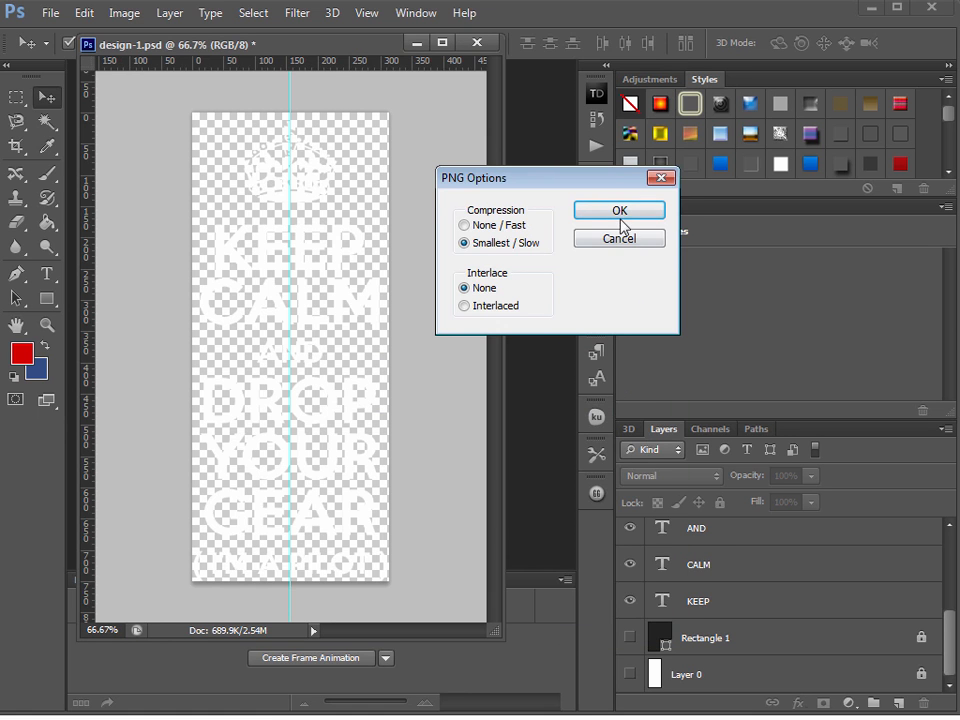
left_click(619, 211)
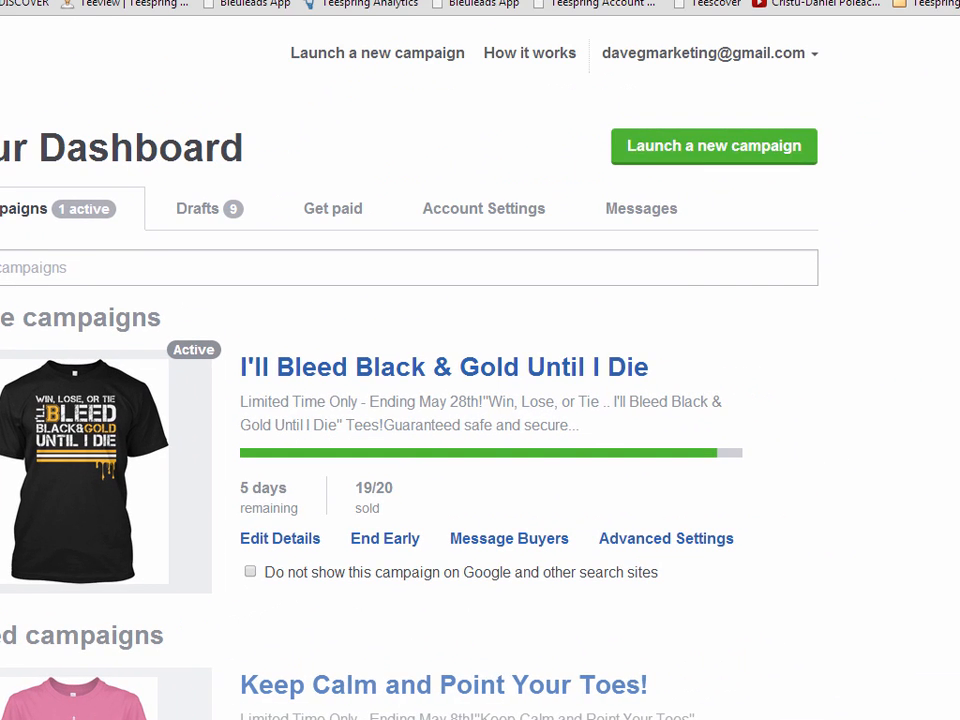
- Switch to Teespring in the browser, launch a new campaign and set the Hanes Tagless Tee colour to dark navy
left_click(672, 146)
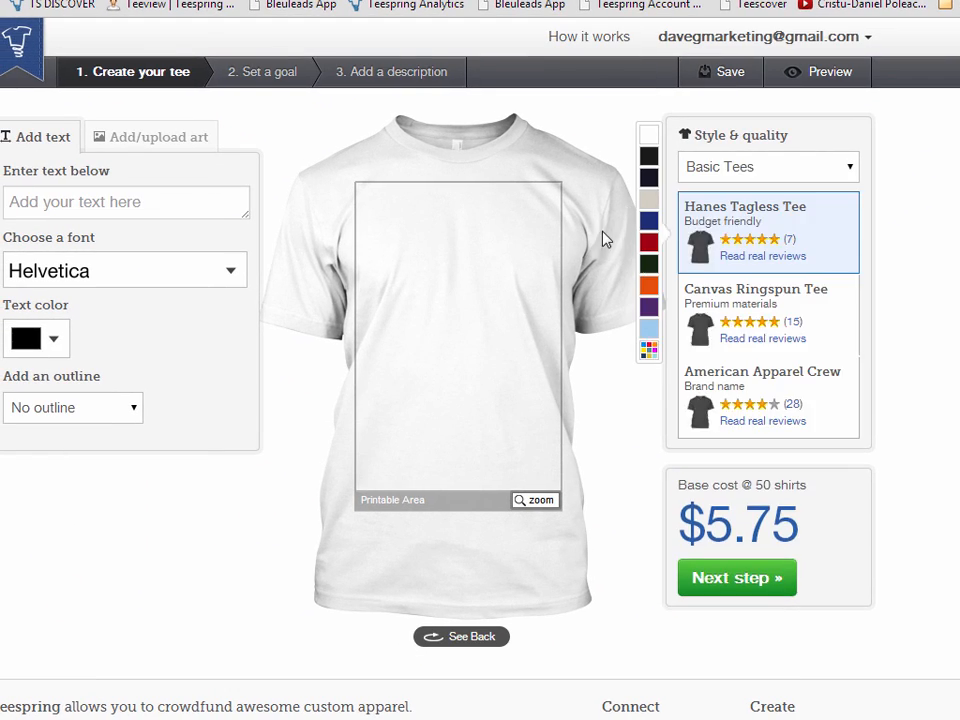
left_click(610, 162)
left_click(649, 178)
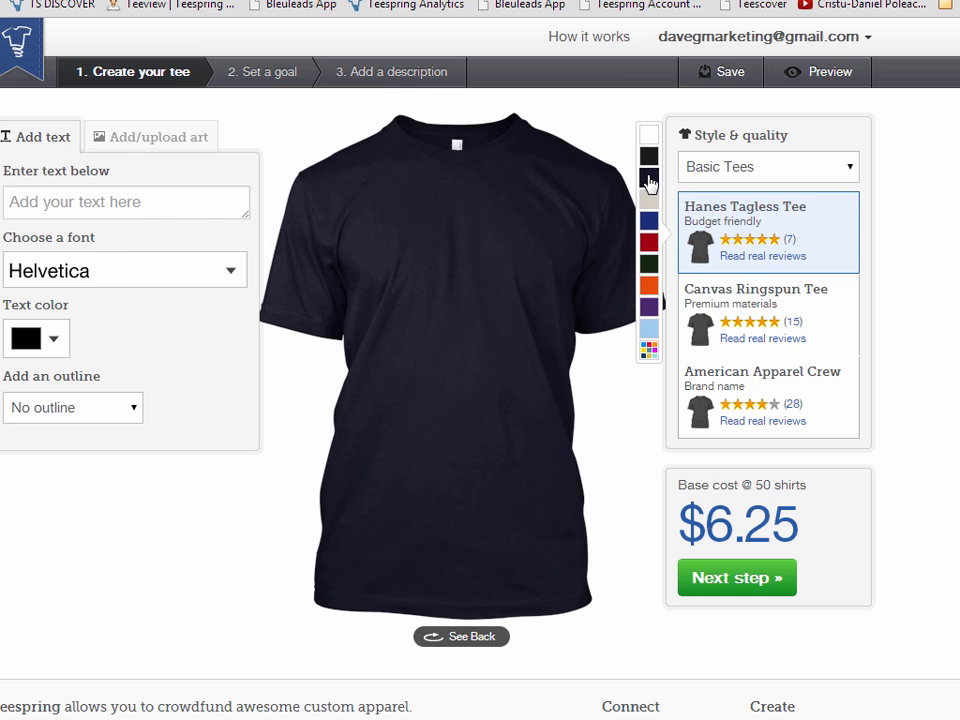
- Upload design-2.png as custom art on the shirt front, declining the RoboForm offer to save the account
left_click(120, 136)
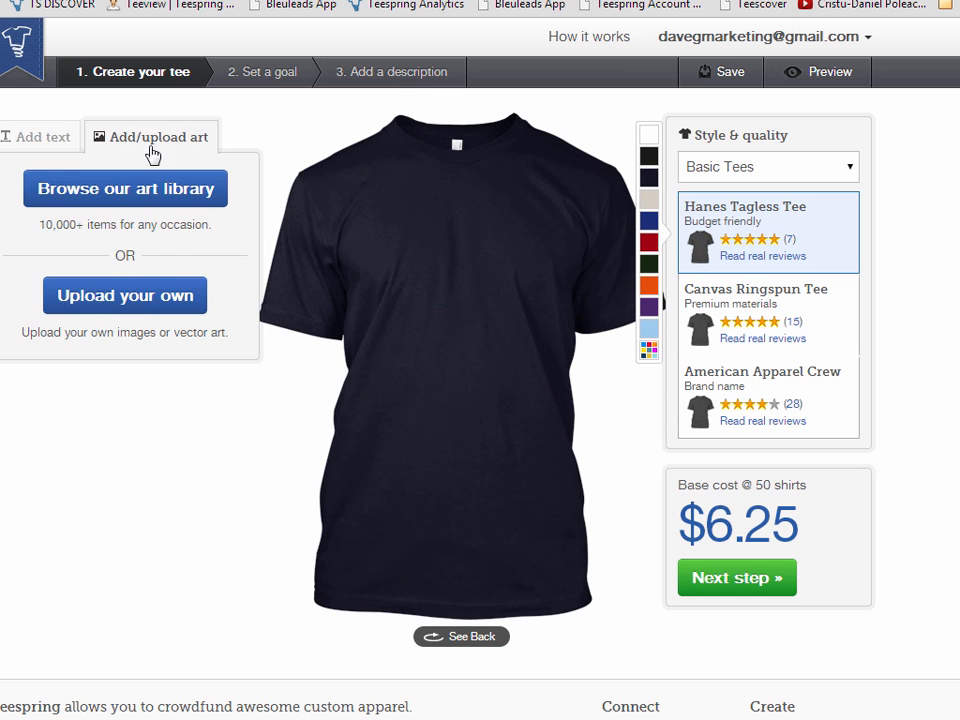
left_click(142, 296)
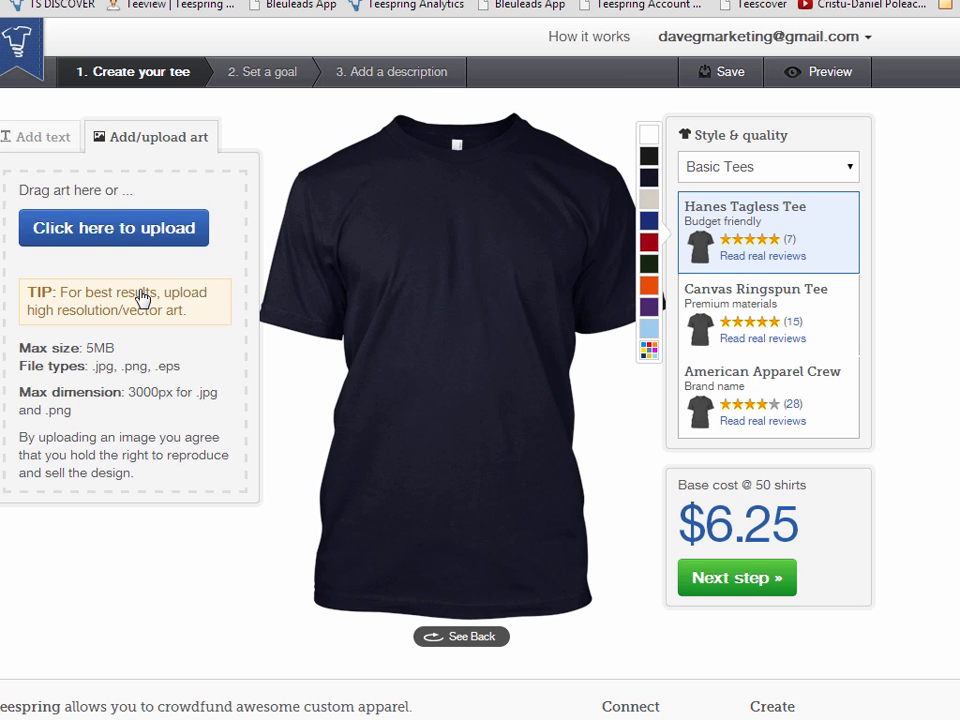
left_click(121, 238)
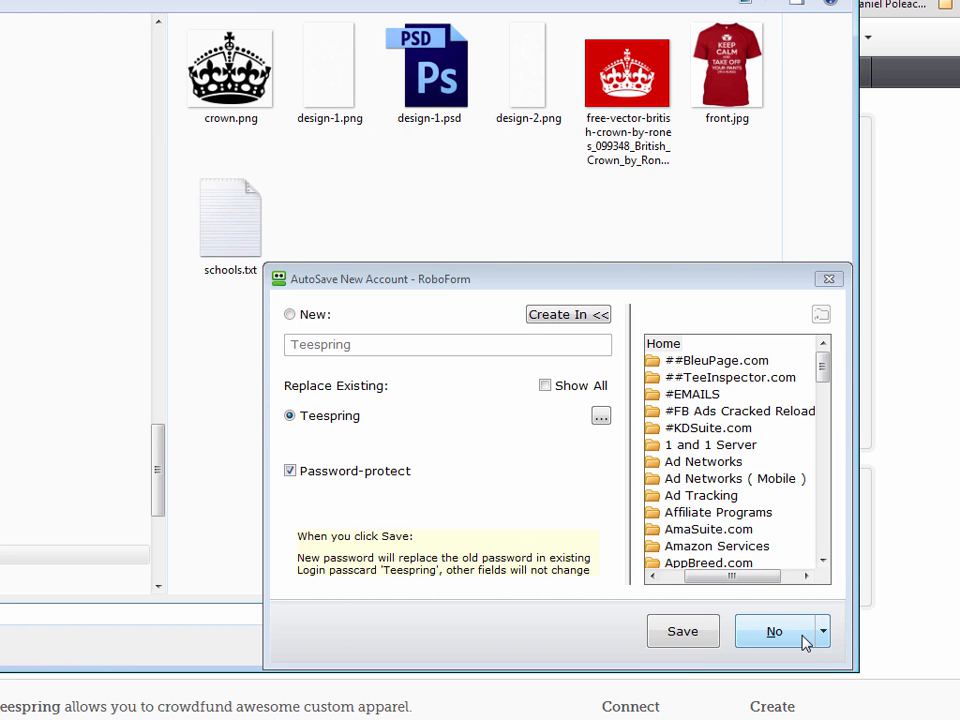
left_click(774, 631)
double_click(531, 99)
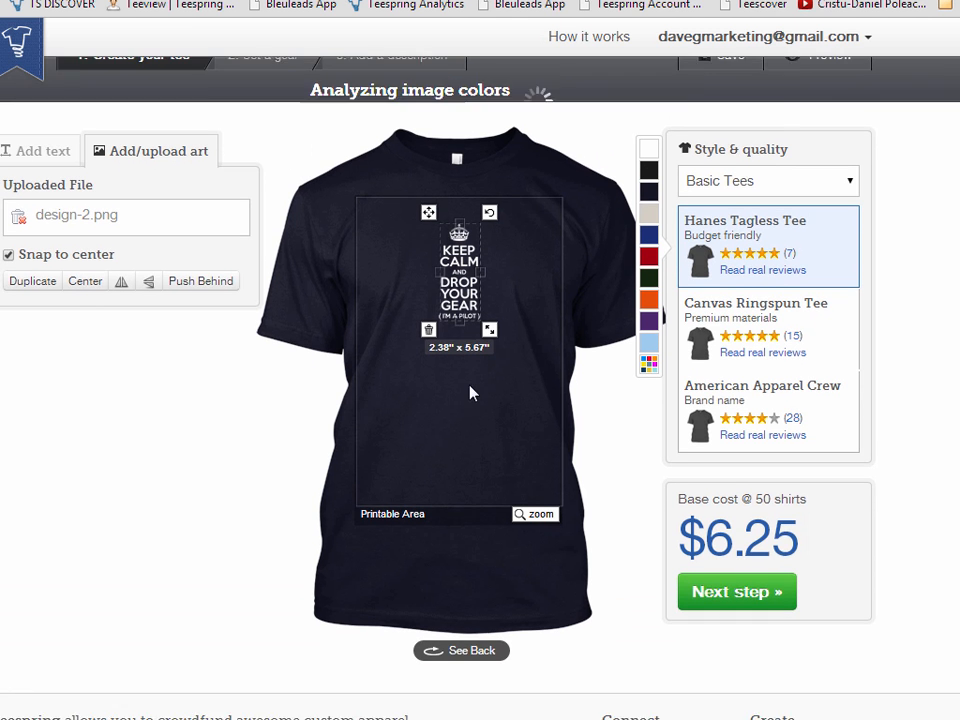
- Enlarge the uploaded art to about 6.84" x 16.34", centre it horizontally near the top of the printable area, and deselect it
left_click_drag(461, 292, 516, 430)
left_click_drag(491, 315, 491, 395)
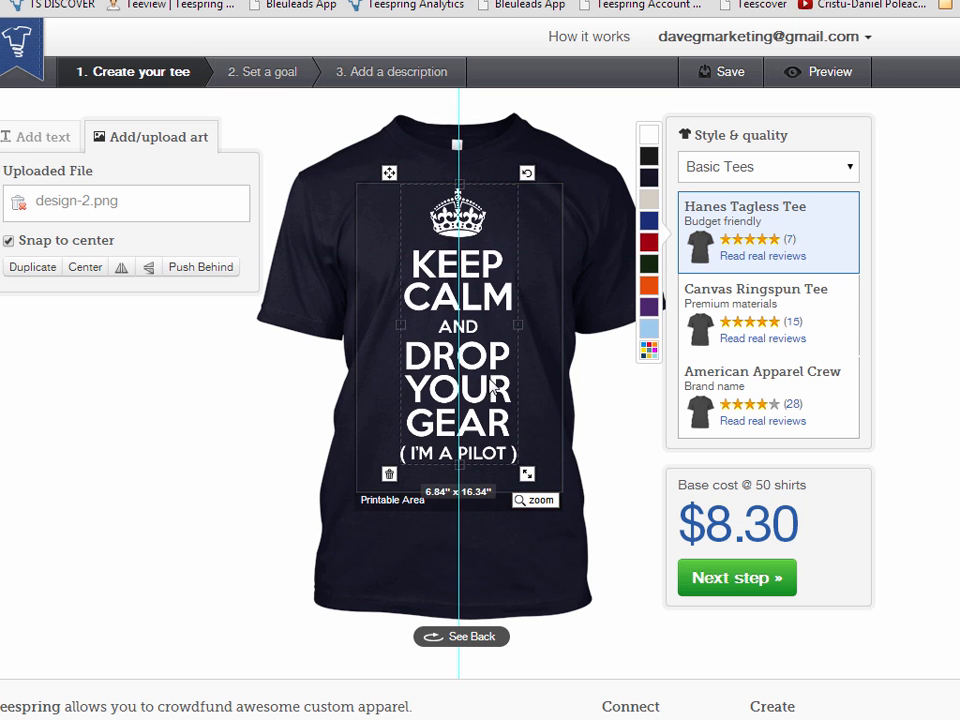
key("Escape")
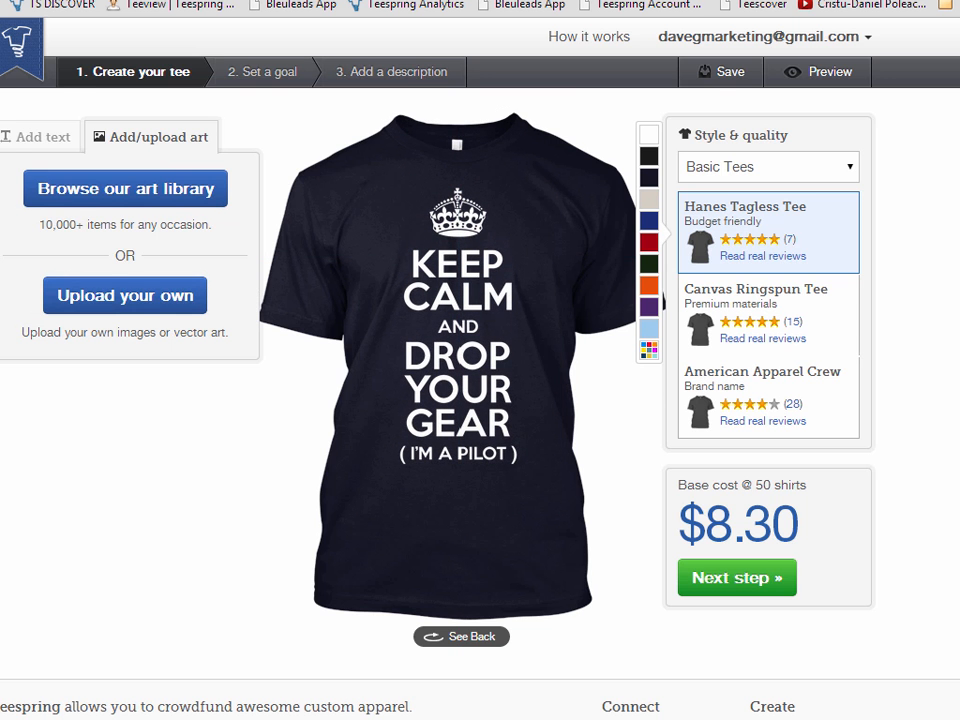